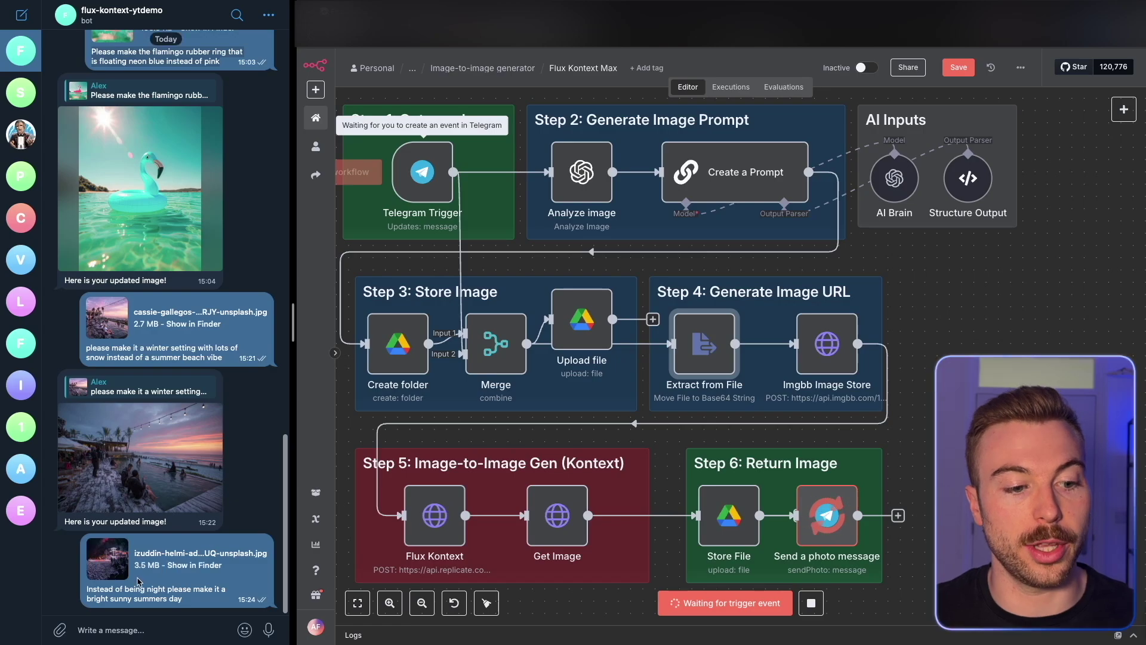
Step: Open the black-forest-labs flux-kontext-max model page on Replicate and look through its playground
double_click(590, 186)
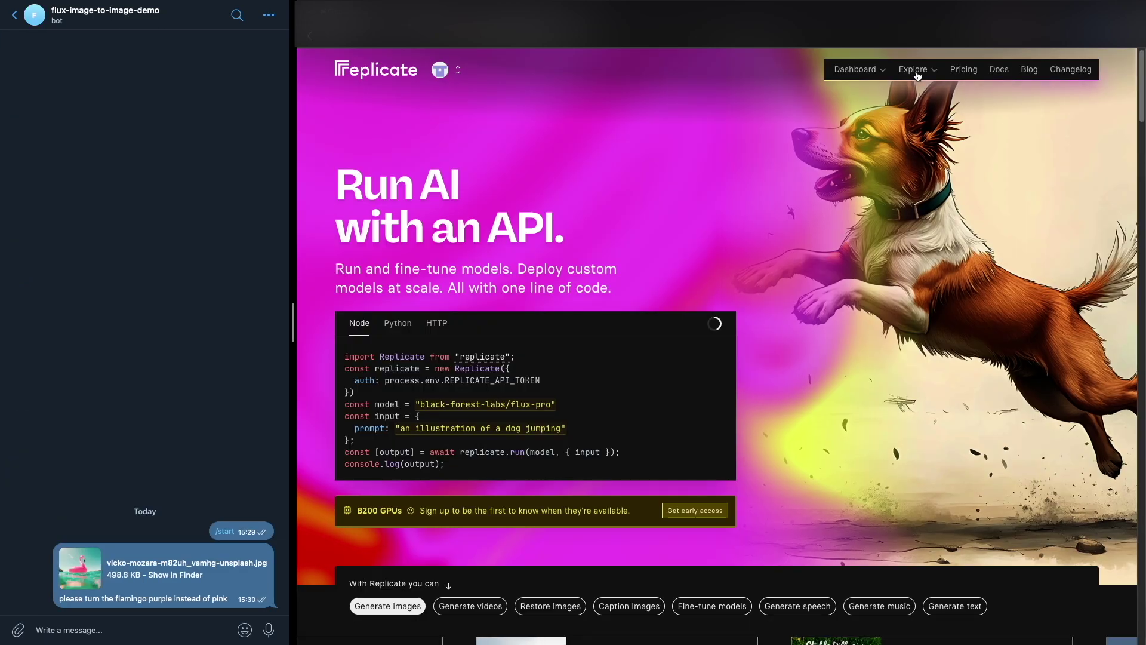
click(914, 69)
click(783, 122)
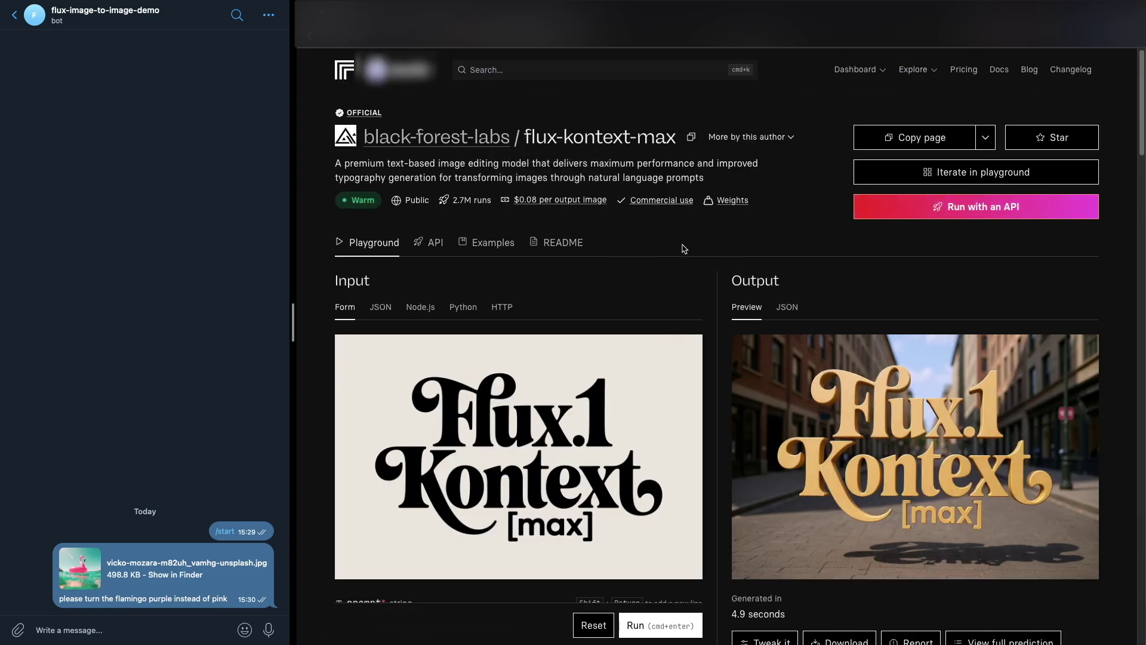
scroll(683, 248, down, 8)
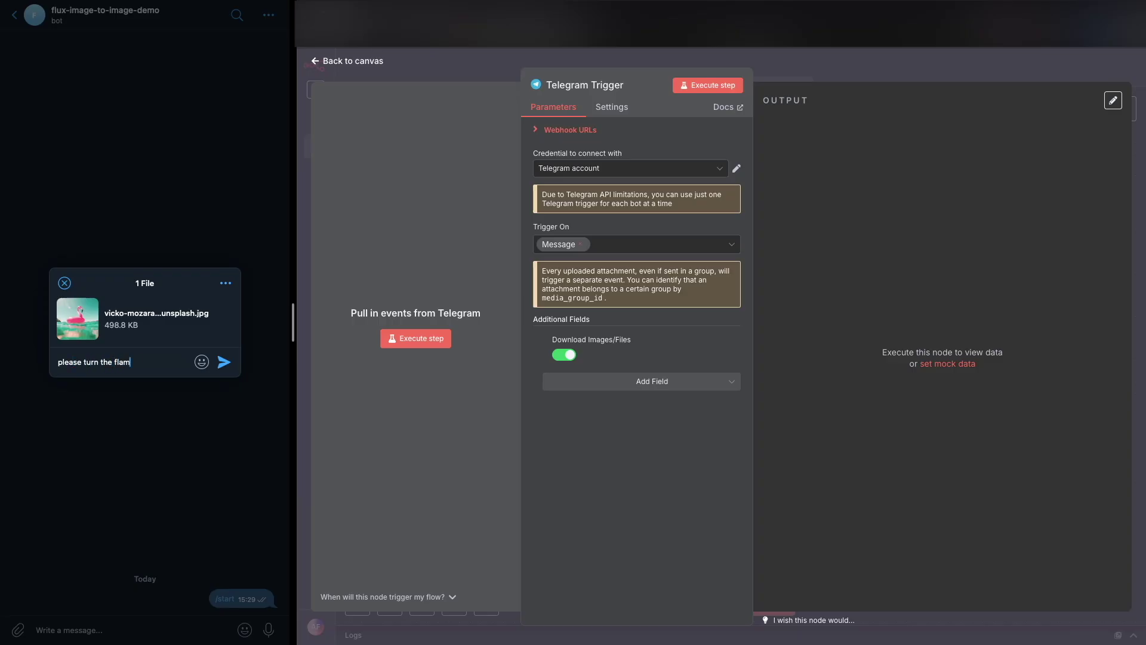
Step: Caption the flamingo image for the Telegram bot "please turn the flamingo purple instead of pink" and execute the Telegram Trigger step
text(le instead of pink)
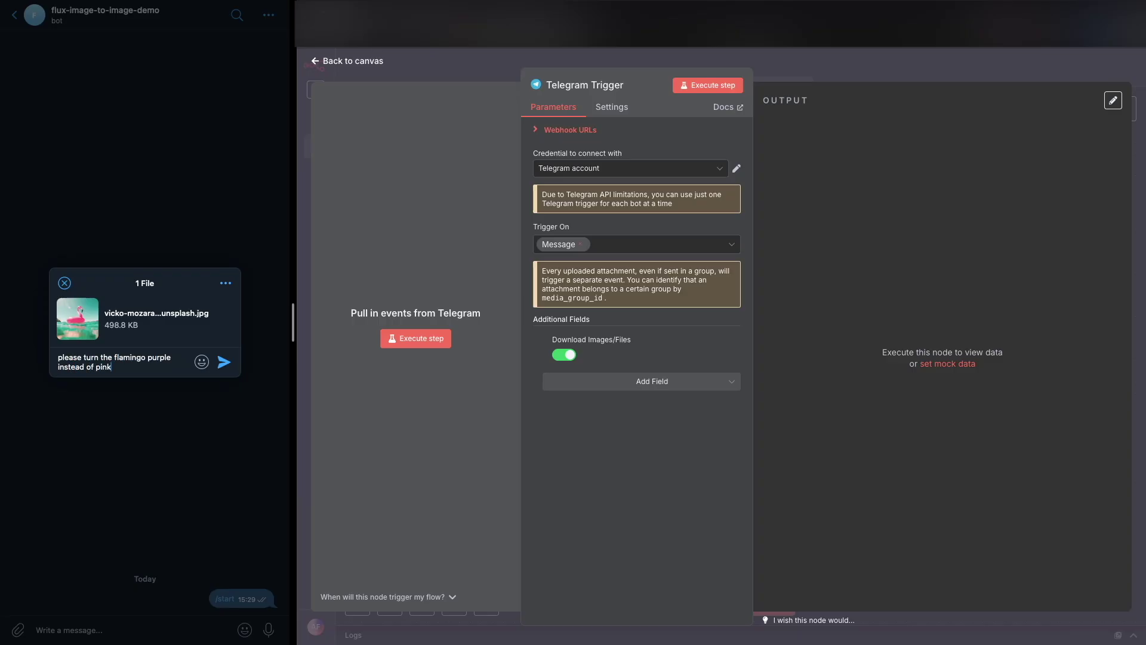
click(434, 347)
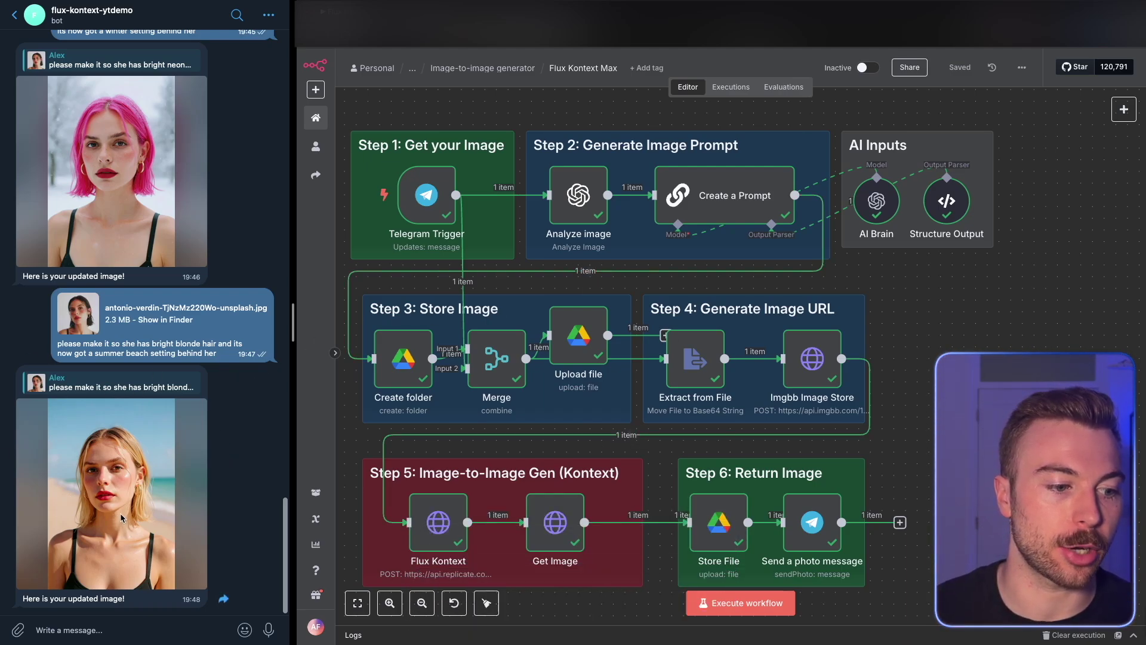
Step: Attach the original dark-haired woman's portrait as a file in the flux-kontext-ytdemo Telegram chat
mouse_move(17, 629)
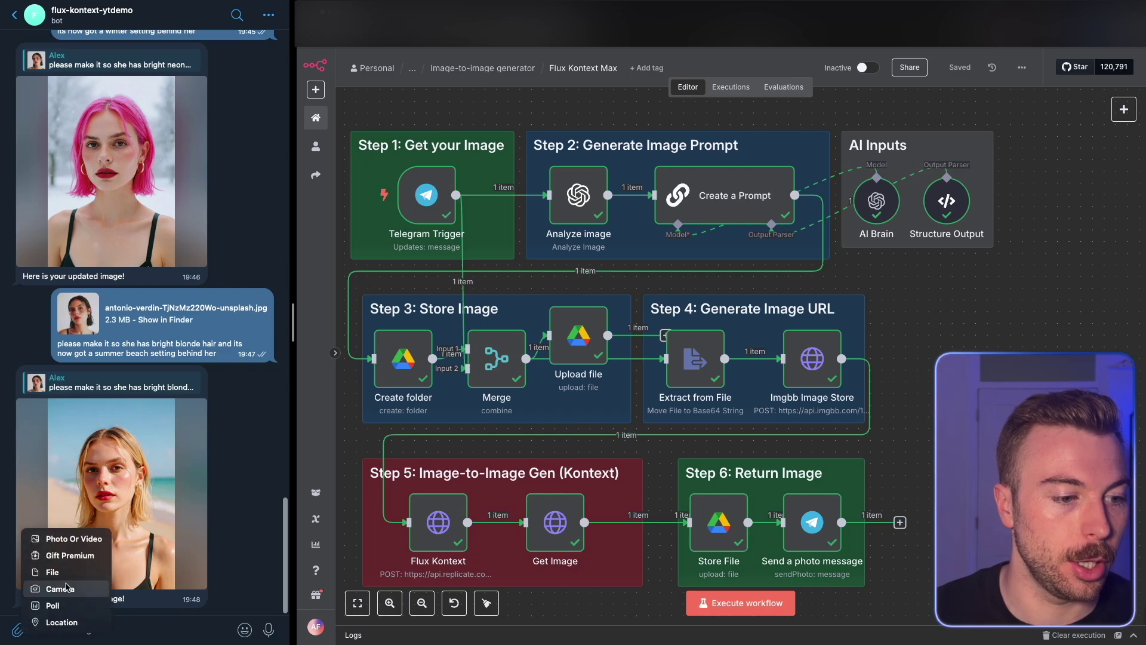
click(65, 572)
click(345, 266)
key(Up)
key(Down)
key(Down)
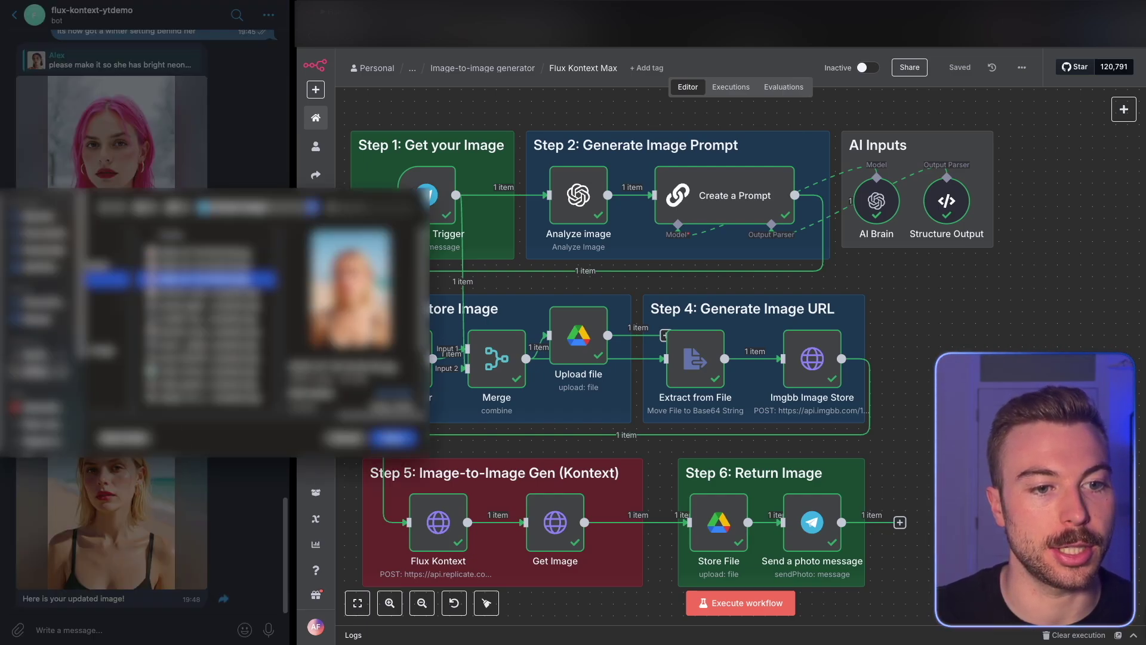
key(Down)
click(394, 439)
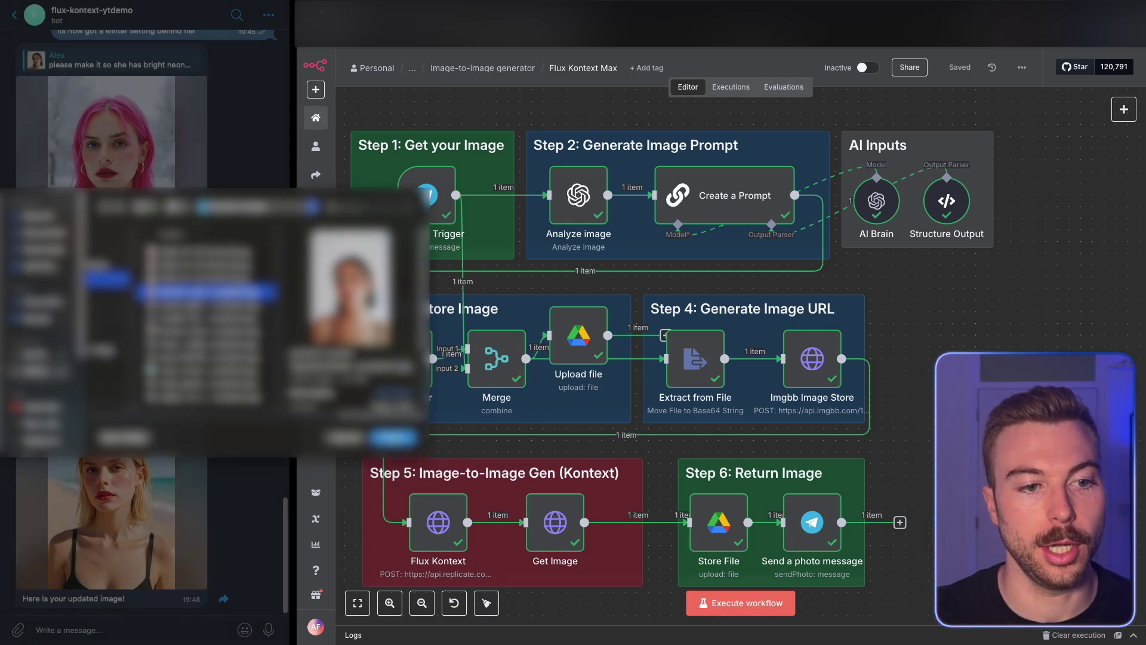
Step: Caption the portrait "please make it so she has bright neon blue hair and its now got a winter skiing setting behind her", execute the workflow and send it
text(please make it so she has bright neon blue hair and its now got a winter skiing setting behind her)
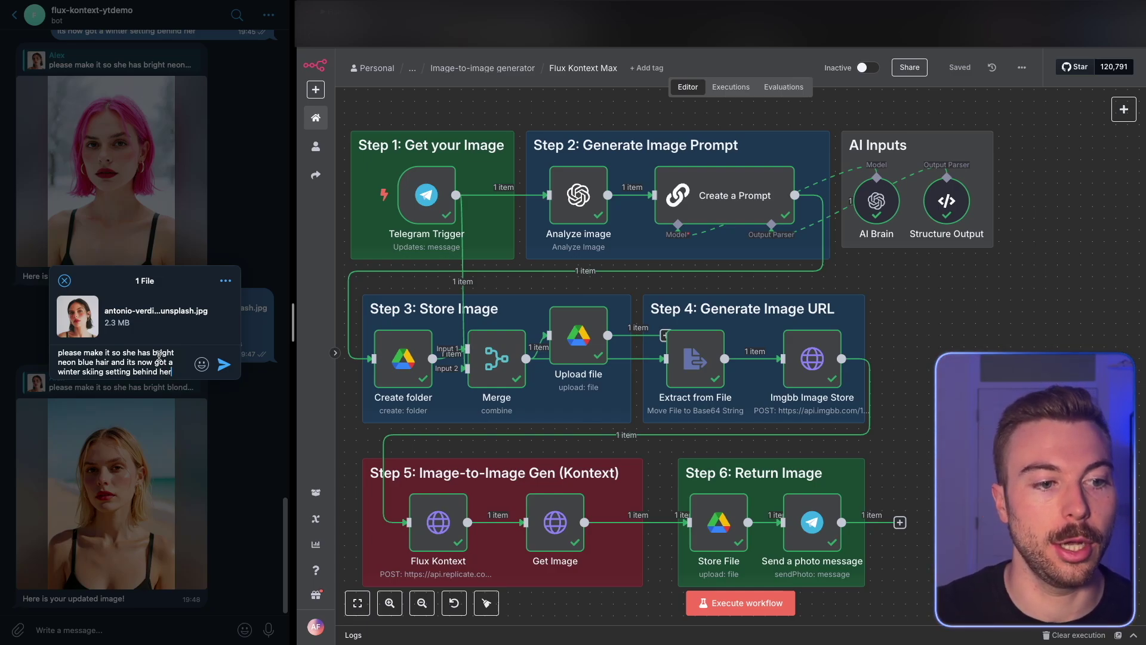
click(741, 603)
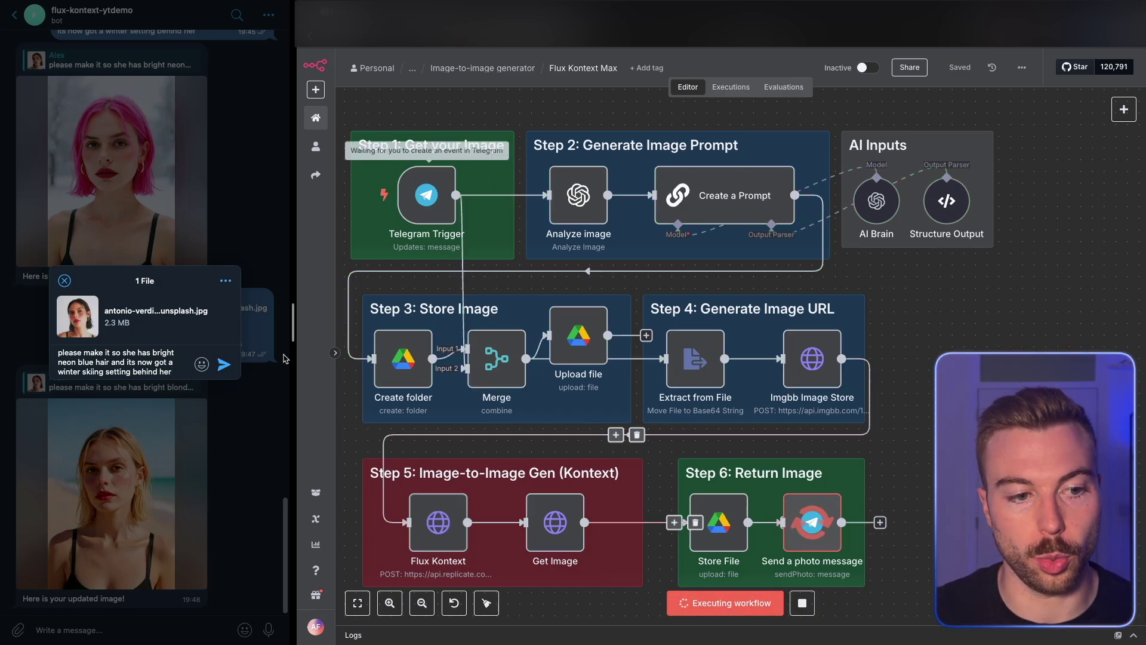
click(223, 365)
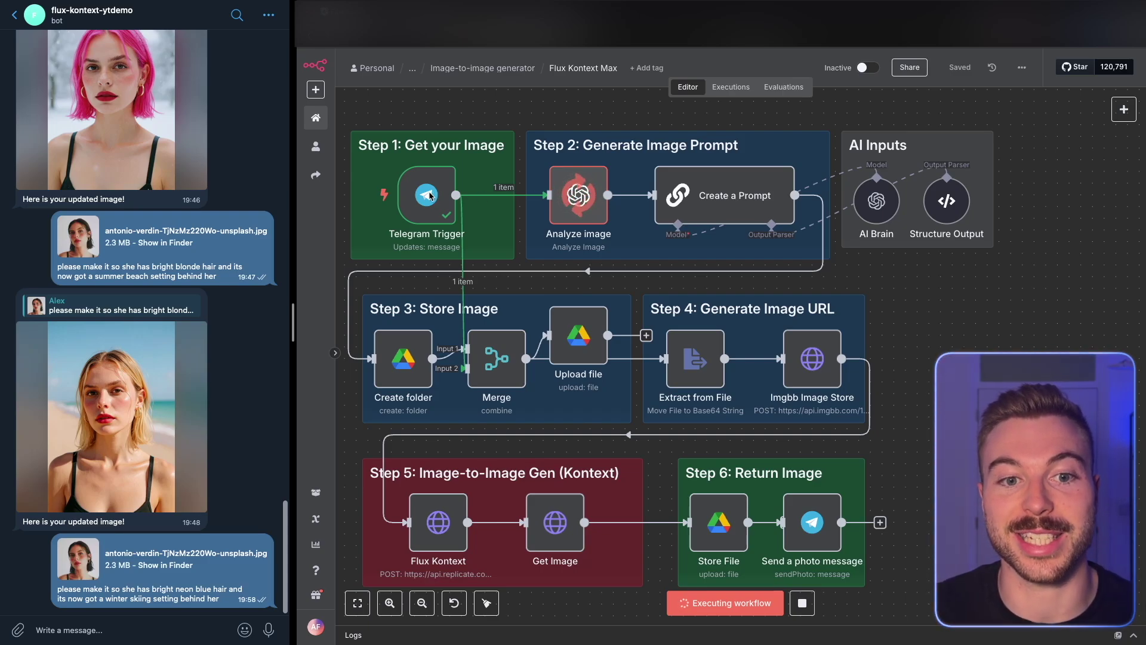
Step: Inspect the Analyze image node's output in schema view and return to the canvas
double_click(597, 209)
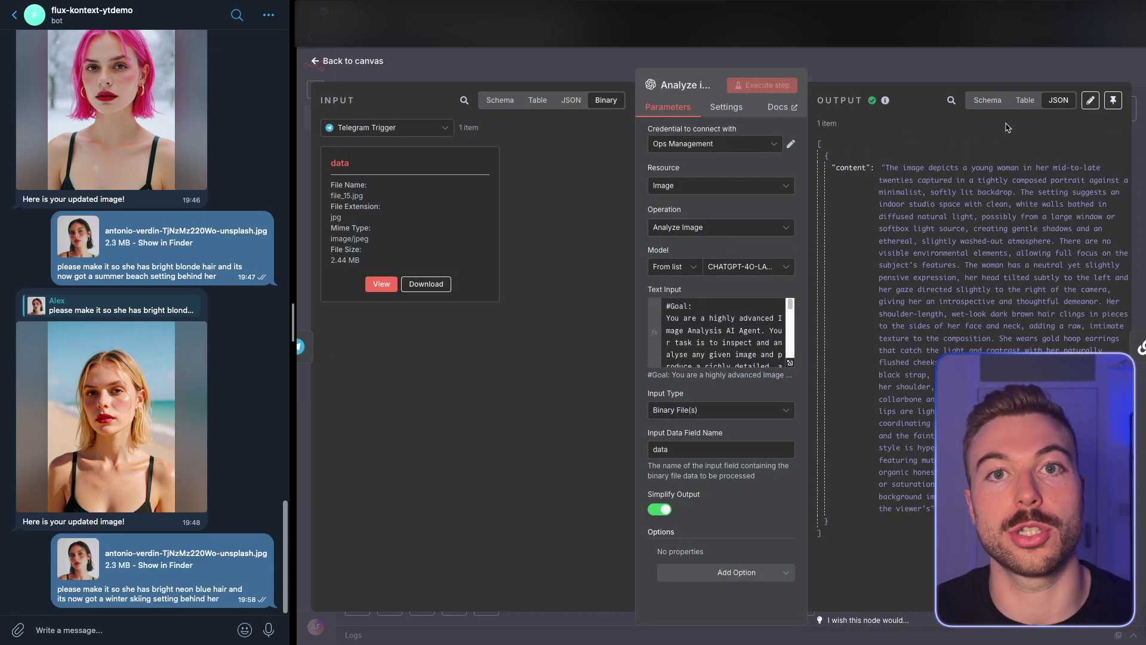
click(996, 106)
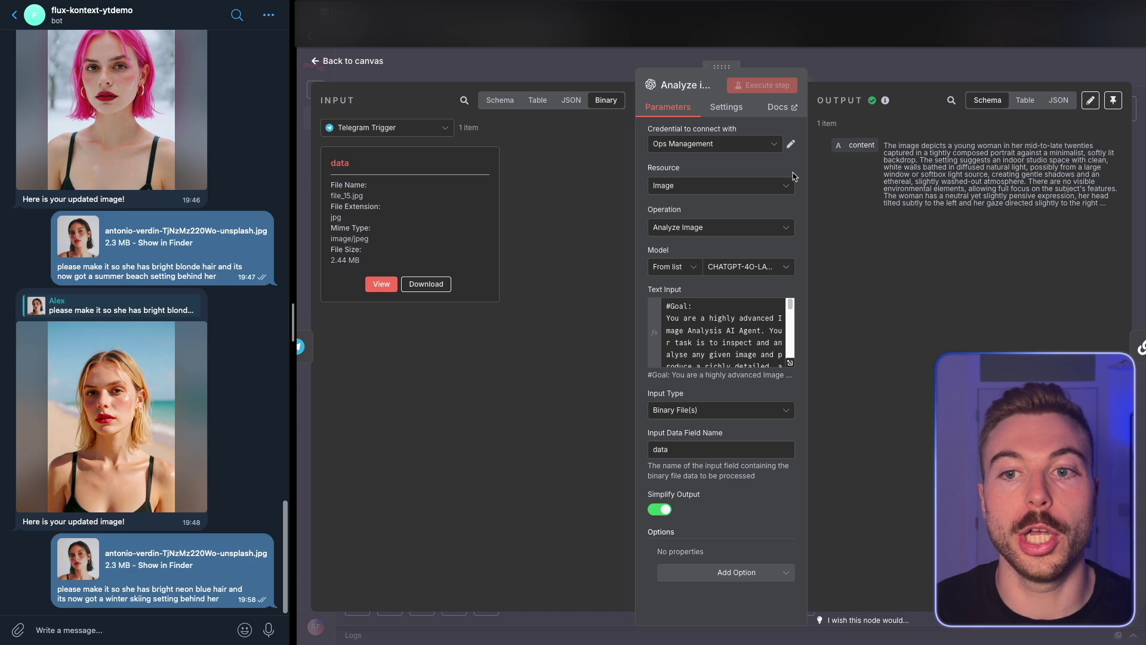
click(837, 66)
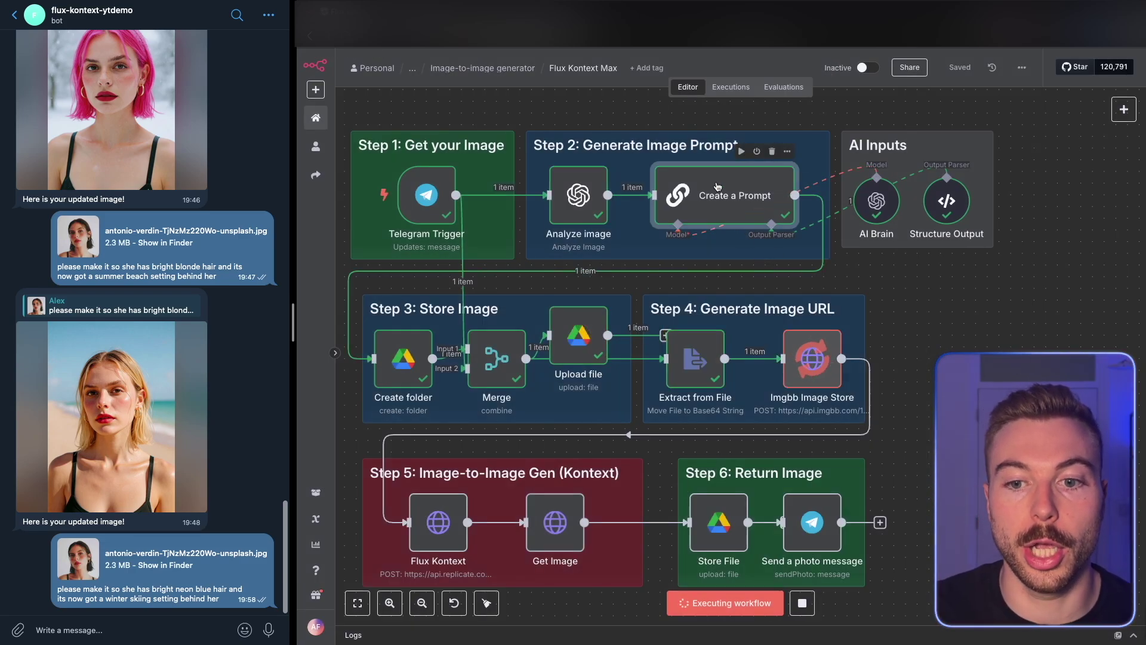
Step: Examine the Request Title and Instruction Prompt generated by the Create a Prompt node
double_click(739, 210)
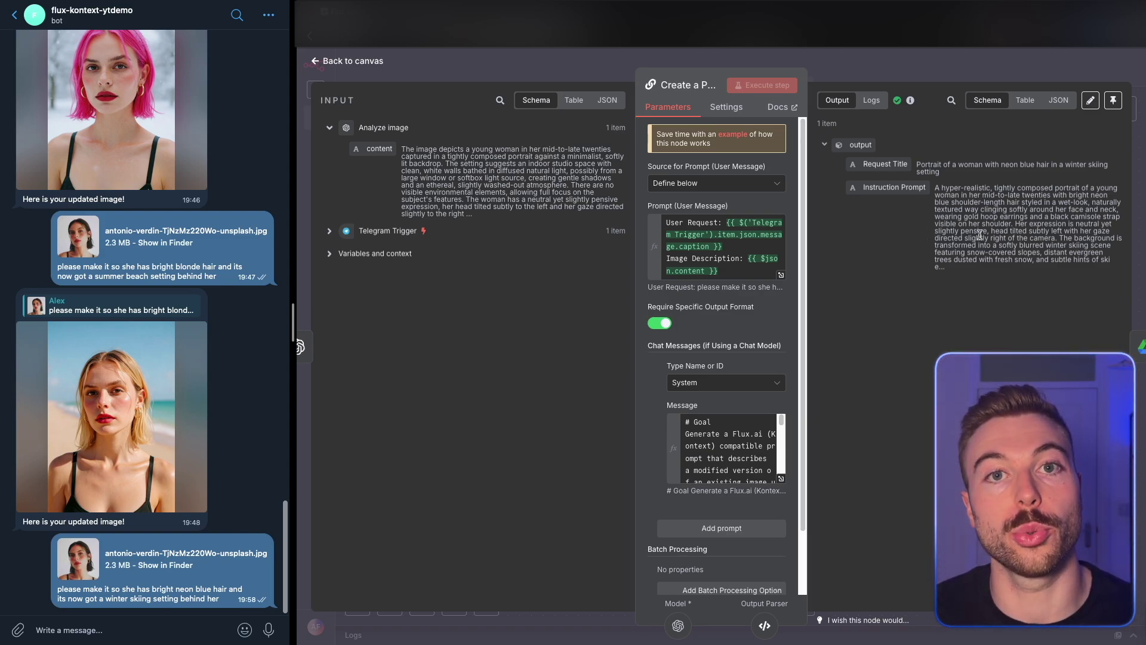
drag(918, 158, 951, 174)
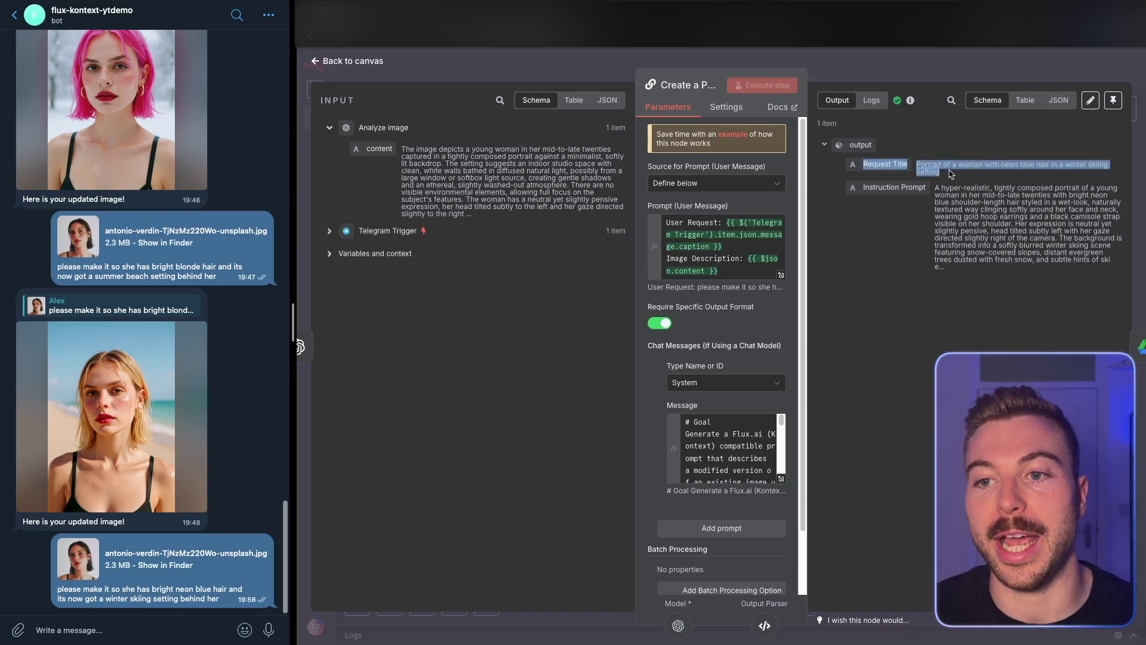
click(920, 67)
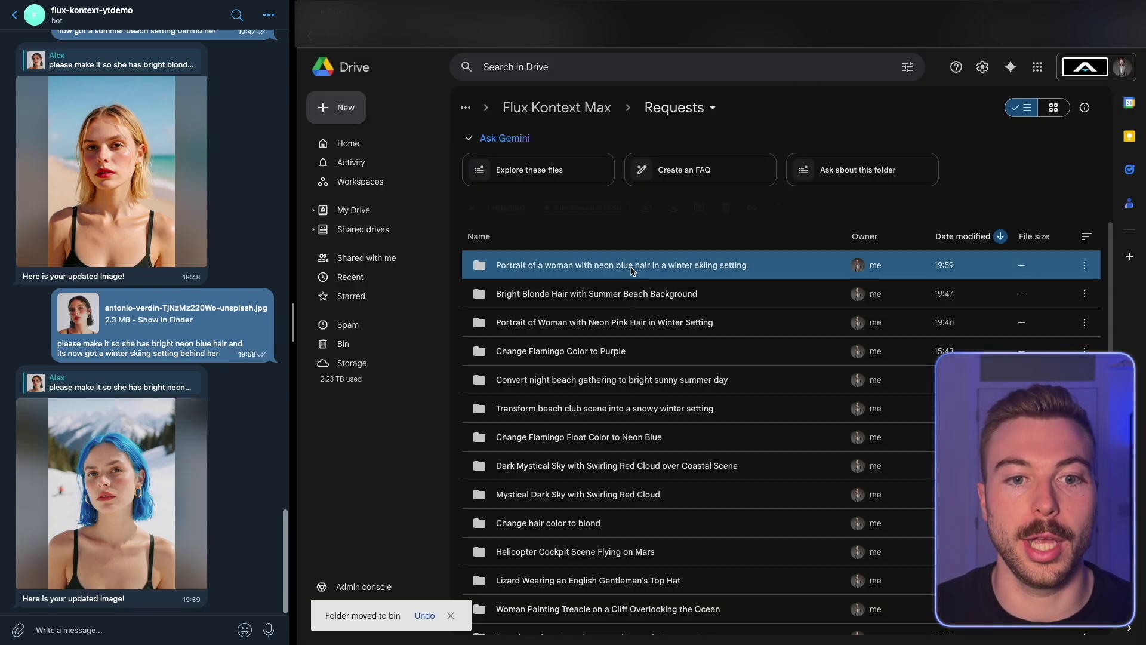
Step: In Google Drive, open the "Portrait of a woman with neon blue hair in a winter skiing setting" folder and view its input and output images
double_click(633, 272)
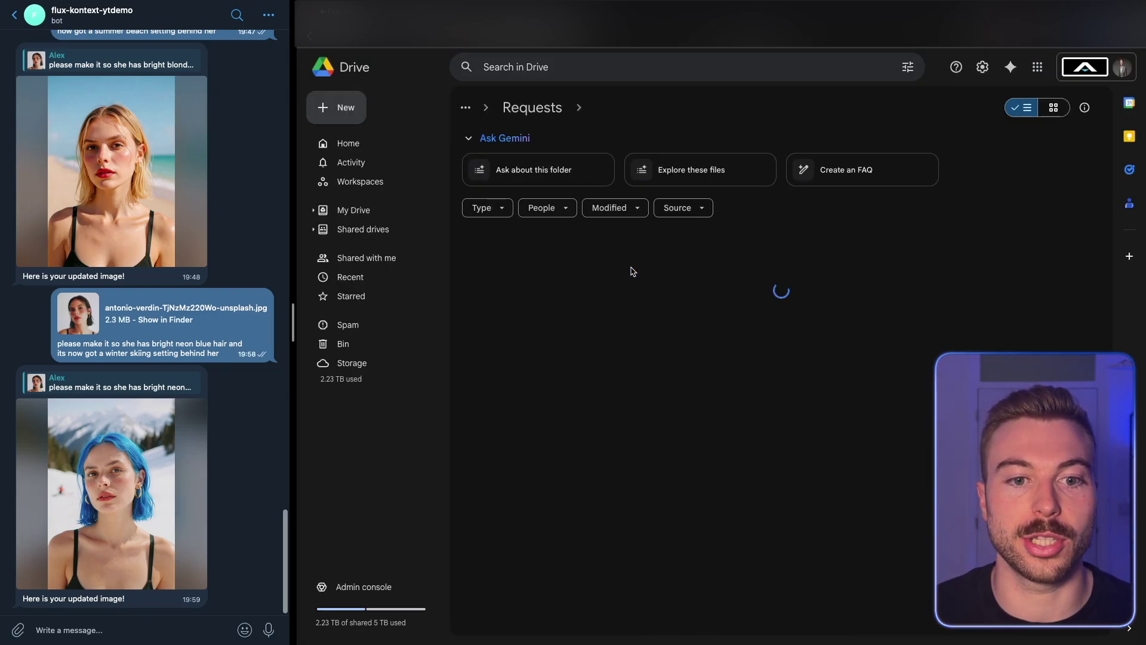
double_click(540, 298)
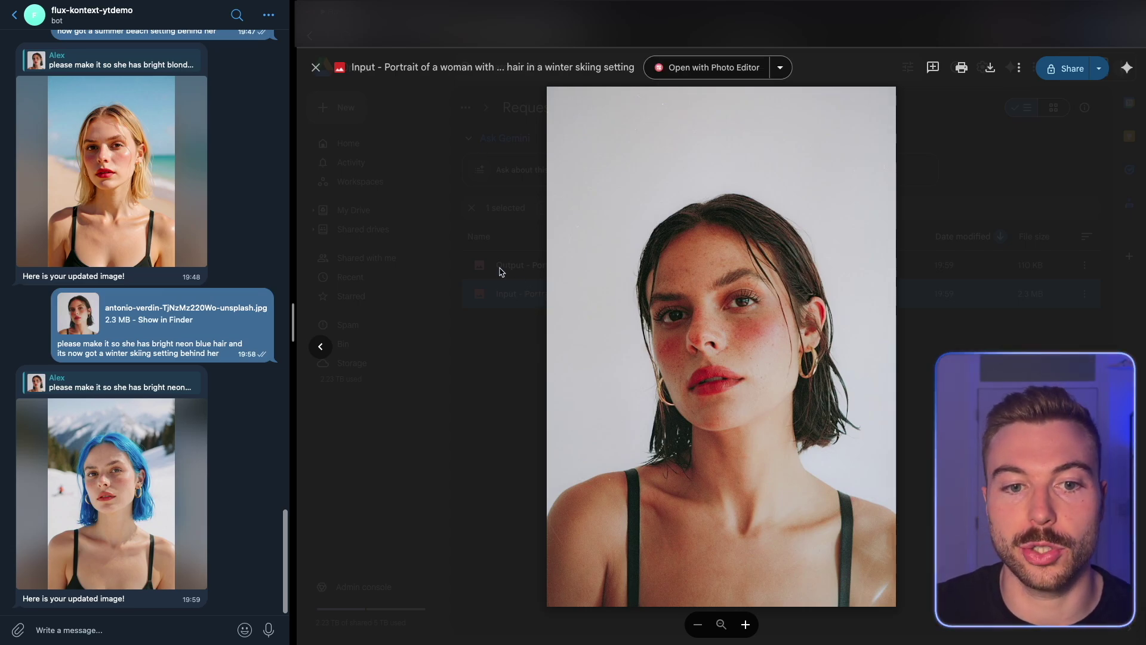
click(502, 271)
double_click(502, 266)
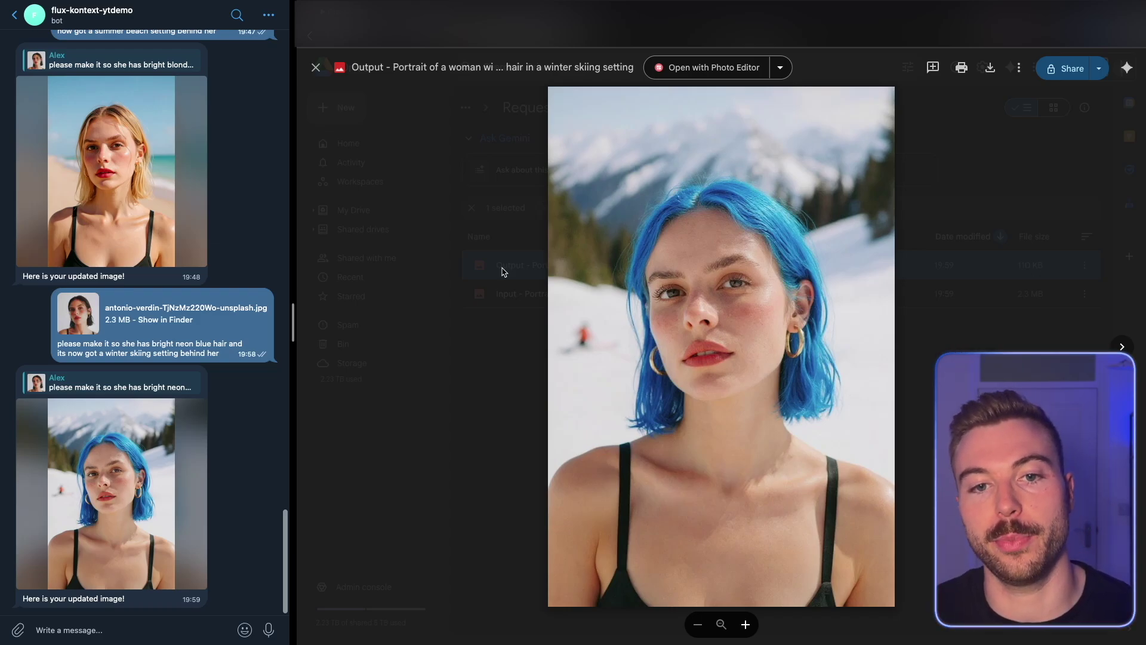
key(Escape)
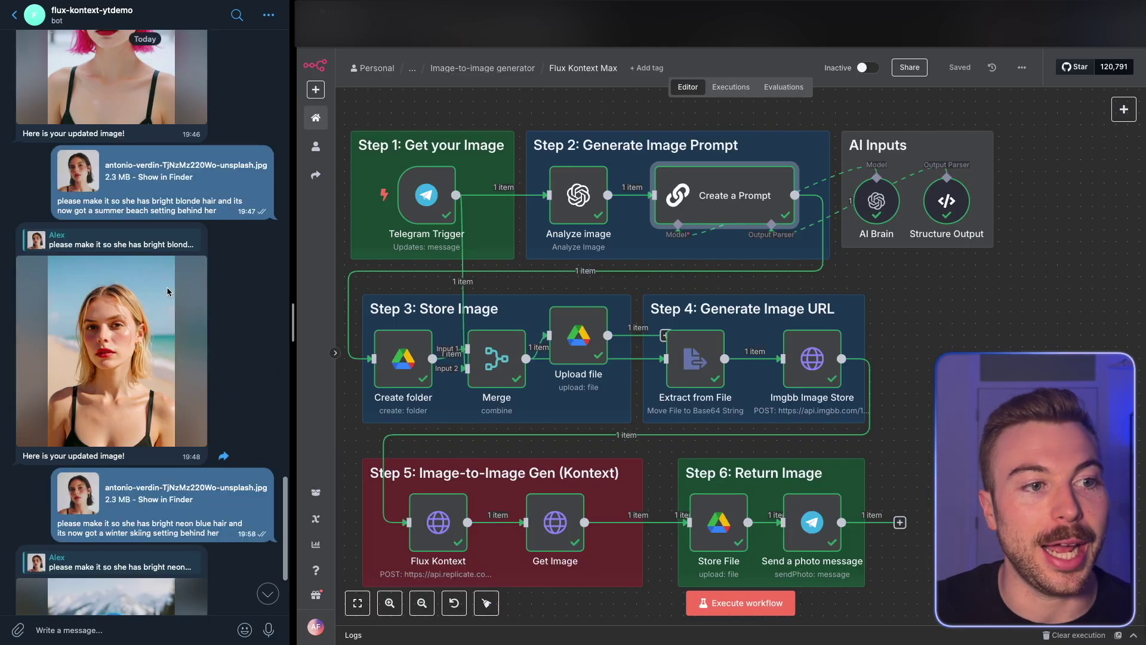
Step: Compare the blonde beach and pink-hair winter results with the original portrait at full size in the Telegram chat
scroll(144, 298, up, 3)
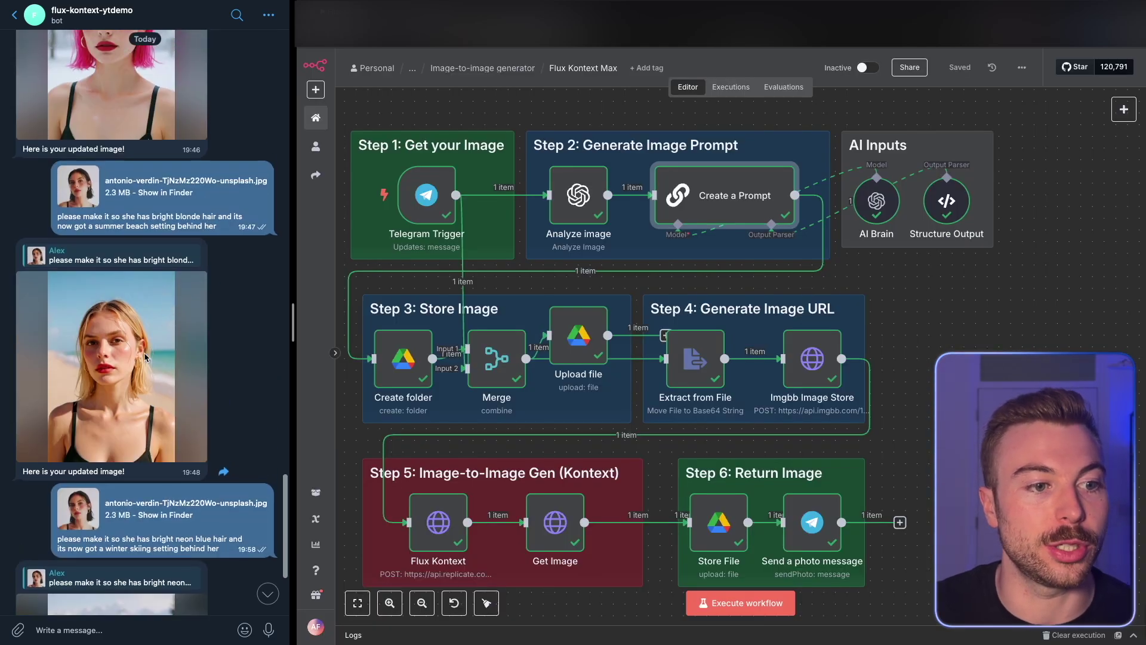
click(153, 355)
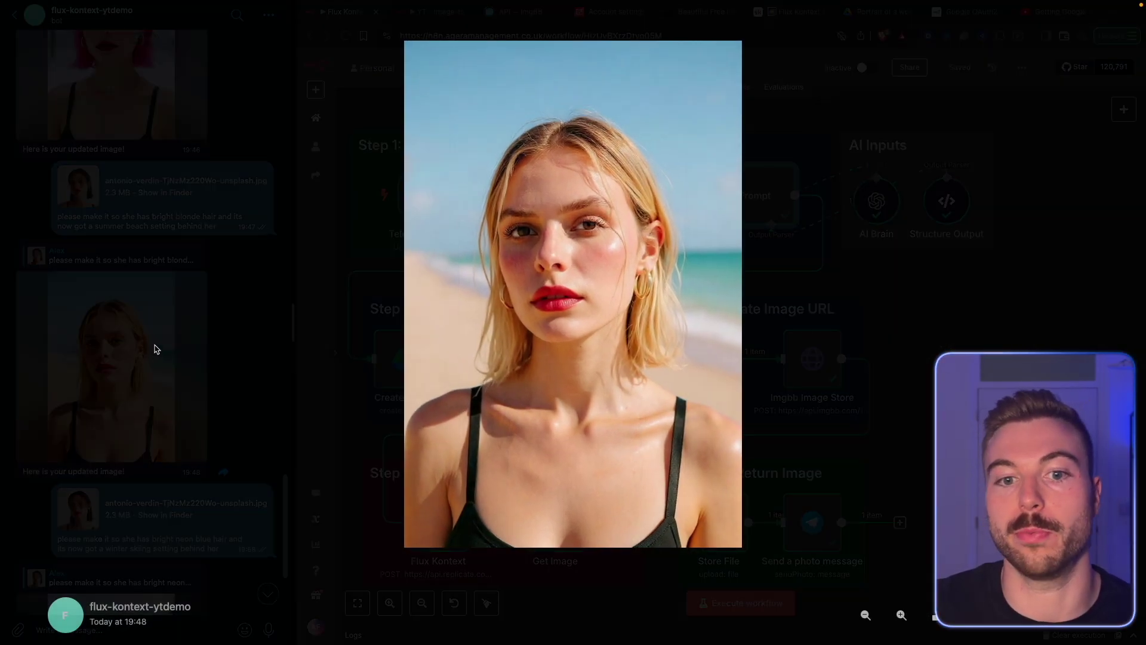
click(154, 349)
scroll(146, 269, up, 4)
click(143, 184)
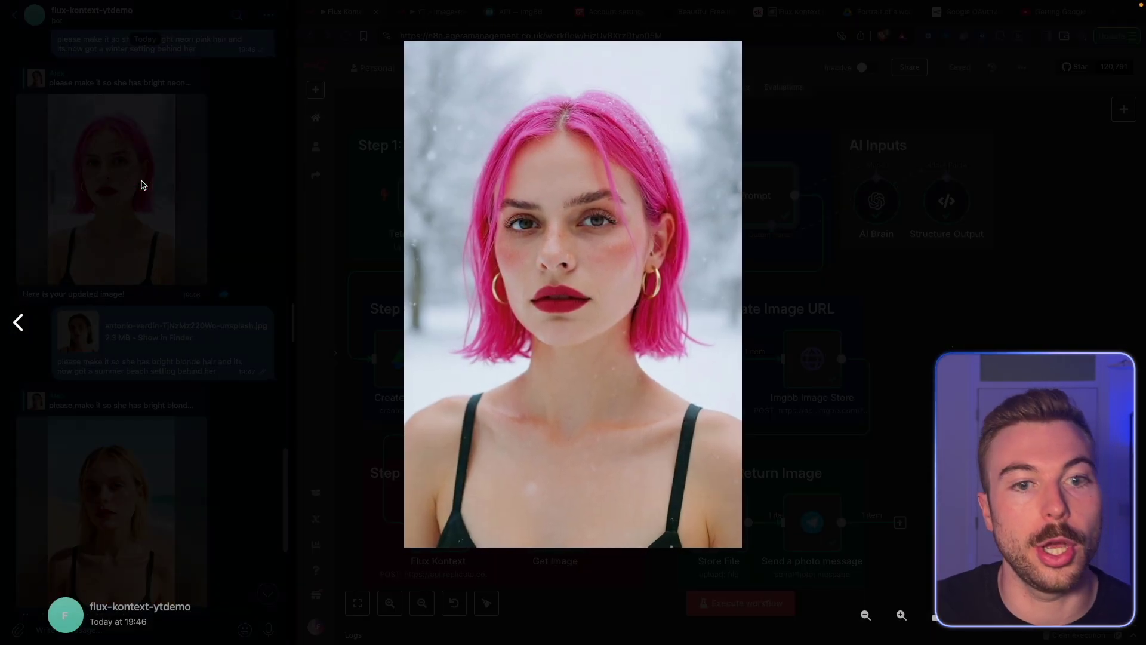
click(165, 214)
scroll(166, 218, up, 4)
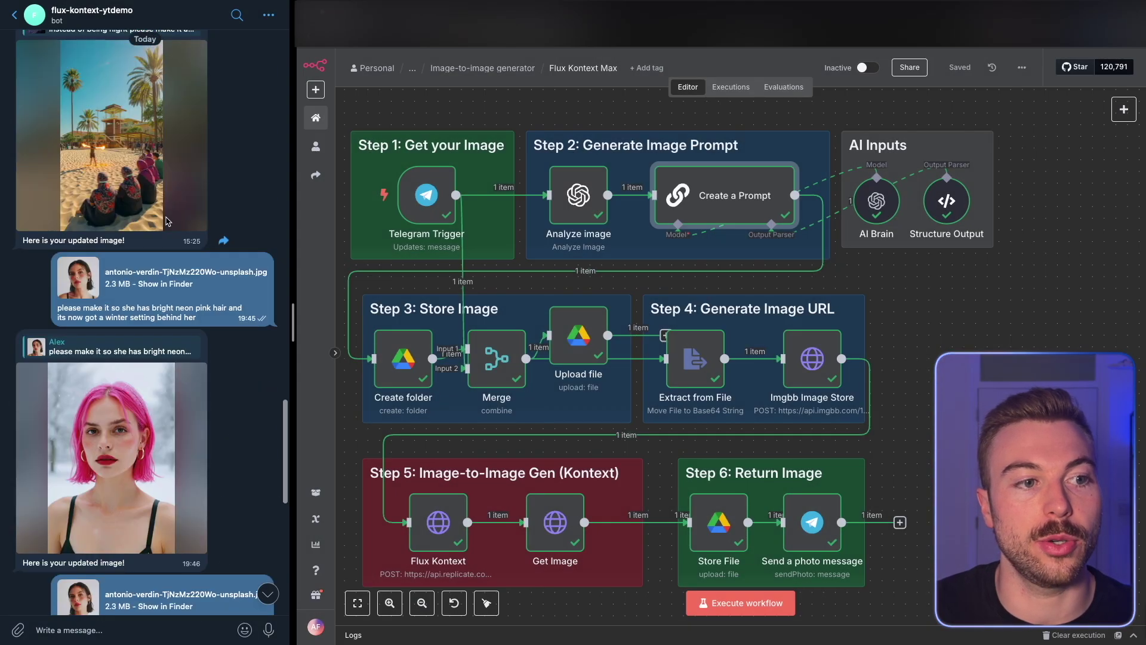
click(77, 276)
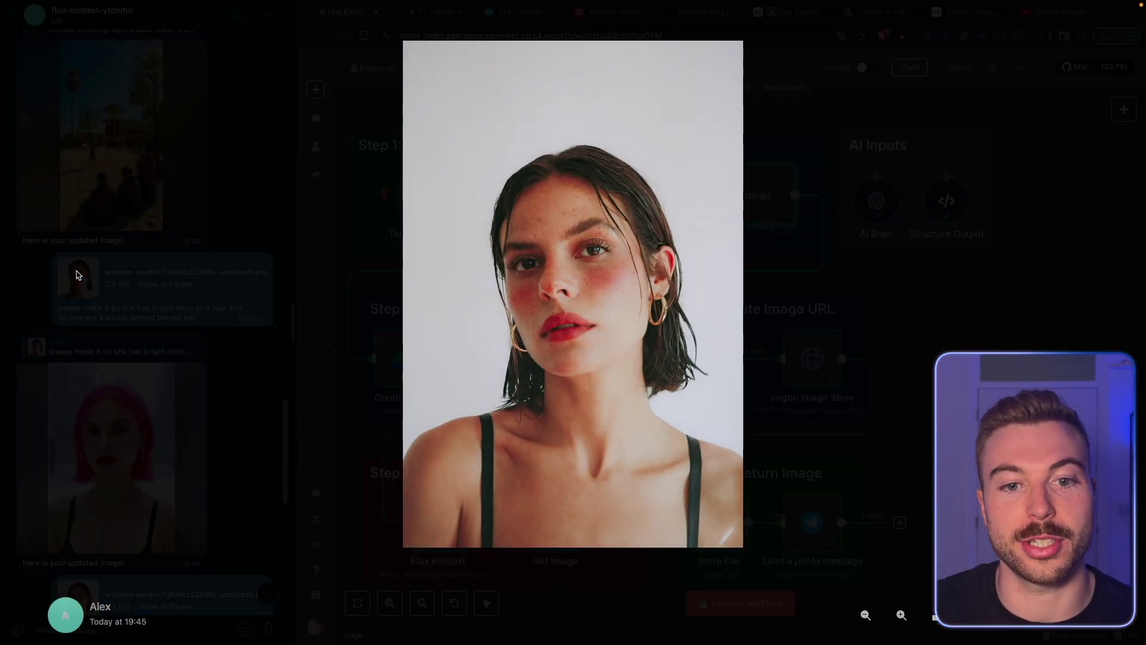
click(103, 372)
scroll(101, 369, down, 10)
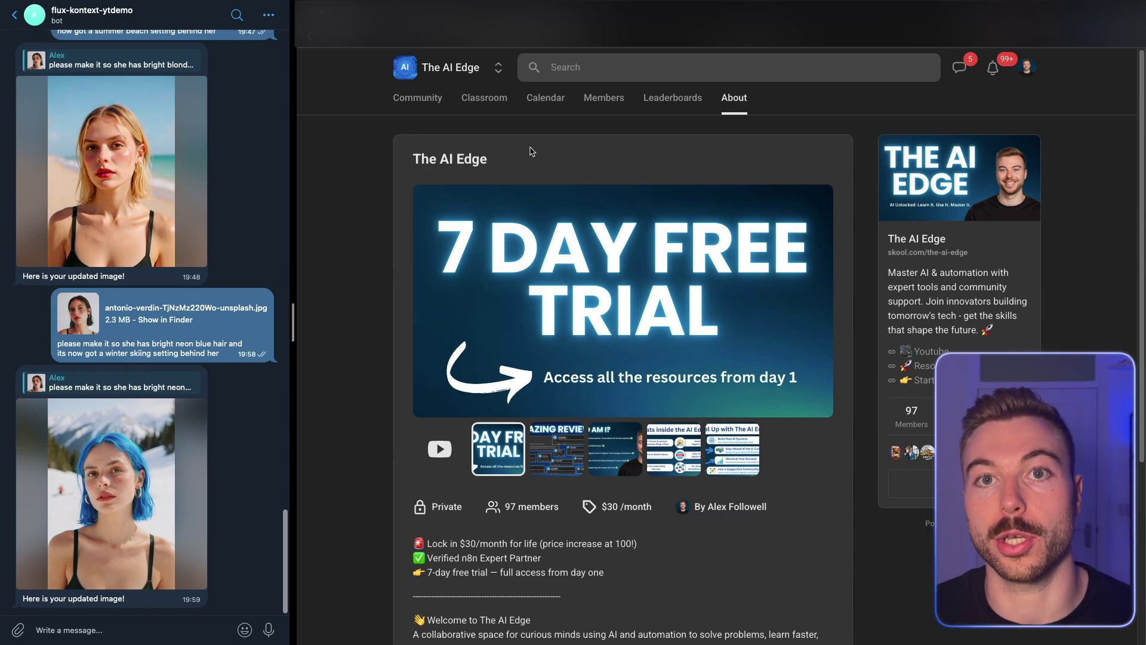
Step: Browse The AI Edge classroom and open the Master AI Image Creation course
click(485, 97)
scroll(552, 290, down, 3)
scroll(552, 291, down, 5)
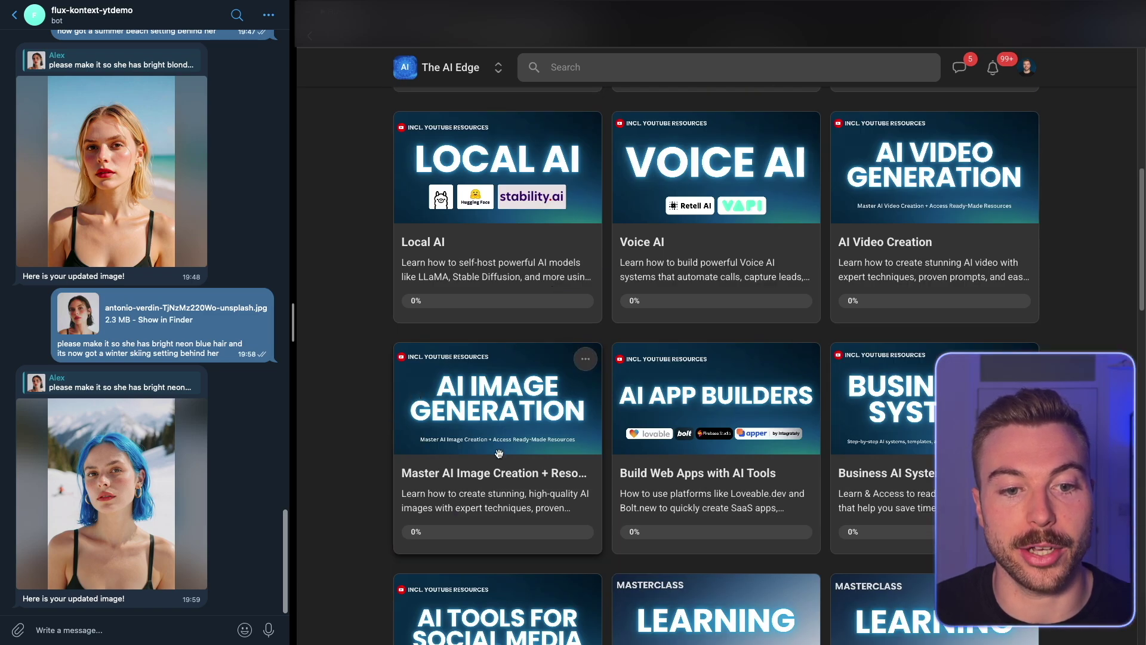
scroll(493, 439, down, 8)
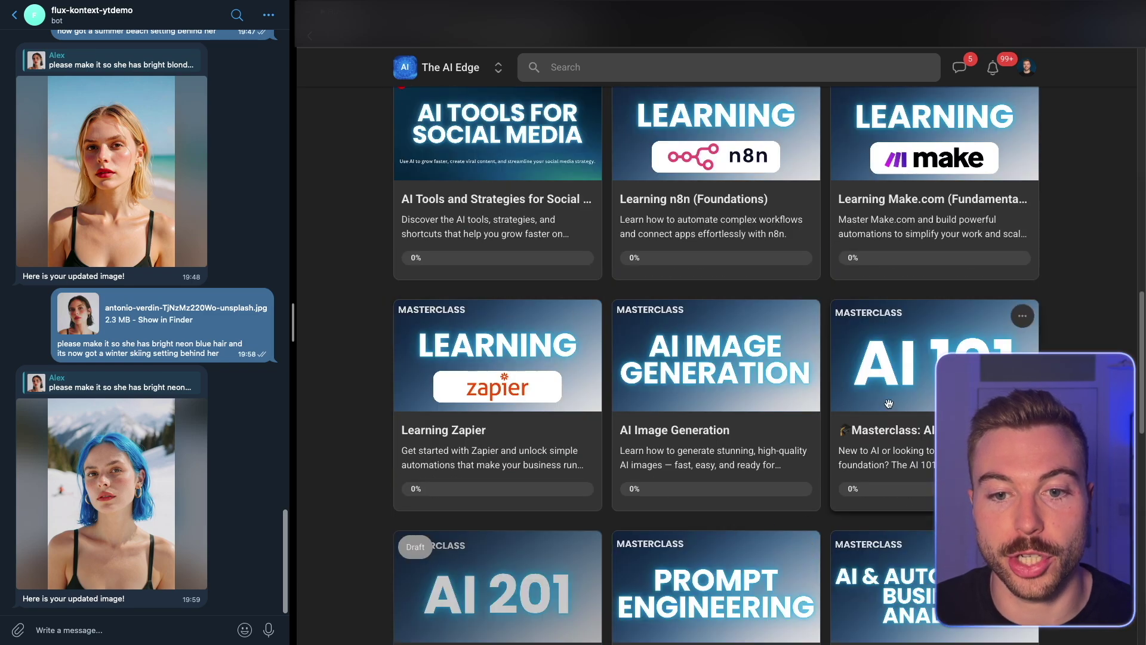
scroll(702, 389, up, 5)
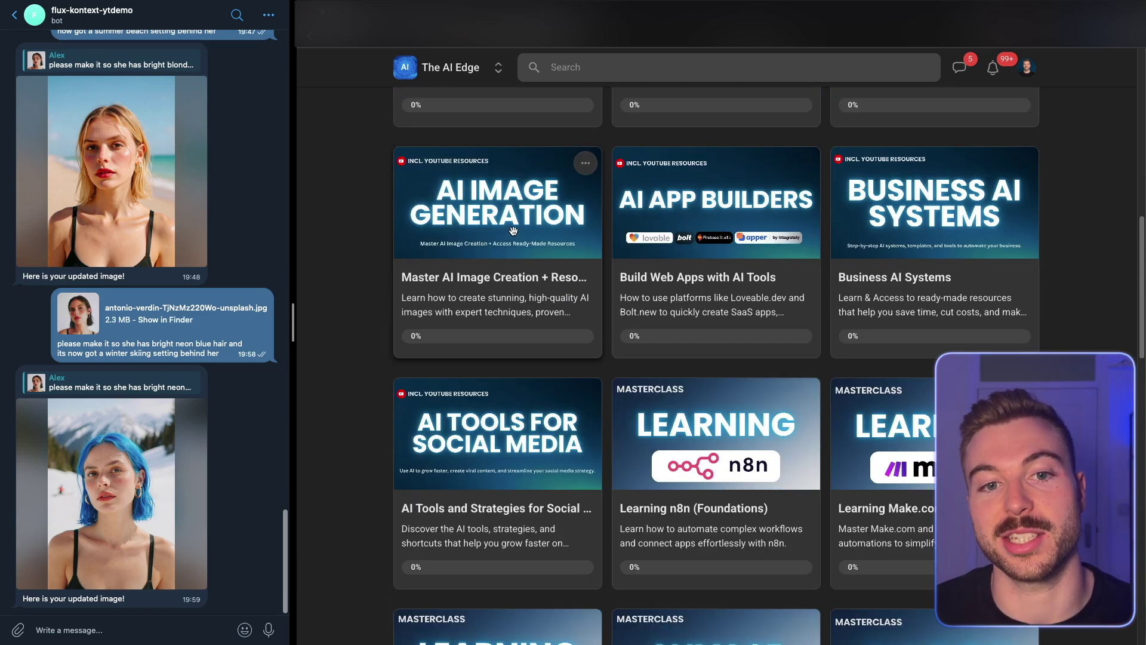
click(512, 232)
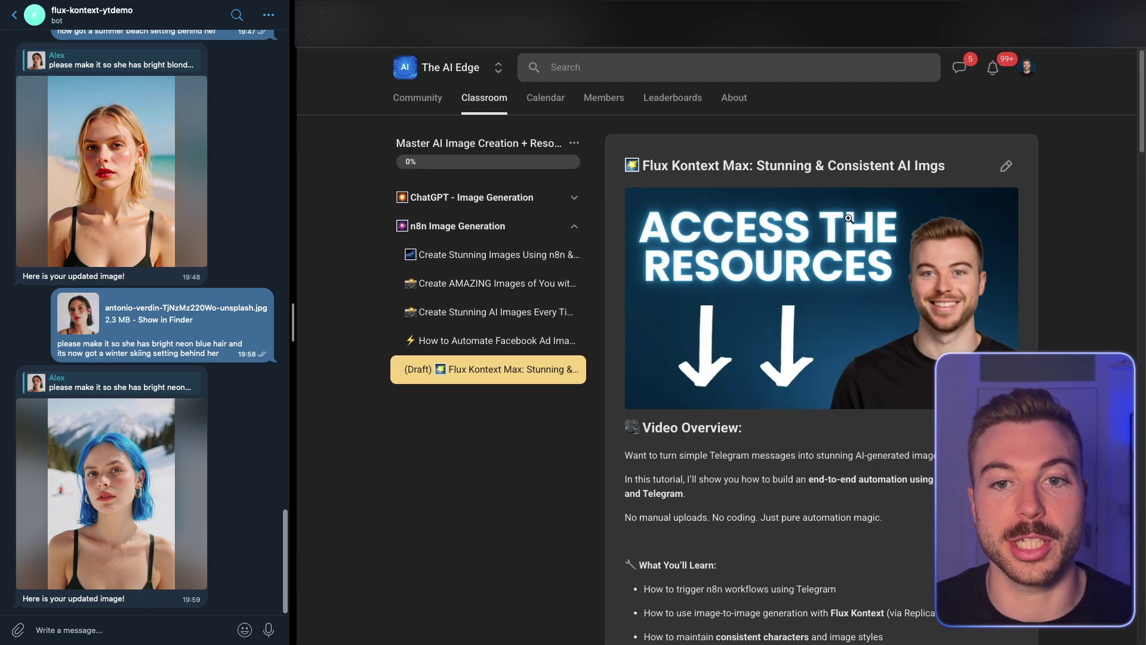
Step: Review the Flux Kontext Max lesson's prompts, output structure, cURL requests and blueprint resources
drag(638, 165, 954, 165)
scroll(765, 416, down, 15)
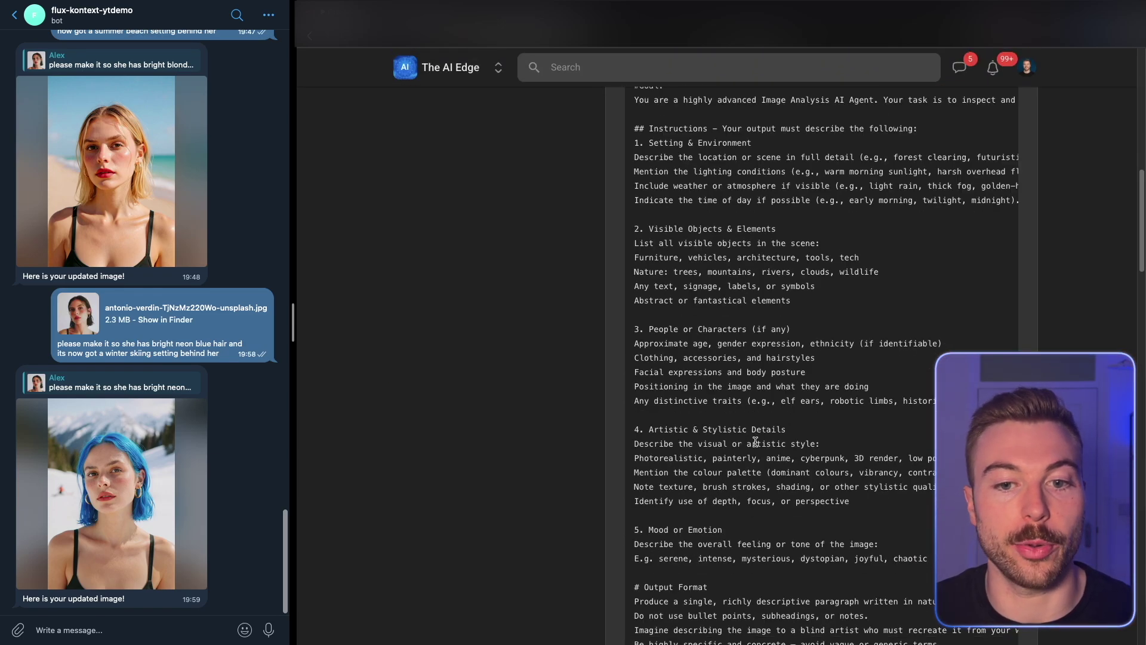
scroll(755, 441, down, 15)
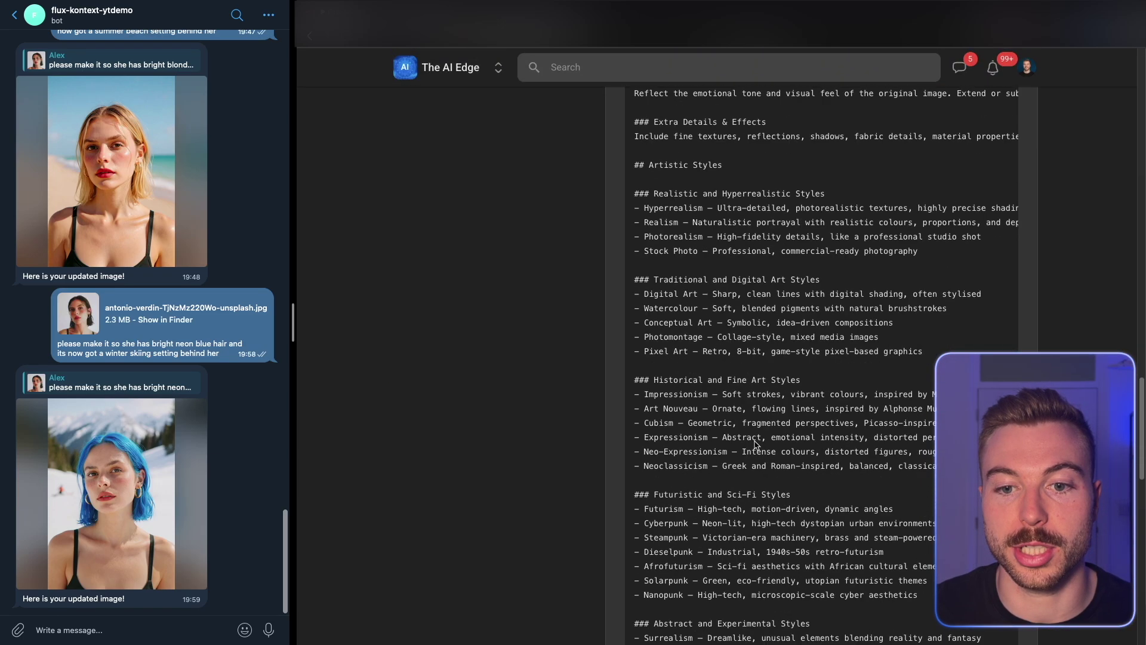
scroll(755, 445, down, 4)
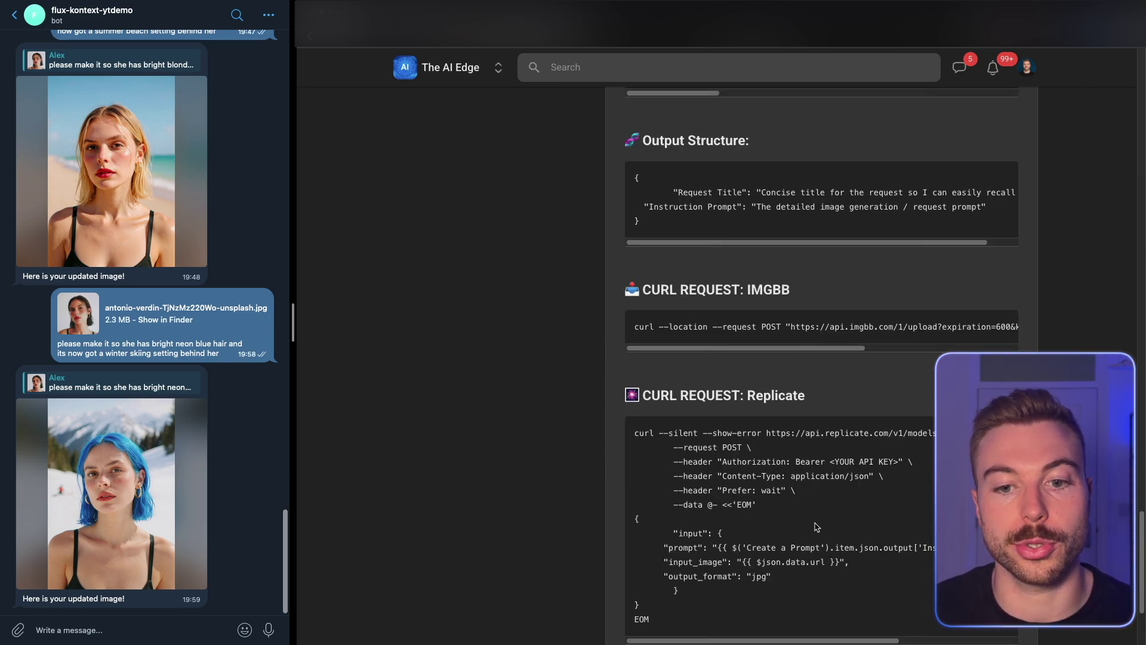
scroll(813, 531, down, 3)
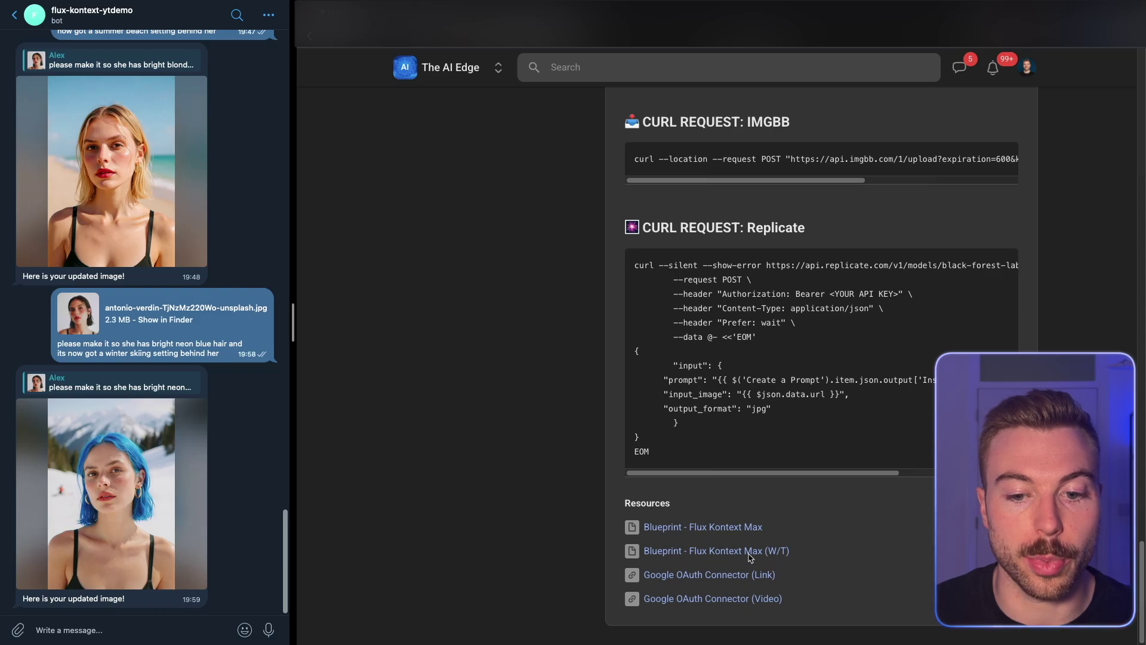
Step: Get the "Blueprint - Flux Kontext Max" file and import it into the empty n8n workflow
click(735, 528)
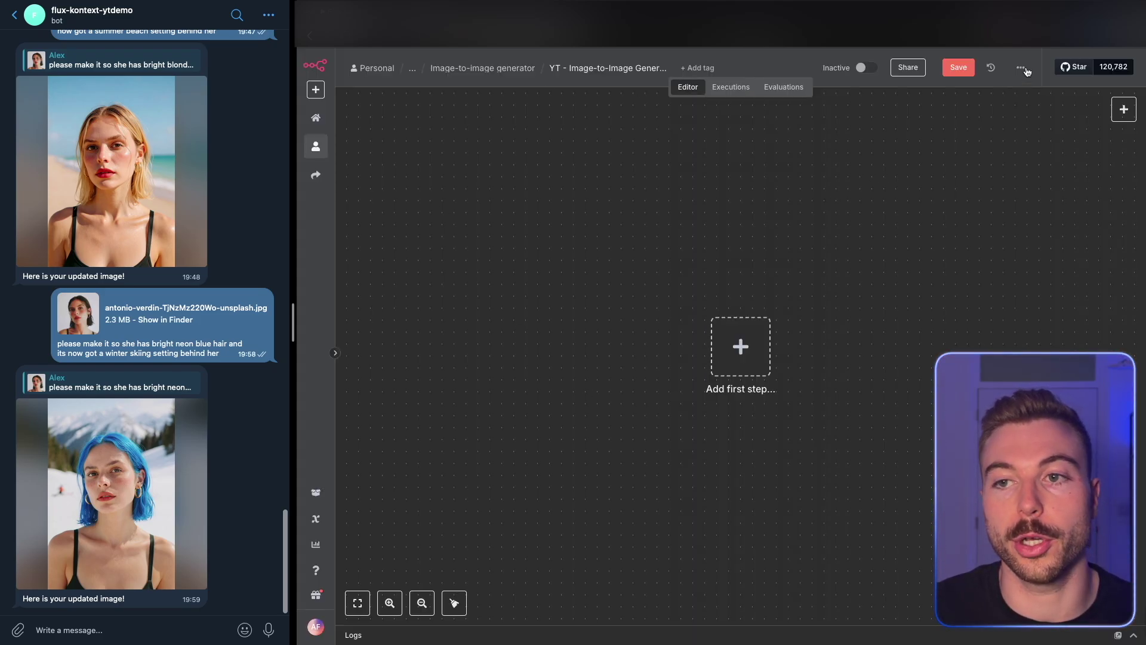
click(1020, 66)
click(1062, 172)
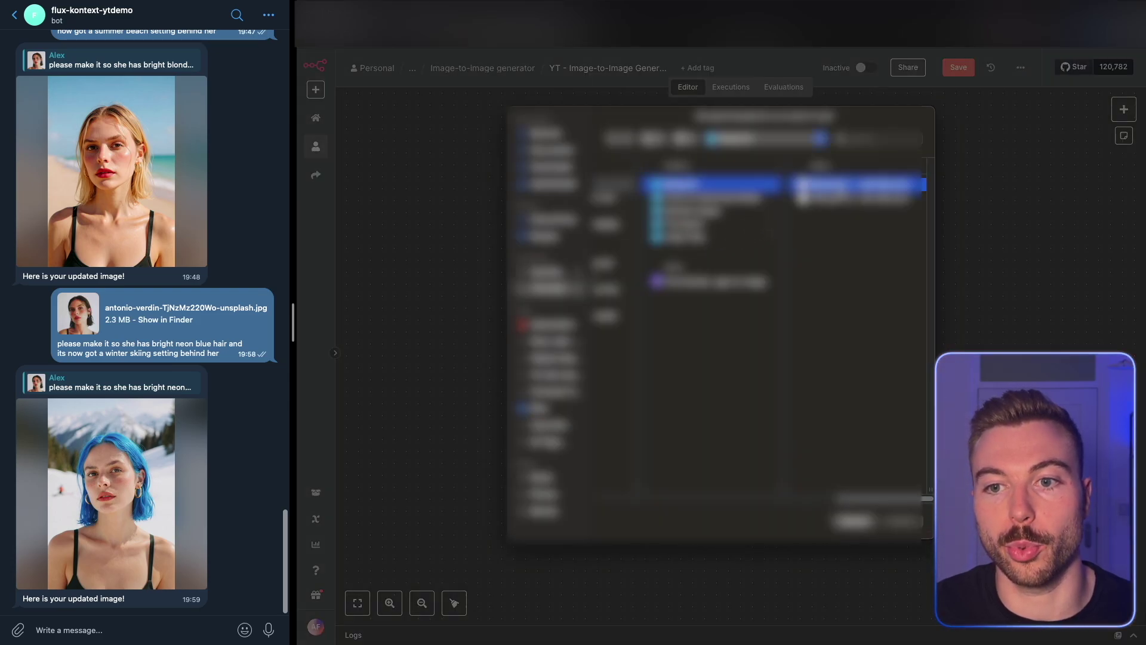
double_click(722, 199)
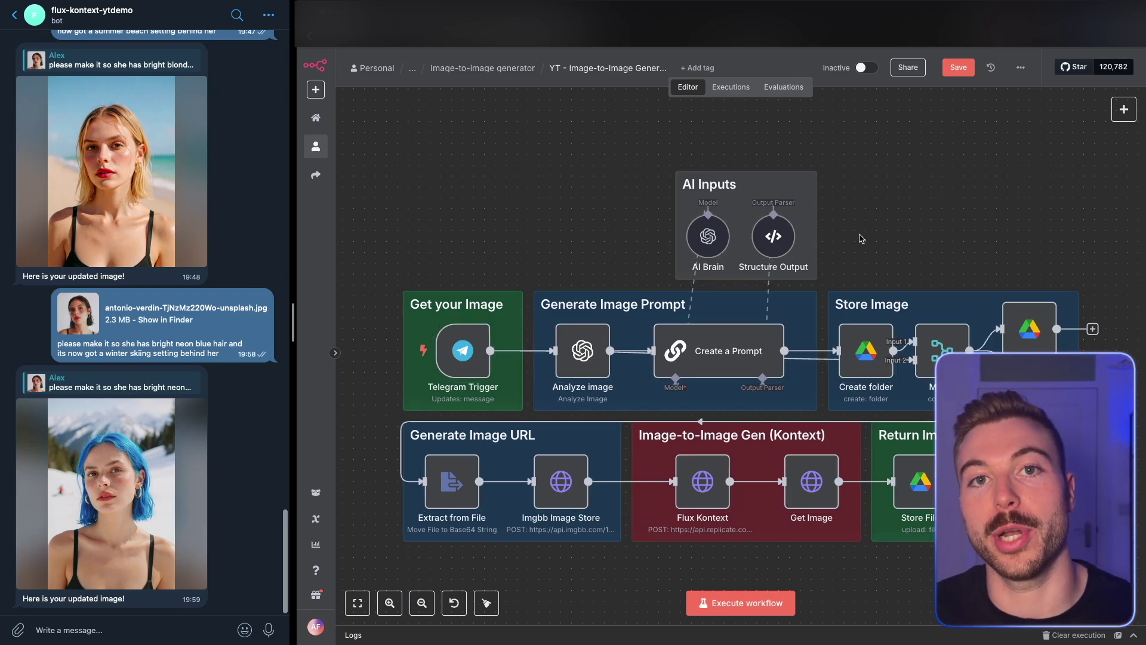
Step: Delete the Store File, Get Image, Flux Kontext, Imgbb Image Store and Extract from File nodes
click(915, 485)
key(Delete)
click(816, 484)
key(Delete)
click(704, 482)
key(Delete)
click(558, 482)
key(Delete)
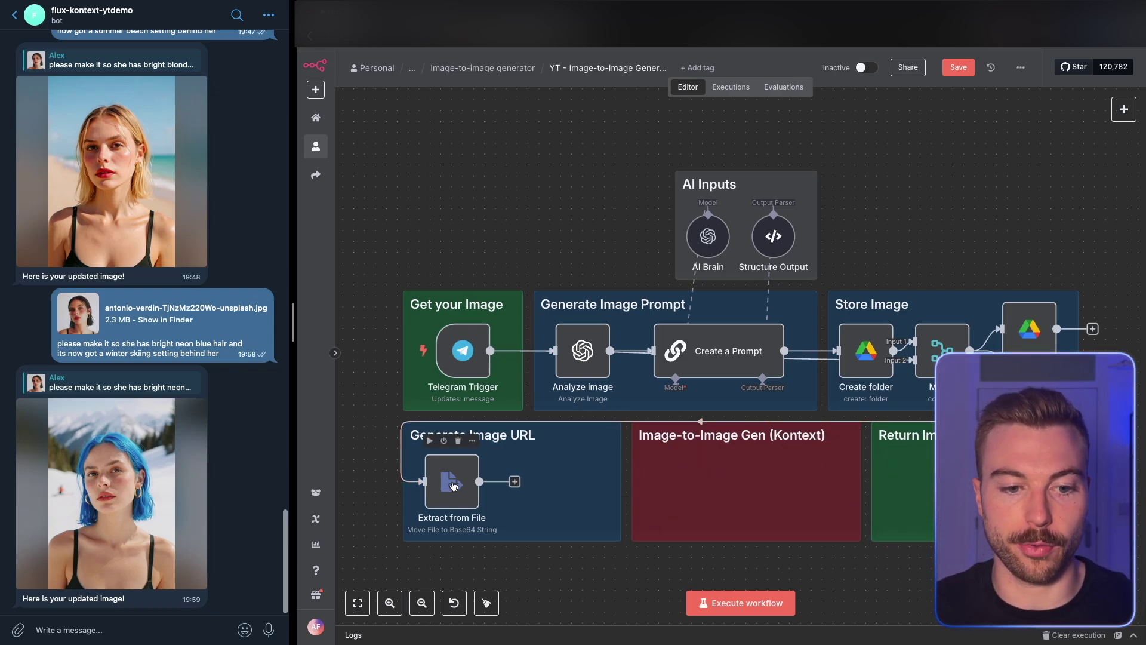
click(454, 484)
key(Delete)
Step: Delete the Upload file, Merge, Create folder, Create a Prompt, Analyze image, AI Brain and Structure Output nodes
click(1015, 348)
key(Delete)
click(943, 351)
key(Delete)
click(868, 353)
key(Delete)
click(719, 363)
key(Delete)
click(568, 345)
key(Delete)
click(708, 237)
key(Delete)
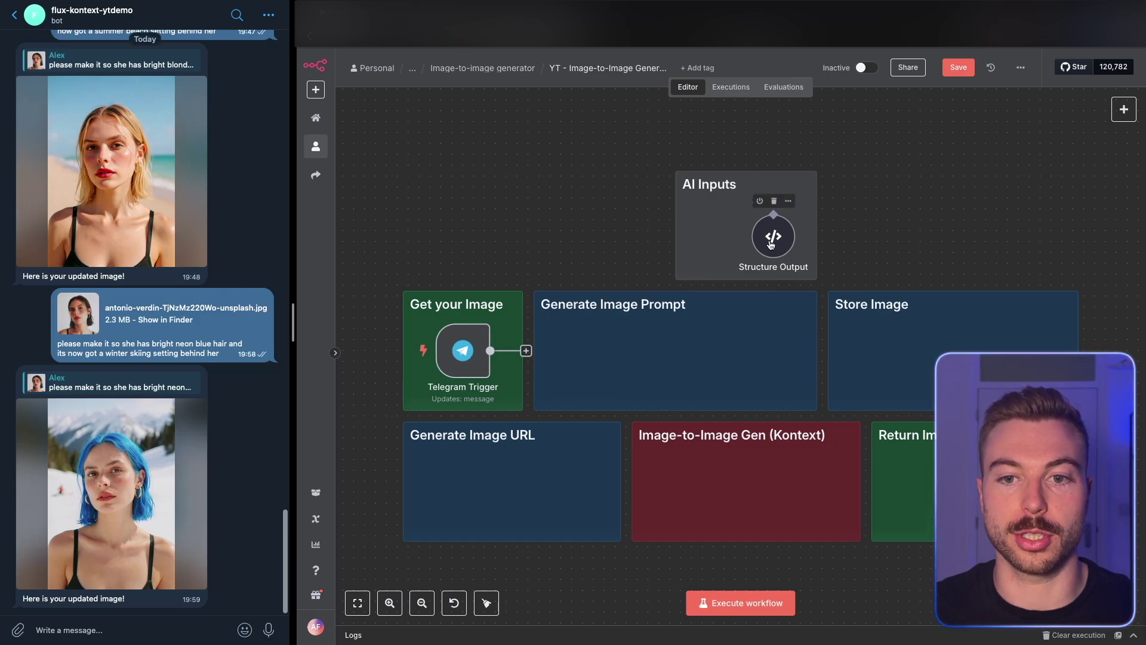
click(773, 236)
key(Delete)
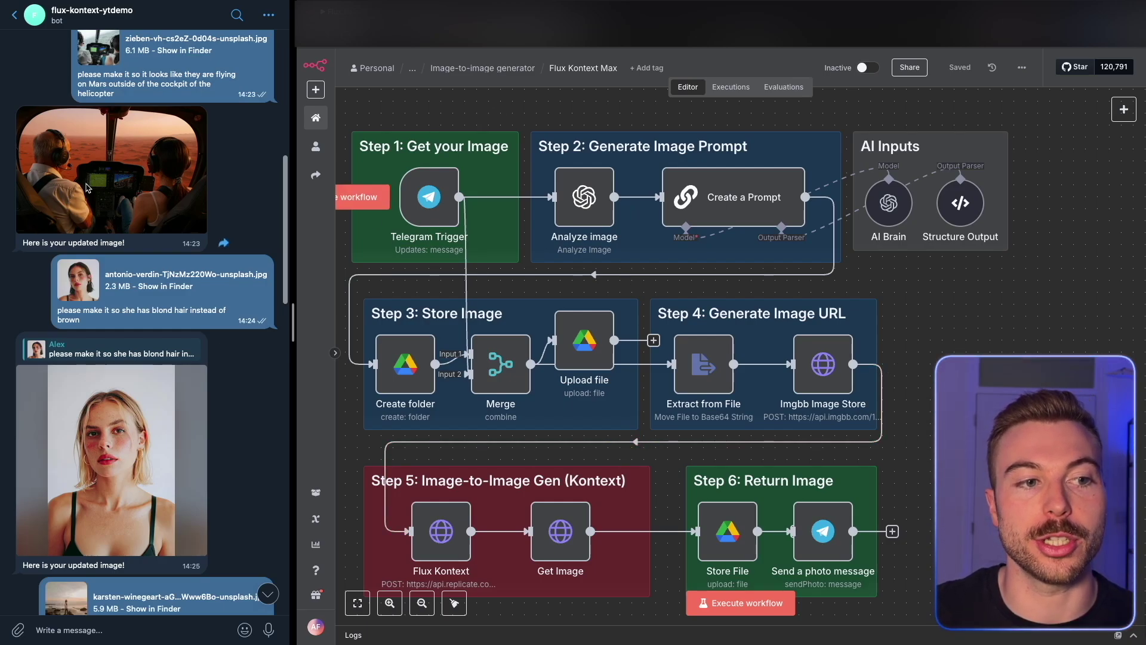
Step: Compare the original lizard photo with its top-hat edit at full size in the Telegram chat
scroll(89, 186, up, 3)
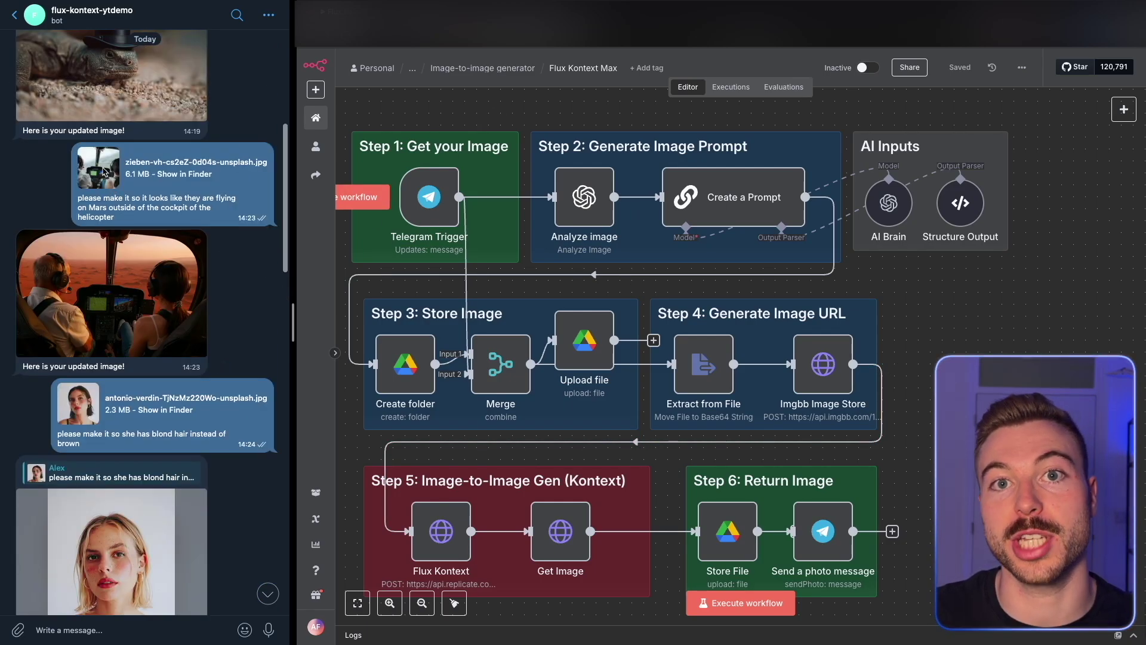
scroll(109, 330, up, 4)
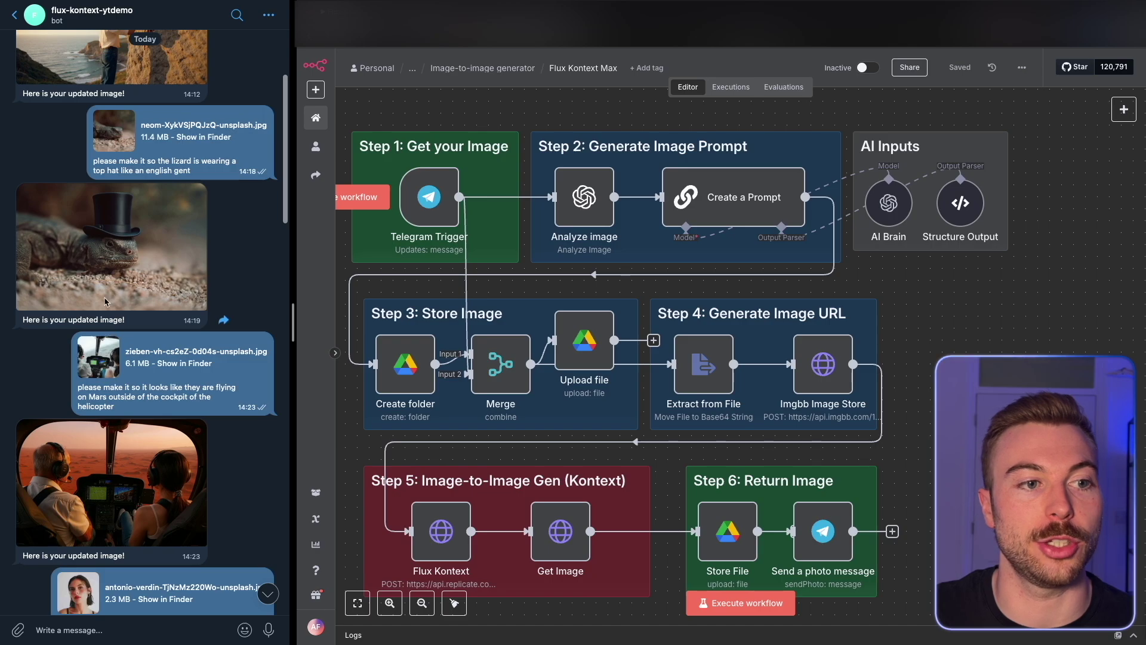
click(120, 136)
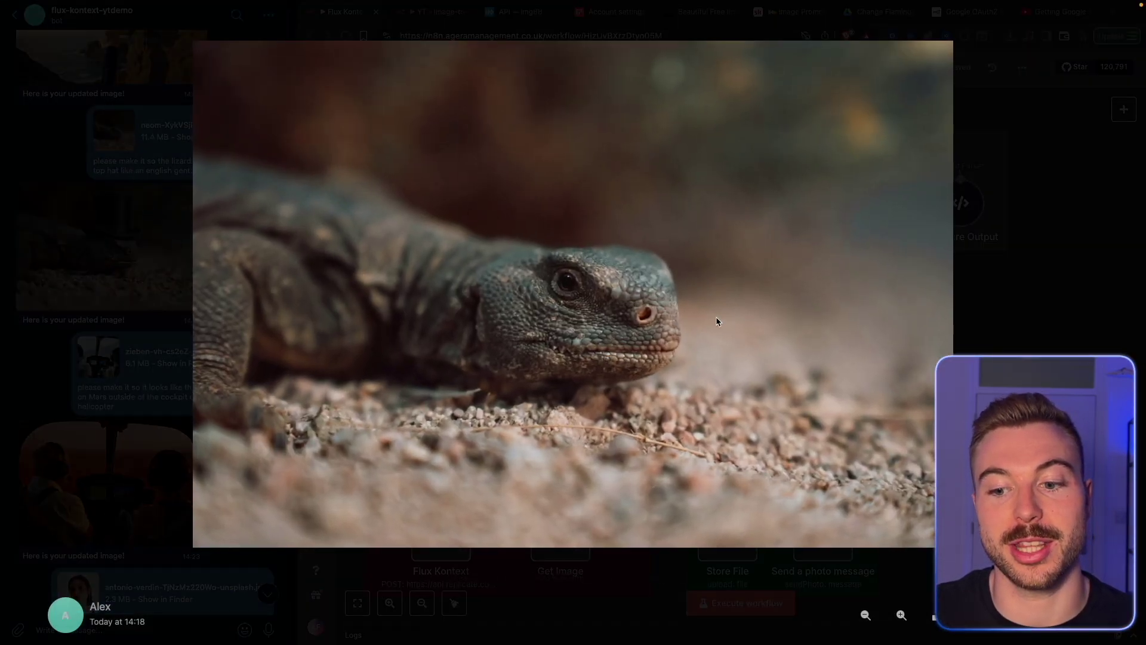
click(152, 274)
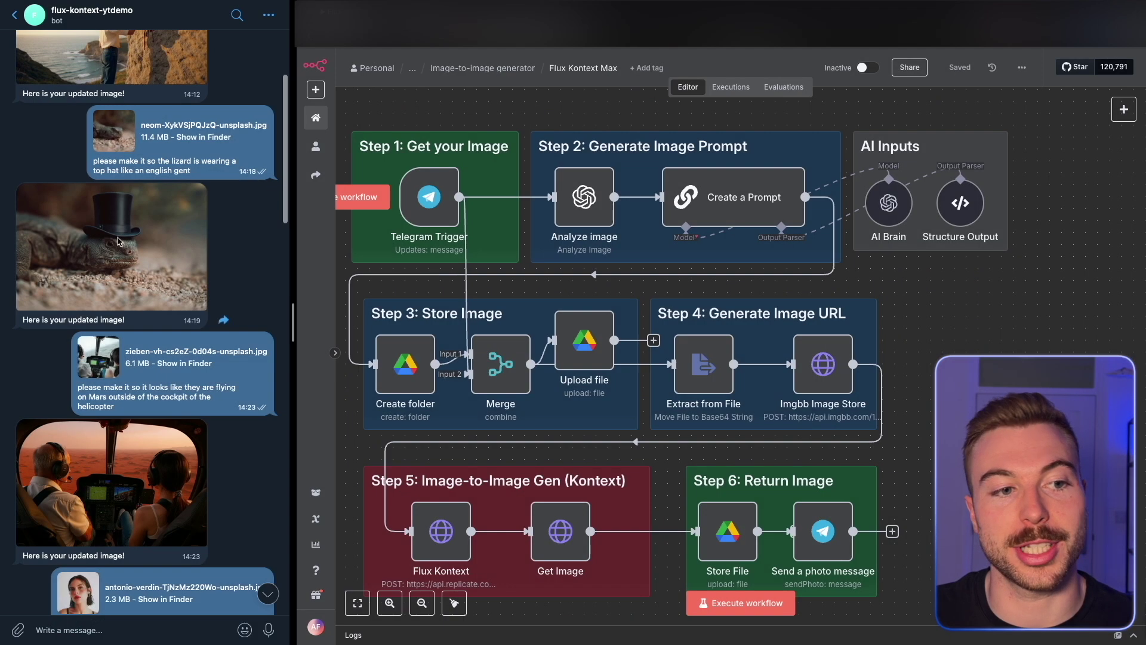
click(118, 241)
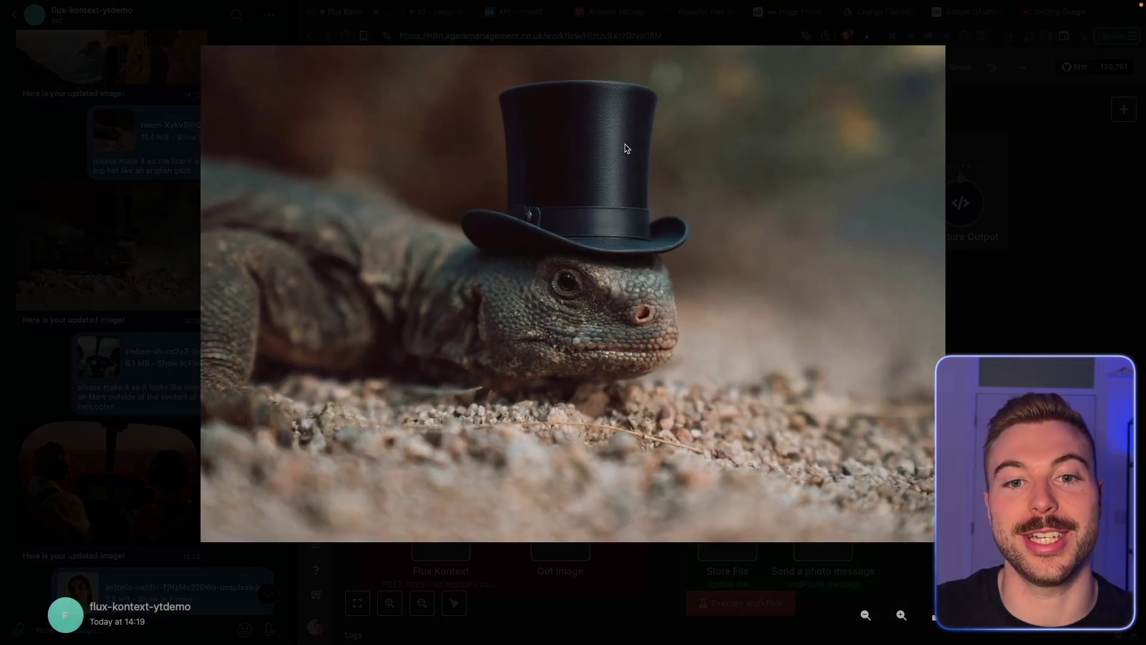
click(151, 258)
Step: Compare the original helicopter cockpit photo with its Mars edit at full size
scroll(90, 161, down, 4)
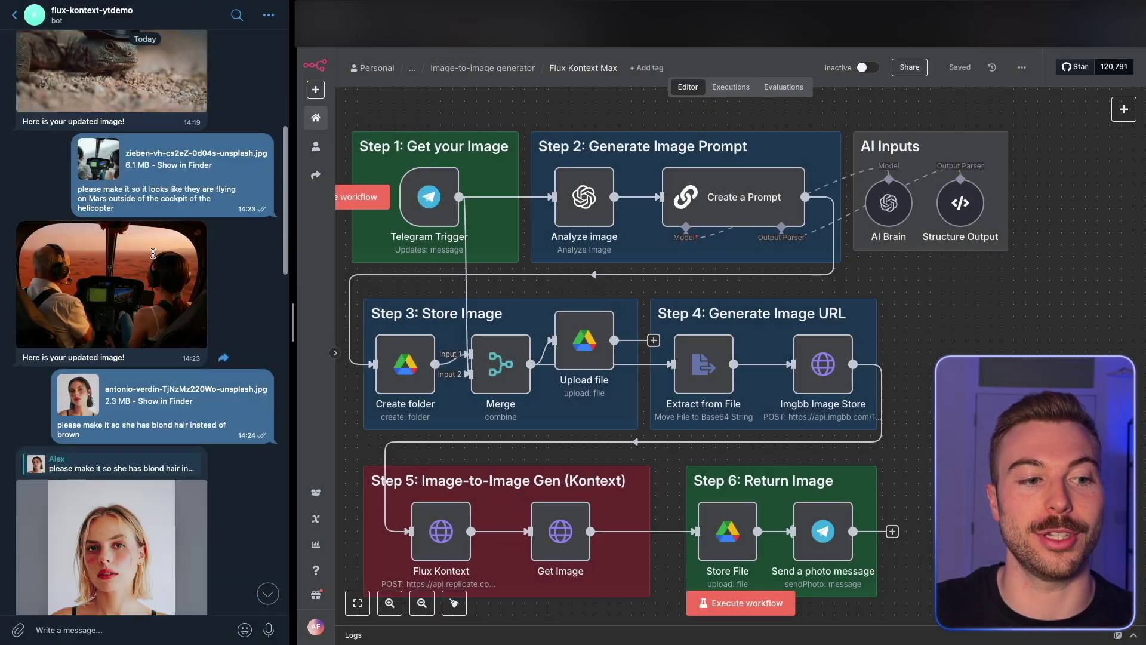
click(91, 161)
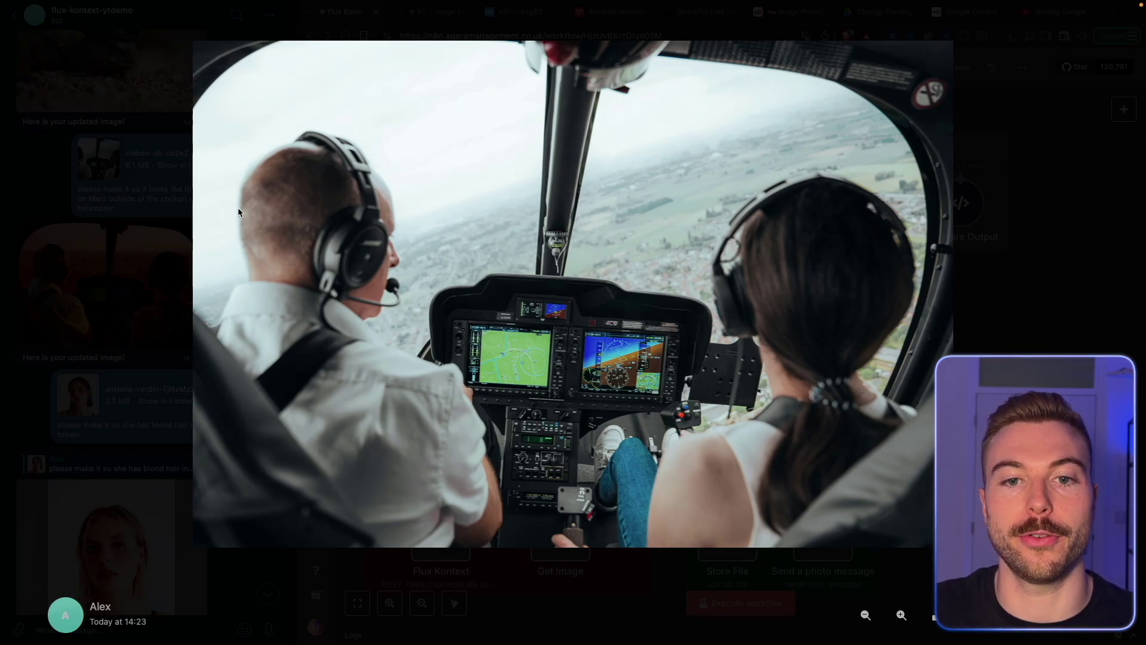
click(117, 287)
click(82, 273)
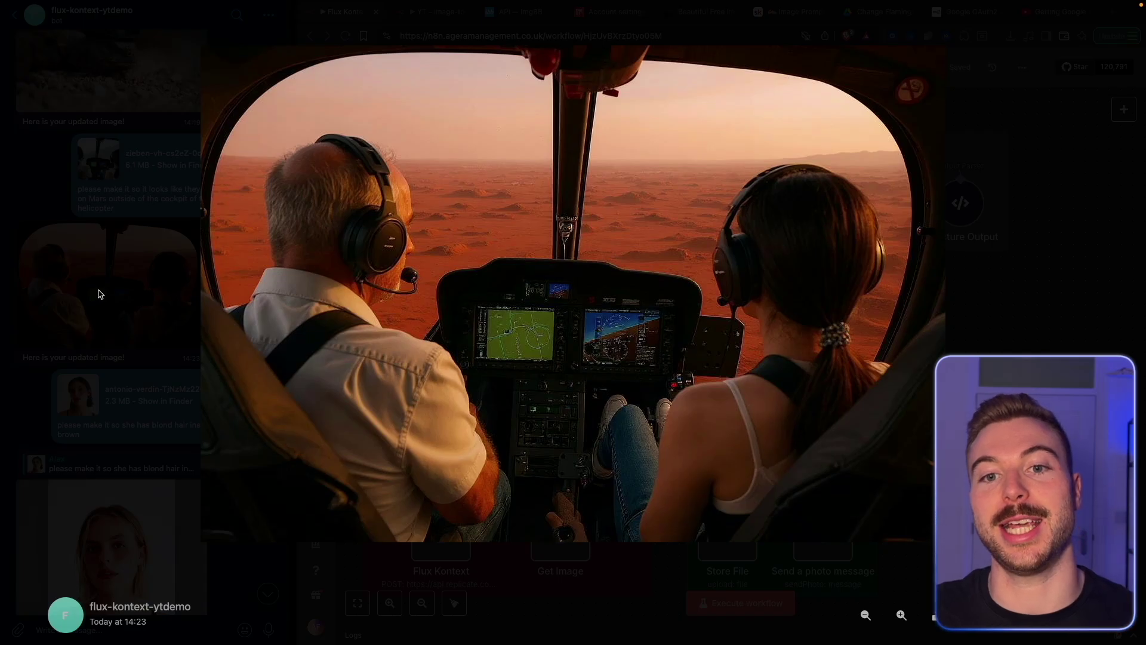
click(99, 293)
Step: Compare the original brown-haired portrait with its blond-hair edit on the plain background at full size
scroll(99, 545, down, 3)
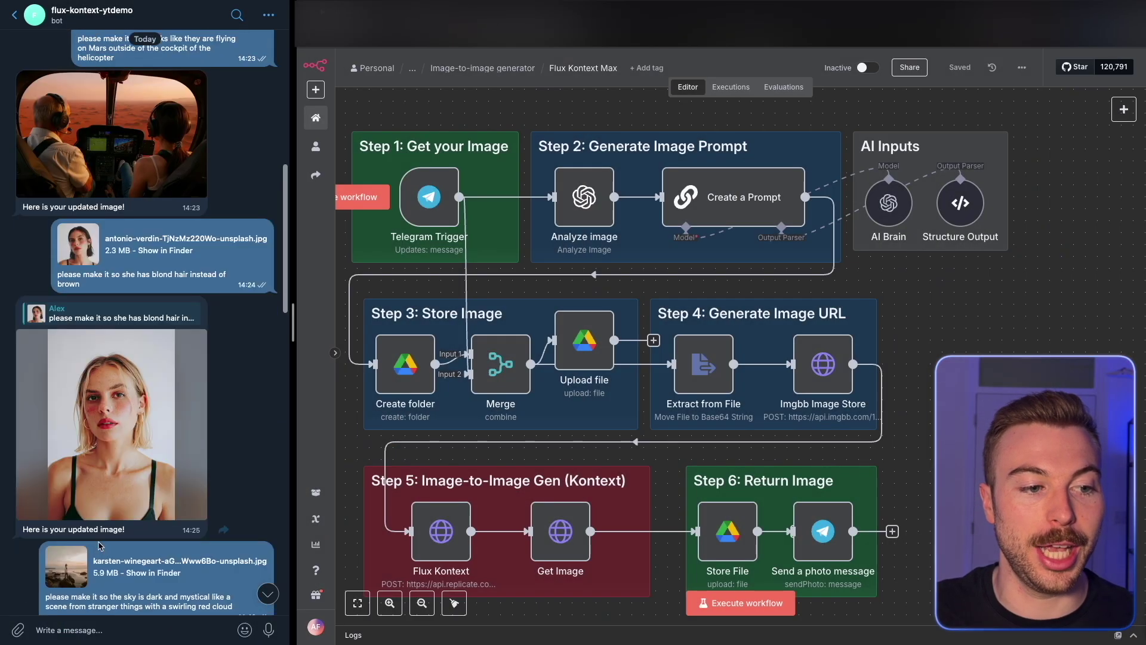
click(88, 260)
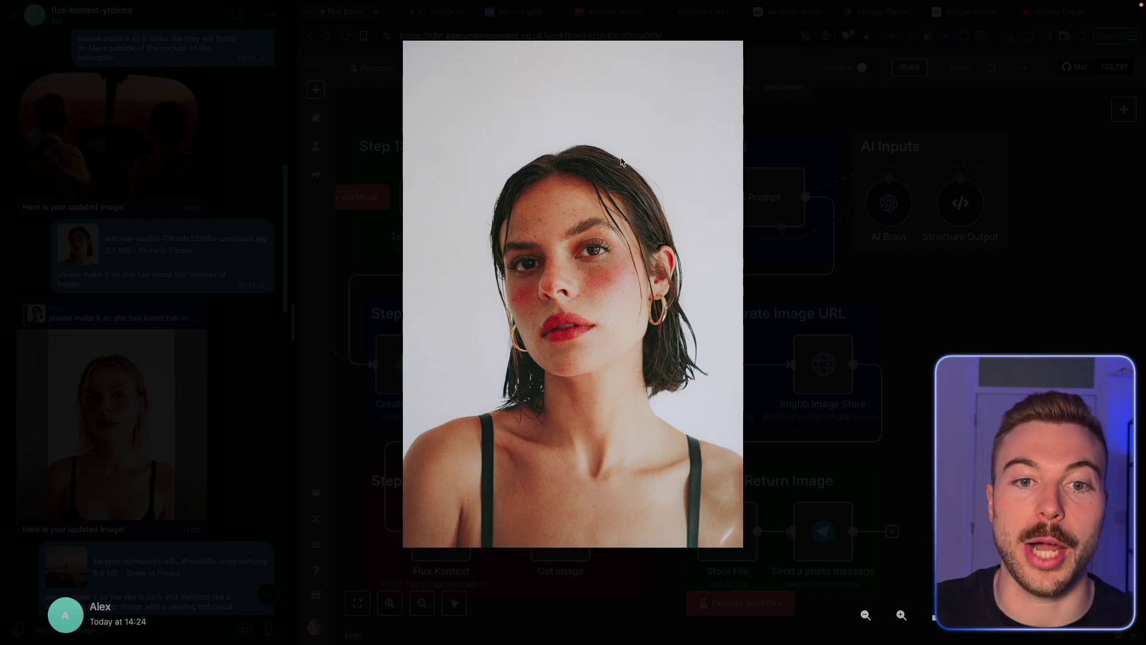
click(266, 323)
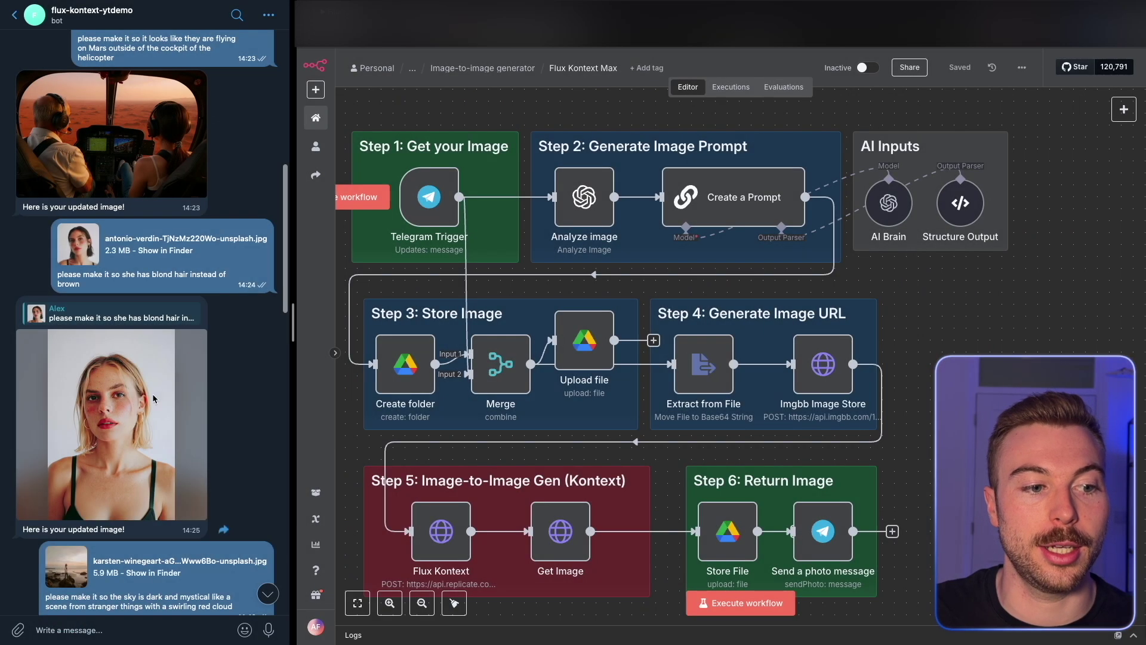
click(136, 410)
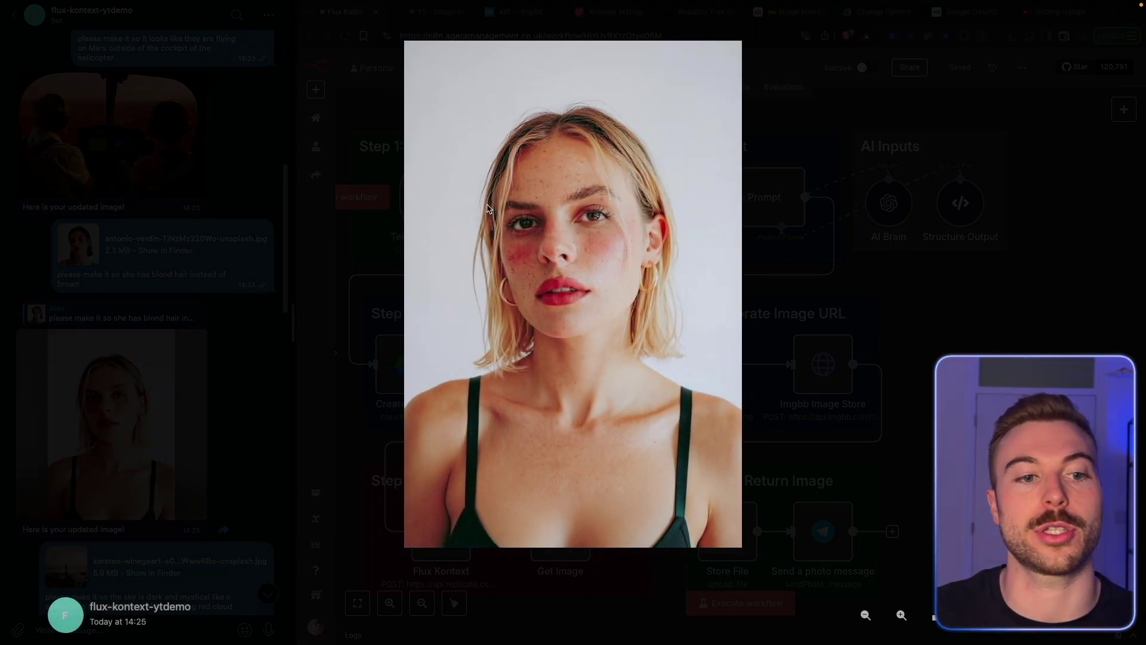
click(303, 263)
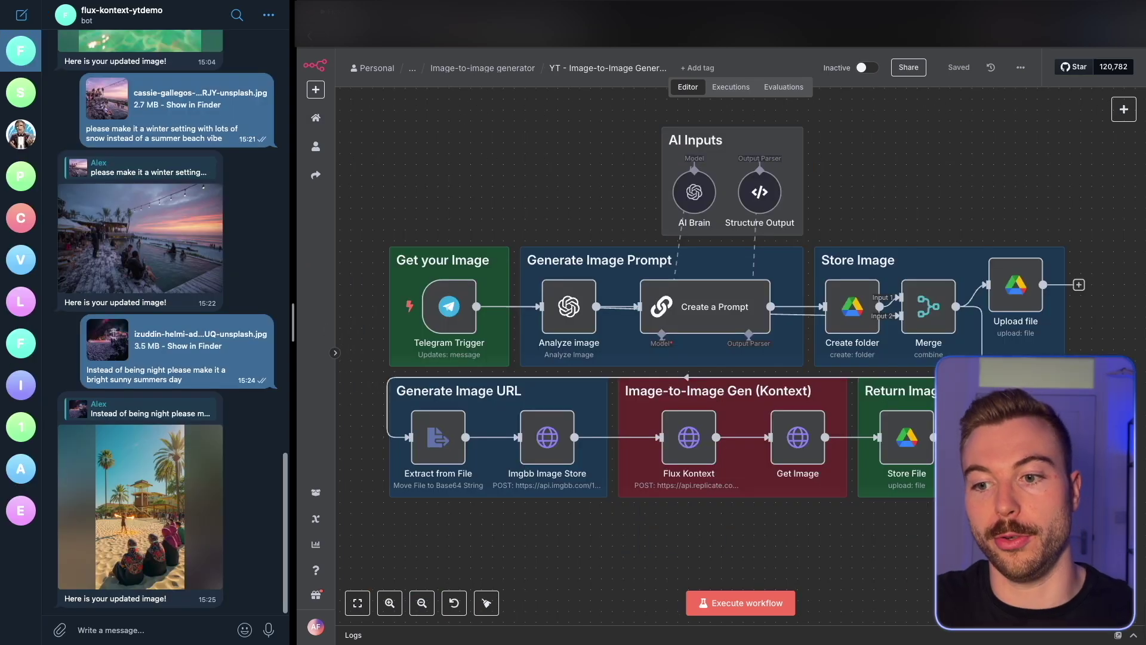
Step: Clear all nodes out of the imported n8n workflow, keeping only its section sticky notes
drag(1081, 522, 852, 405)
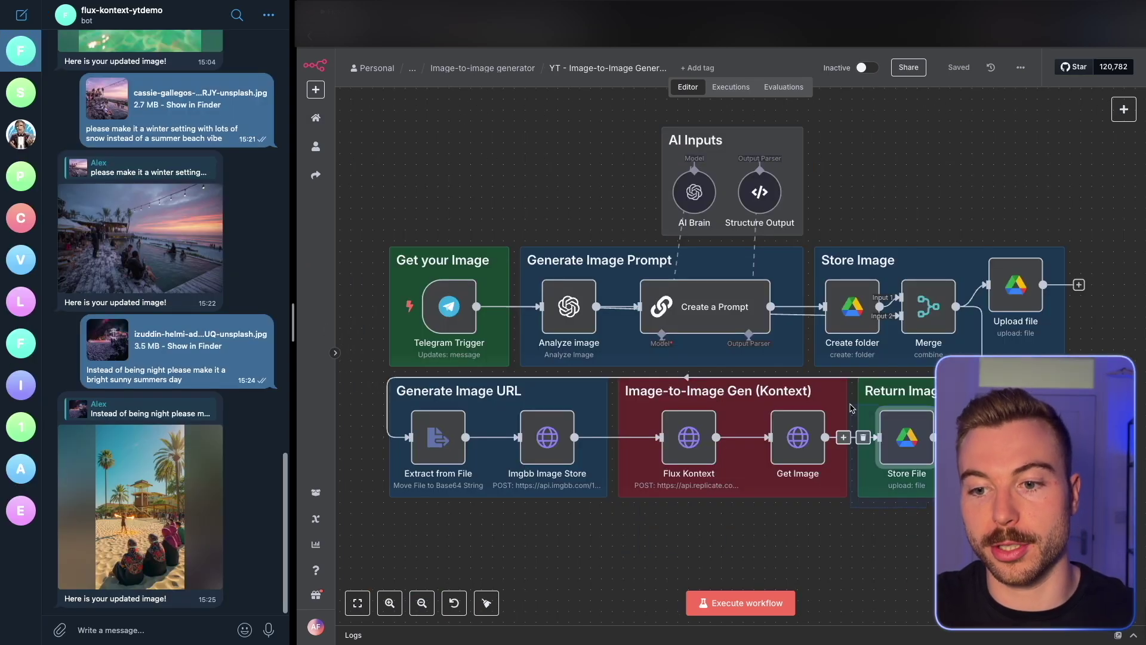
key(BackSpace)
drag(852, 513, 650, 396)
key(BackSpace)
drag(618, 531, 397, 406)
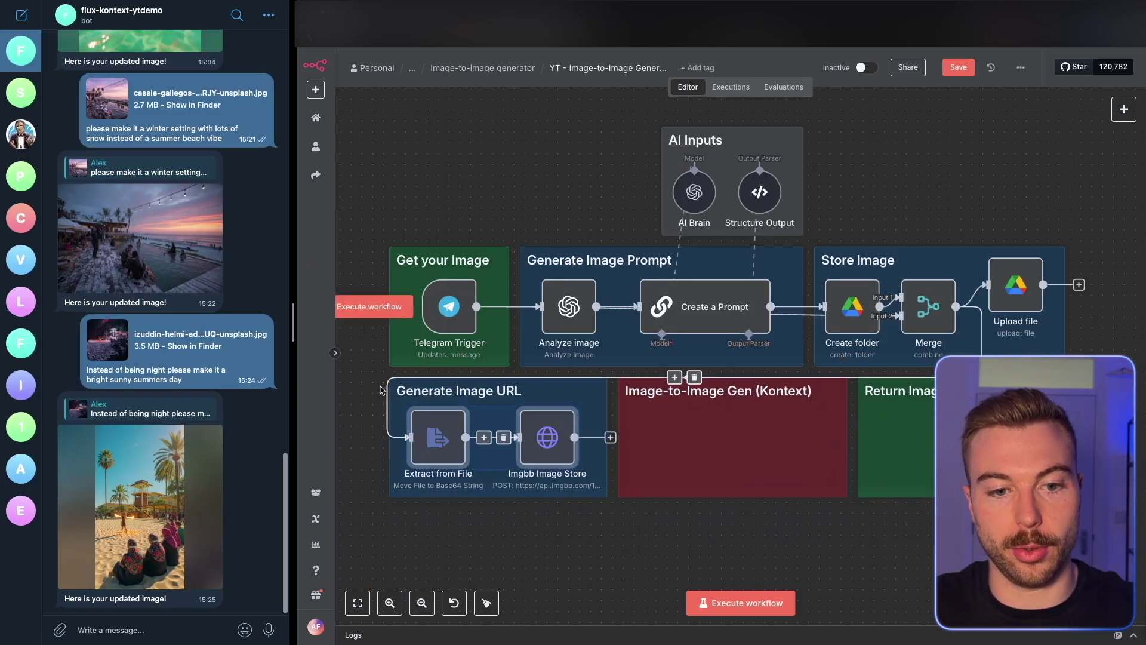
key(BackSpace)
drag(1075, 364, 818, 272)
key(BackSpace)
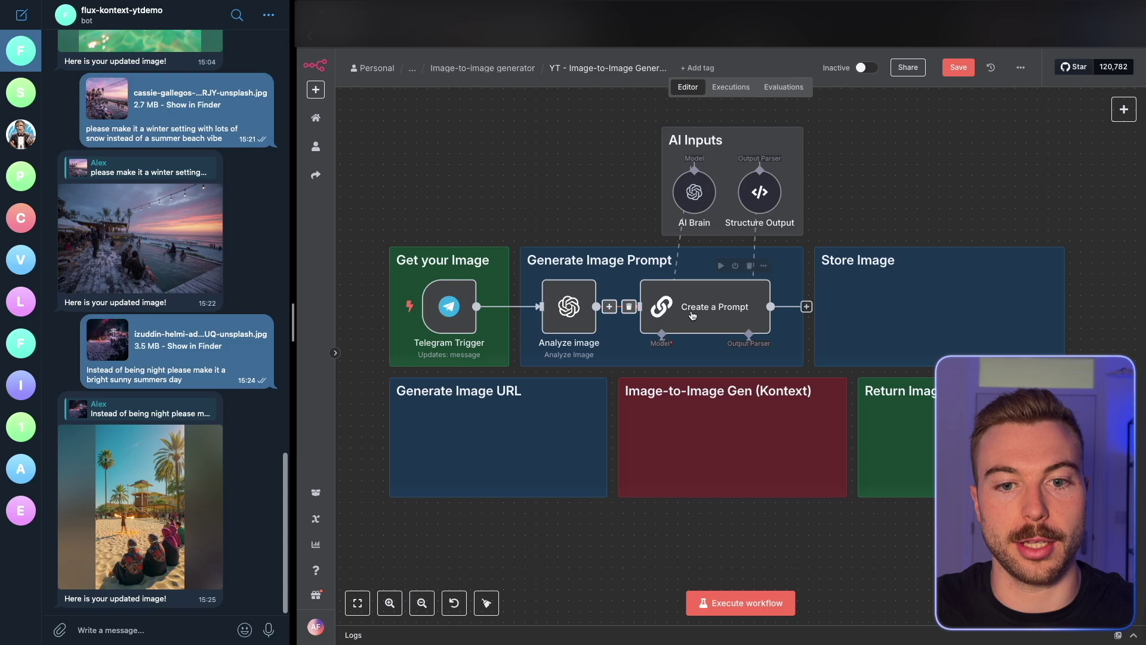
Step: Add a Telegram trigger node that fires on message
right_click(499, 187)
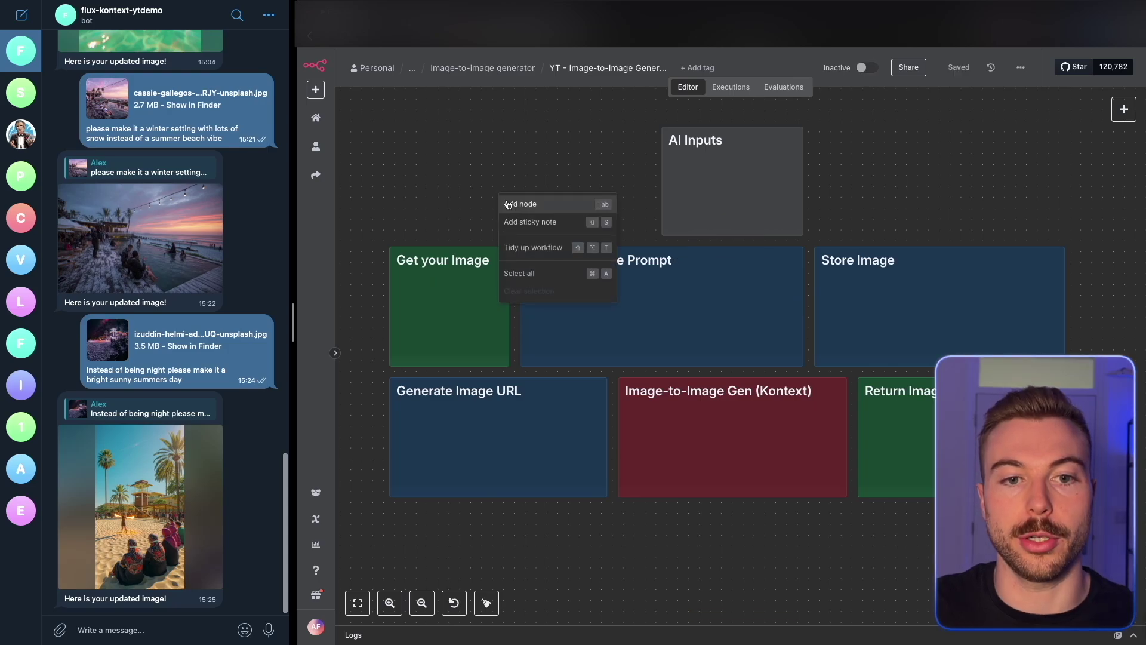
click(507, 203)
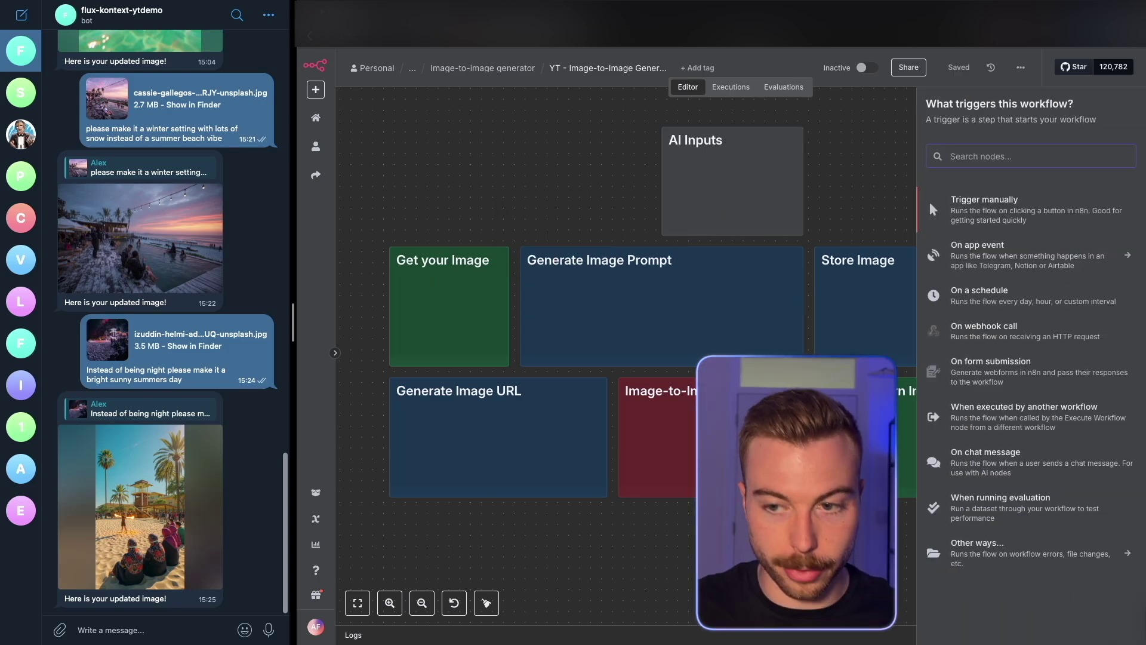
text(tele)
click(981, 203)
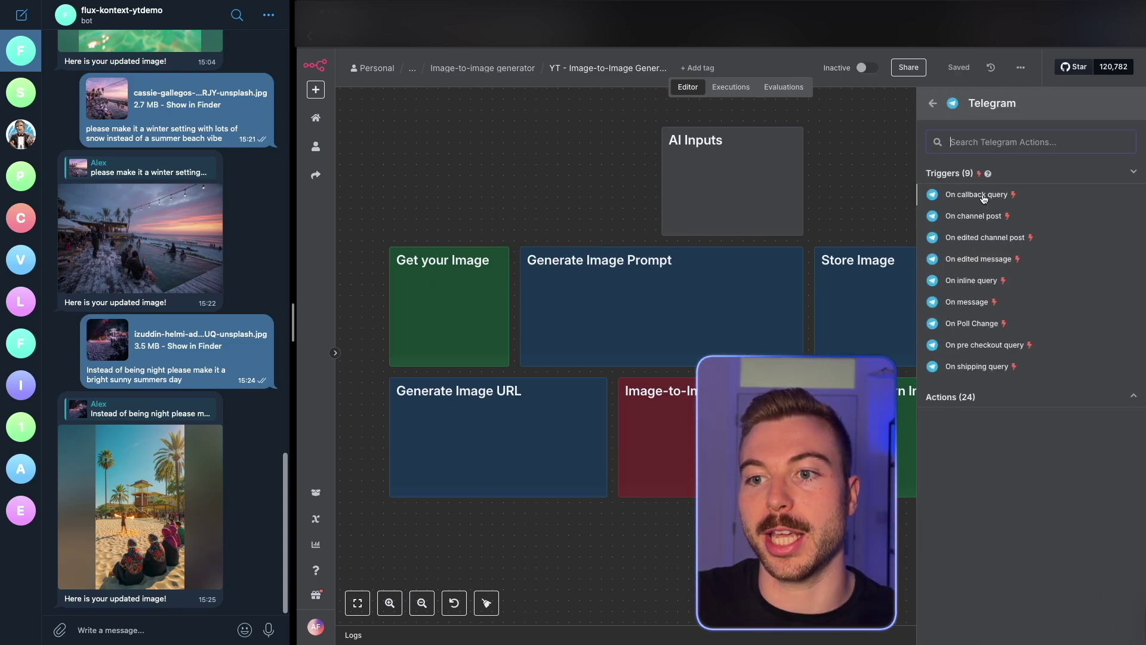
click(961, 302)
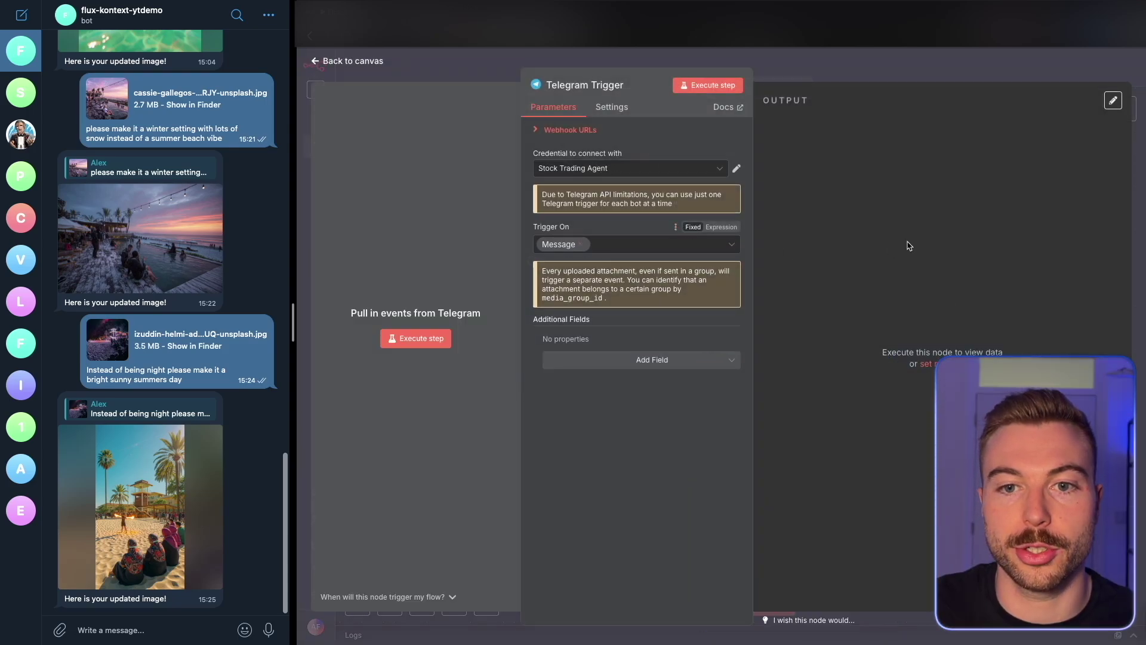
Step: Start a new Telegram API credential for the trigger, ready for its access token
click(678, 167)
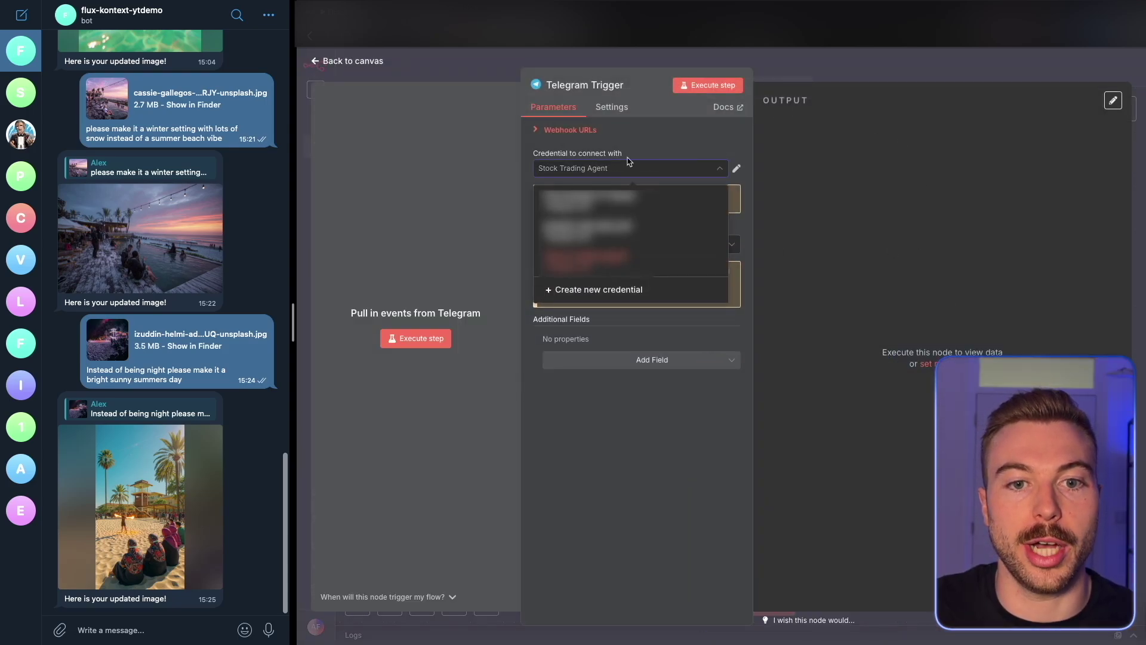
click(672, 290)
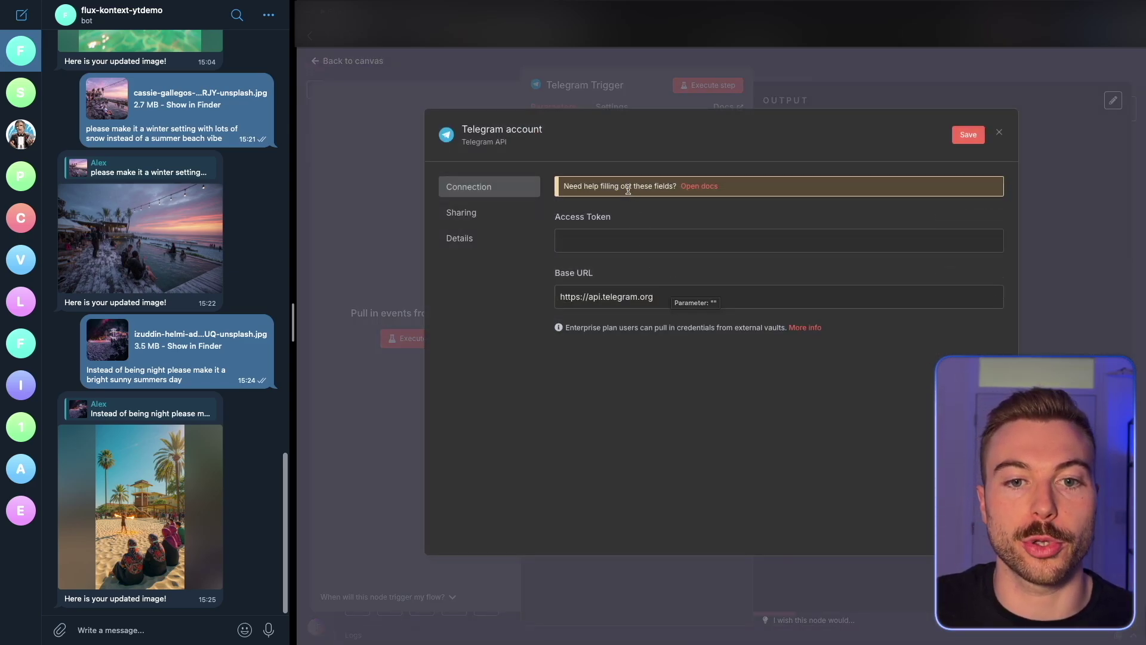
click(588, 240)
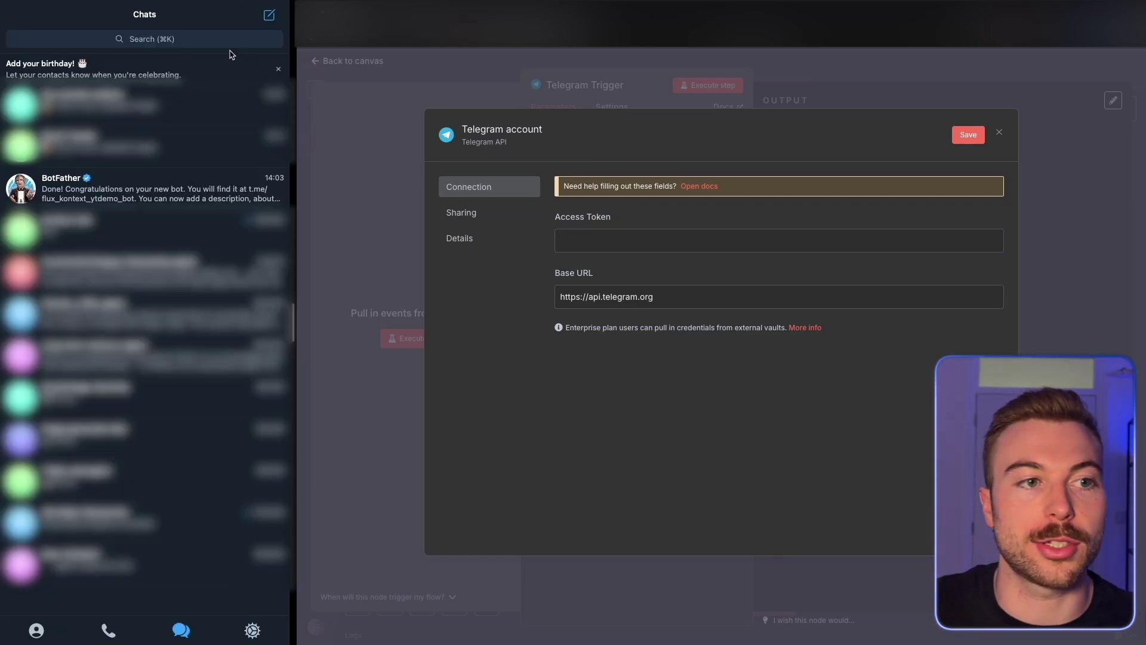
Step: Search the Telegram chats for "bot" and open the BotFather conversation
click(154, 37)
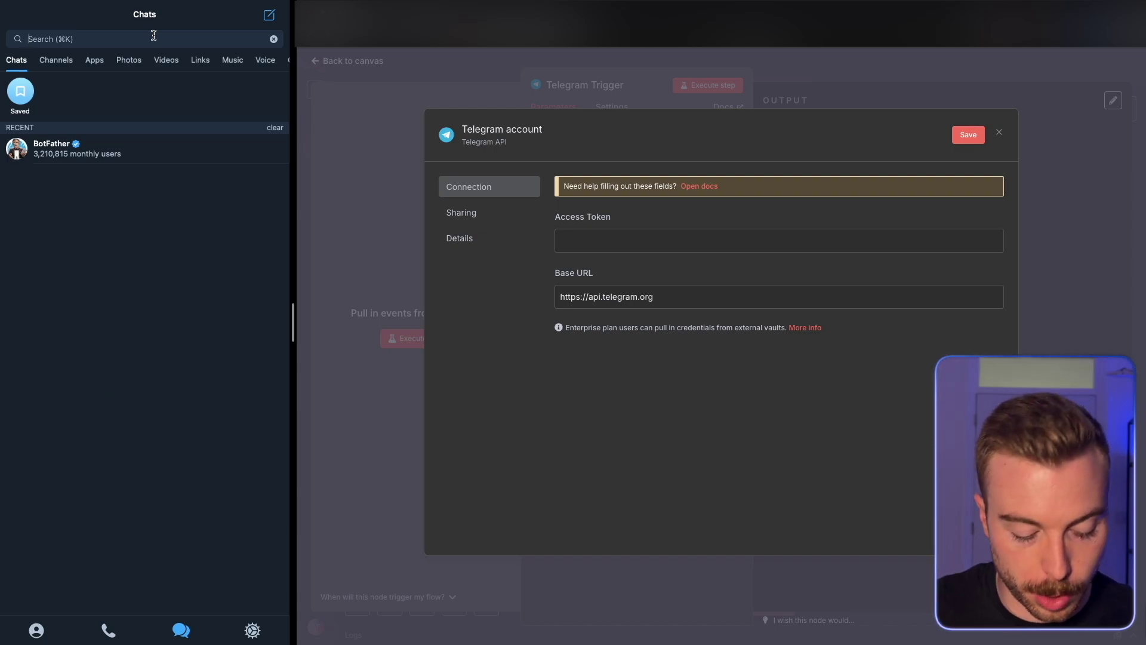
text(bot)
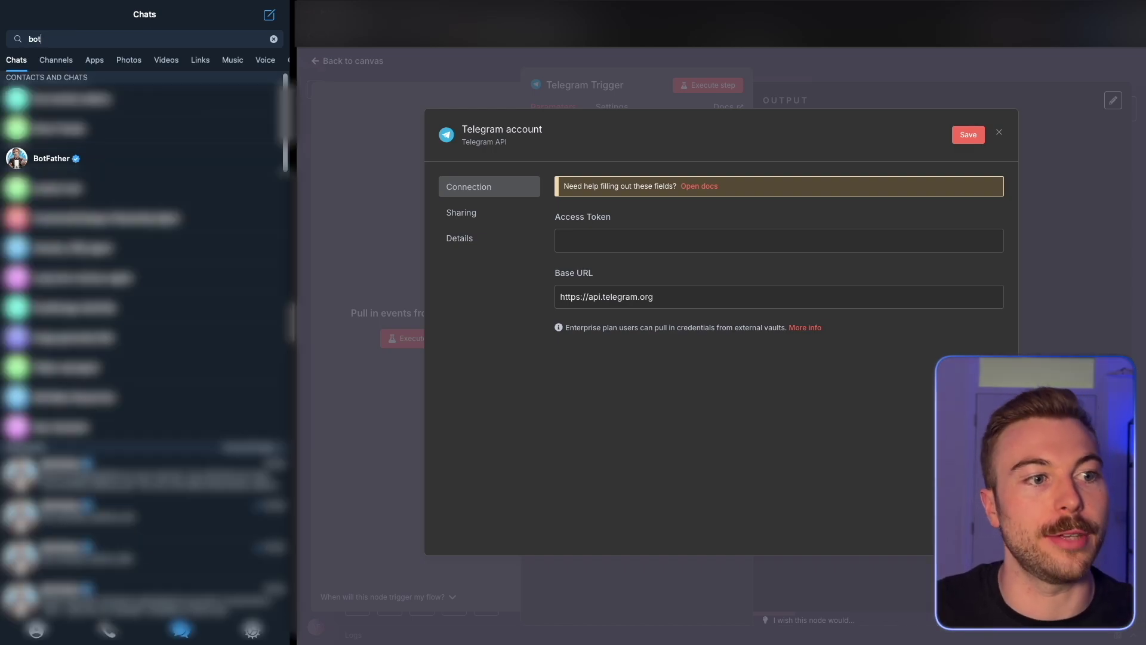
click(138, 154)
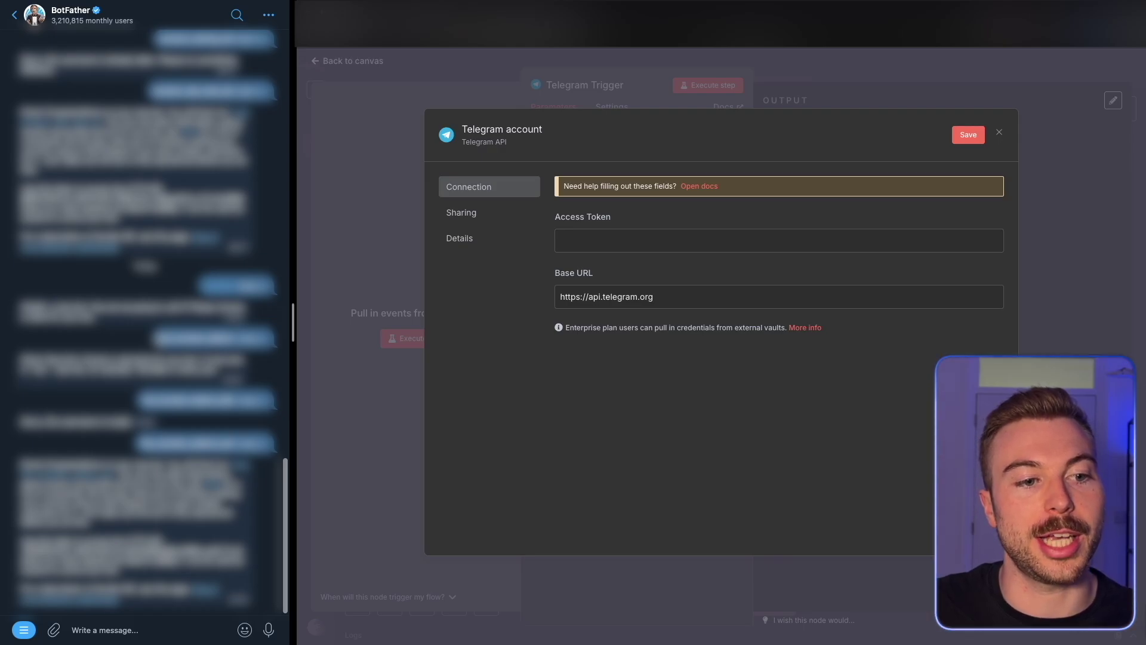
Step: Request a new bot from BotFather with /newbot and name it flux-image-to-image-demo
scroll(221, 283, up, 15)
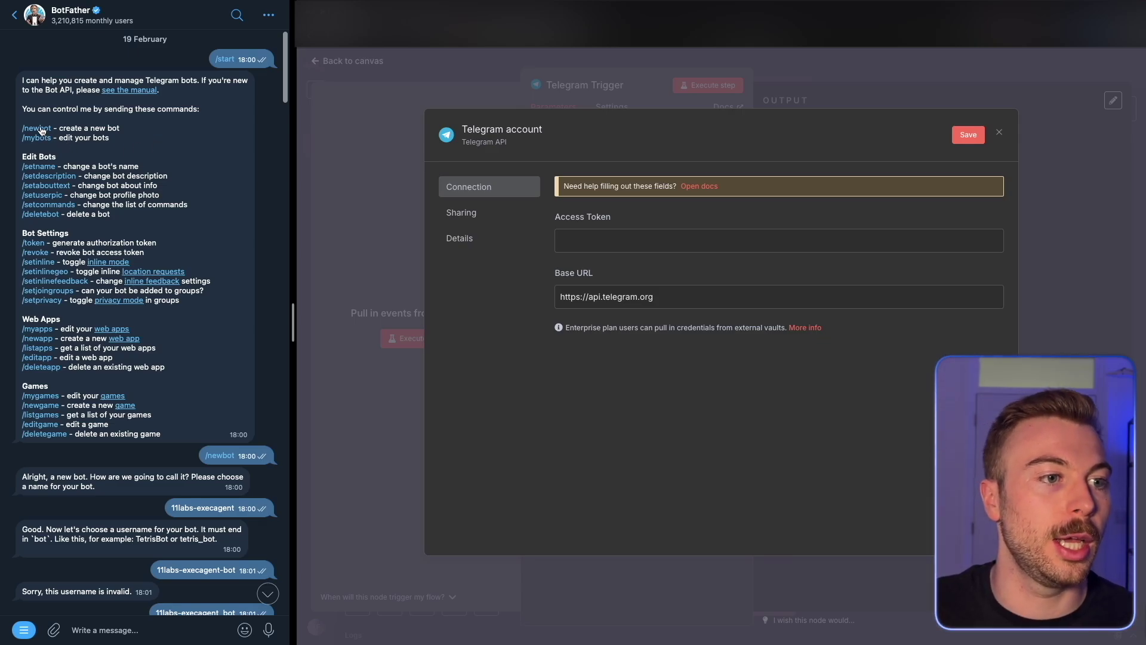
scroll(71, 569, down, 15)
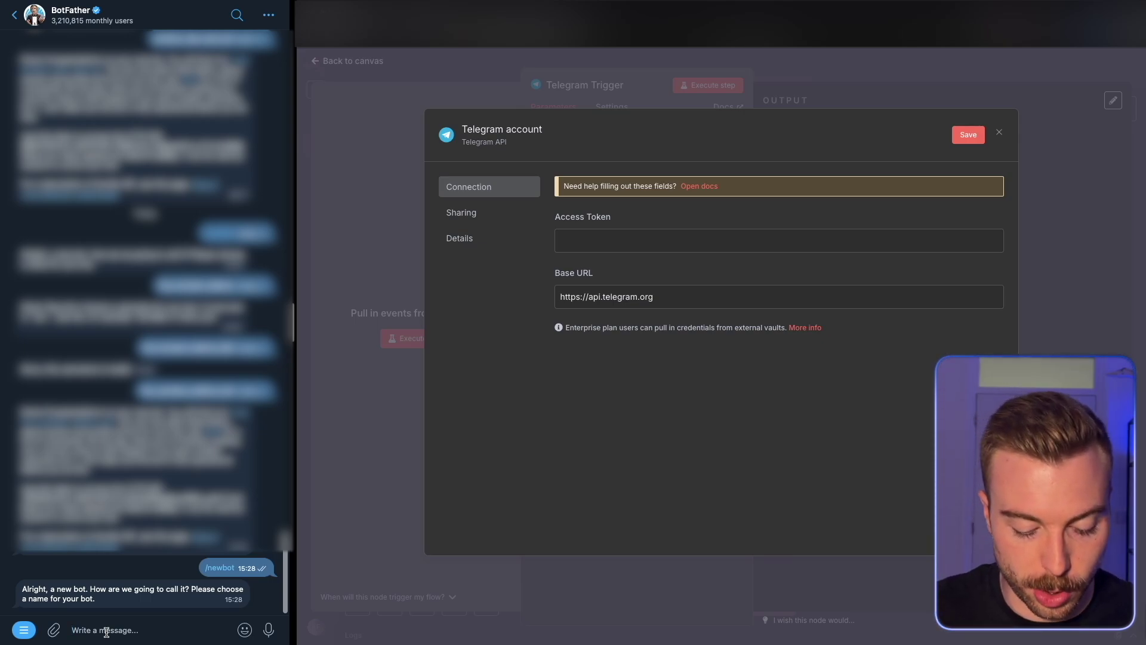
text(flux)
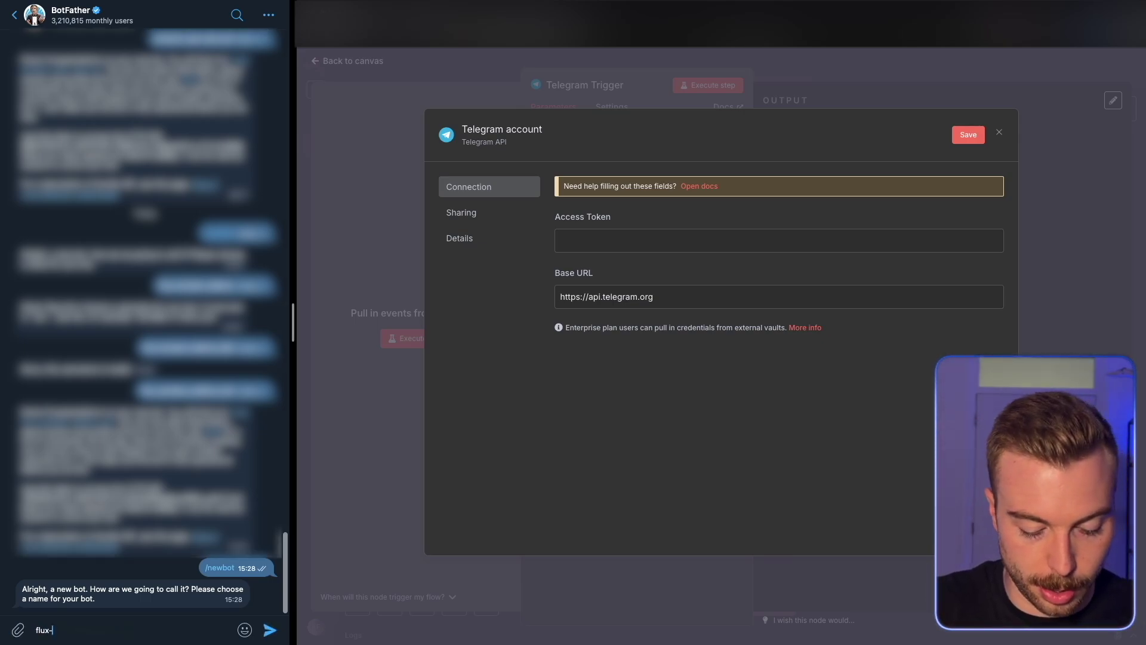
text(-image-tim)
key(BackSpace)
key(BackSpace)
text(o-image)
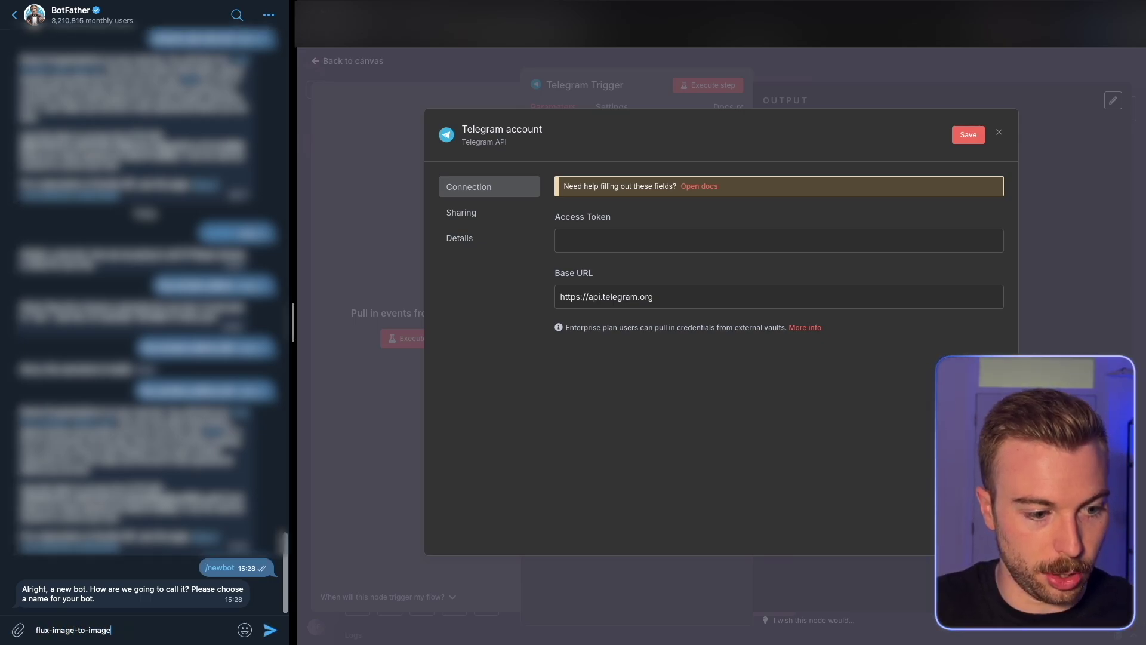
text(-d)
key(BackSpace)
text(-demo)
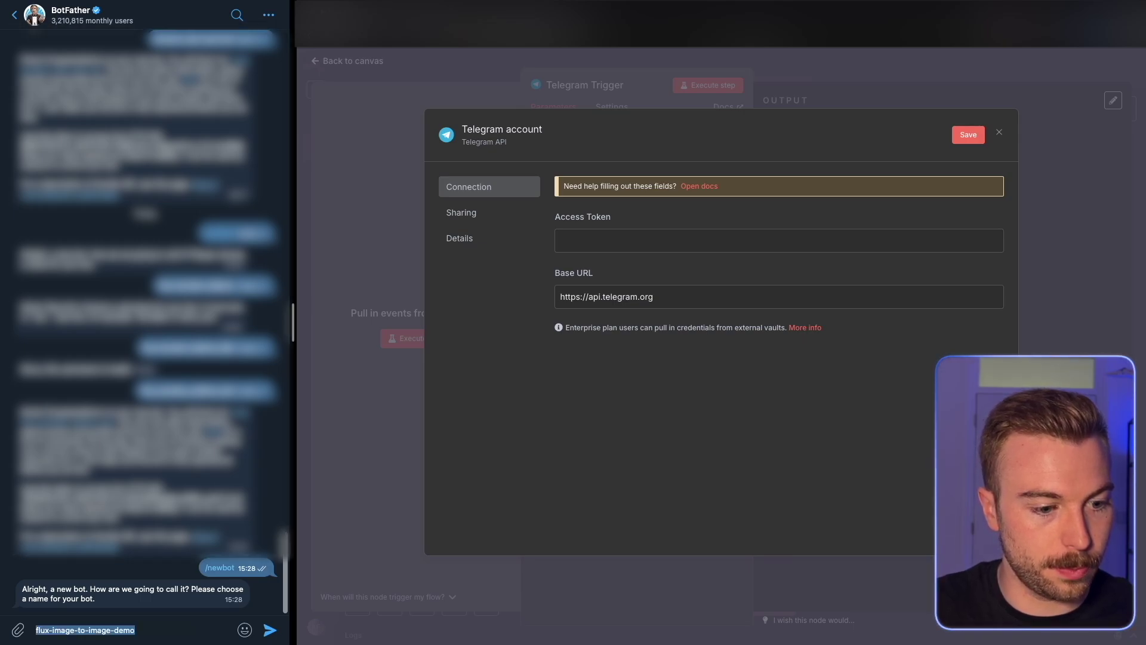
key(Return)
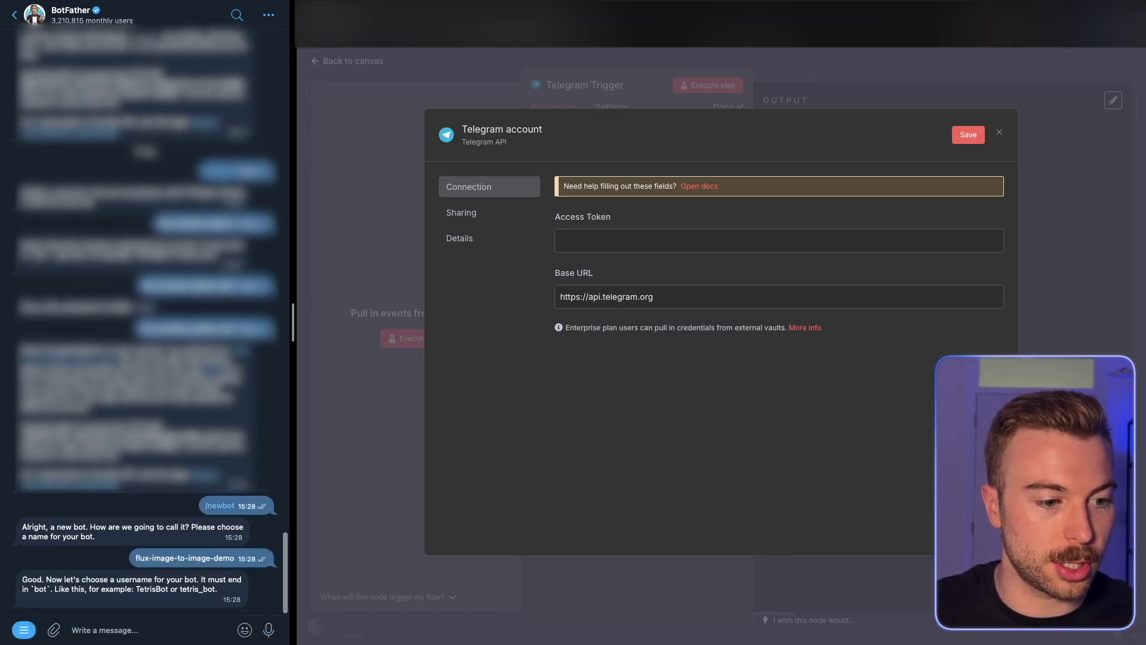
Step: Give the new bot the username flux_image_to_image_demo_bot
text(flux-image-to-image-demo)
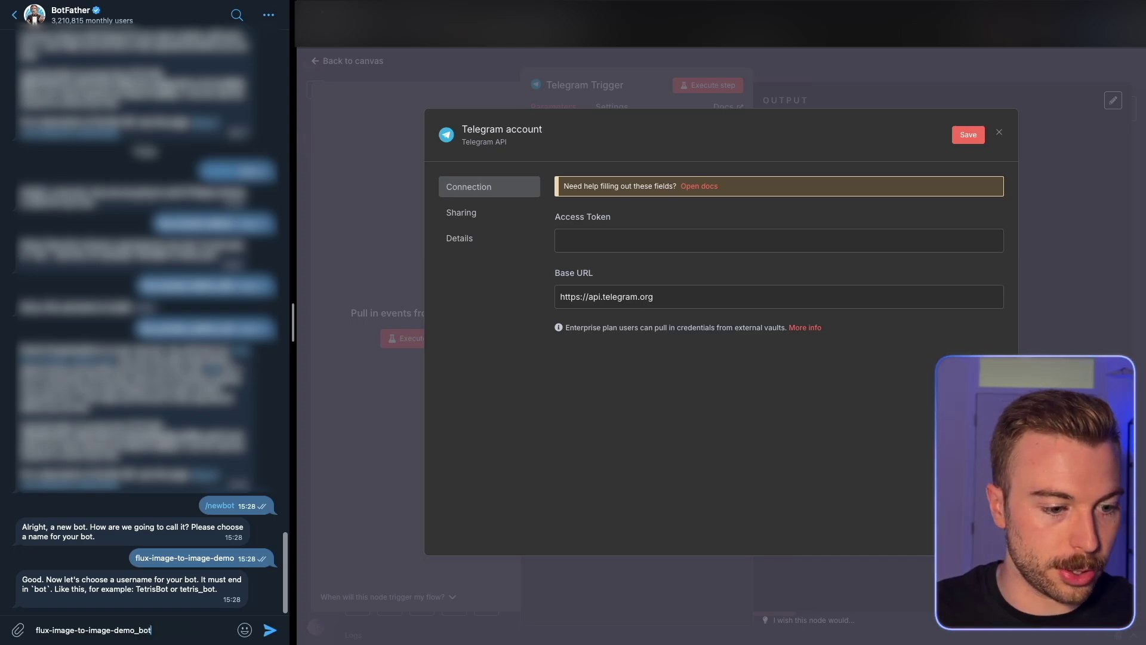
text(_bot)
key(Return)
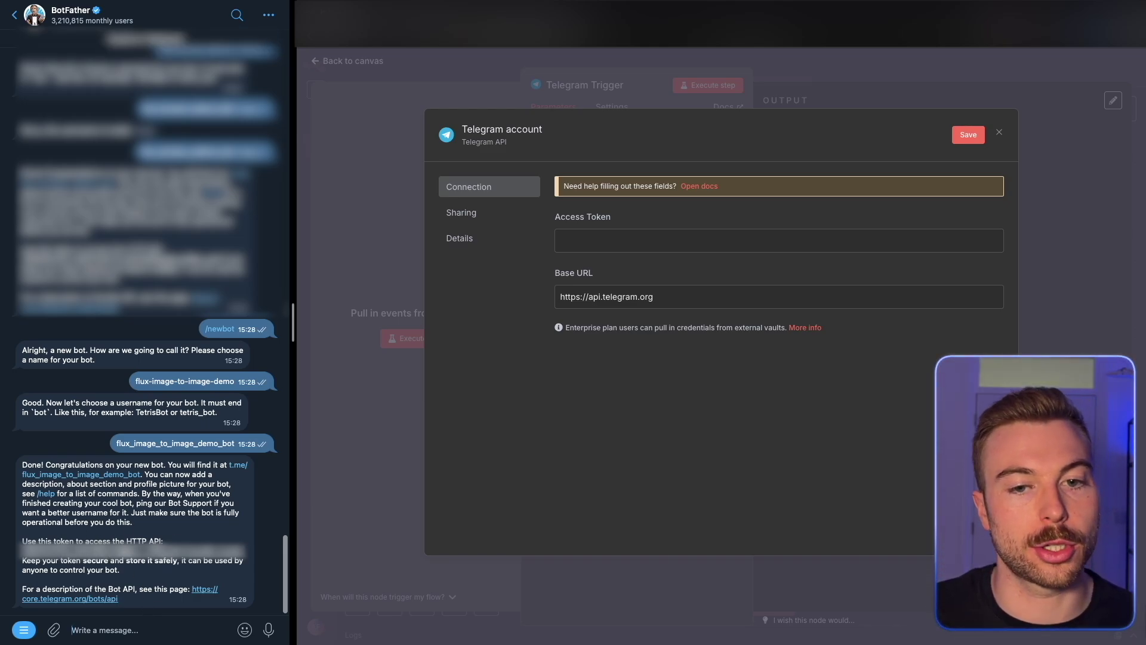
Step: Paste the new bot's API token into the Telegram credential's access token field and save the credential
click(692, 251)
key(ctrl+v)
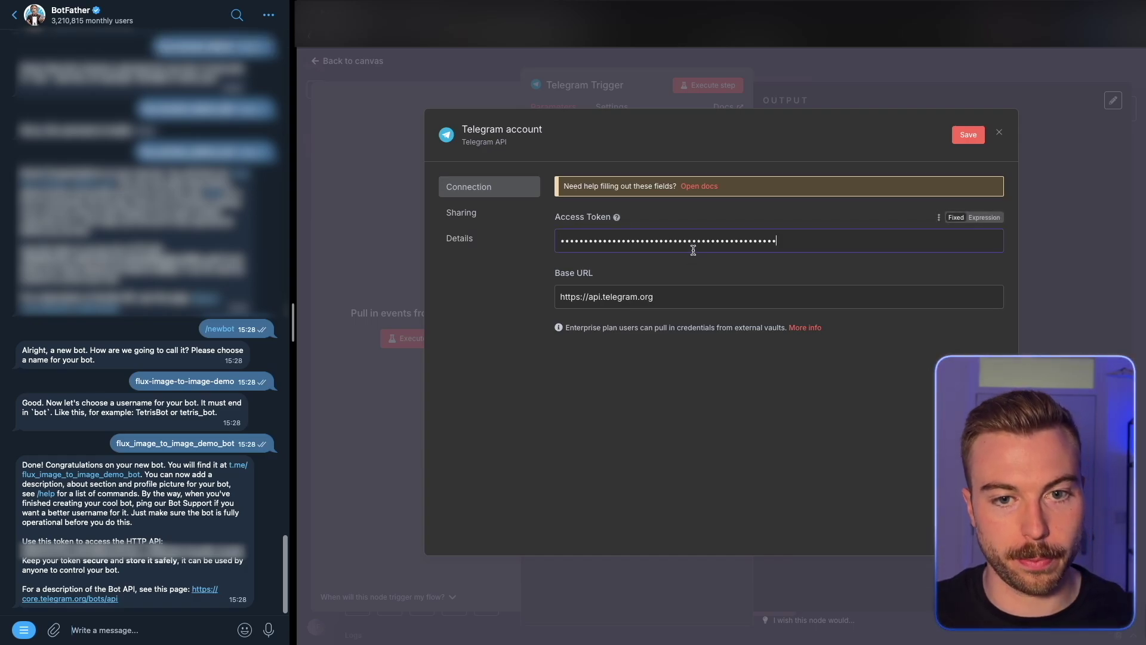
click(966, 137)
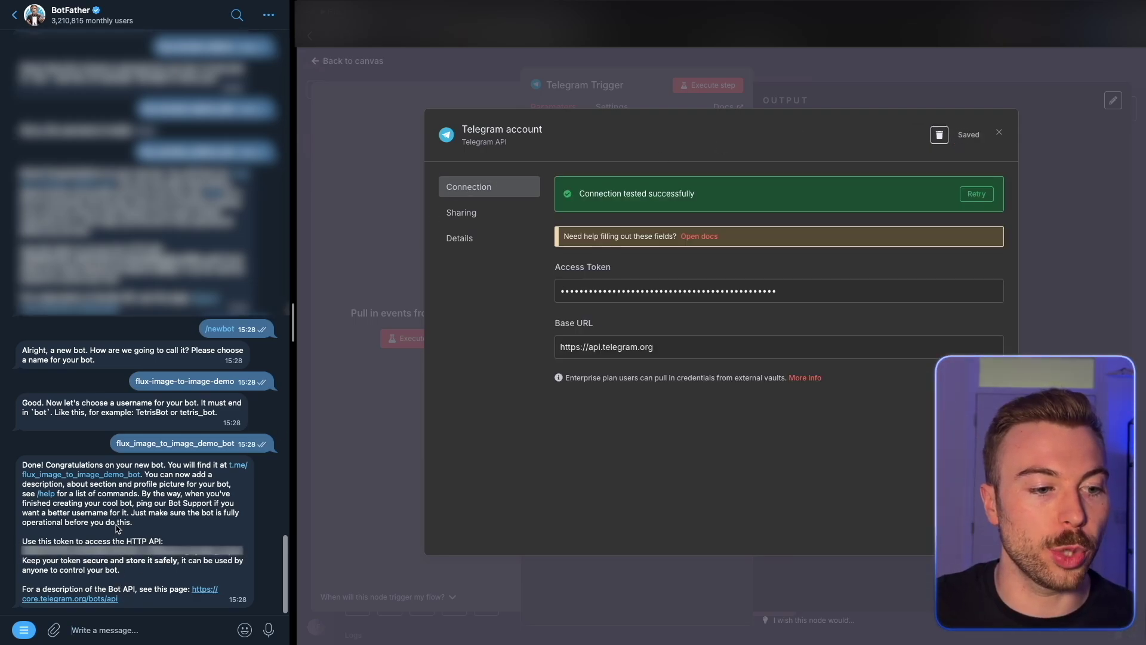
Step: Open the new bot's chat from BotFather's confirmation message and start the conversation
drag(117, 523, 119, 514)
click(104, 476)
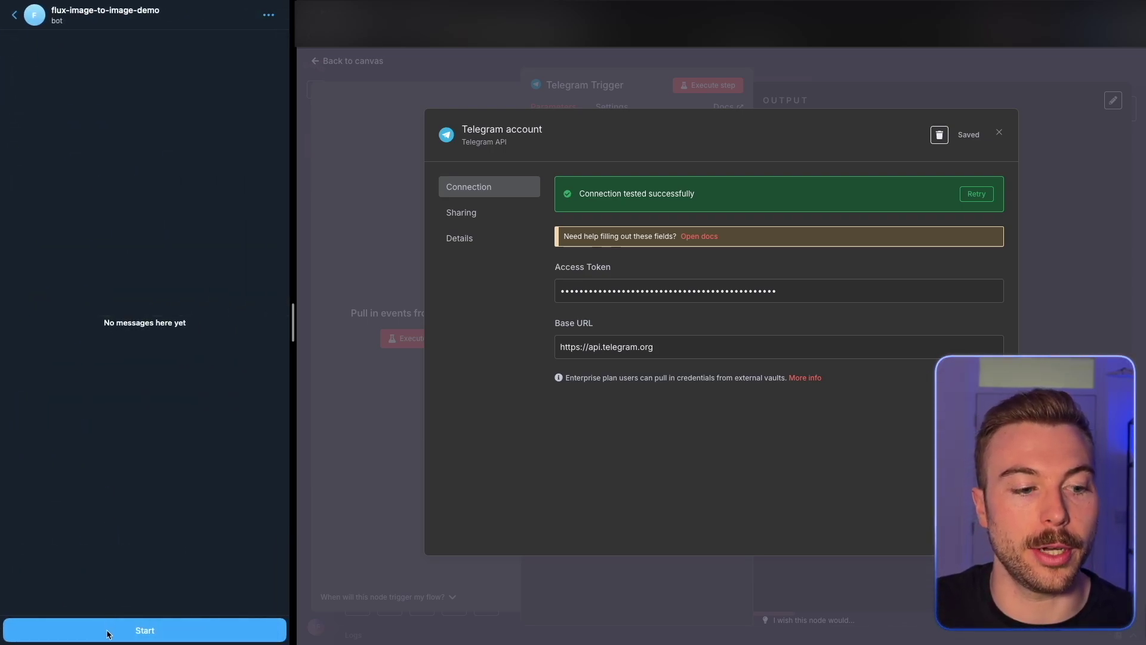
click(108, 631)
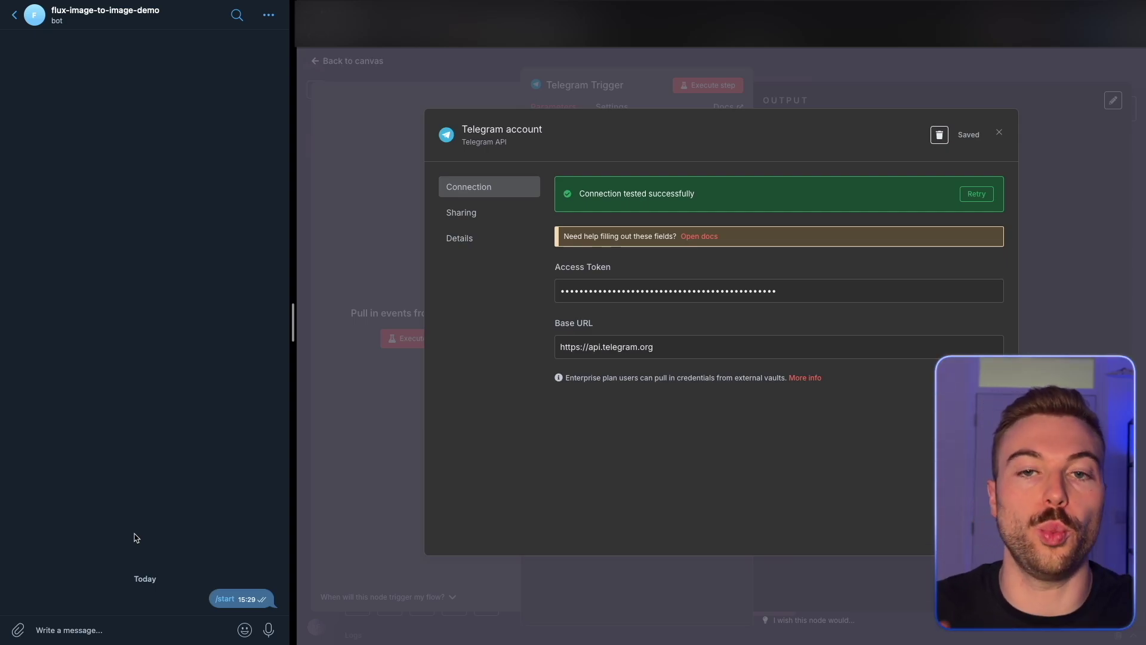
Step: Close the saved credential and enable the Download Images/Files additional field on the Telegram trigger
click(1002, 134)
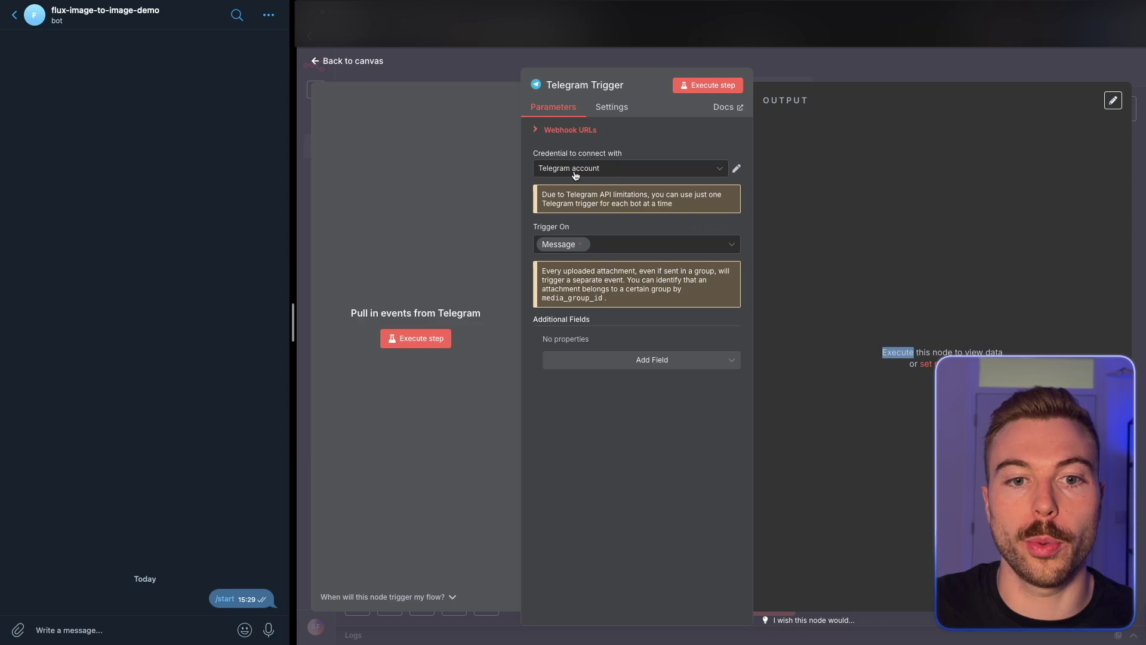
click(609, 241)
click(891, 199)
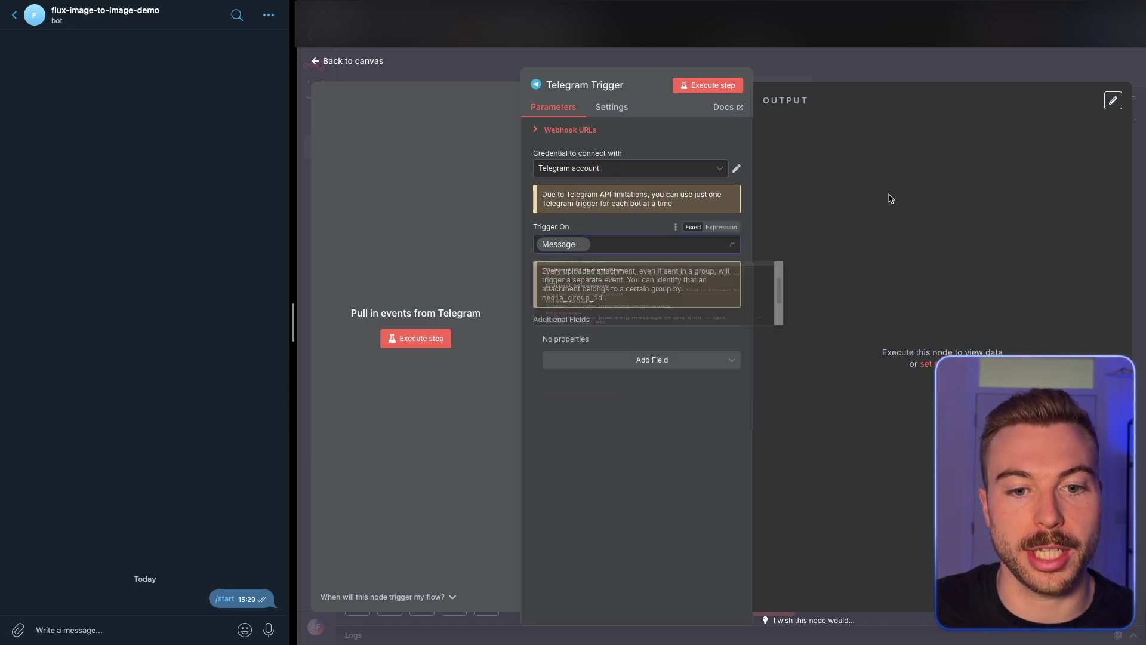
click(647, 359)
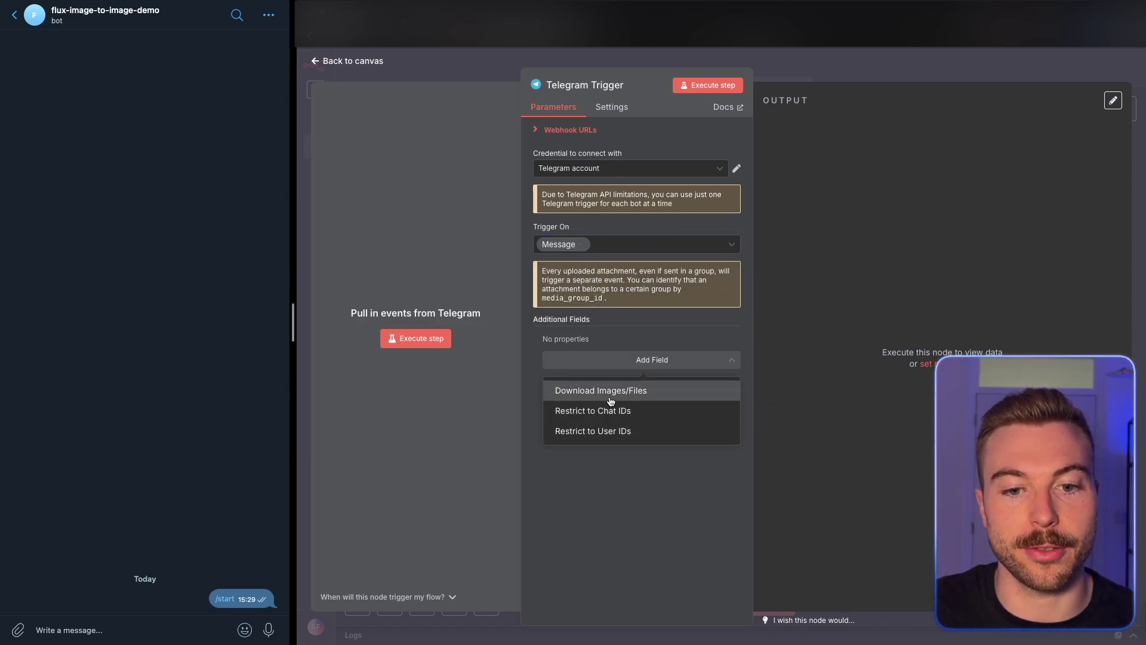
click(636, 390)
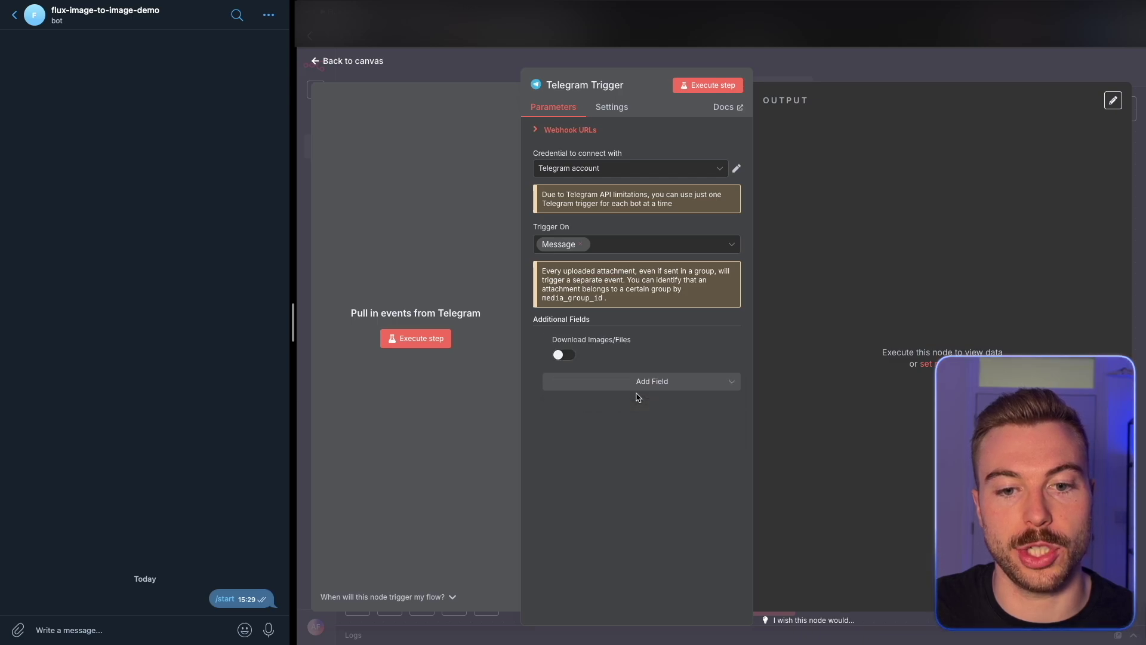
click(568, 357)
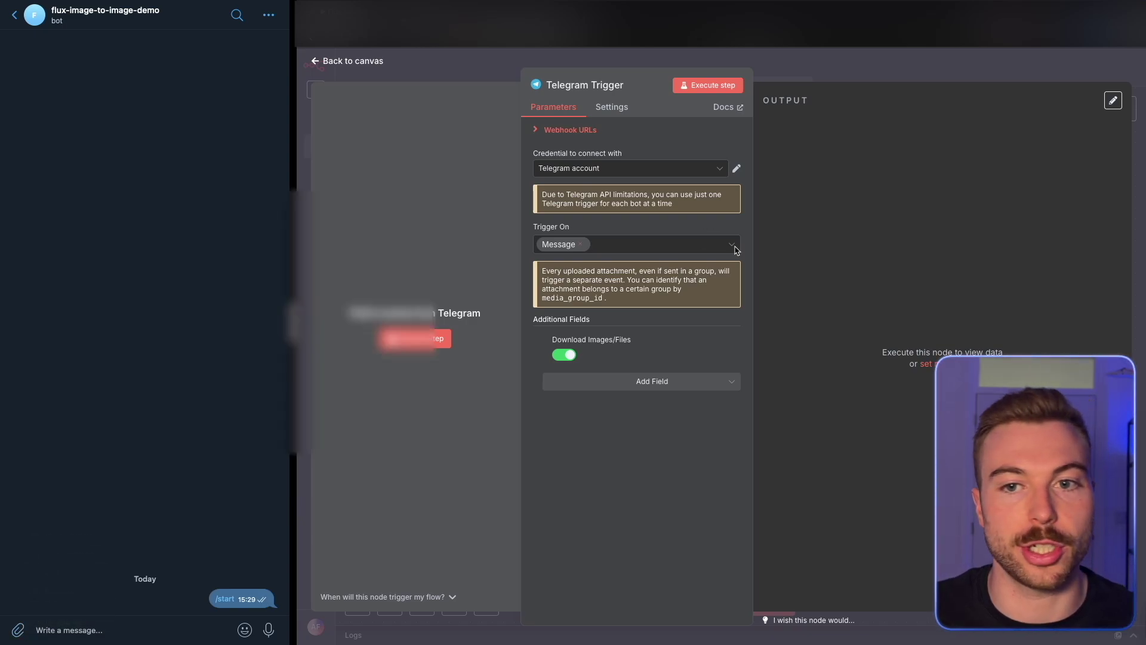
Step: Test the trigger by sending the bot the flamingo photo captioned "please turn the flamingo purple instead of pink" while it listens
double_click(305, 351)
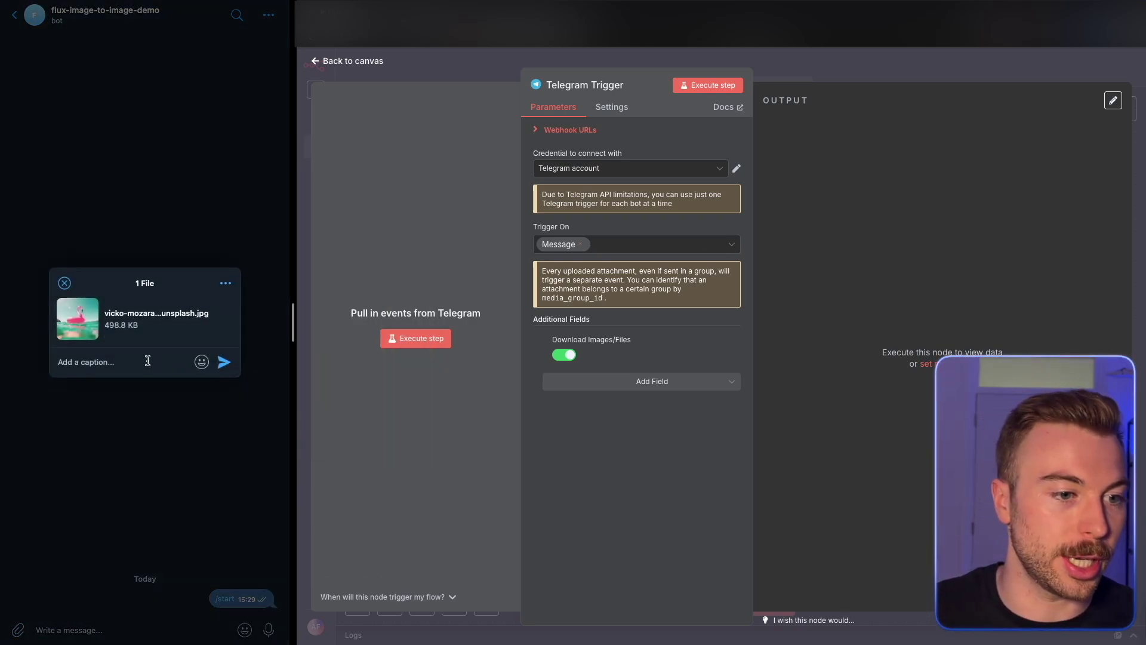
text(please turn the flamingo purple instead of pink)
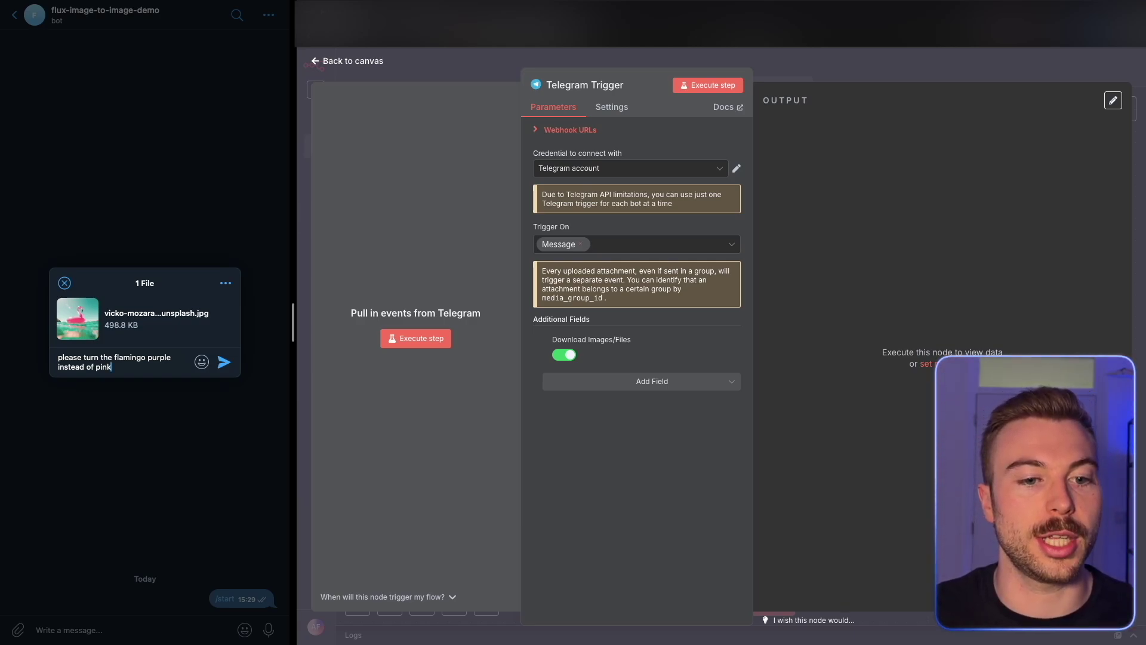
click(424, 340)
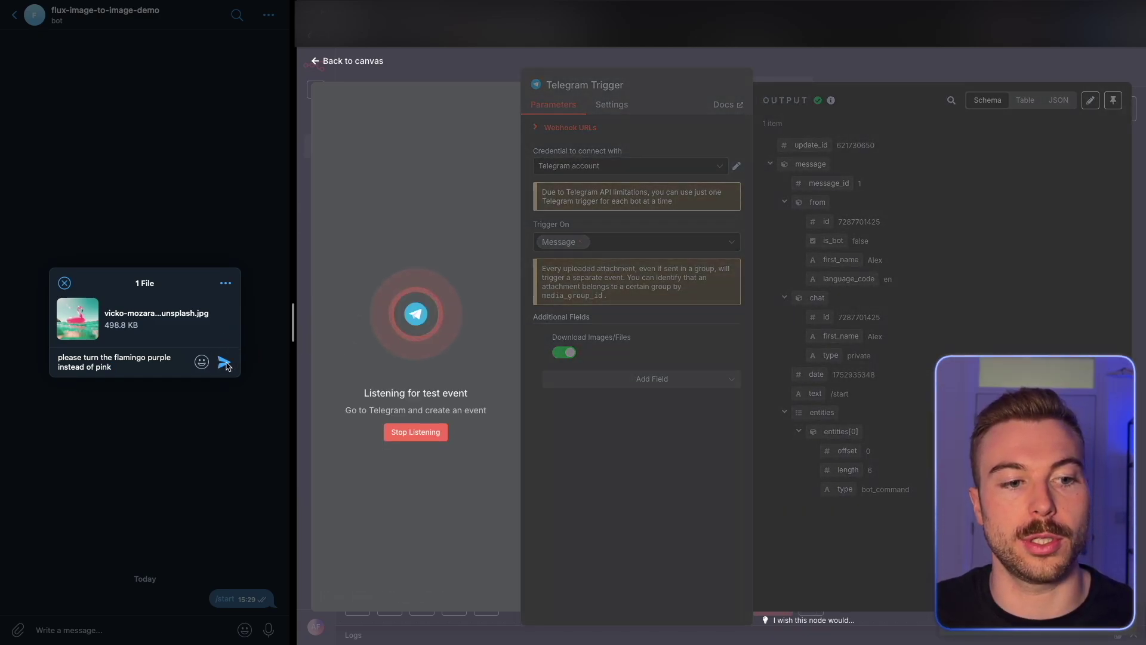
click(224, 361)
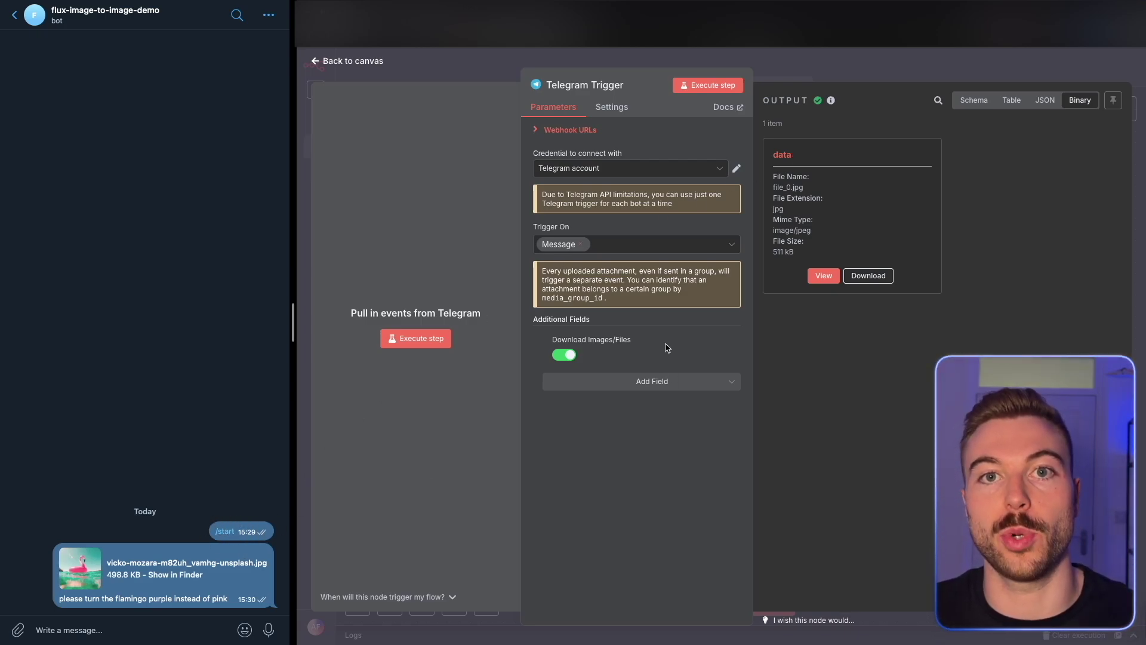
Step: Examine the trigger's output: preview the received image, and check the chat ID and caption in the schema
click(824, 275)
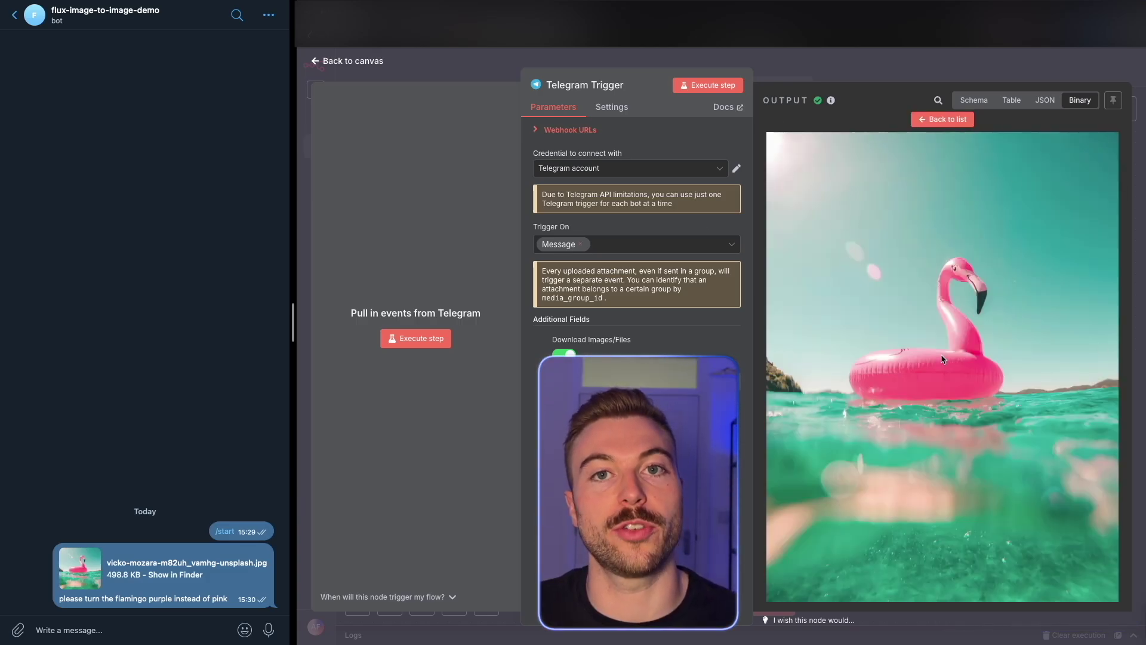
click(916, 117)
click(985, 102)
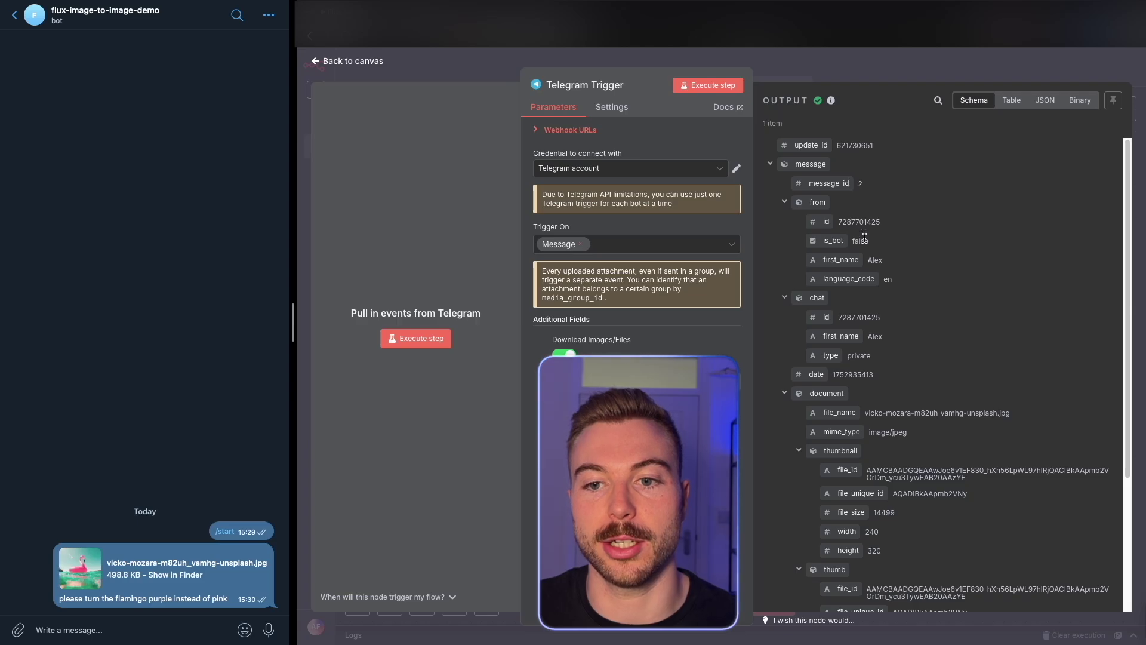
drag(837, 318, 904, 321)
scroll(922, 322, down, 3)
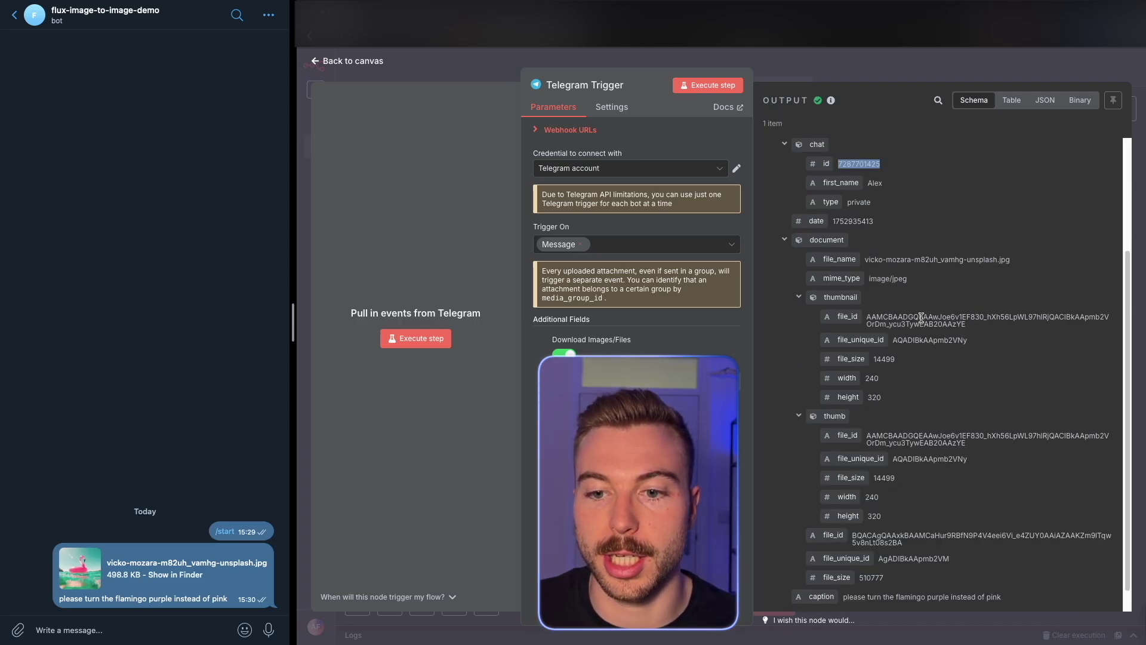
drag(844, 574, 1043, 576)
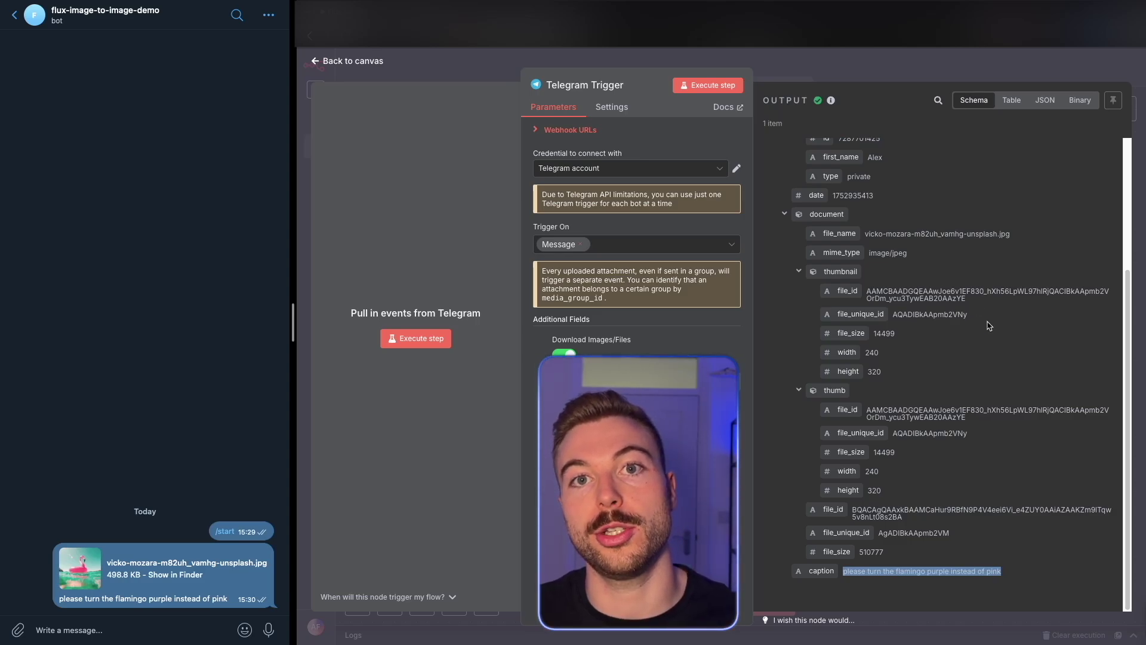
Step: Return to the canvas, save the workflow and move the Telegram trigger into the Get your Image section
click(887, 83)
click(958, 71)
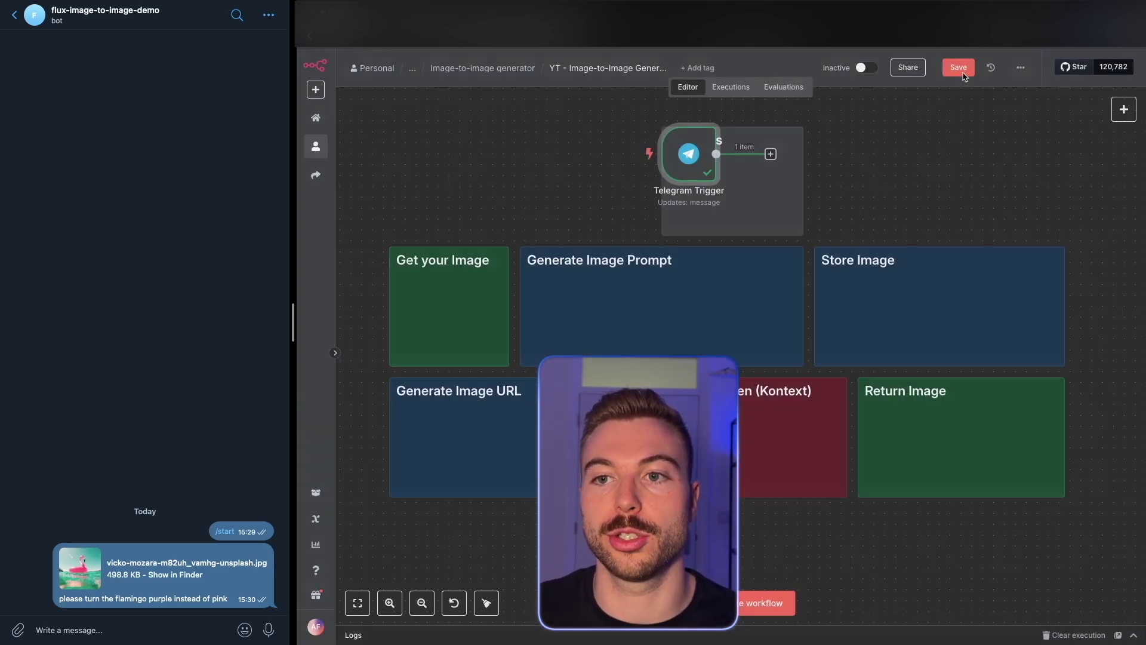
click(960, 70)
drag(597, 219, 411, 329)
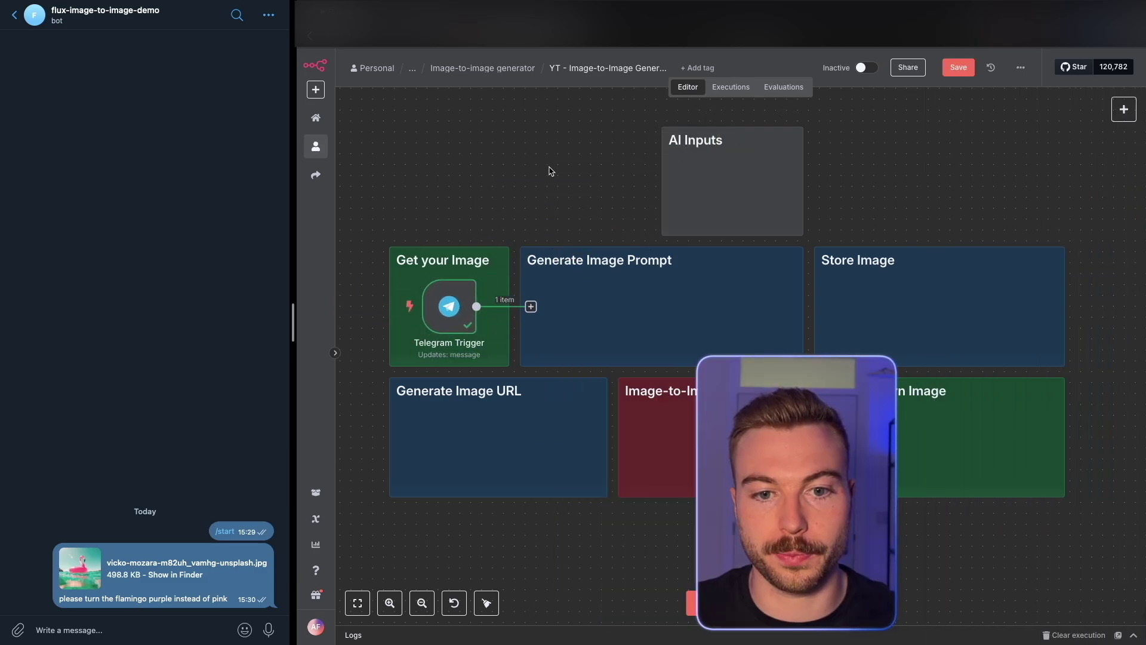
Step: Add an OpenAI Analyze image node after the Telegram trigger
click(531, 306)
text(open)
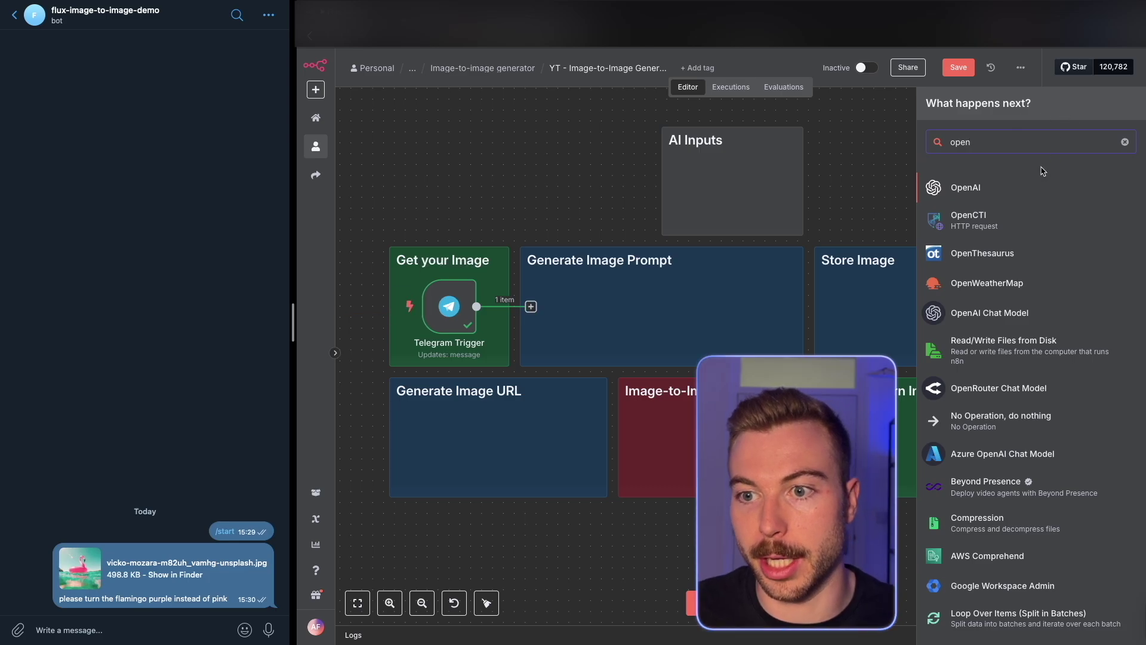
click(1021, 188)
text(a)
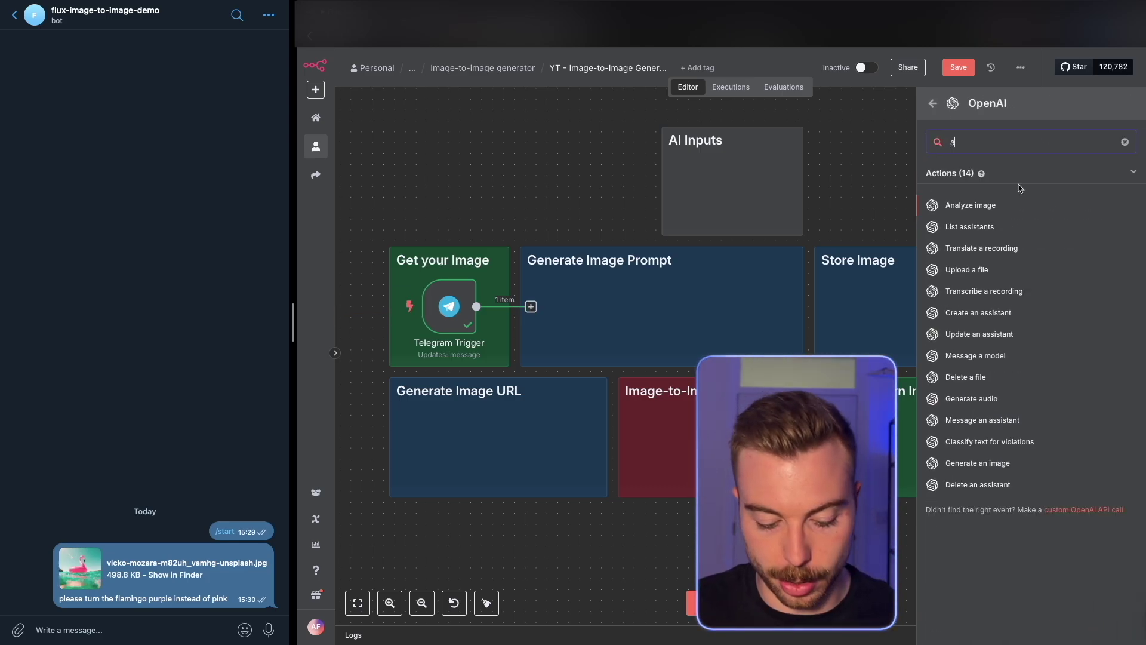
click(970, 205)
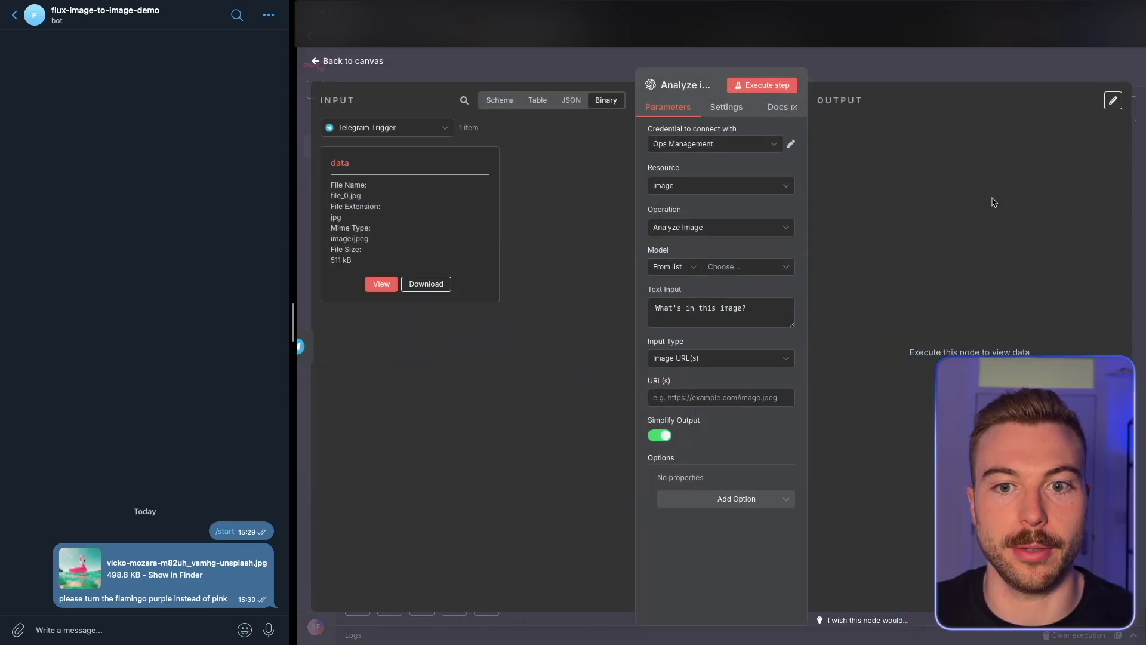
Step: Set the Analyze image node to the CHATGPT-4O-LATEST model with Binary File(s) input, keeping data as the input field name
click(734, 267)
click(739, 318)
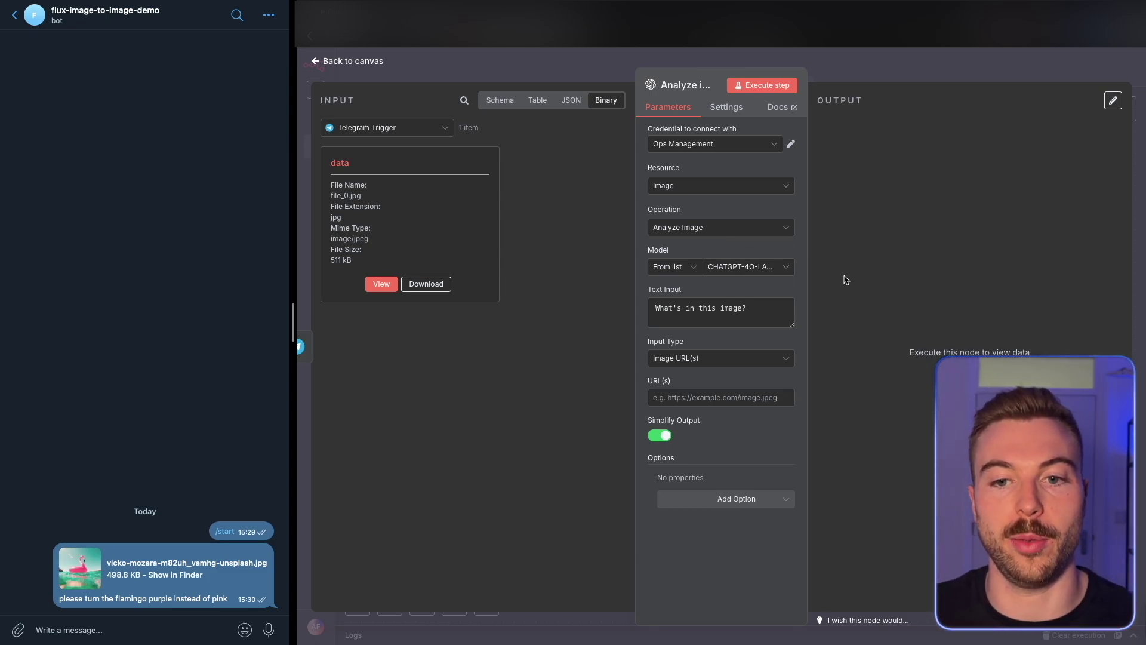
click(669, 359)
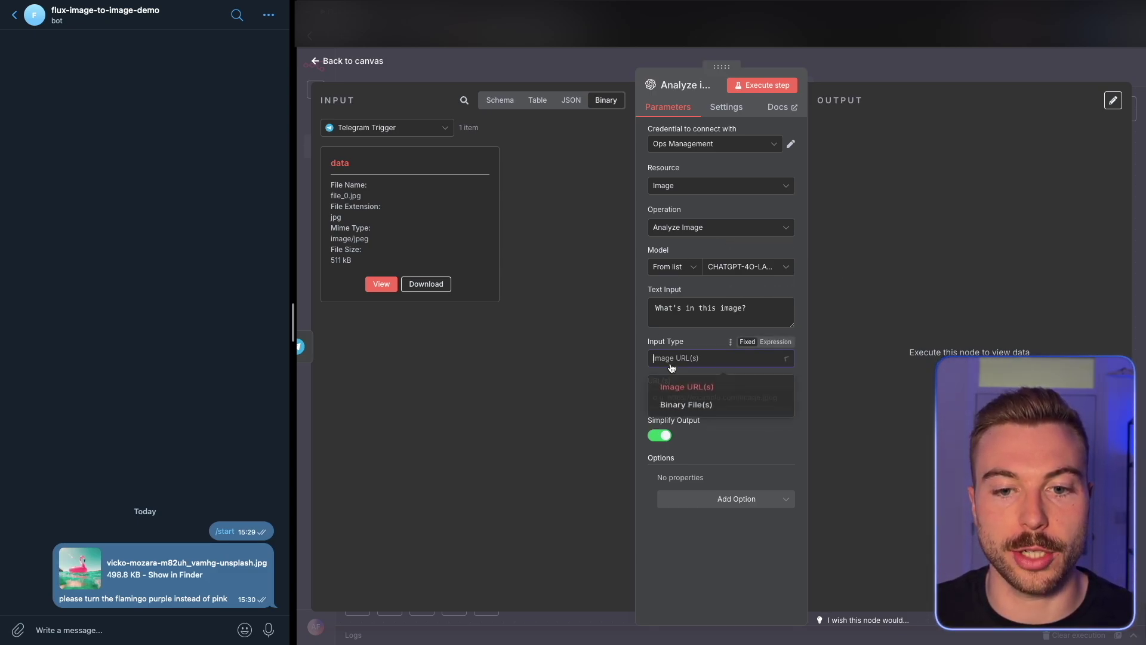
click(691, 409)
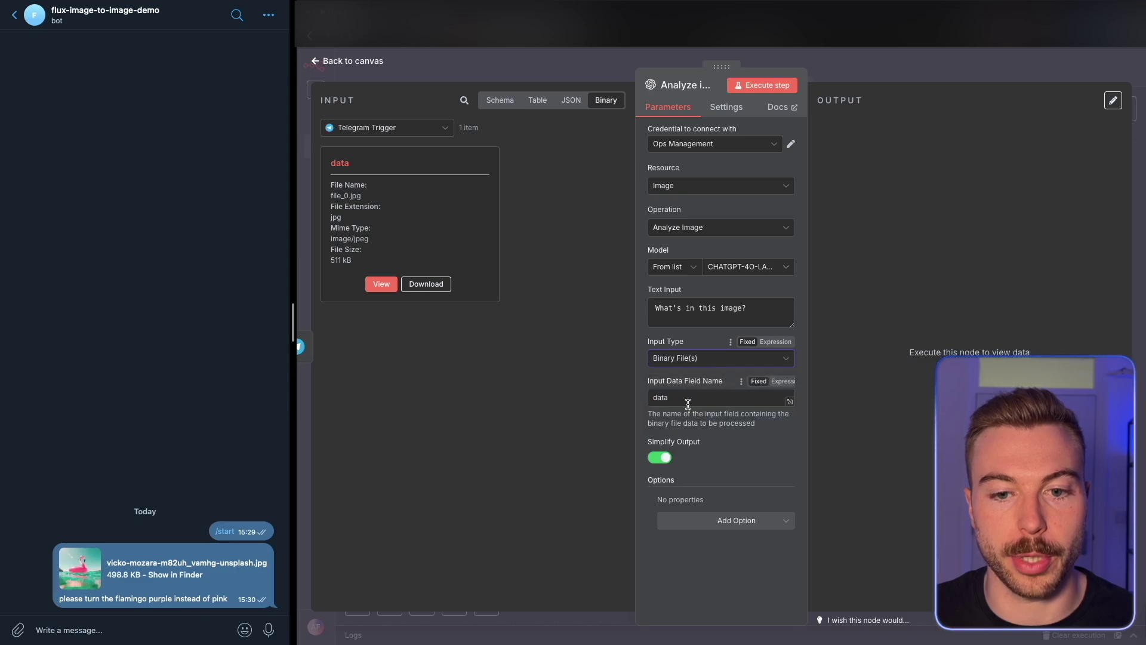
double_click(341, 163)
double_click(660, 399)
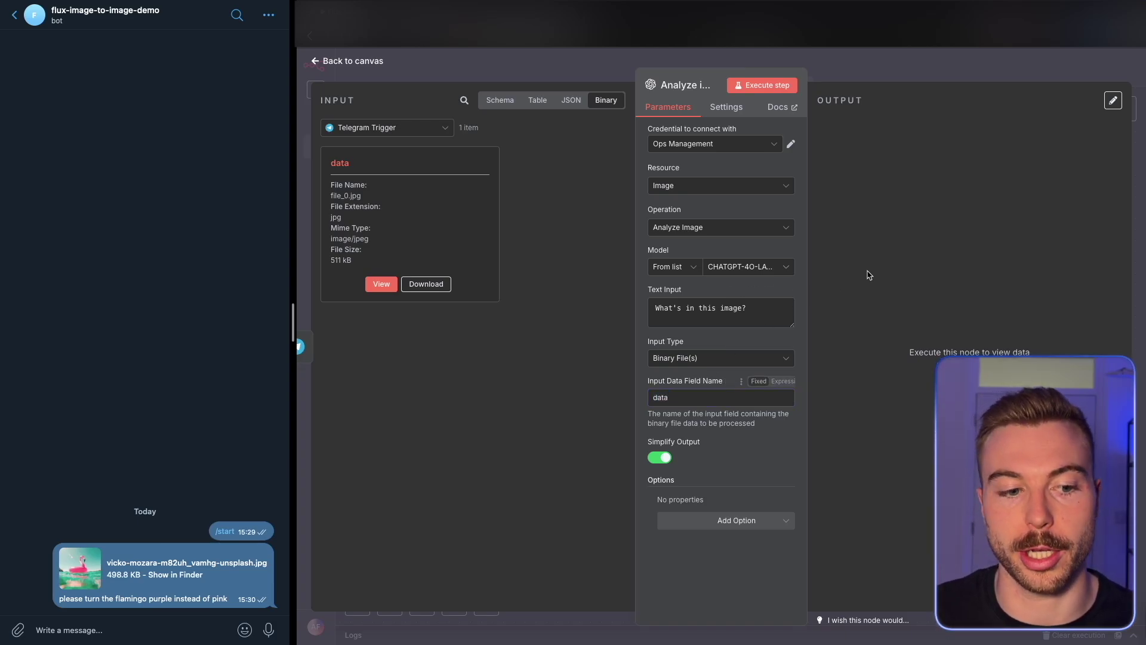
Step: Open the Text Input as an expression in the expanded editor and copy the Analyse Image Prompt from the Flux Kontext Max classroom page
click(775, 290)
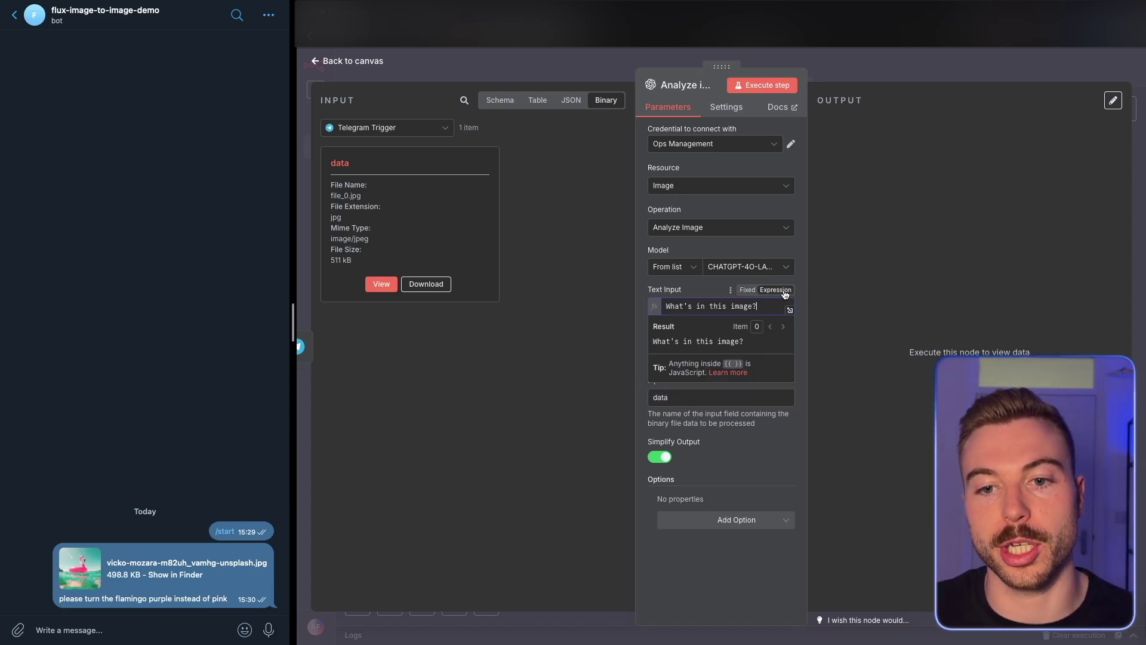
click(790, 312)
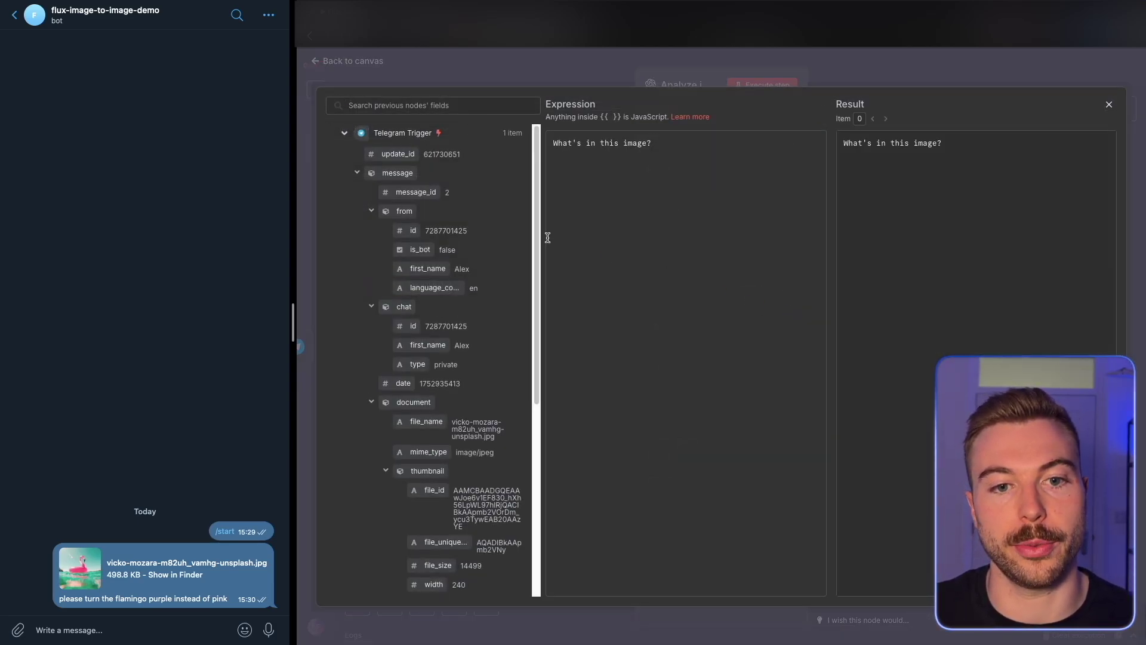
drag(540, 238, 589, 238)
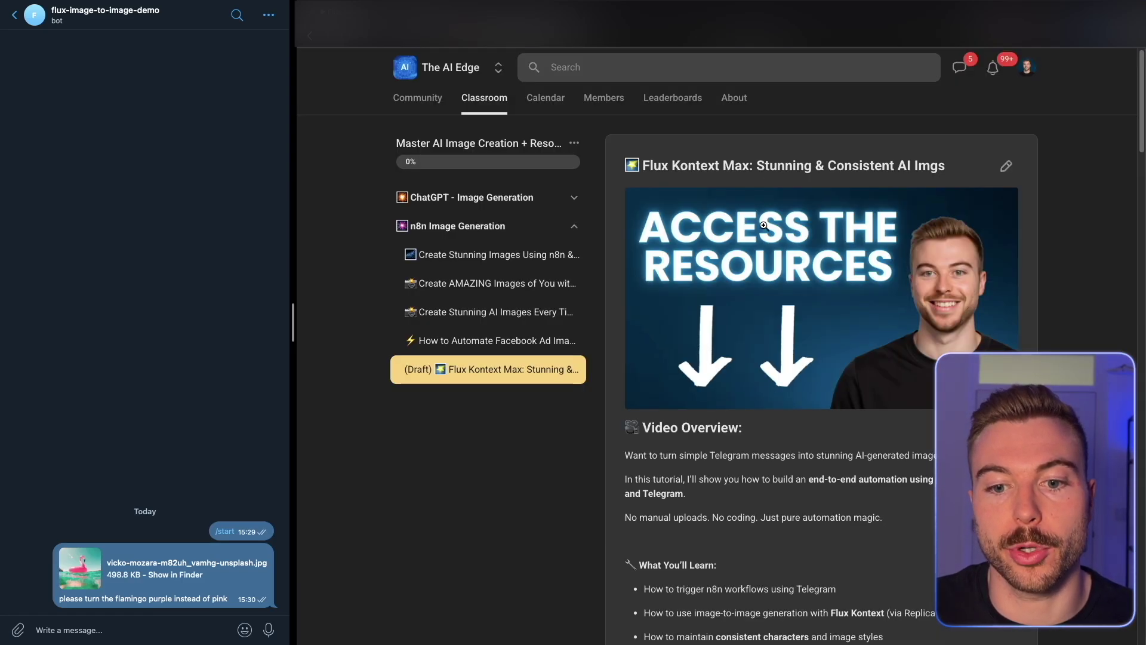
scroll(738, 281, down, 8)
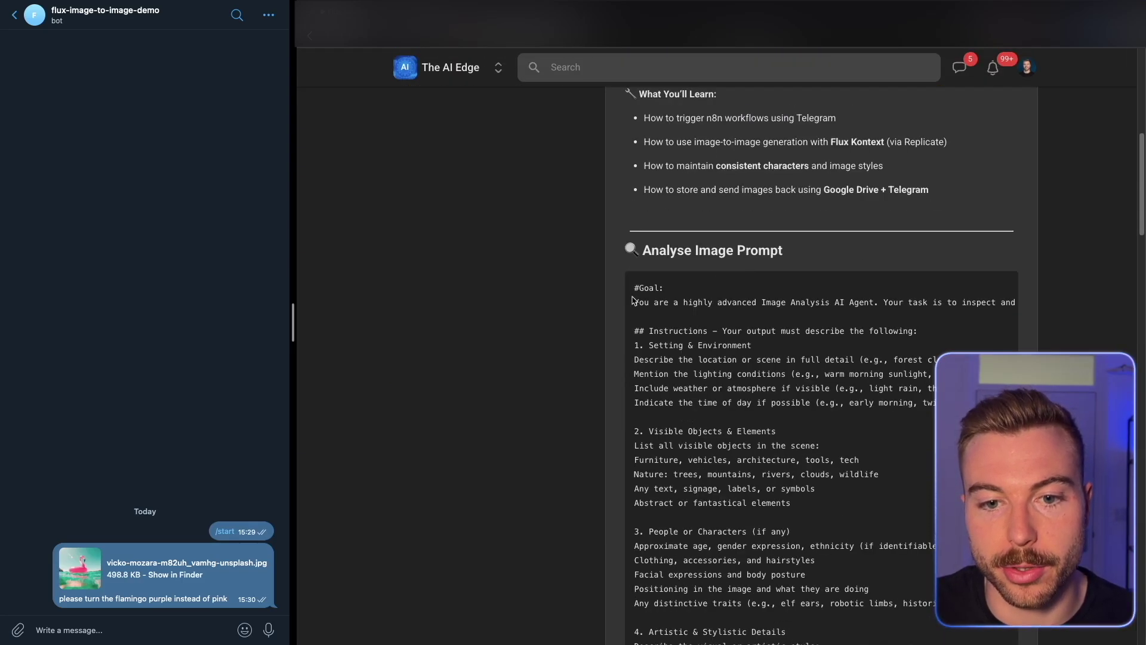
drag(633, 291, 1033, 585)
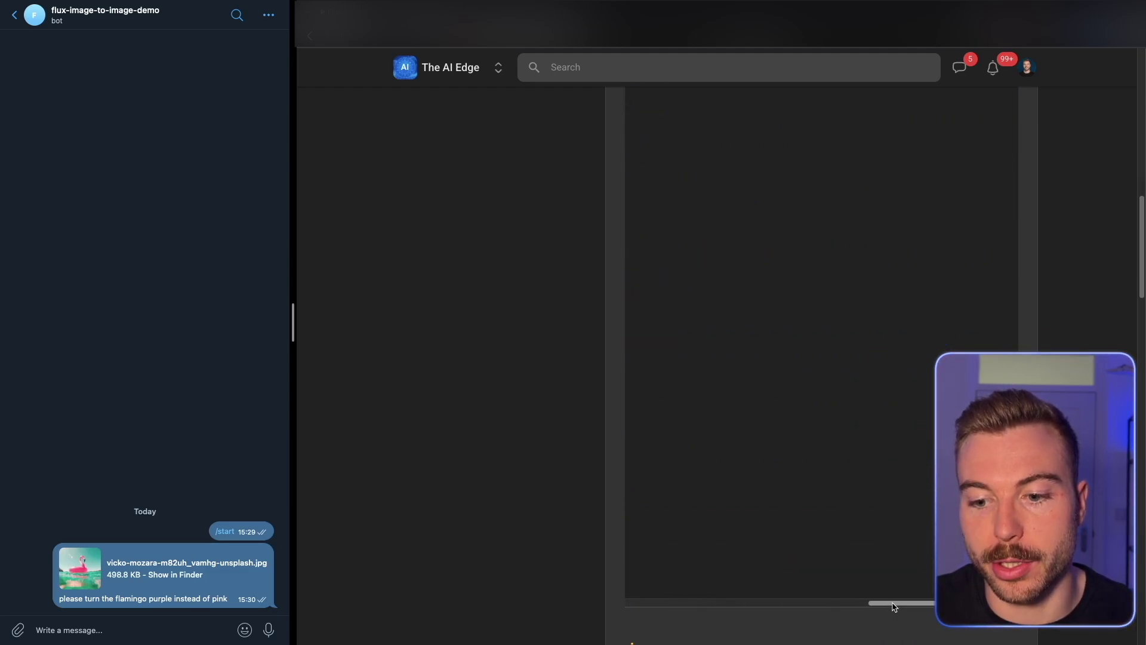
drag(893, 607, 406, 592)
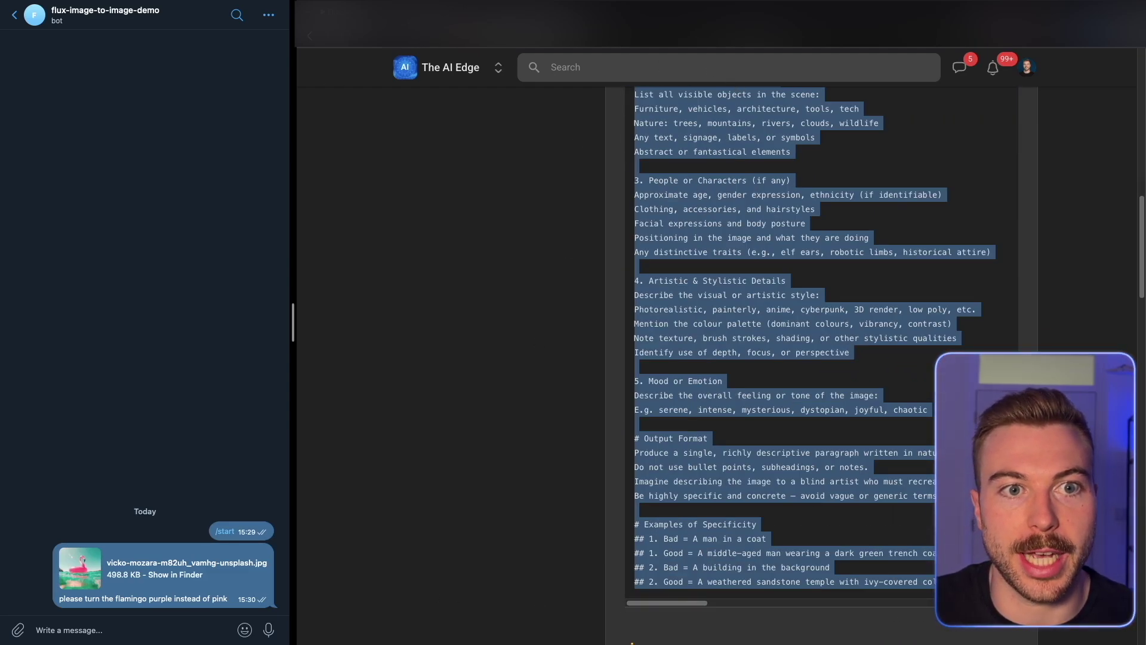
Step: Replace the Text Input expression with the copied image analysis prompt, trim its trailing blank lines and review it from the end to the #Goal section
key(ctrl+Tab)
key(super+a)
key(super+v)
drag(591, 327, 494, 325)
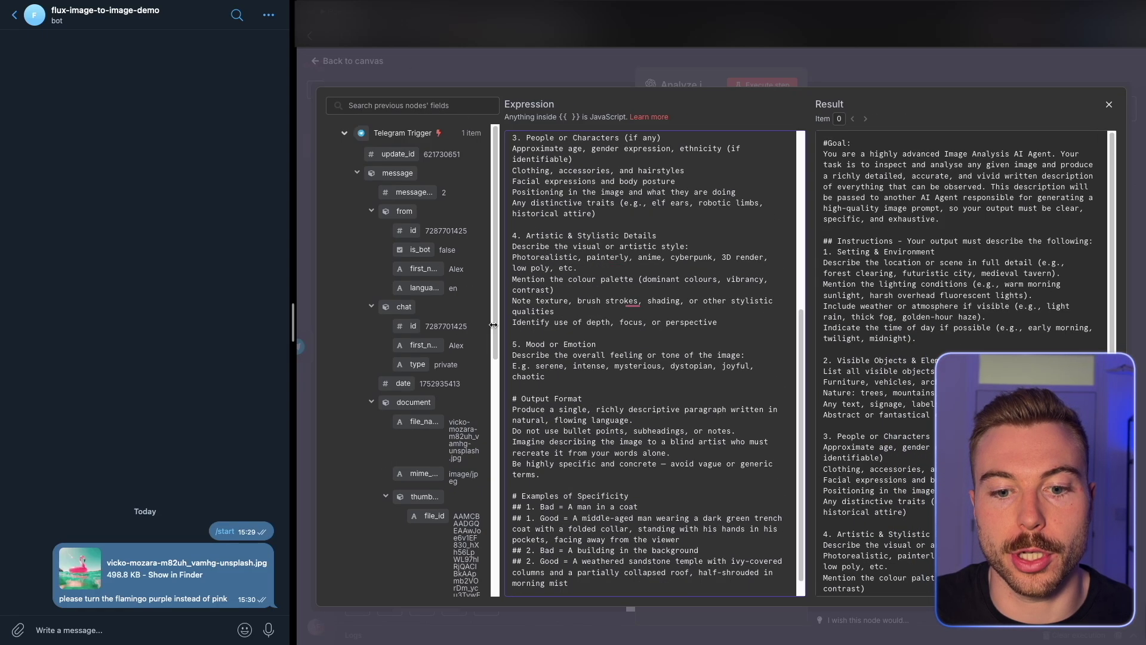
key(BackSpace)
key(BackSpace)
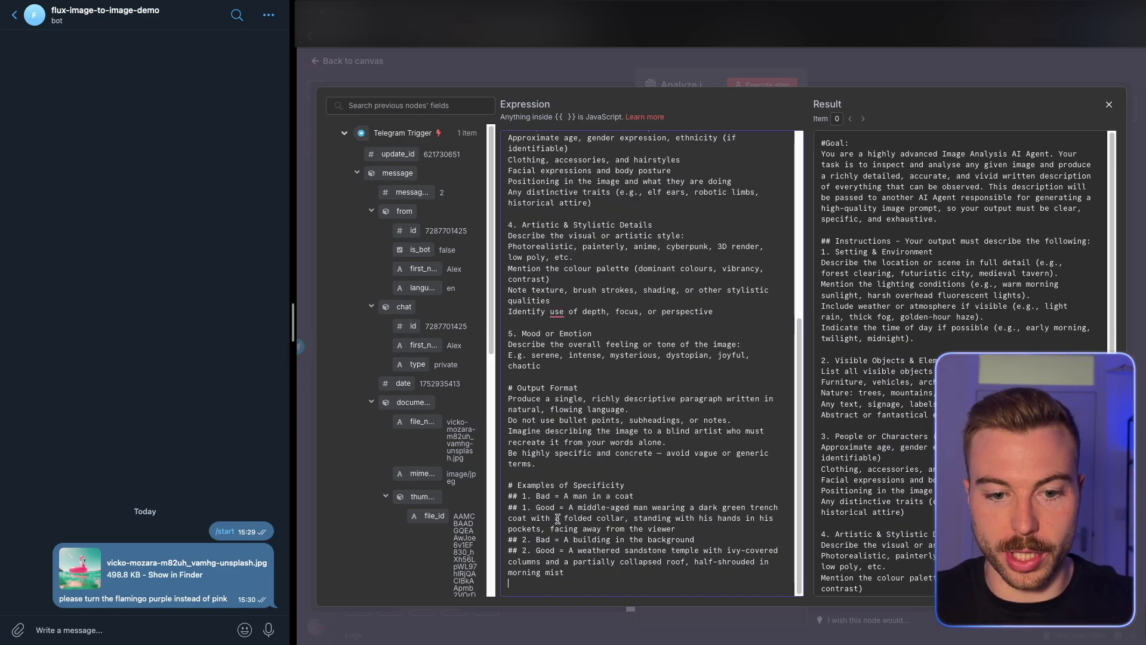
drag(534, 497, 600, 561)
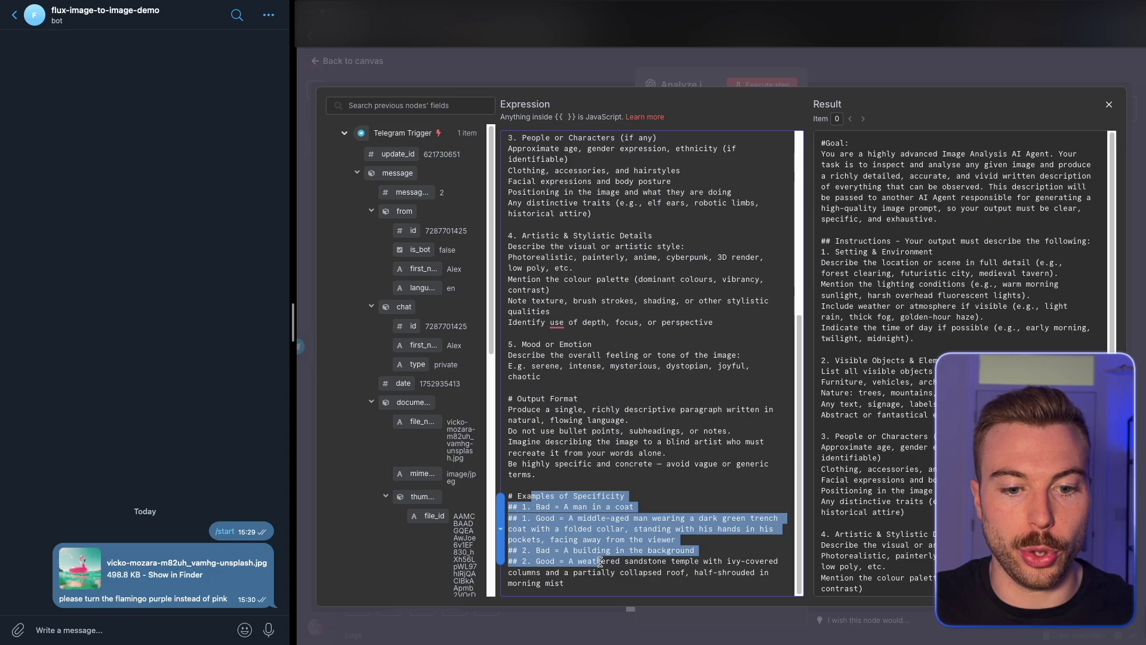
click(593, 513)
scroll(593, 512, up, 5)
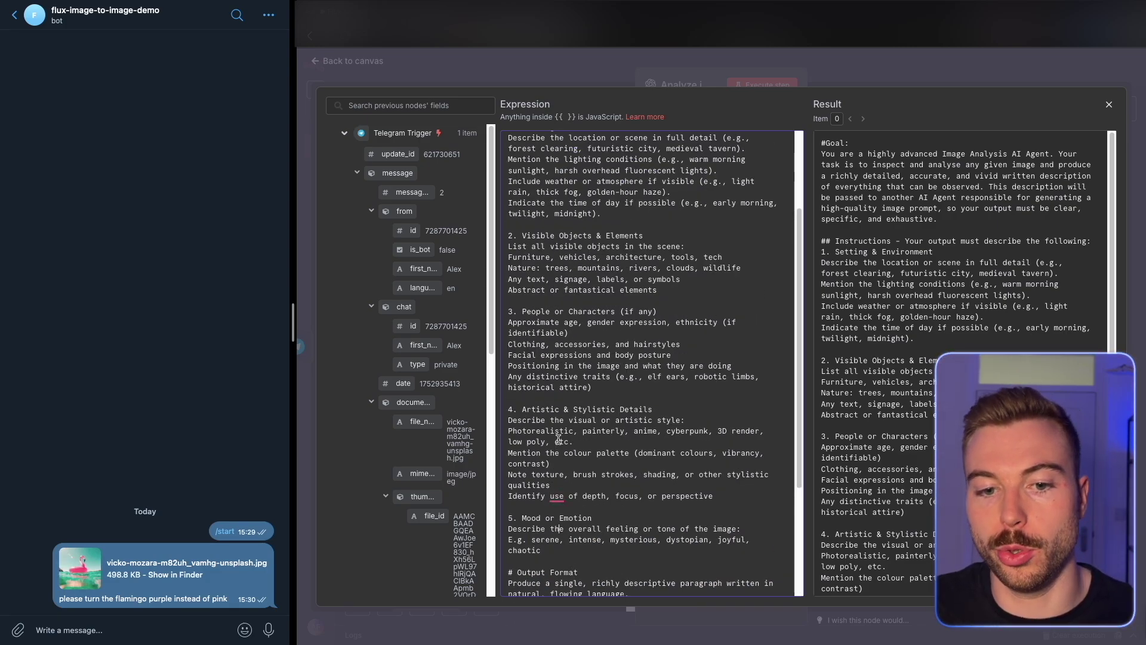
scroll(558, 440, up, 1)
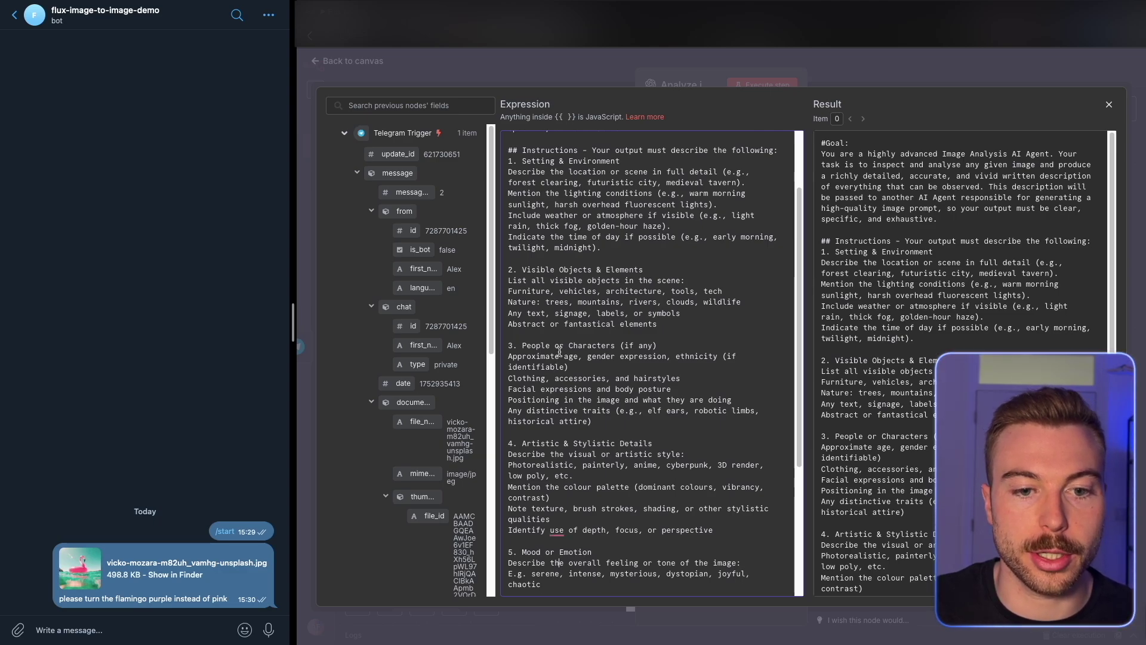
scroll(559, 349, up, 3)
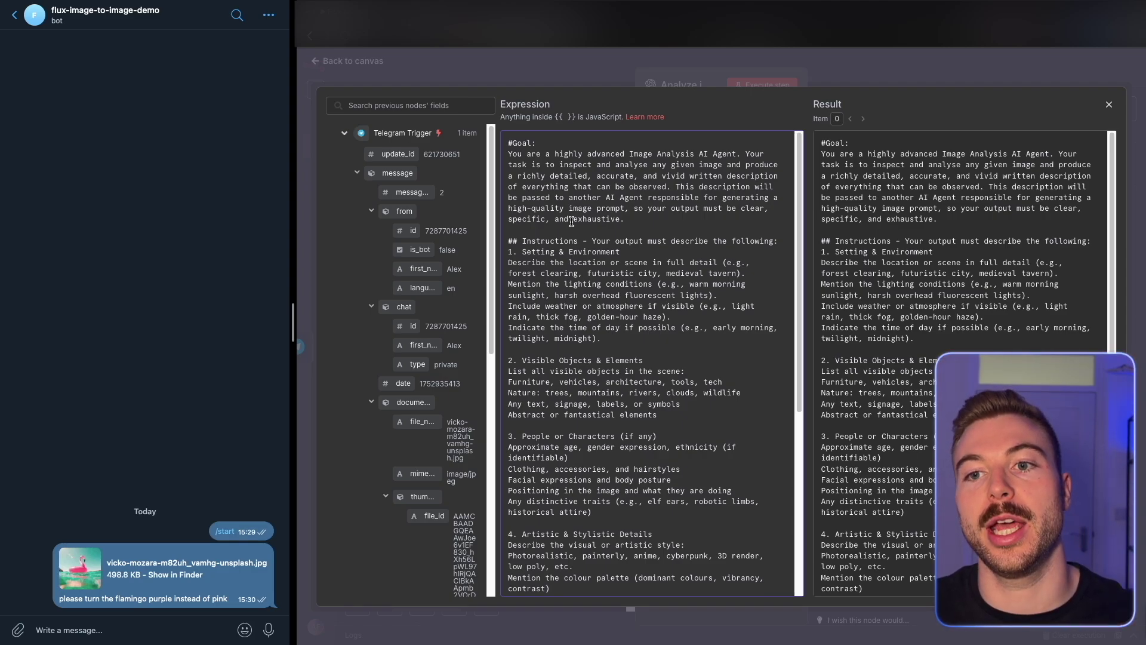
click(636, 56)
Step: Execute the Analyze image step and examine the generated image description in its output as JSON
click(776, 85)
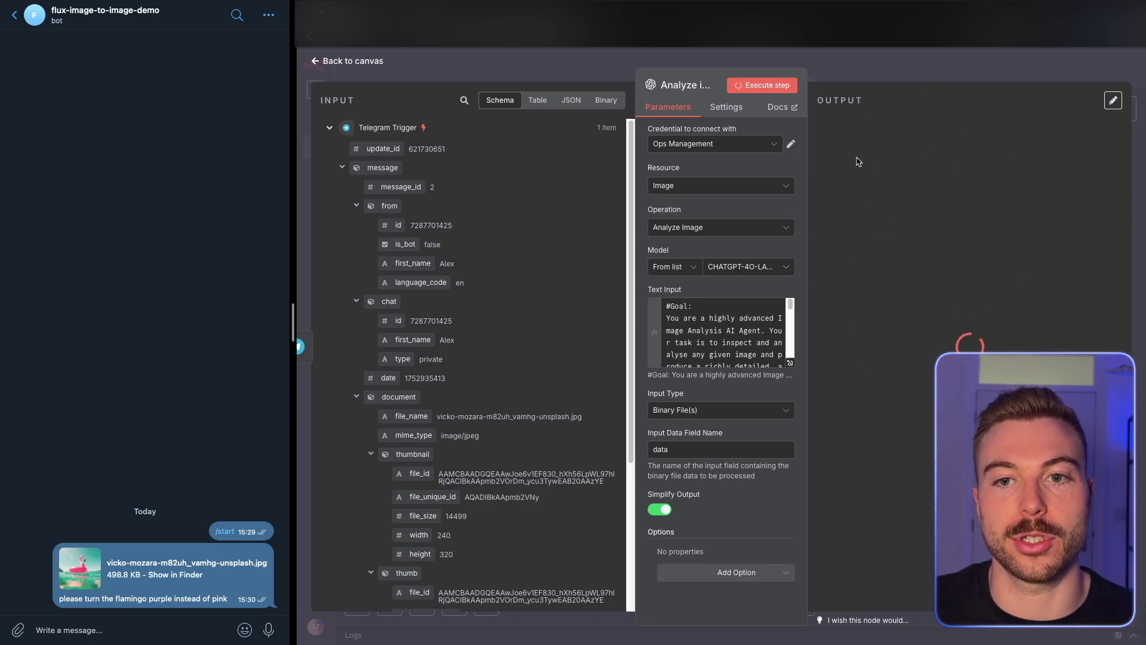
click(875, 73)
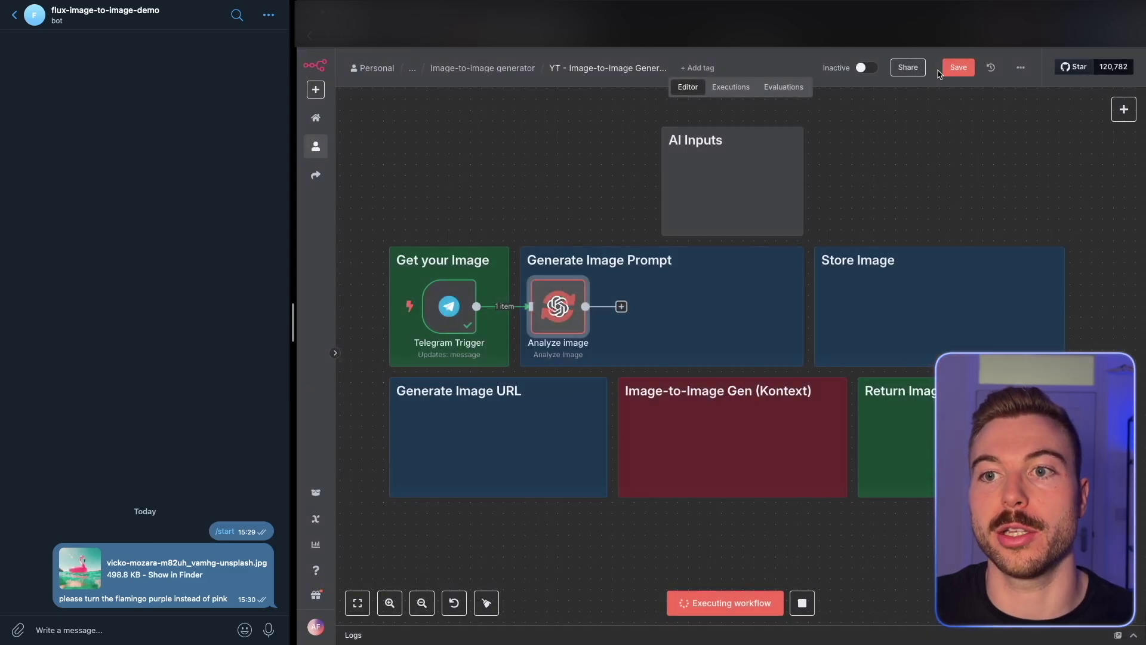
click(621, 307)
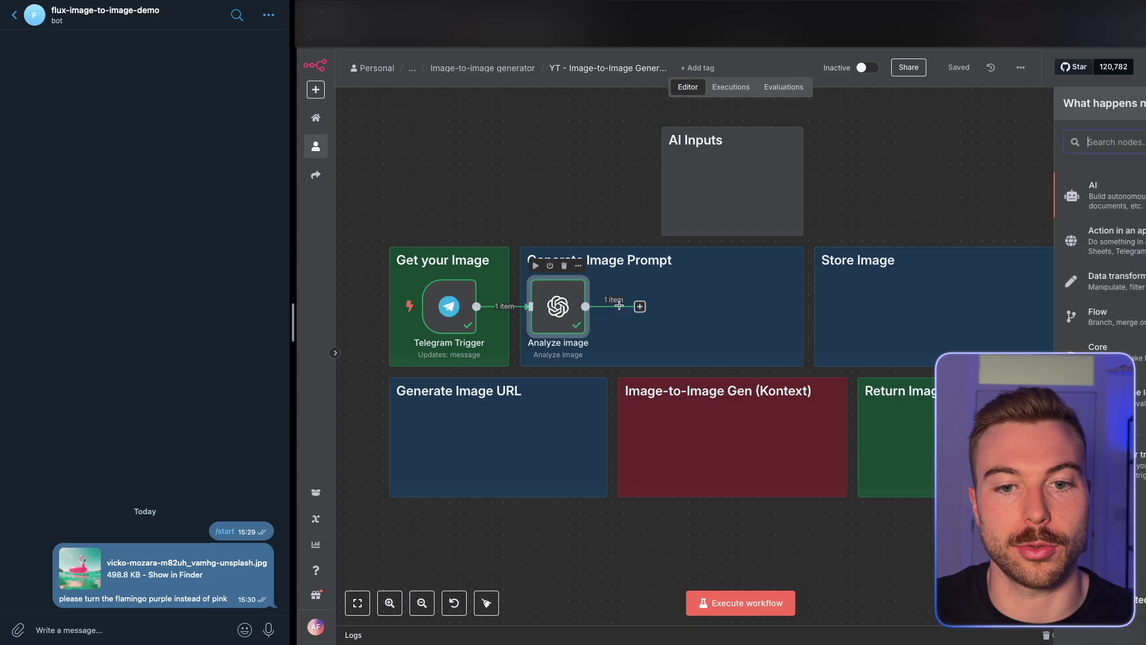
double_click(558, 306)
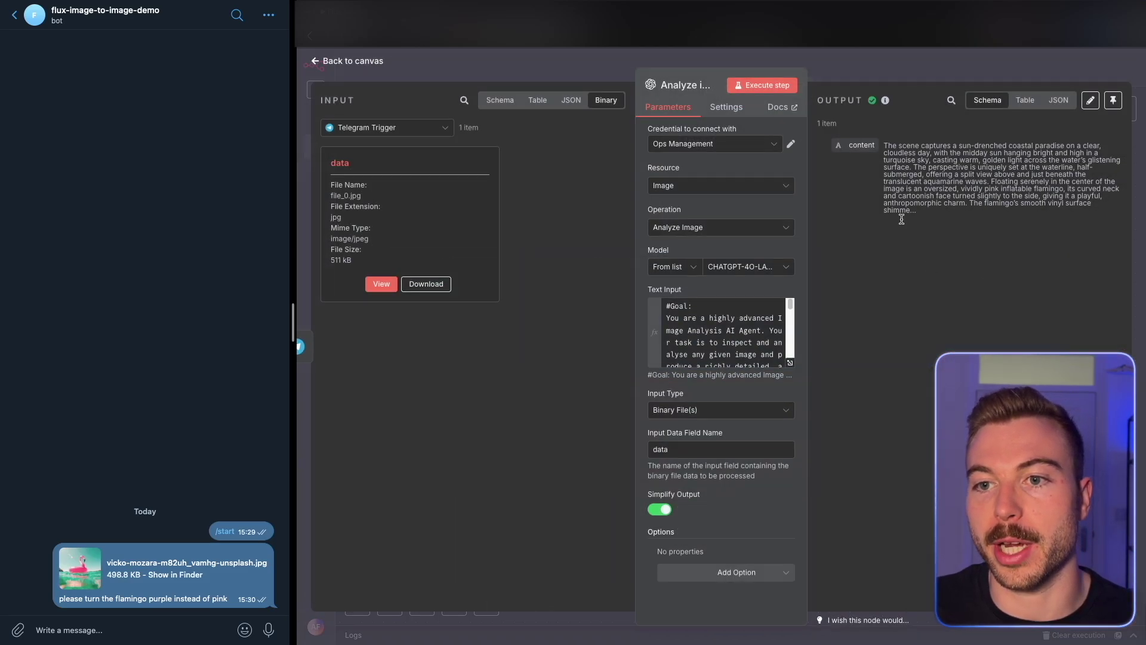
click(1057, 101)
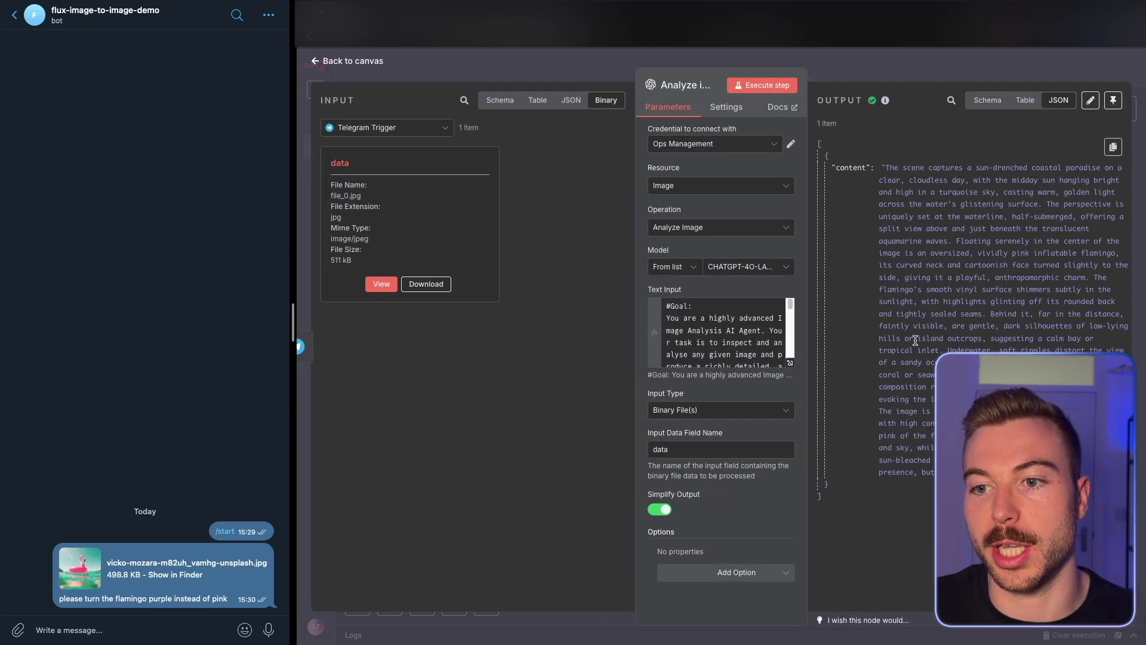
click(876, 70)
Step: Add a Basic LLM Chain node after the Analyze image node and return to the canvas
click(640, 307)
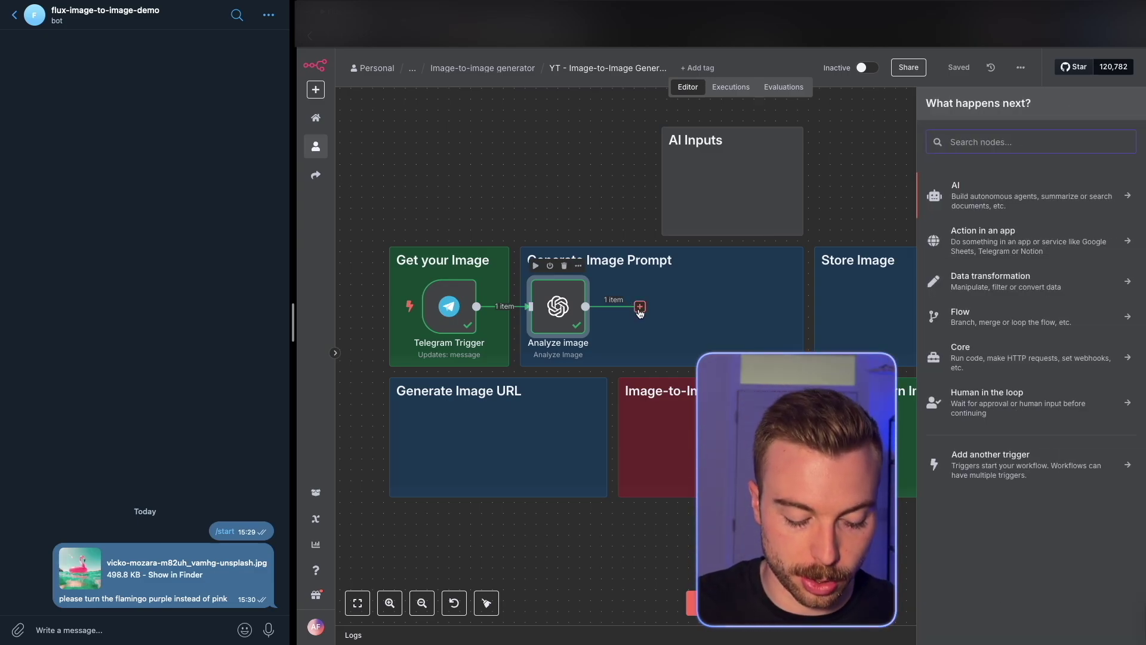
key(Escape)
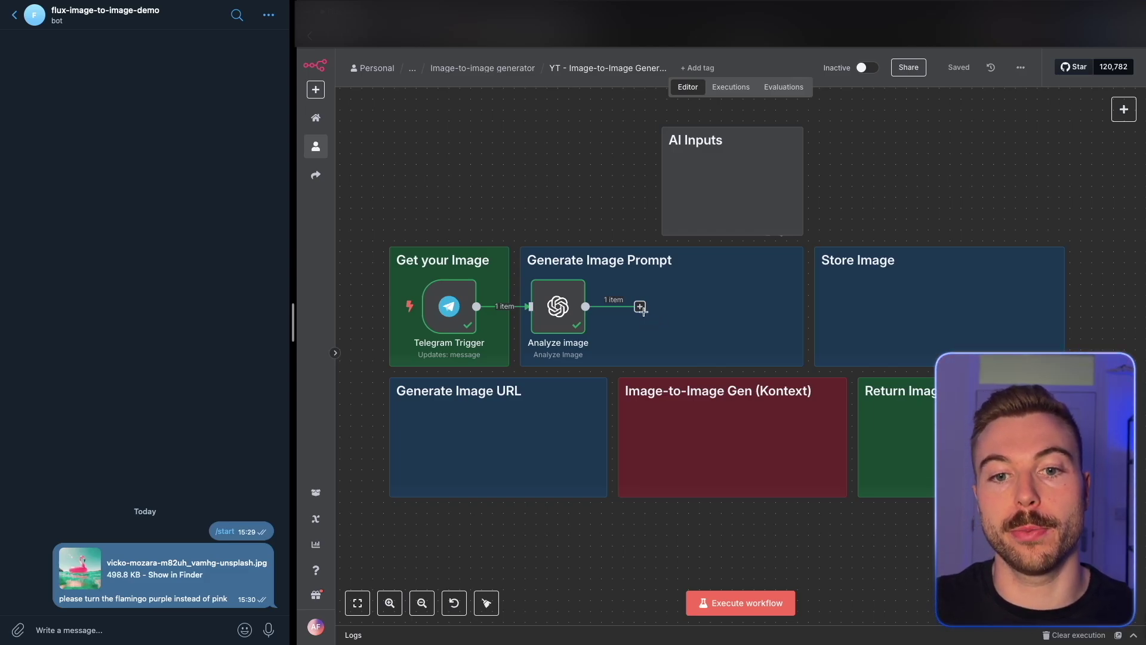
click(640, 306)
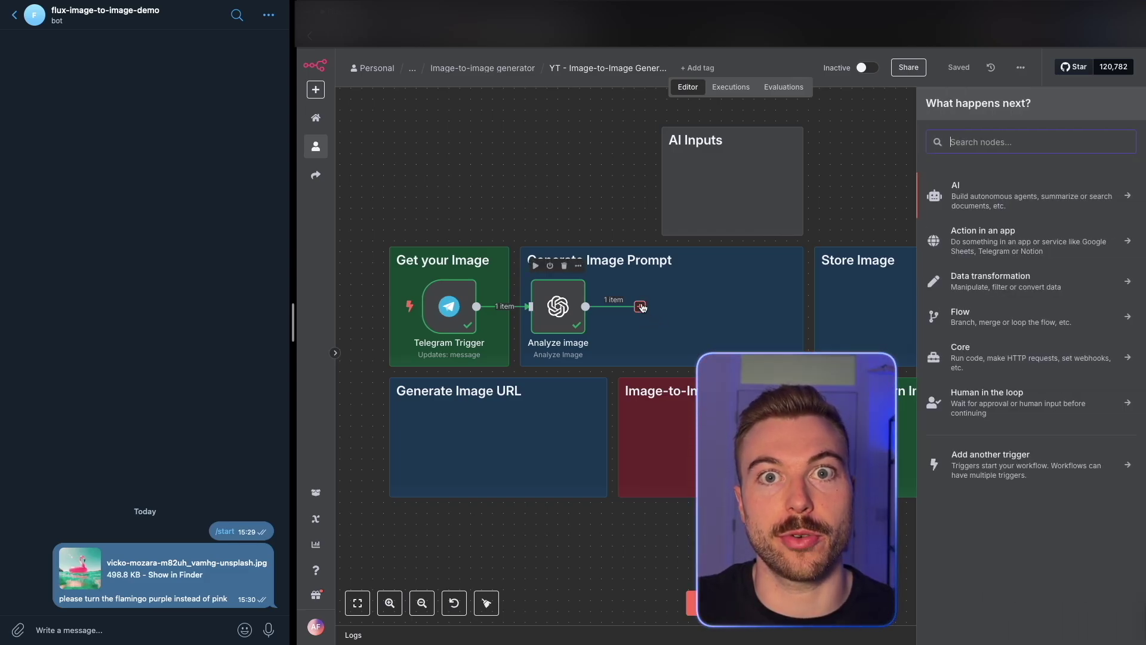
text(b)
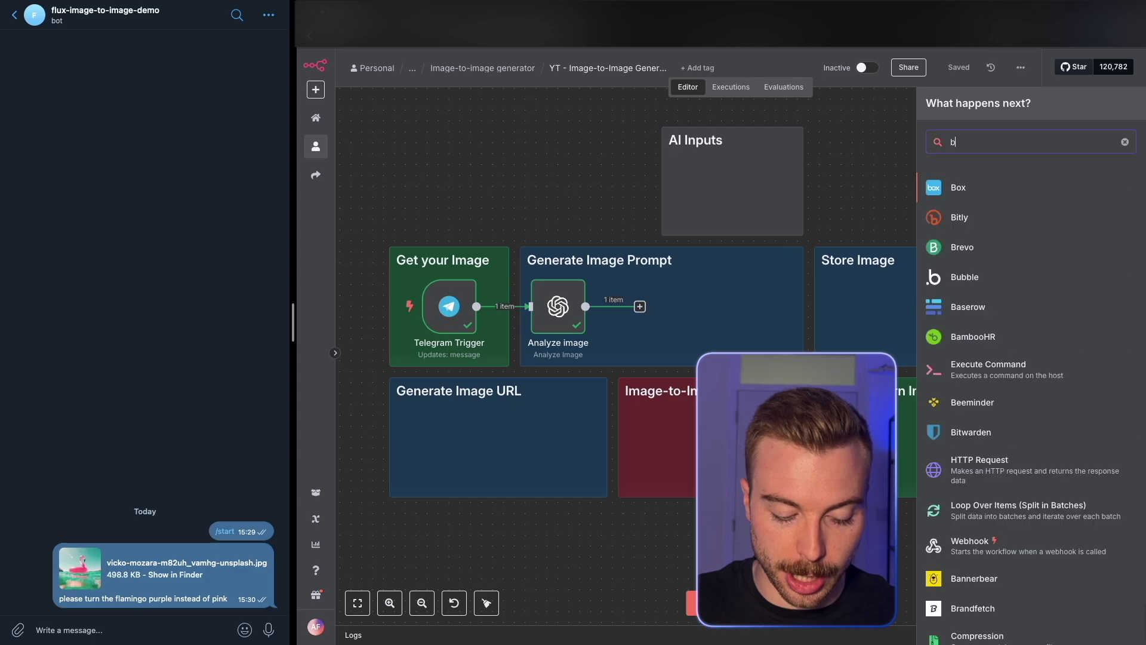
text(aiscbasic)
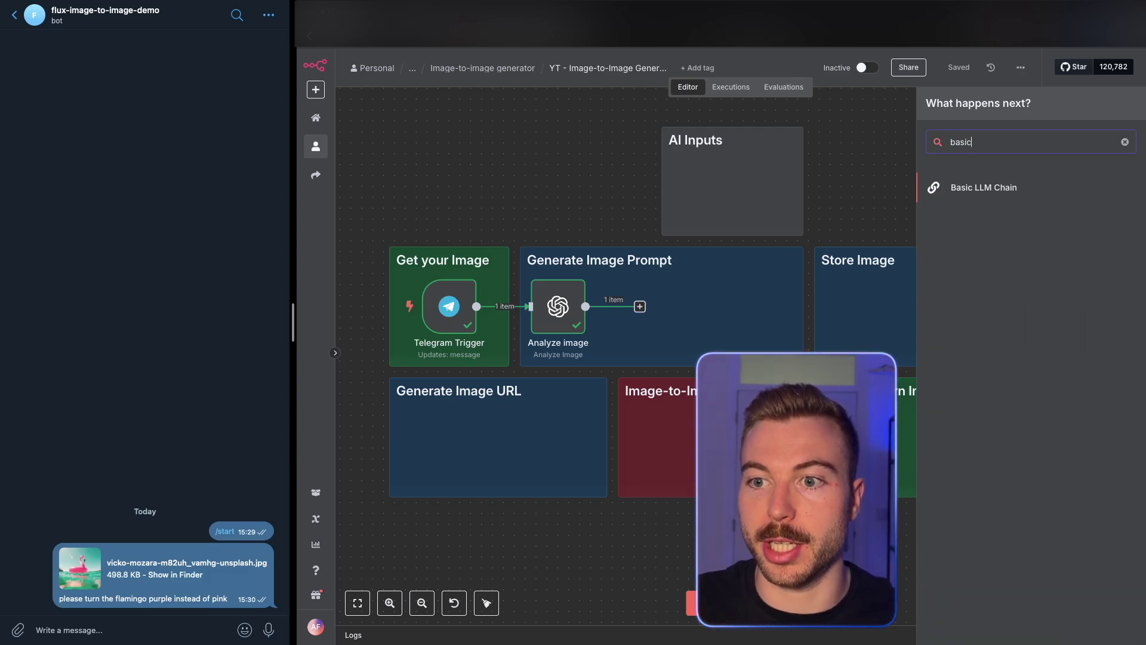
click(1007, 199)
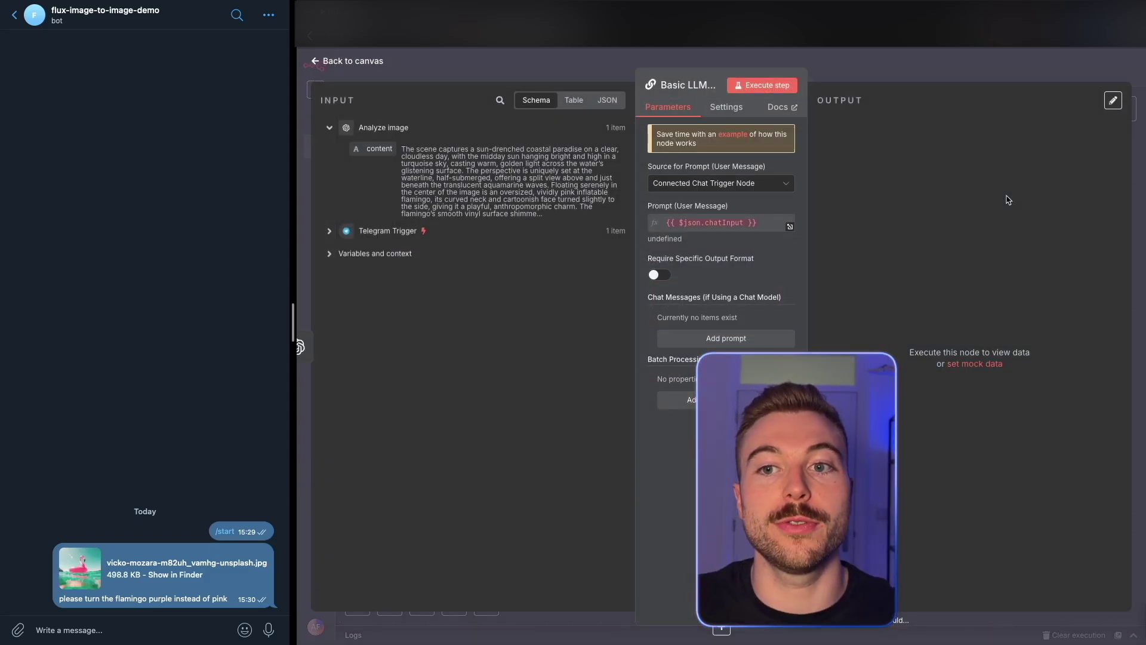
click(913, 78)
Step: Connect an OpenAI Chat Model to the Basic LLM Chain and place it in the AI Inputs section
click(673, 370)
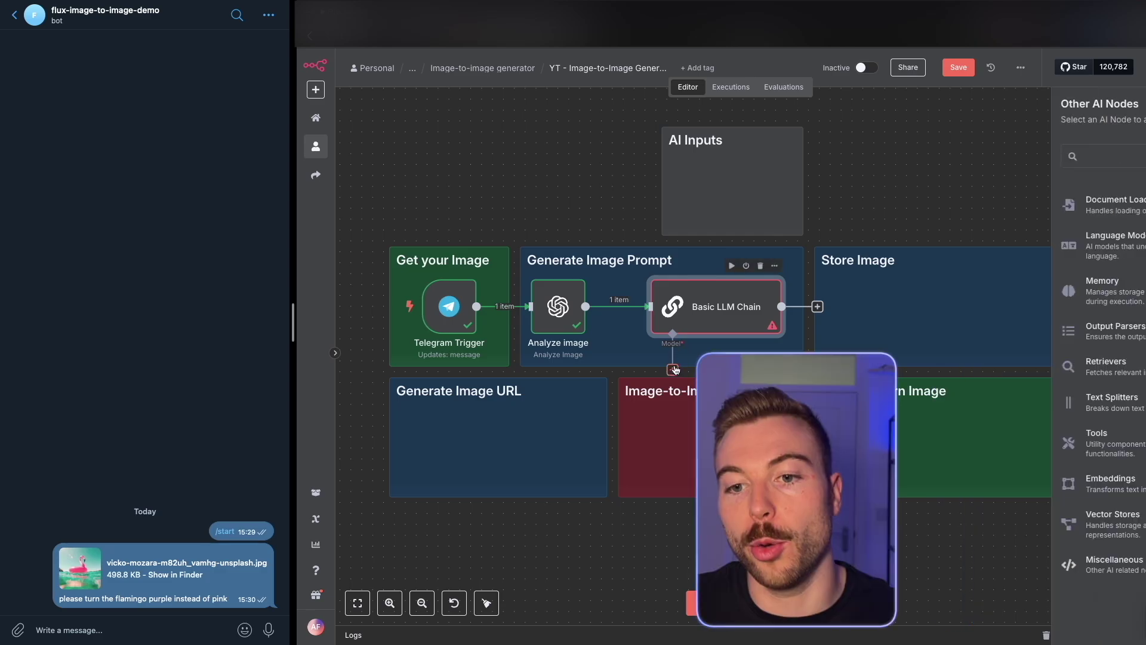
scroll(1011, 426, down, 3)
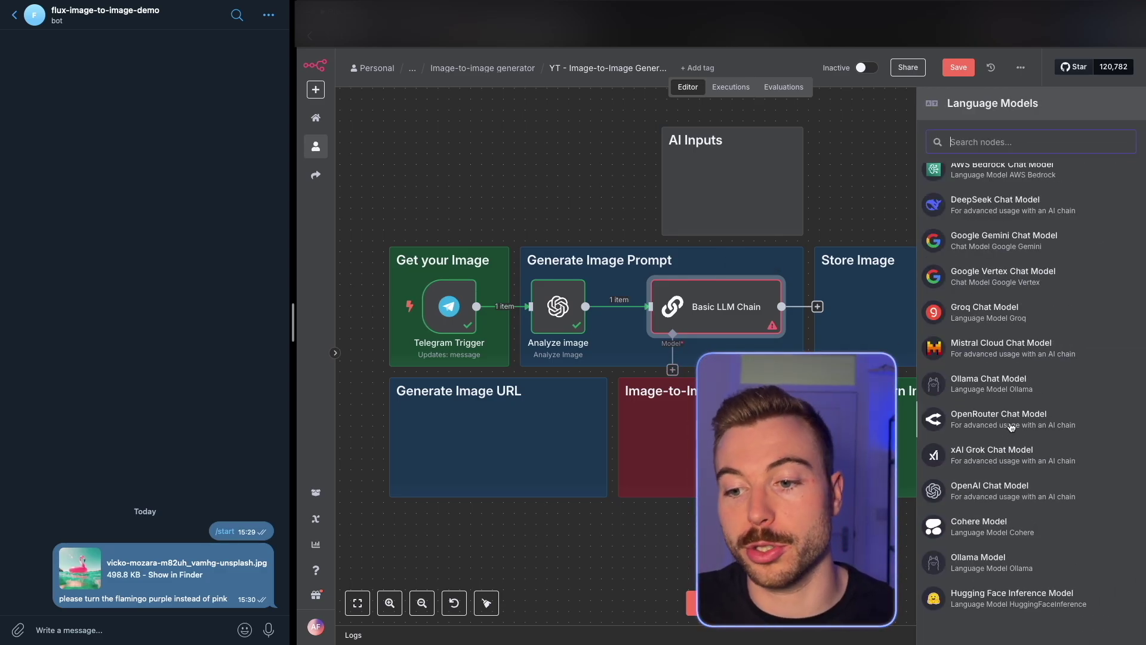
scroll(1010, 426, up, 1)
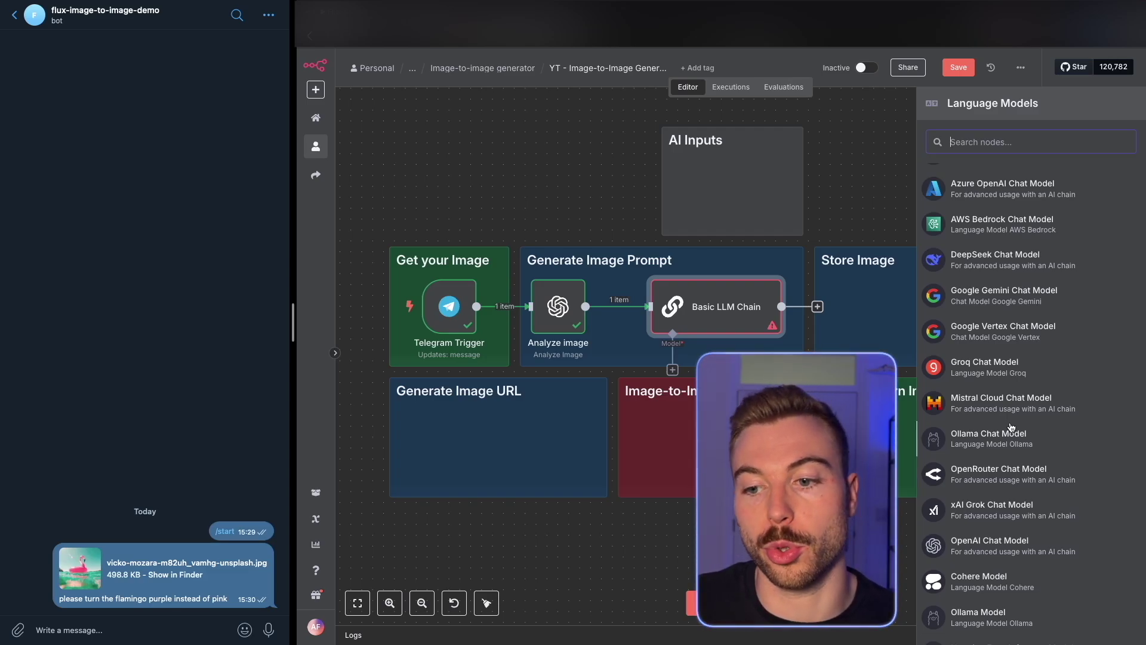
scroll(1010, 426, down, 1)
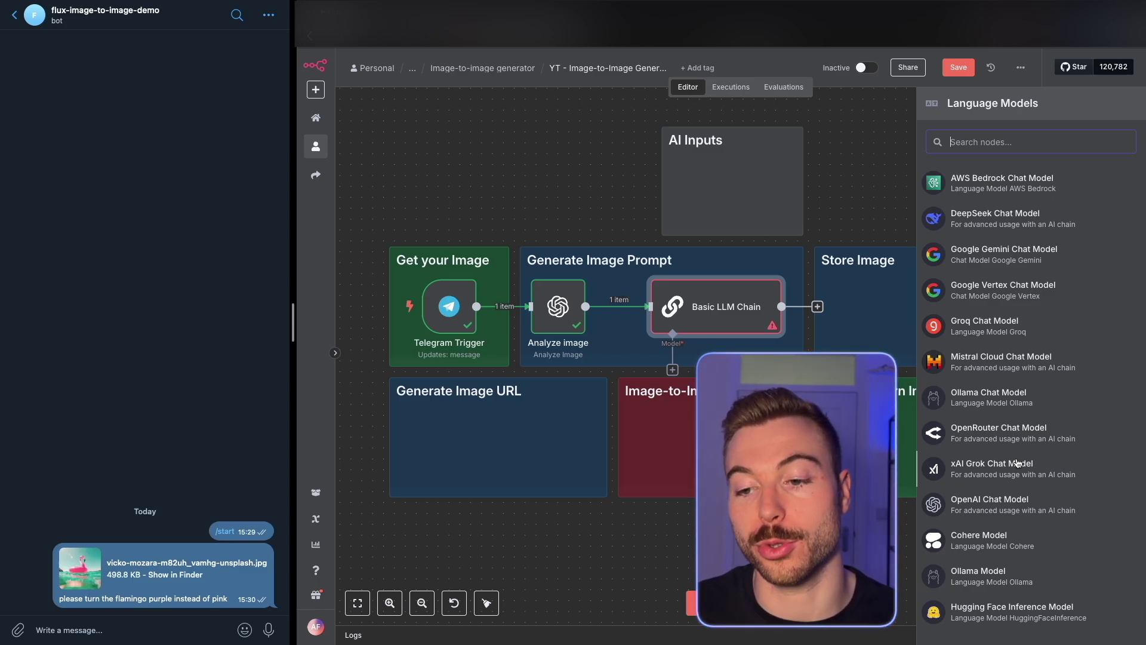
click(1021, 506)
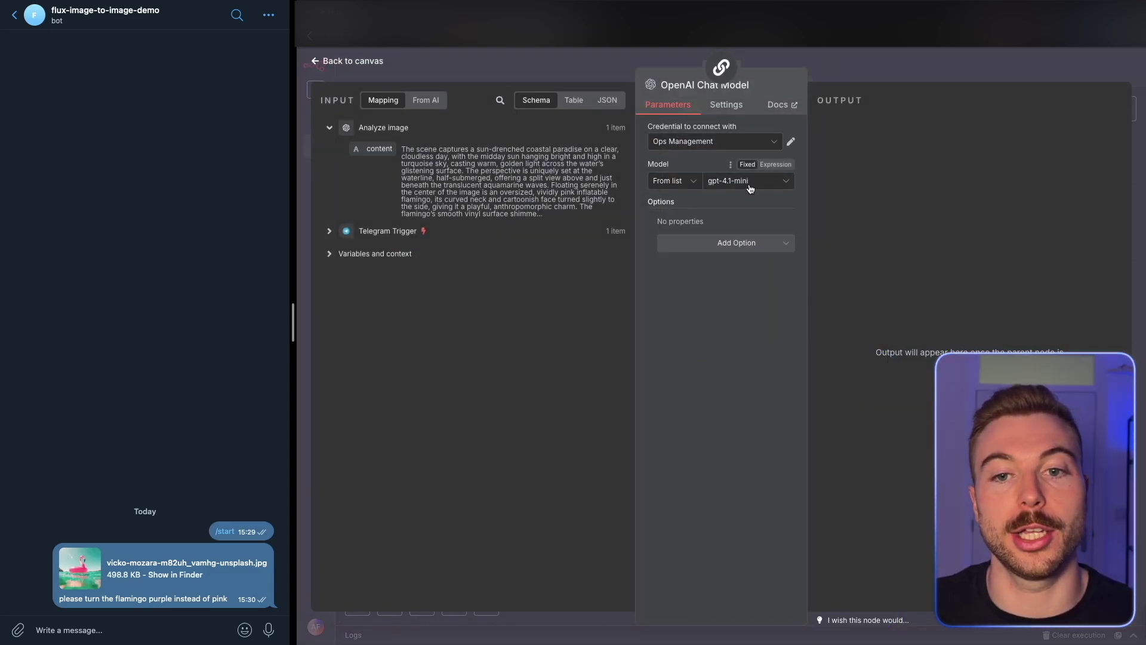
click(860, 61)
mouse_move(702, 216)
mouse_down()
mouse_move(702, 158)
mouse_move(702, 195)
mouse_up()
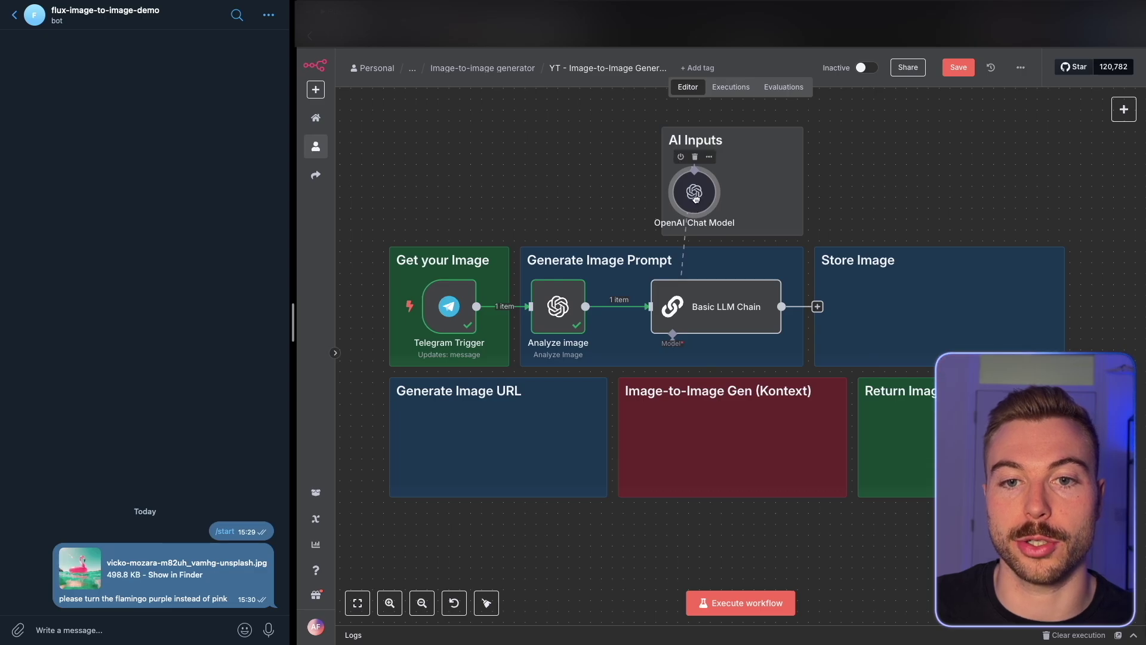
Step: Require a specific output format in the Basic LLM Chain and set the user message's prompt source to Define below
double_click(725, 317)
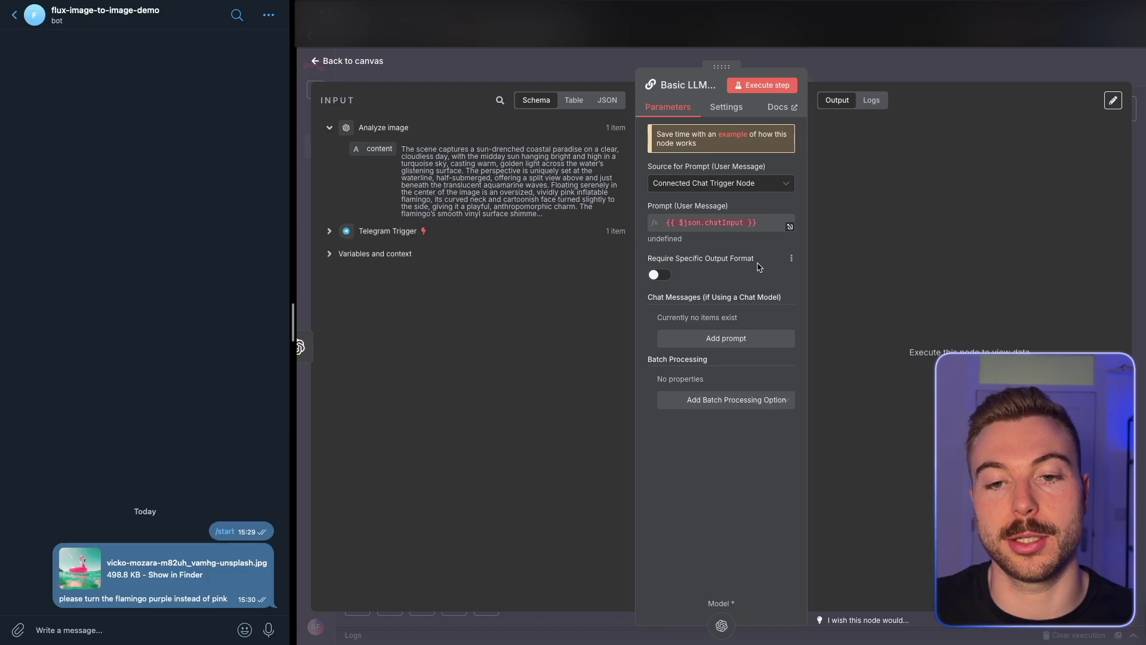
click(660, 274)
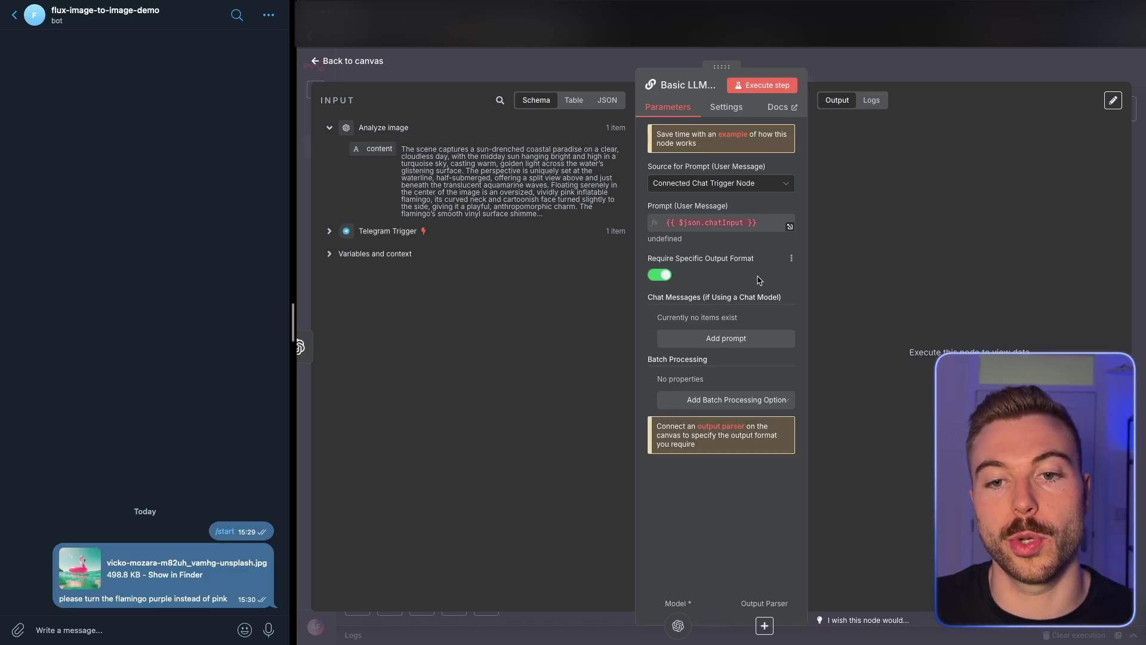
click(692, 183)
click(678, 251)
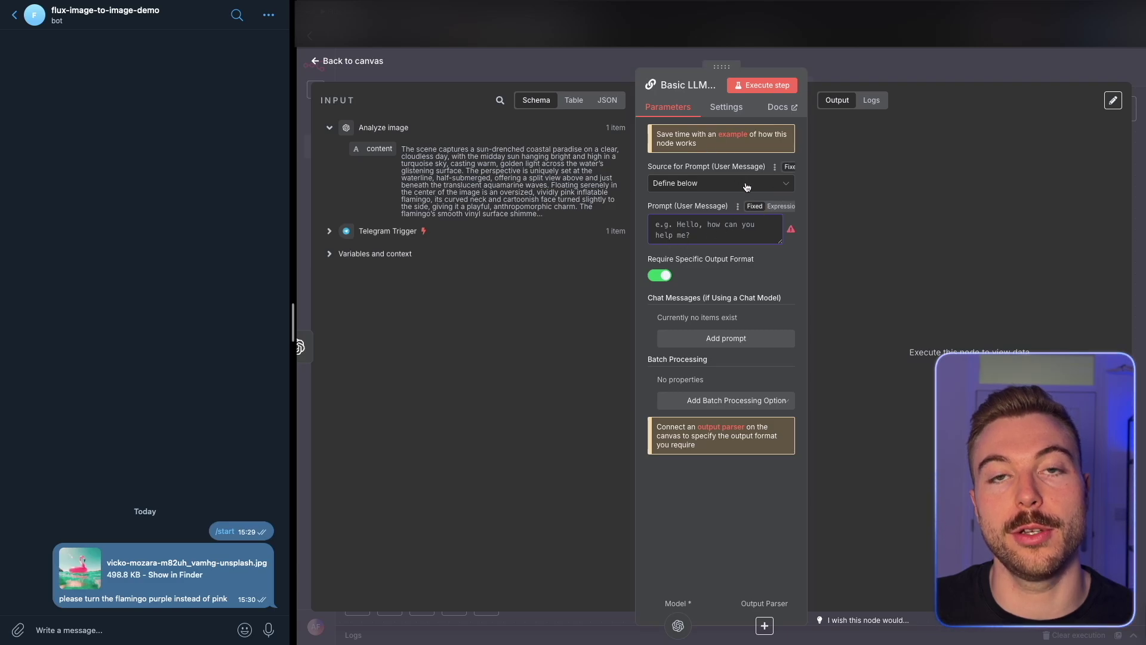
Step: Make the user message an expression reading "User Prompt:" followed by the Telegram Trigger's message caption field
click(779, 208)
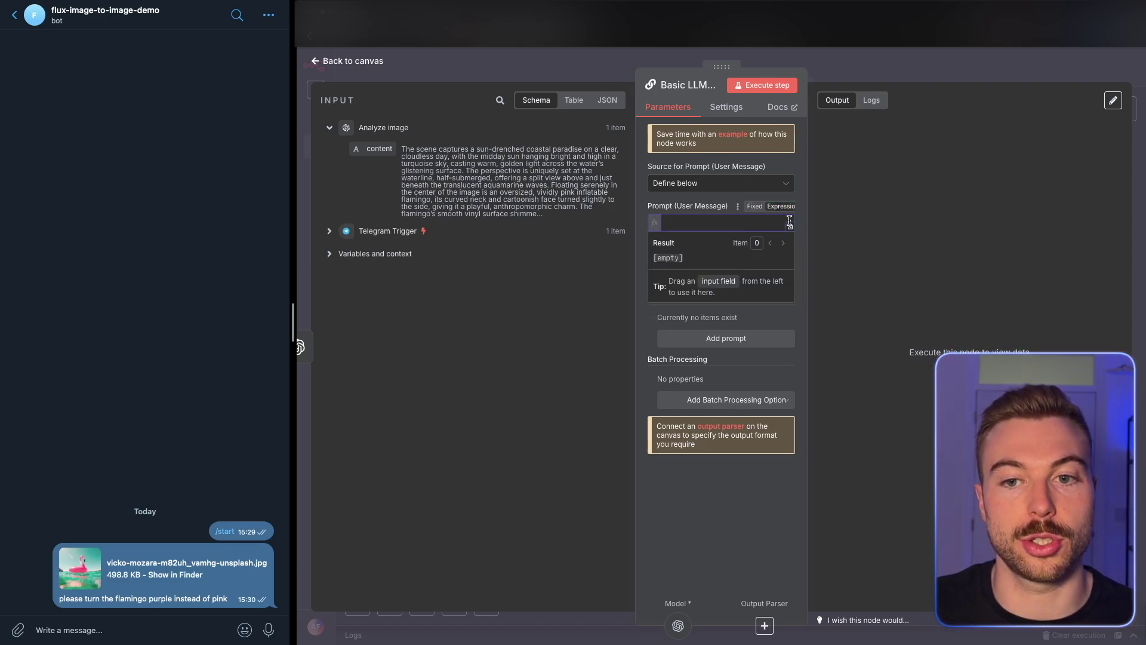
click(790, 222)
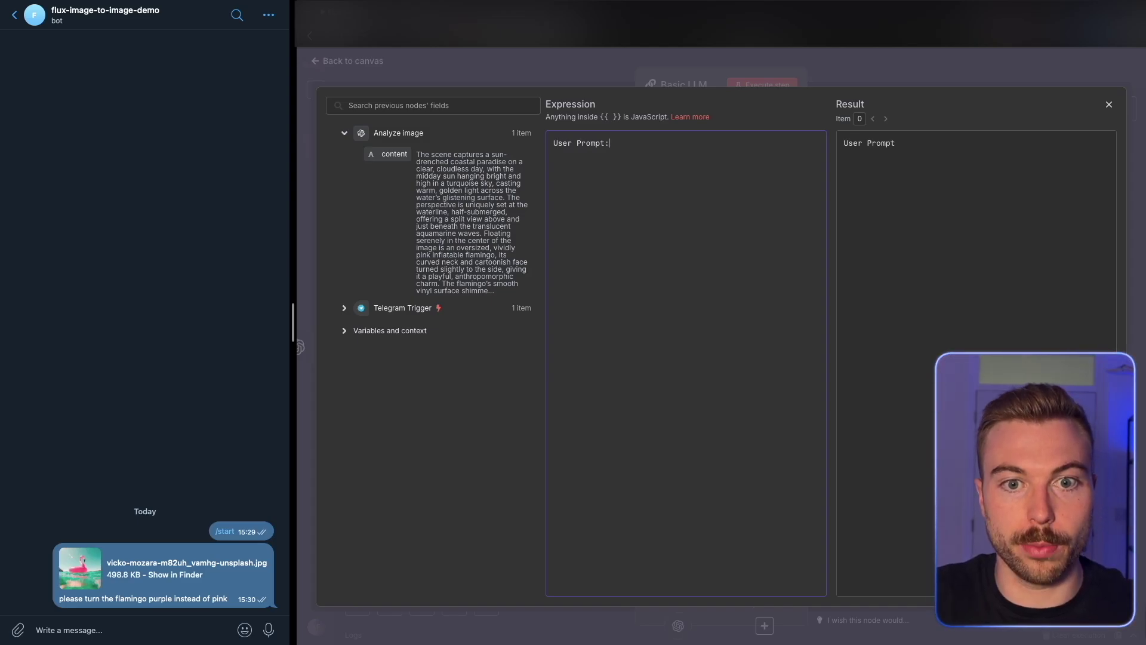
click(486, 310)
scroll(496, 418, down, 5)
scroll(454, 298, up, 5)
scroll(382, 153, up, 1)
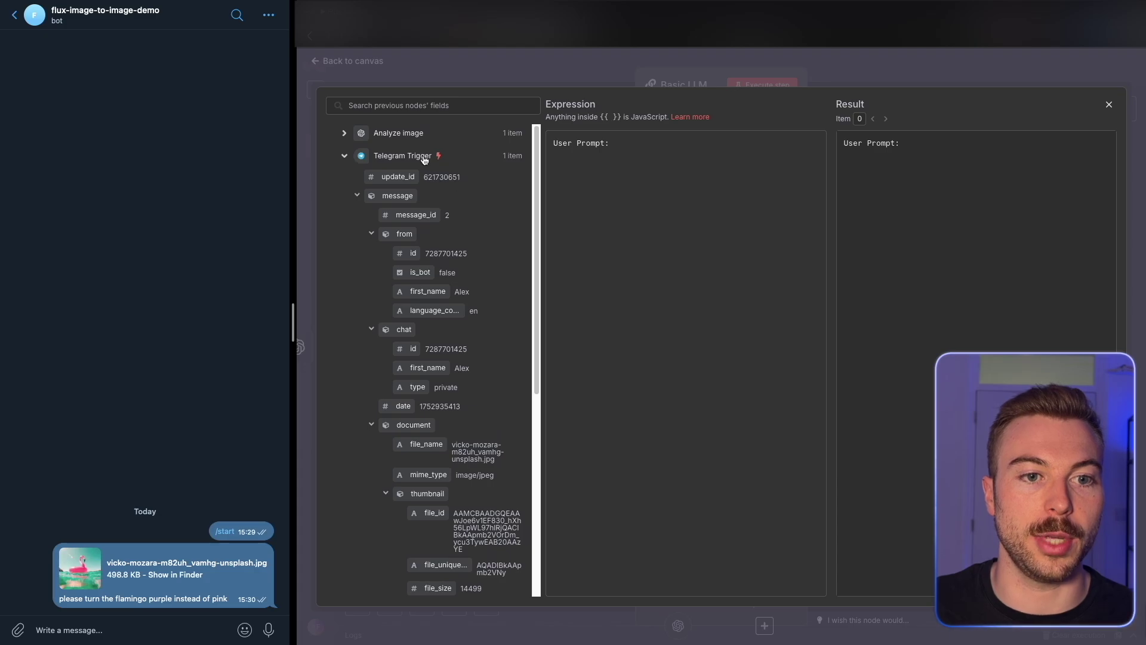
scroll(512, 450, down, 6)
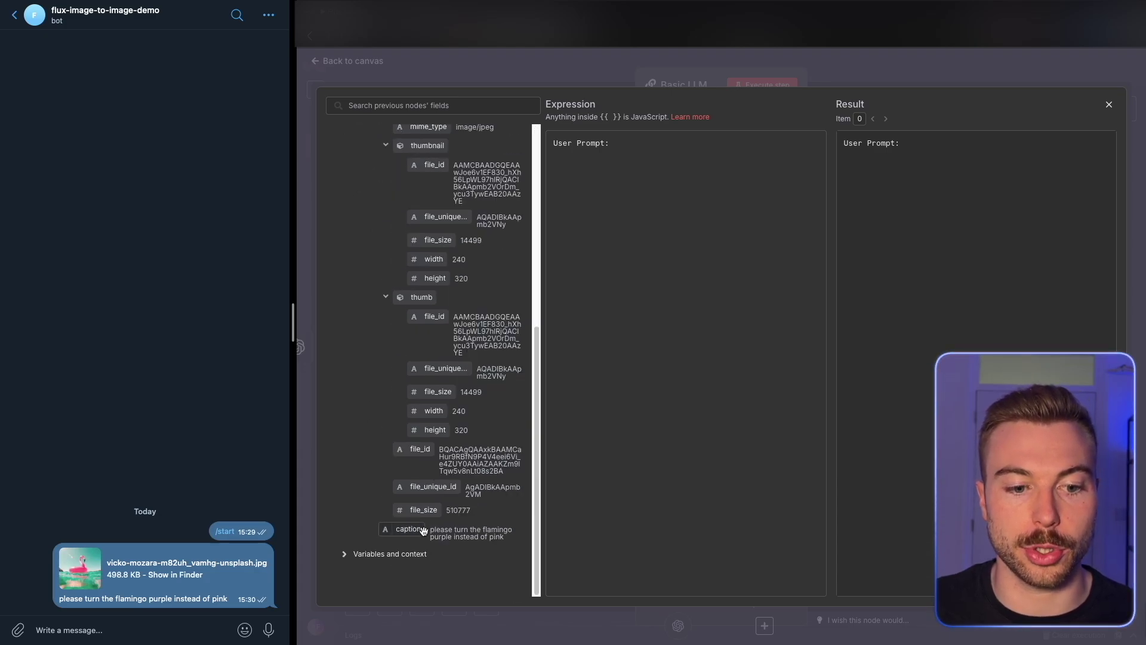
drag(391, 529, 693, 222)
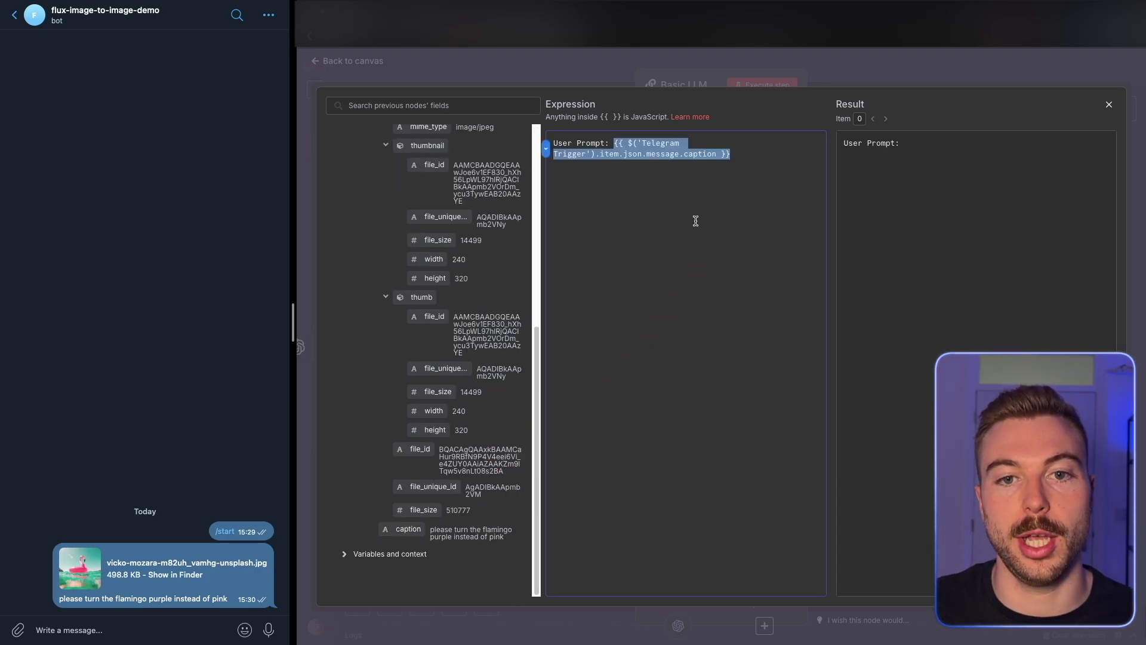
Step: Add a second line "Image Description:" with the Analyze image content field to the user message and return to the node settings
scroll(439, 339, up, 10)
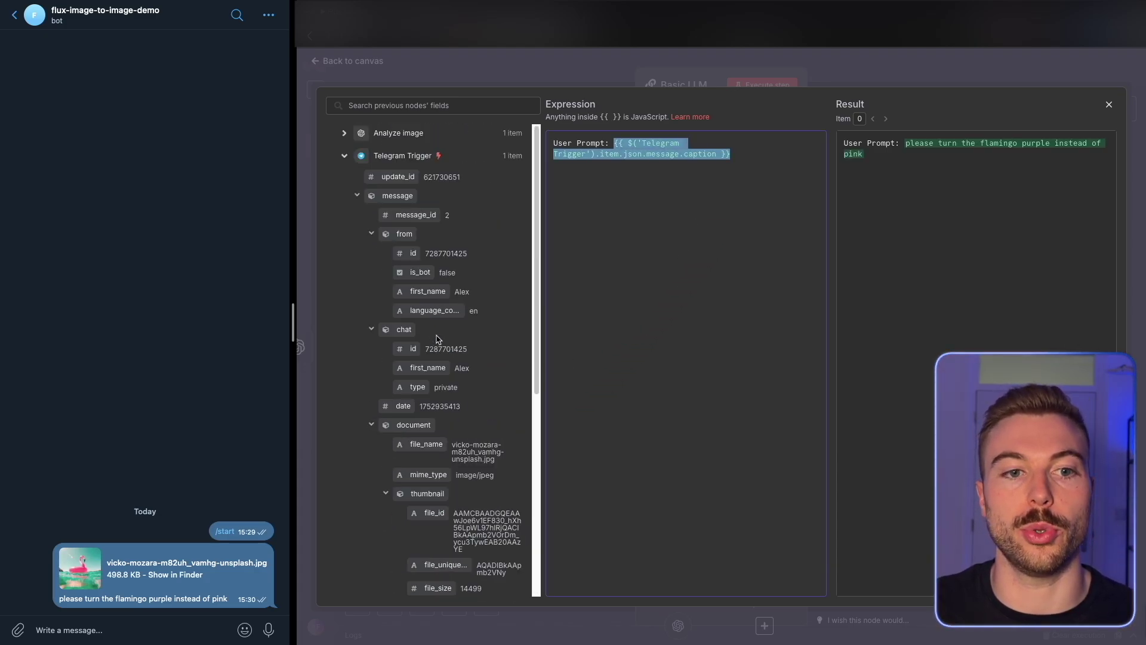
click(408, 157)
click(415, 133)
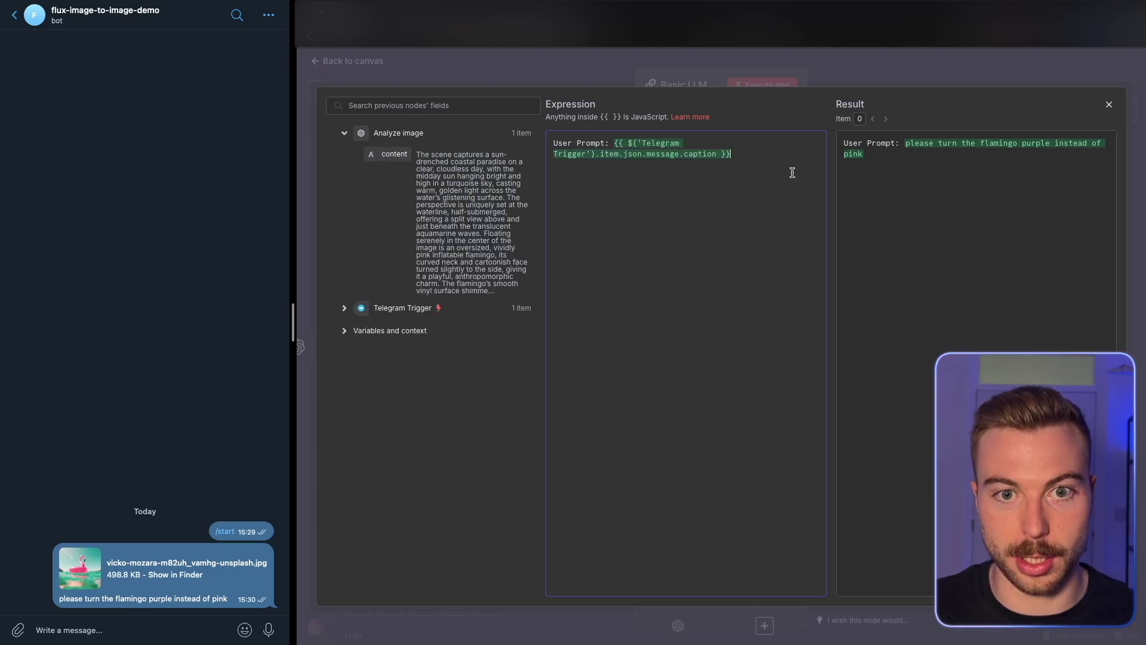
key(Return)
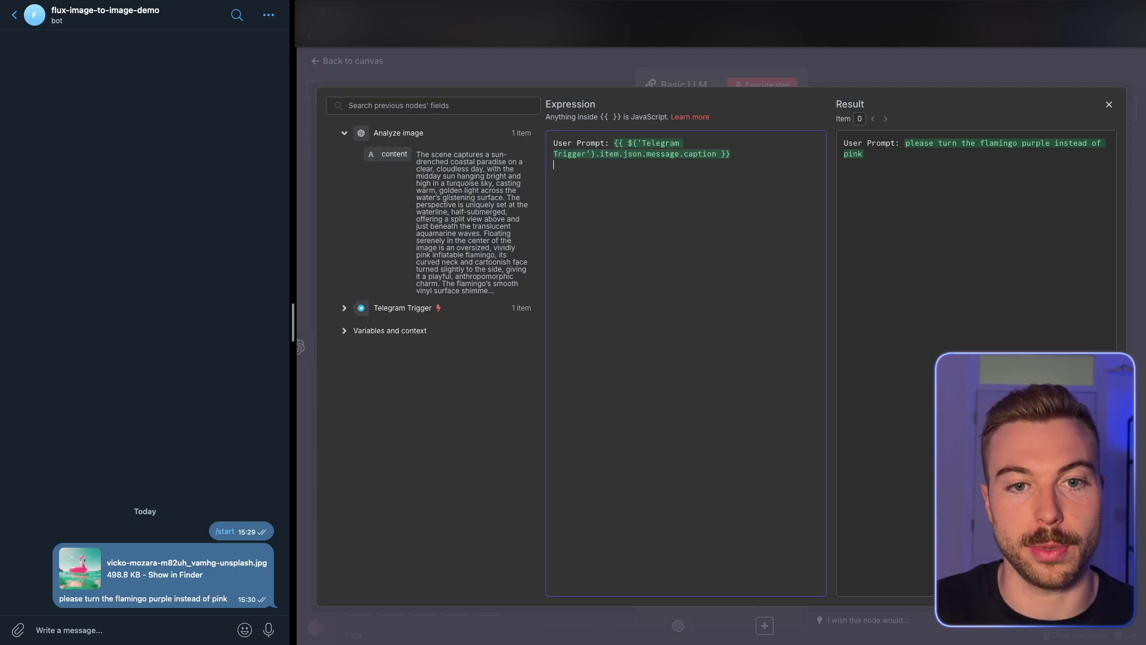
text(U)
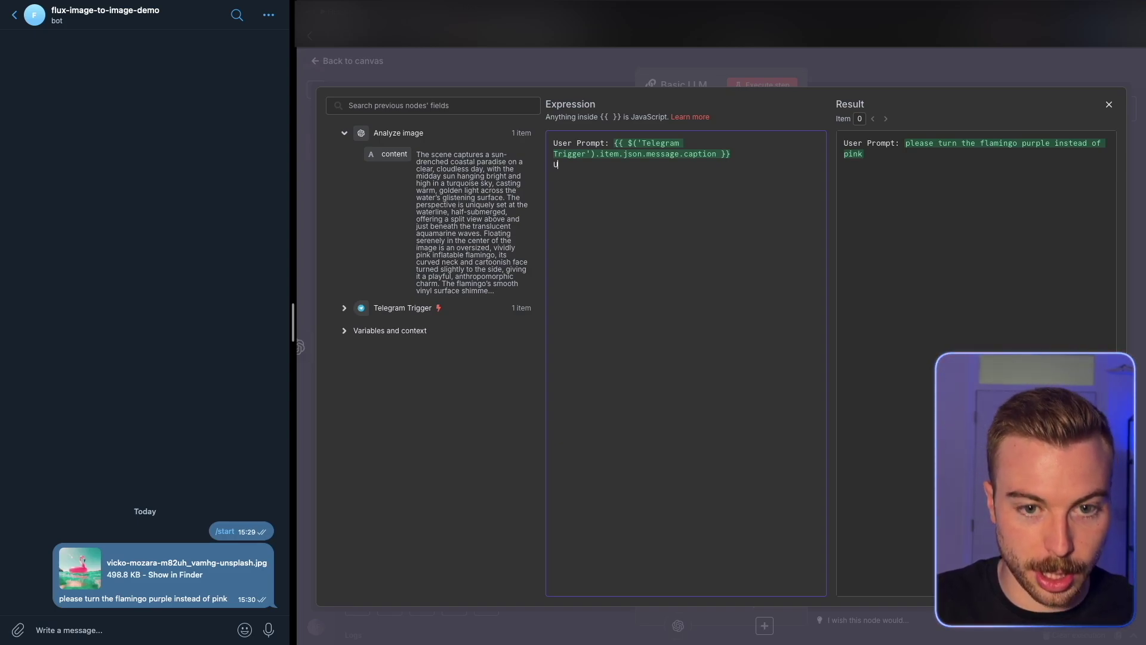
text(mage Descripti)
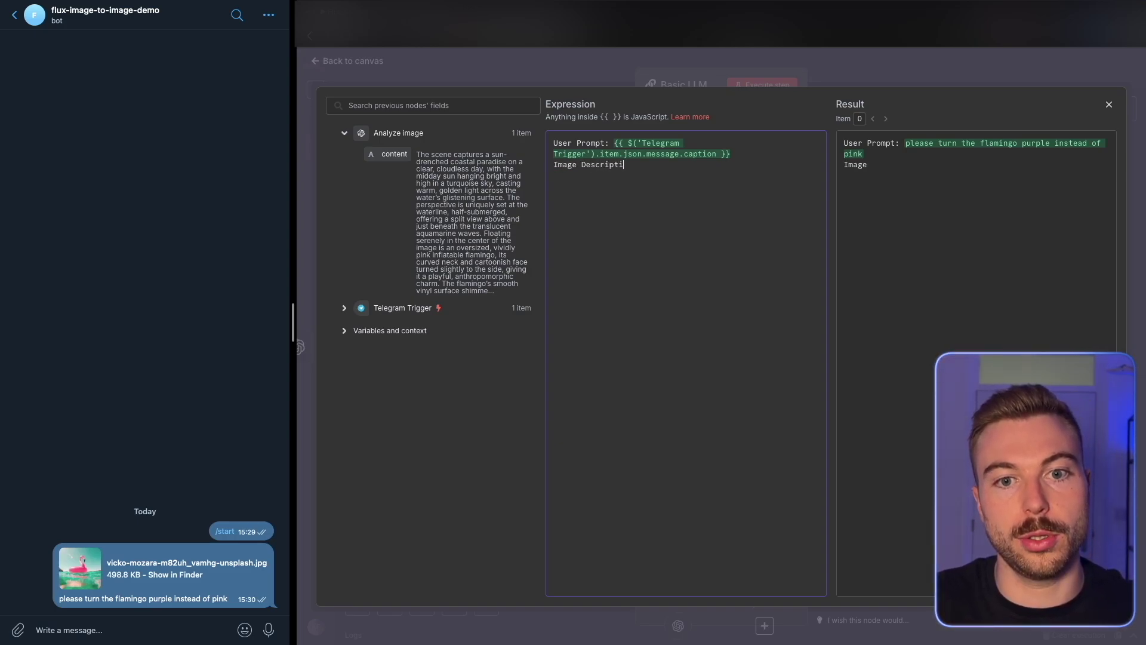
text(on:)
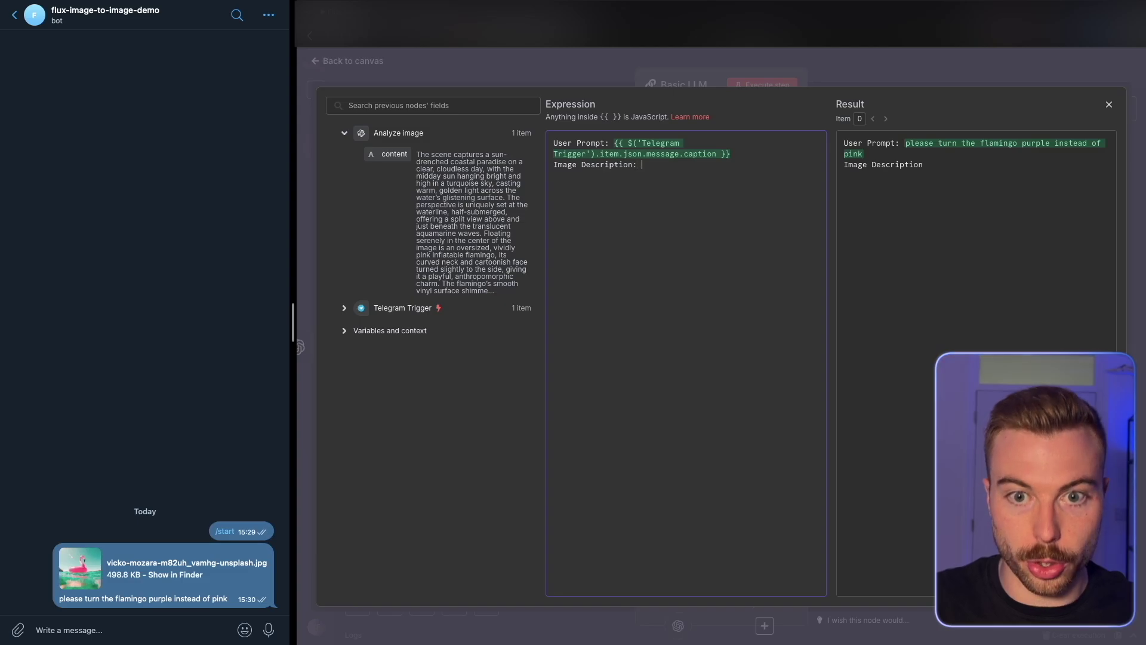
drag(394, 154, 655, 176)
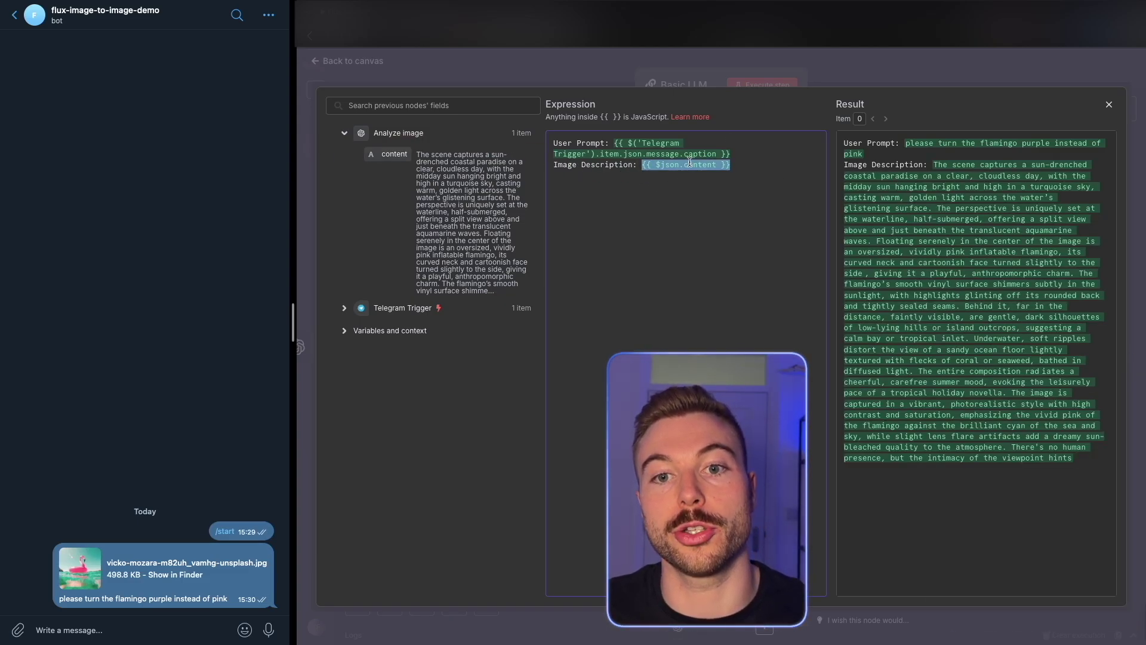
drag(732, 154, 517, 127)
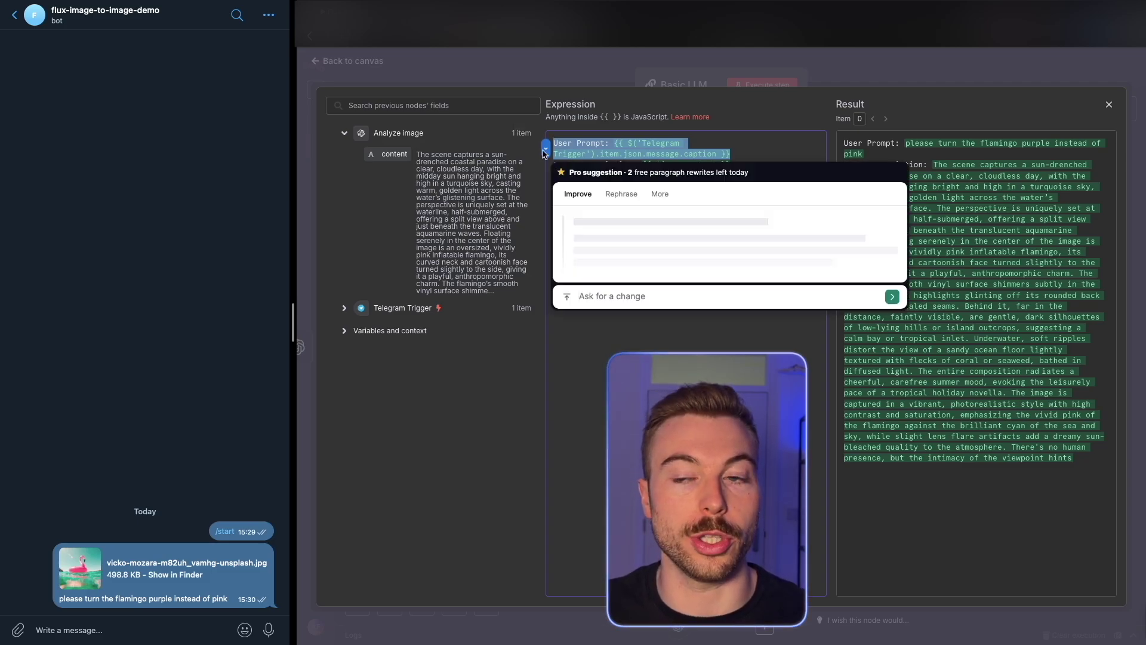
click(930, 162)
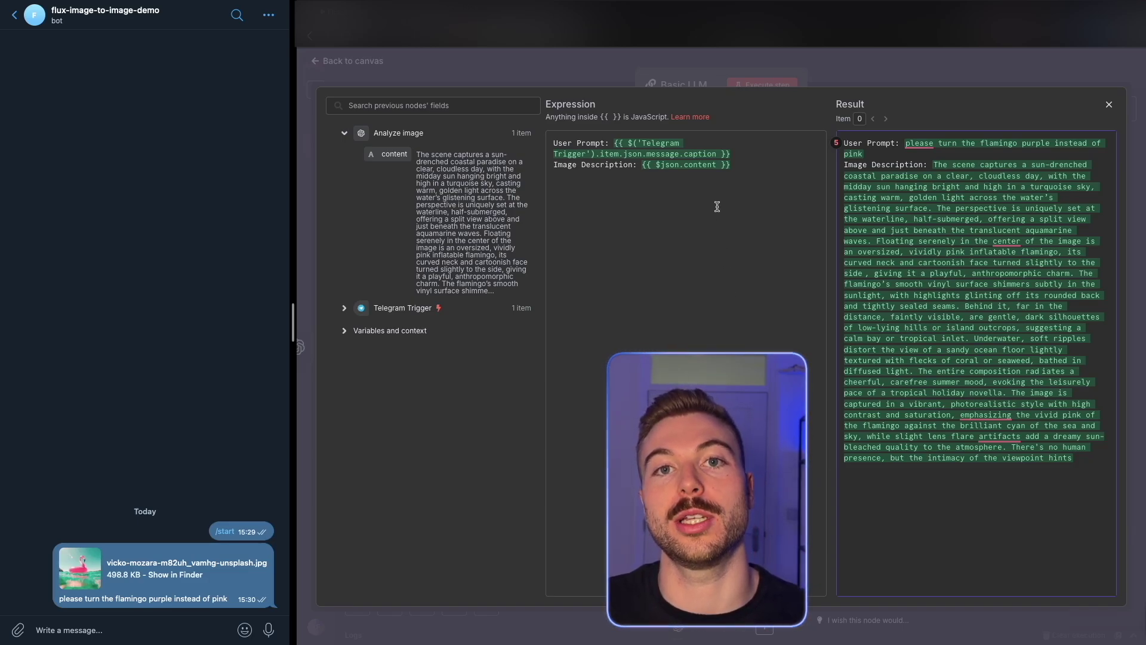
click(621, 69)
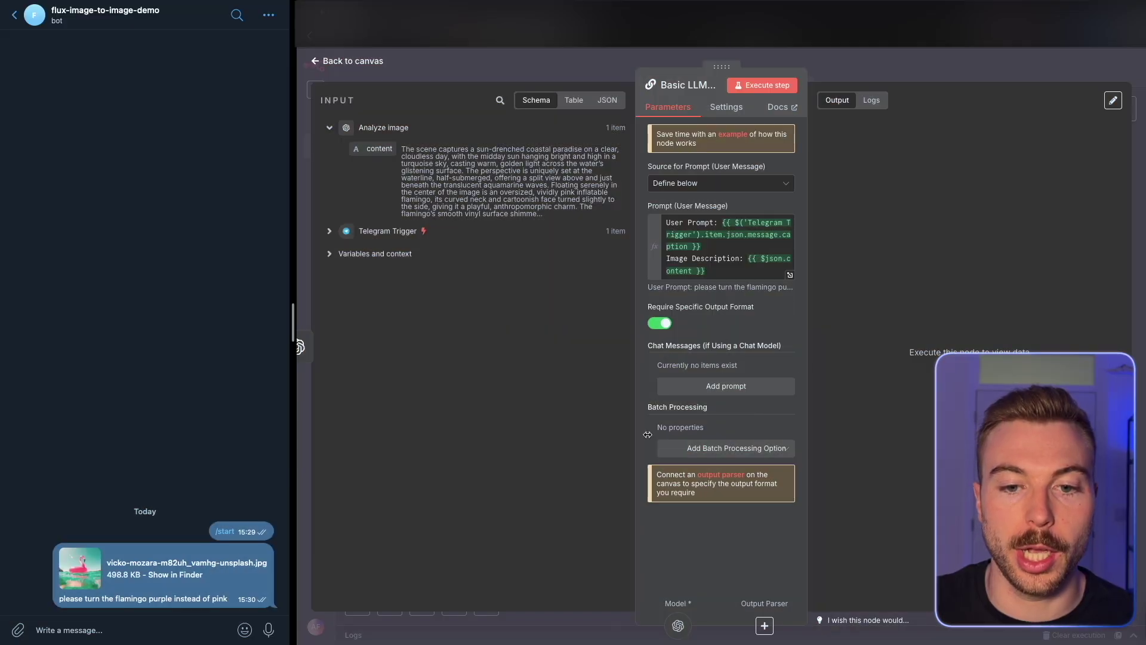
Step: Add a System chat message to the Basic LLM Chain and open its message in the expanded expression editor
click(724, 387)
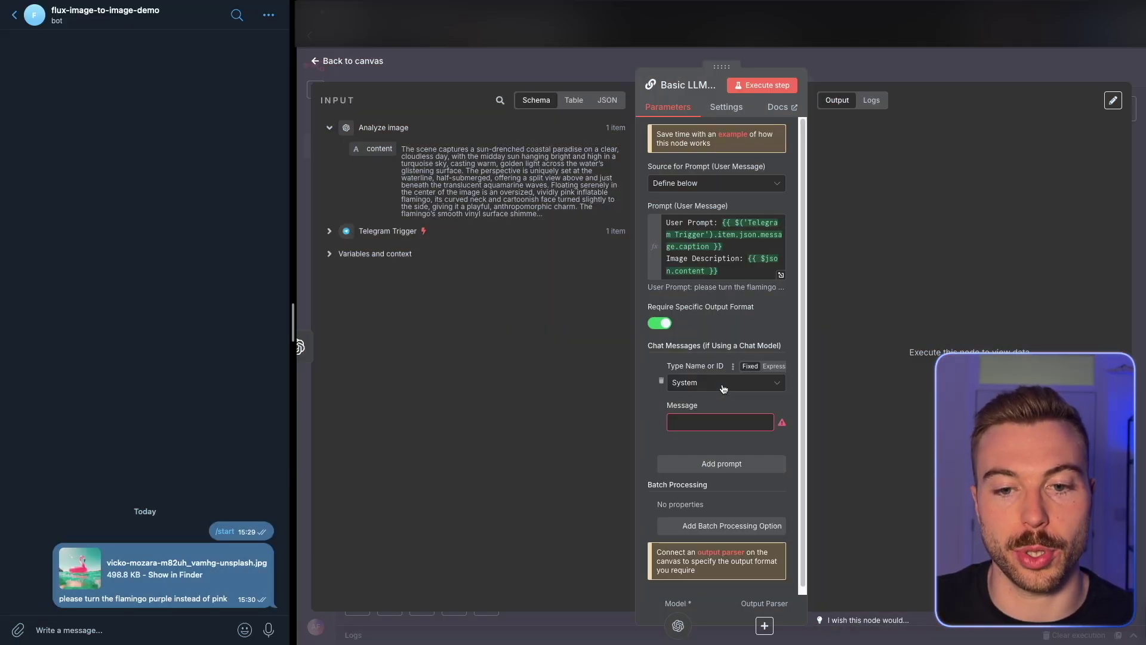
scroll(724, 389, down, 1)
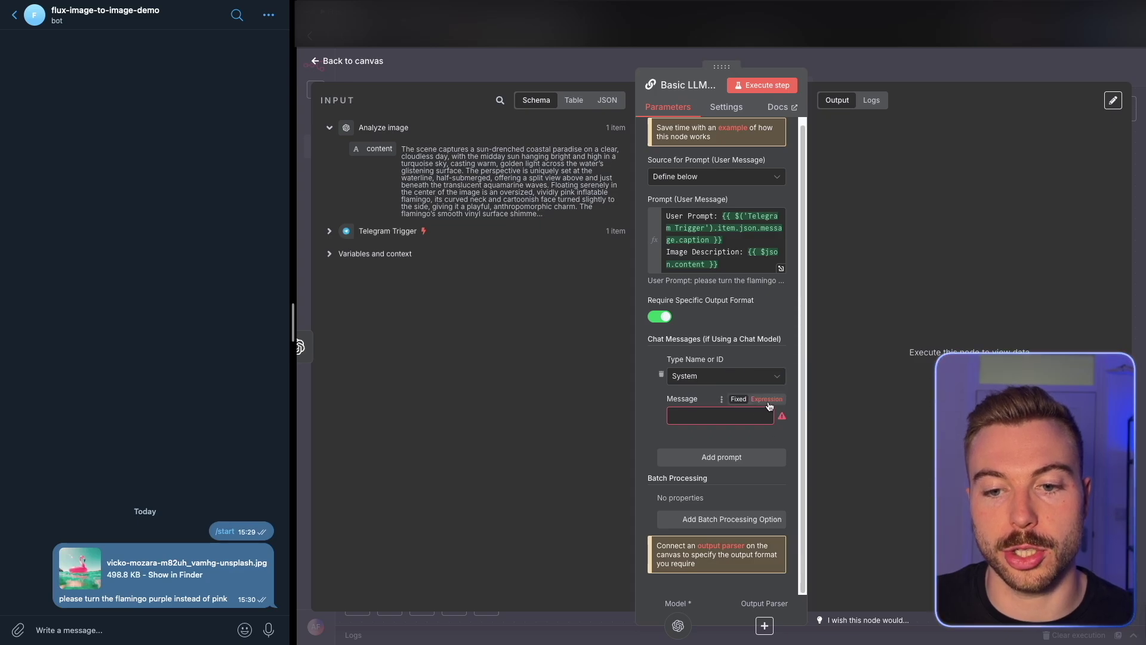
click(779, 418)
click(779, 420)
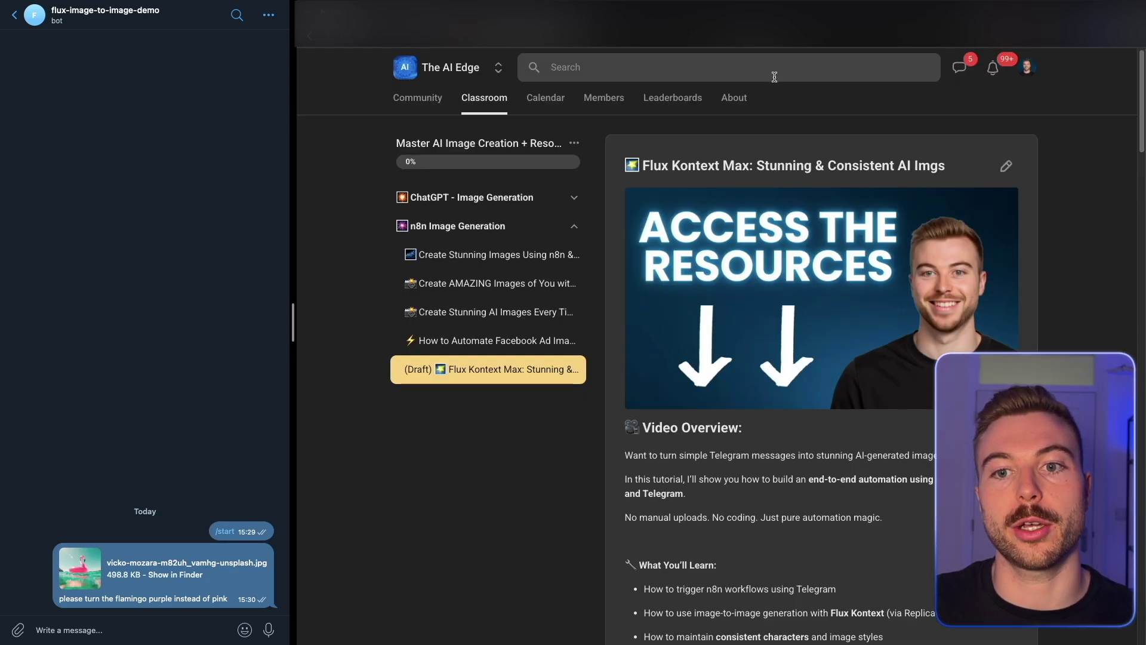
Step: Copy the AI Image Prompt Generator text from "# Goal" onward off The AI Edge resource page and paste it as the System message
scroll(790, 515, down, 20)
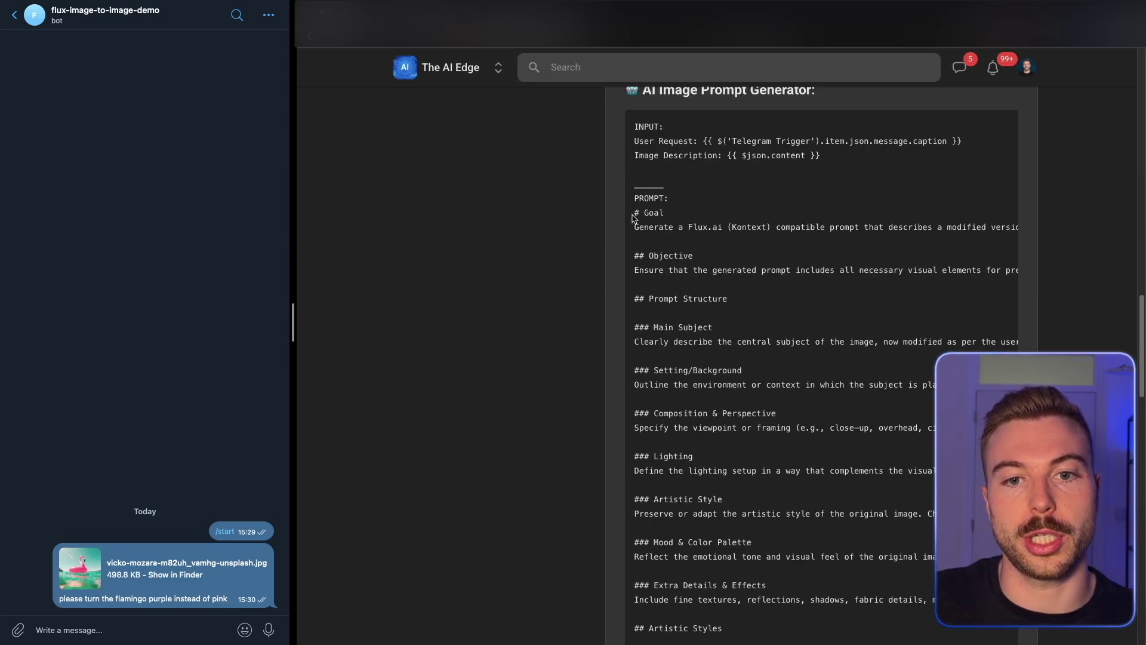
drag(635, 213, 1023, 537)
scroll(725, 469, down, 15)
scroll(724, 468, down, 1)
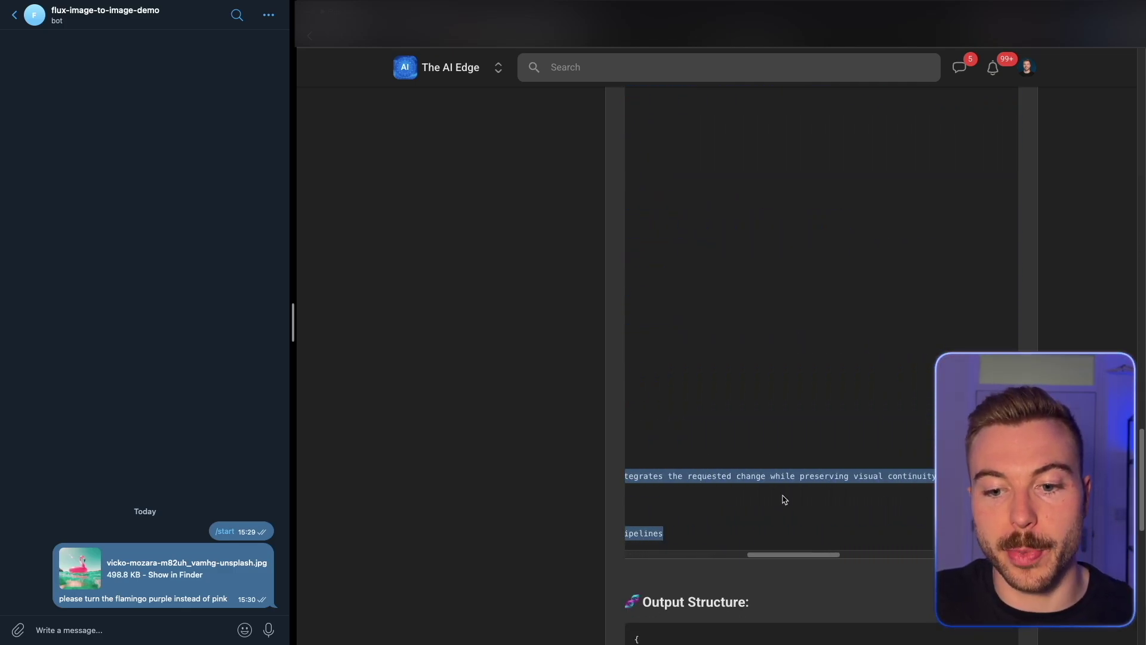
scroll(797, 556, left, 5)
scroll(735, 332, up, 8)
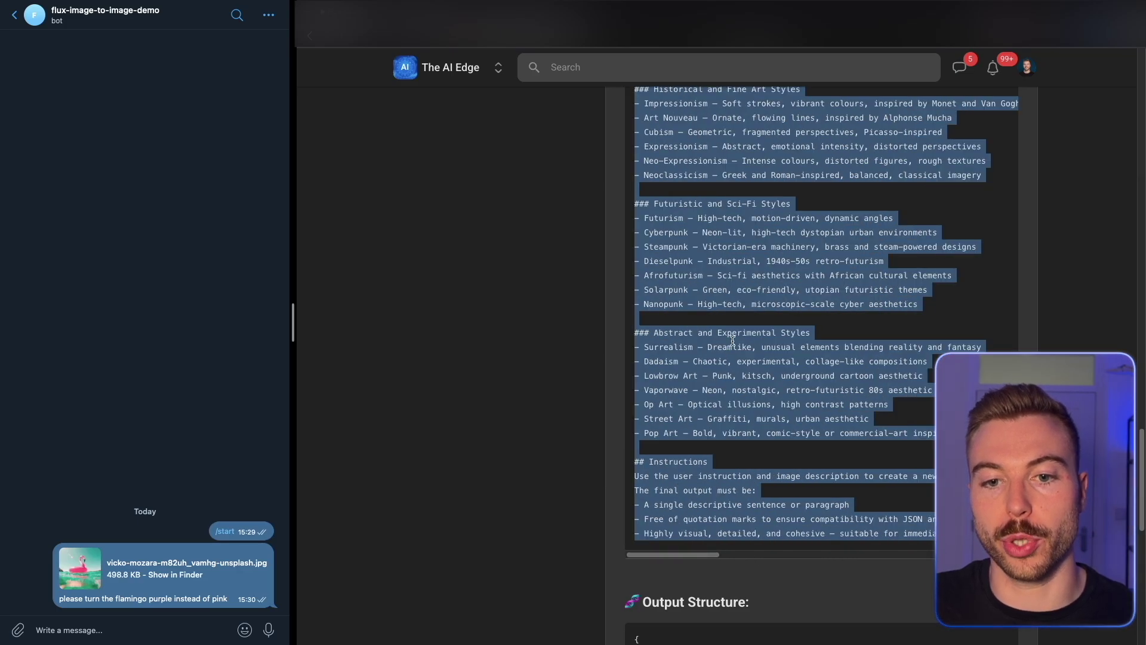
click(406, 12)
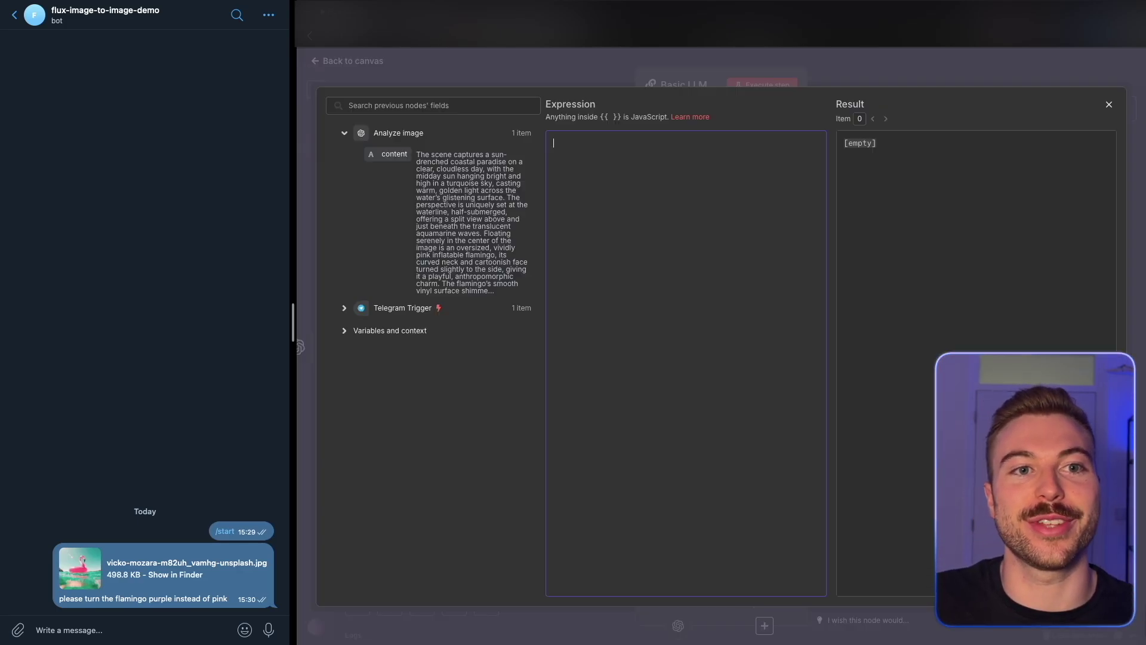
key(super+v)
scroll(673, 255, up, 15)
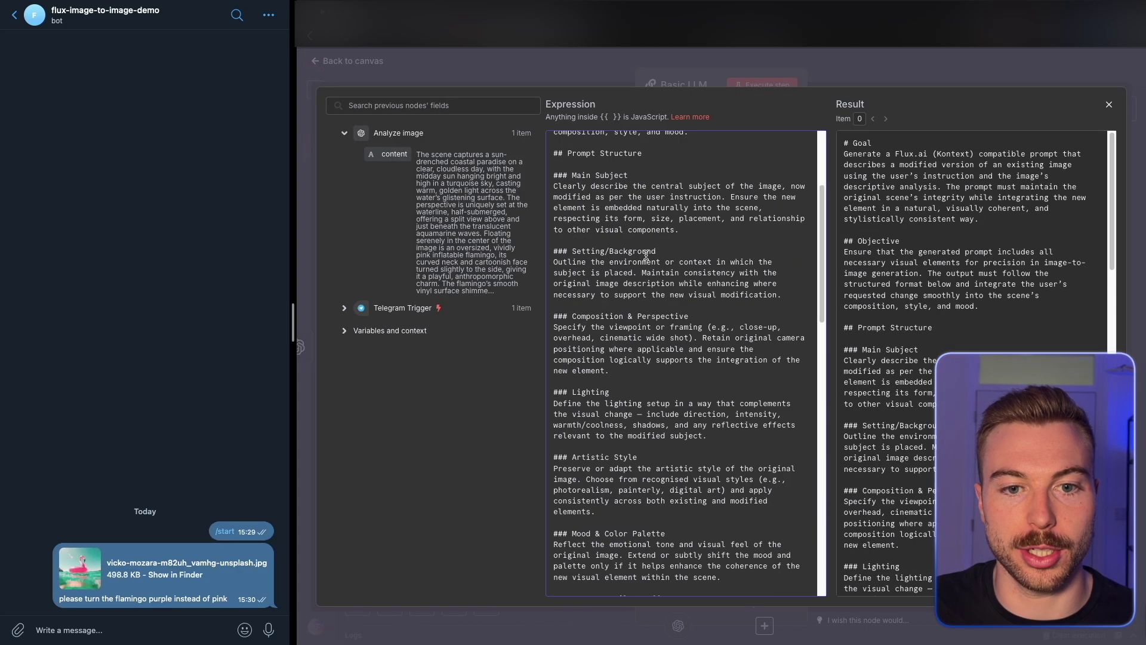
Step: Review the pasted System message from its prompt structure through the artistic styles to the final instructions, and close the expression editor
scroll(596, 311, down, 1)
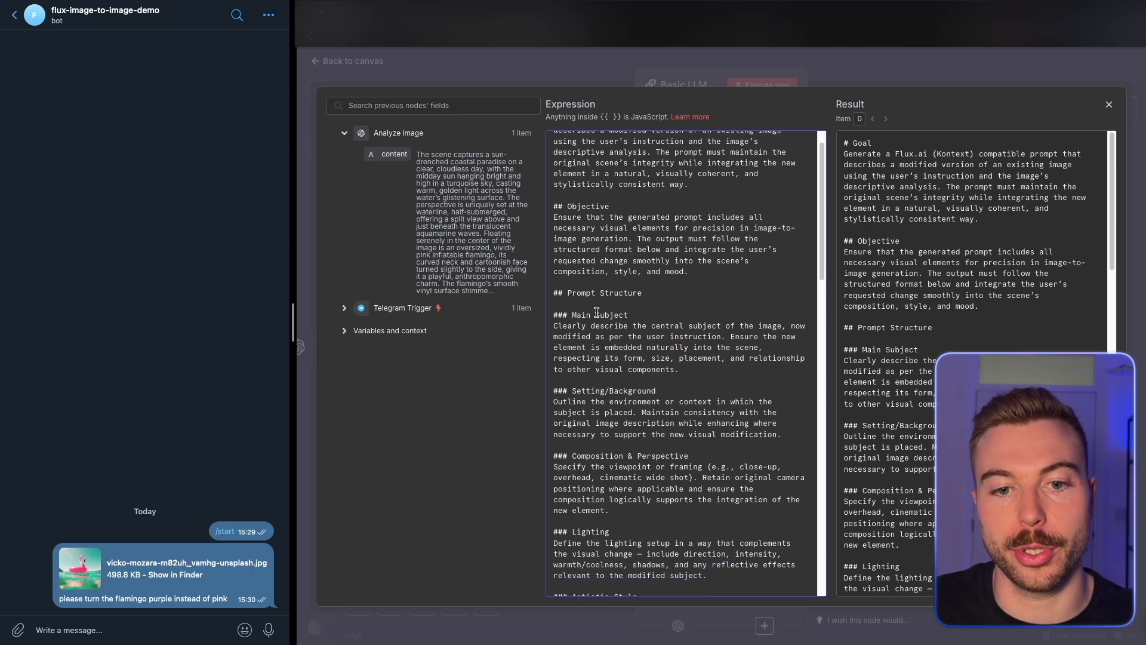
scroll(600, 358, down, 1)
drag(578, 312, 610, 428)
scroll(610, 423, down, 1)
click(610, 422)
scroll(610, 421, down, 5)
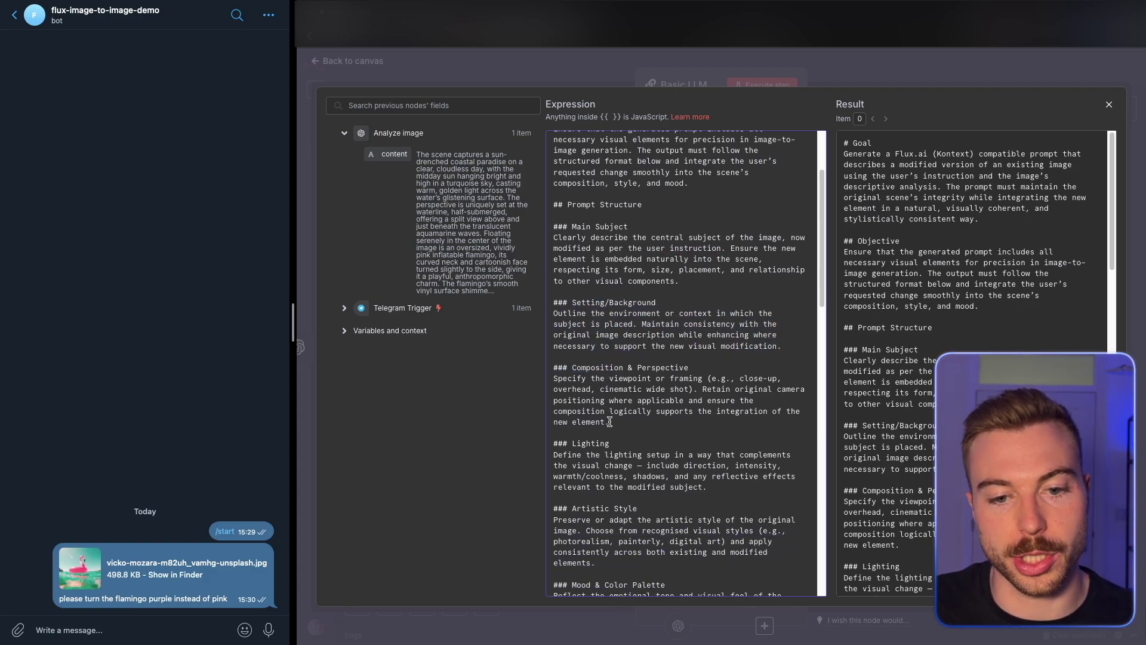
scroll(609, 421, down, 3)
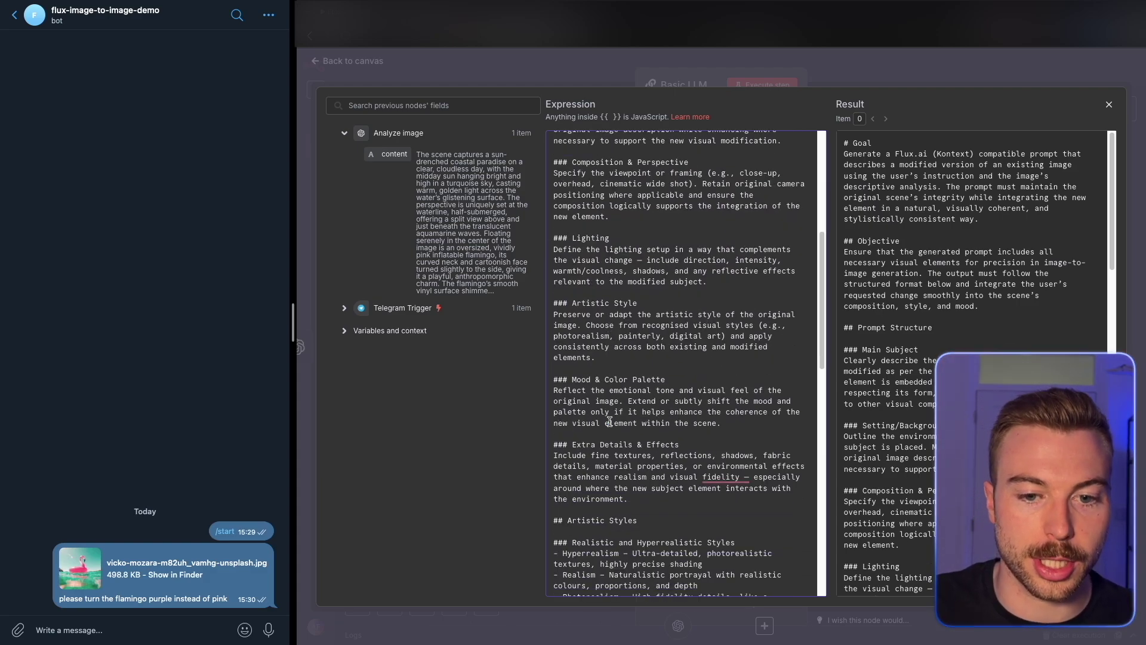
scroll(610, 421, down, 15)
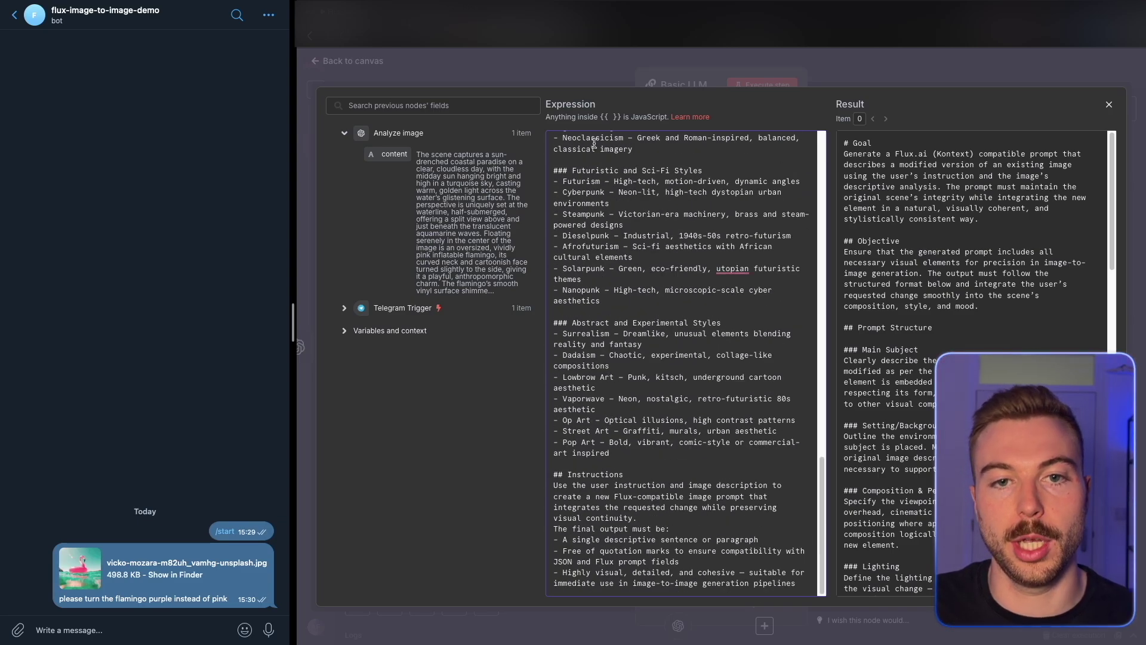
click(589, 89)
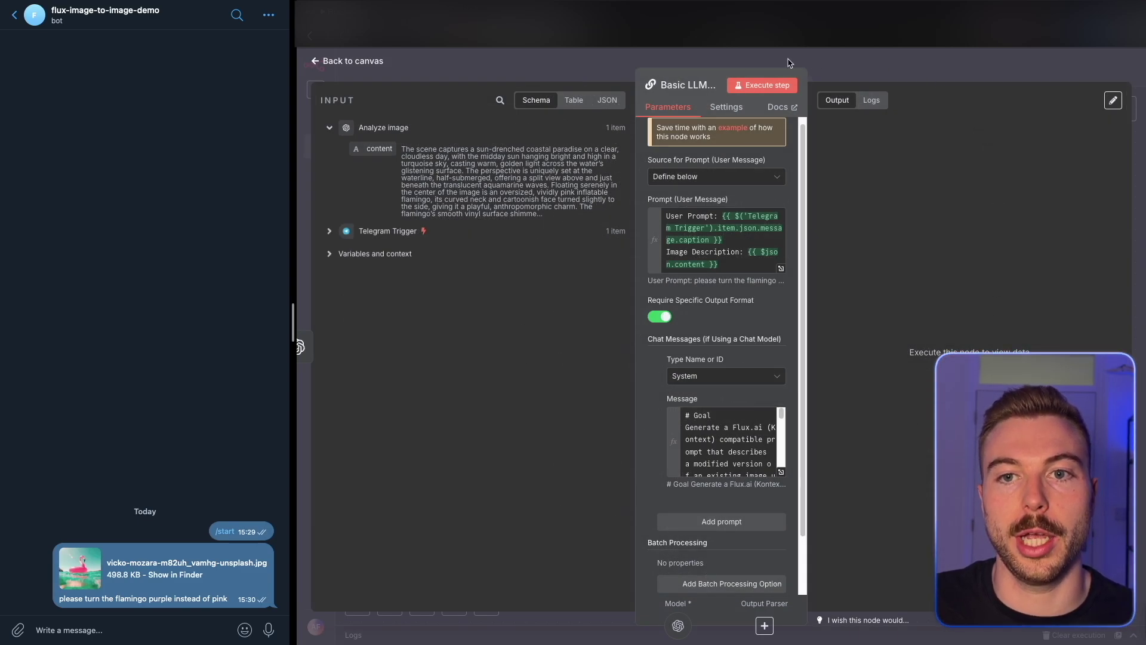
Step: Attach a Structured Output Parser to the Basic LLM Chain, placing it in the AI Inputs section
click(826, 64)
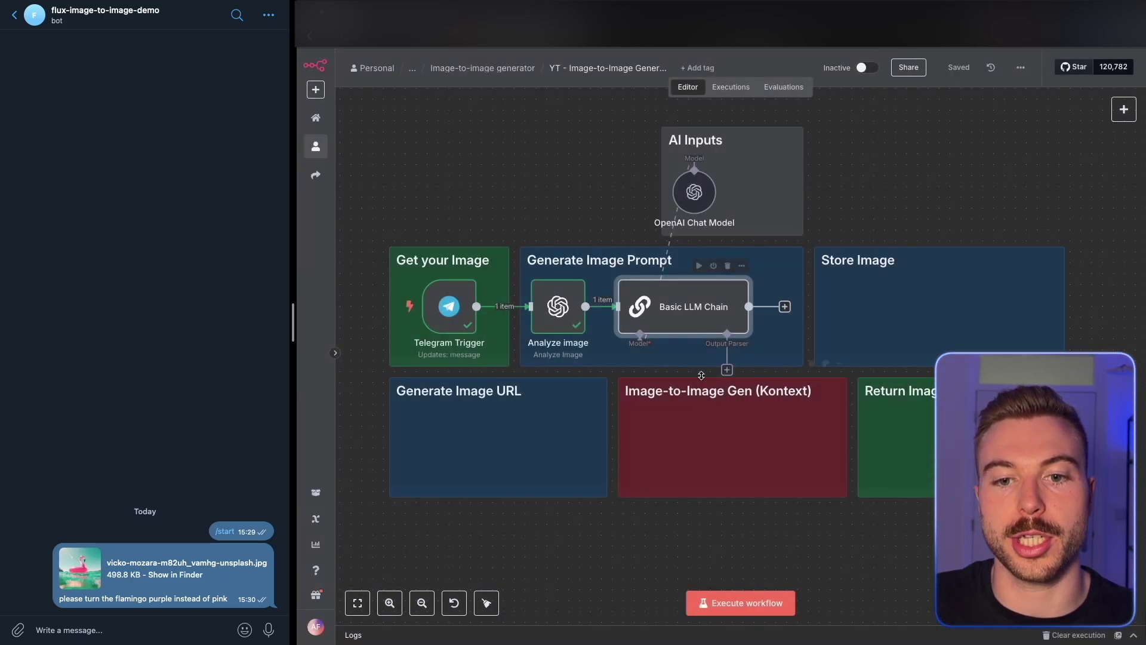
drag(762, 185, 811, 167)
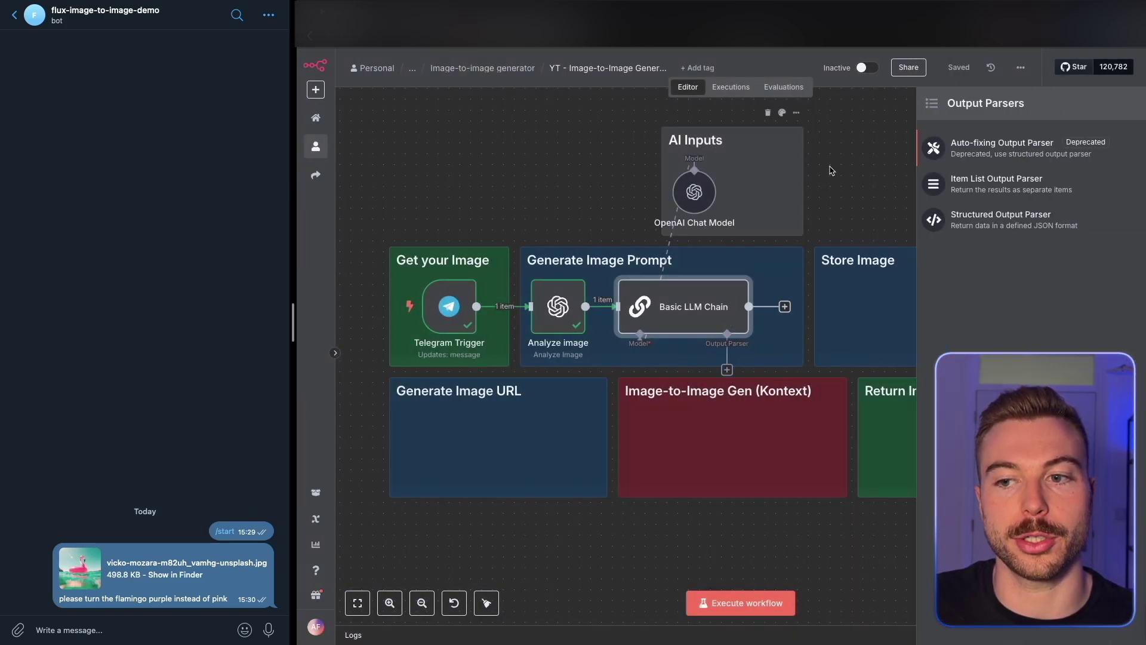
click(1055, 221)
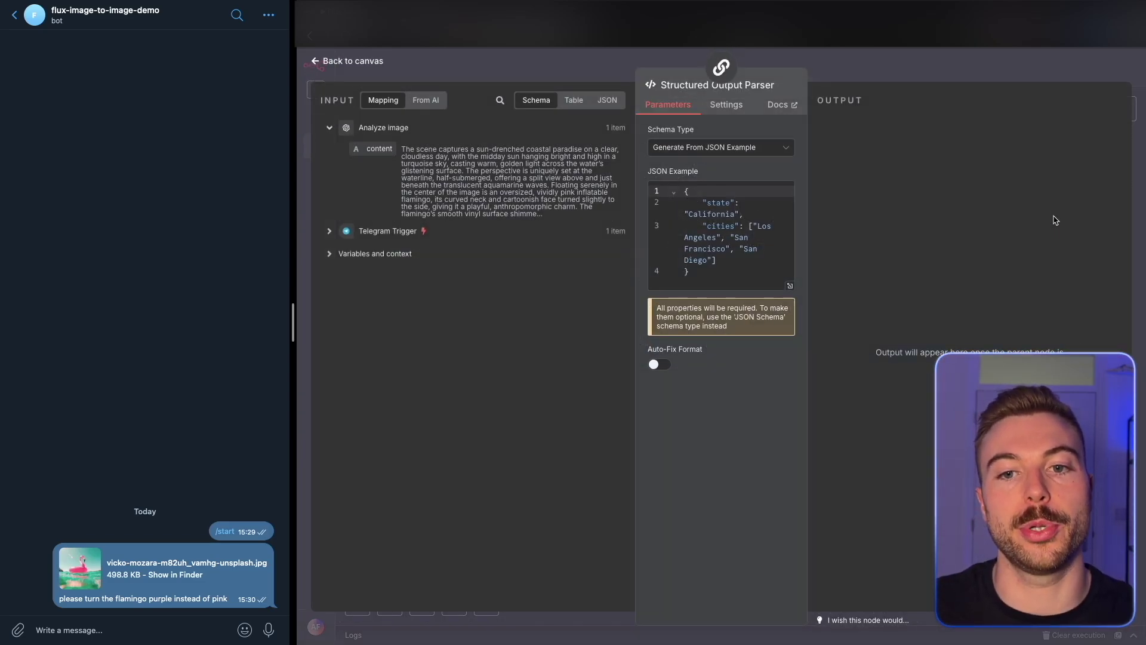
Step: Replace the parser's JSON example with the resource page's Output Structure containing "Request Title" and "Instruction Prompt", and return to the canvas
key(ctrl+Tab)
scroll(775, 249, down, 9)
click(660, 328)
drag(661, 330, 625, 293)
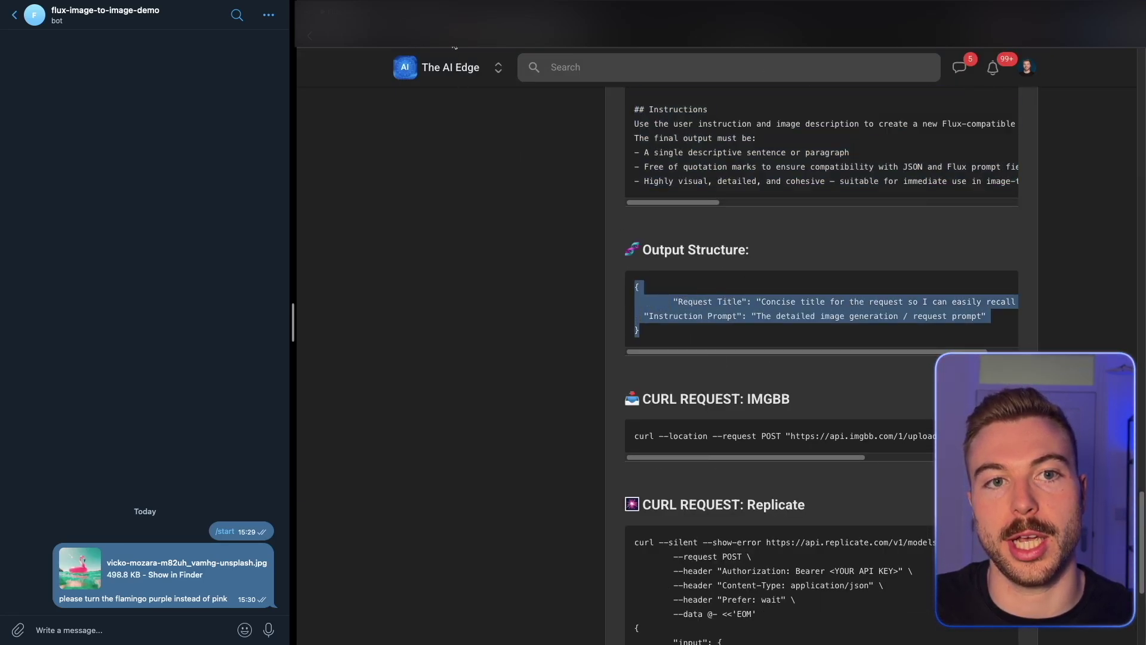
key(ctrl+shift+Tab)
click(721, 245)
key(ctrl+a)
text({   "Request Title": "Concise title for the request so I can easily recall it",   "Instruction Prompt": "The detailed image generation / request prompt" })
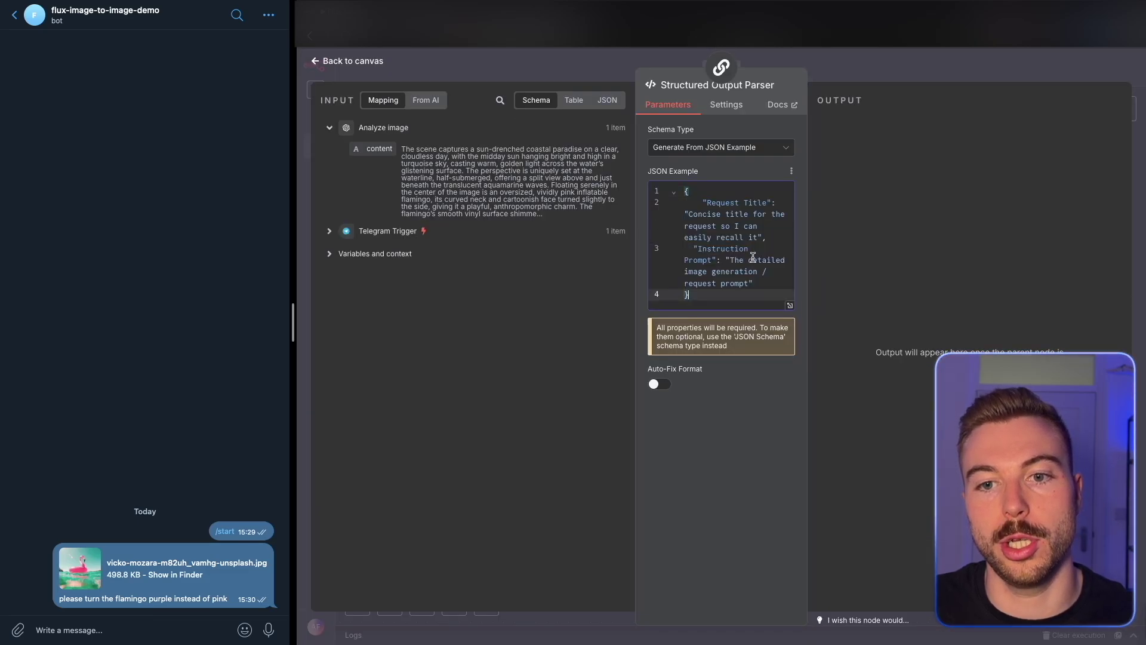
click(871, 64)
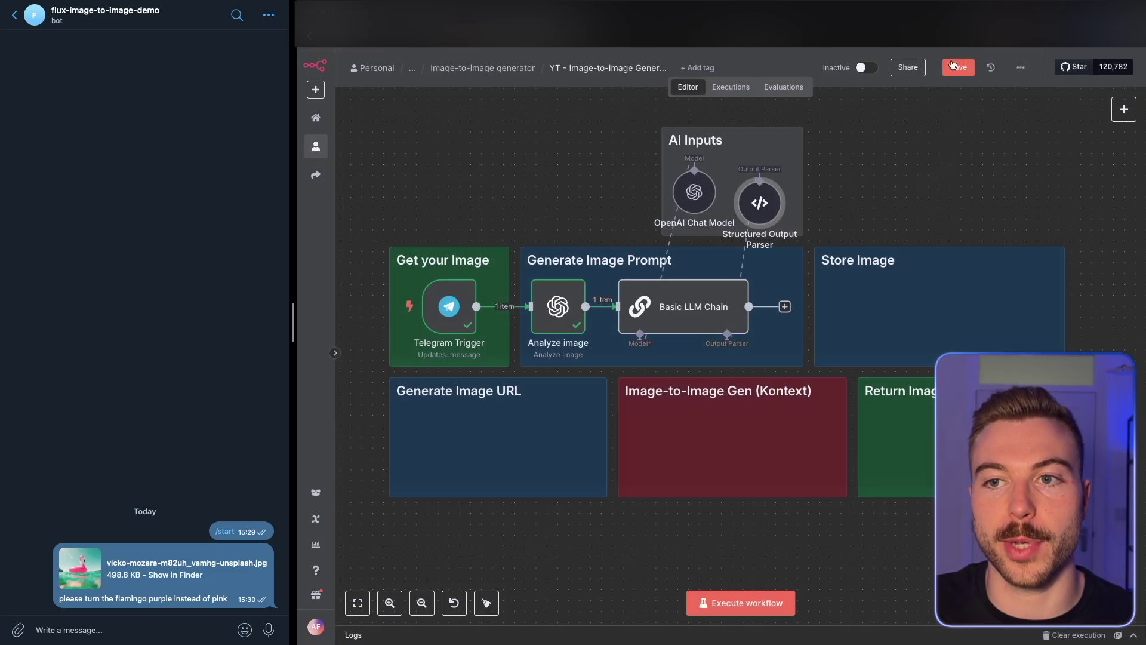
Step: Execute the Basic LLM Chain step from the canvas to test the prompt generation
right_click(677, 322)
click(697, 372)
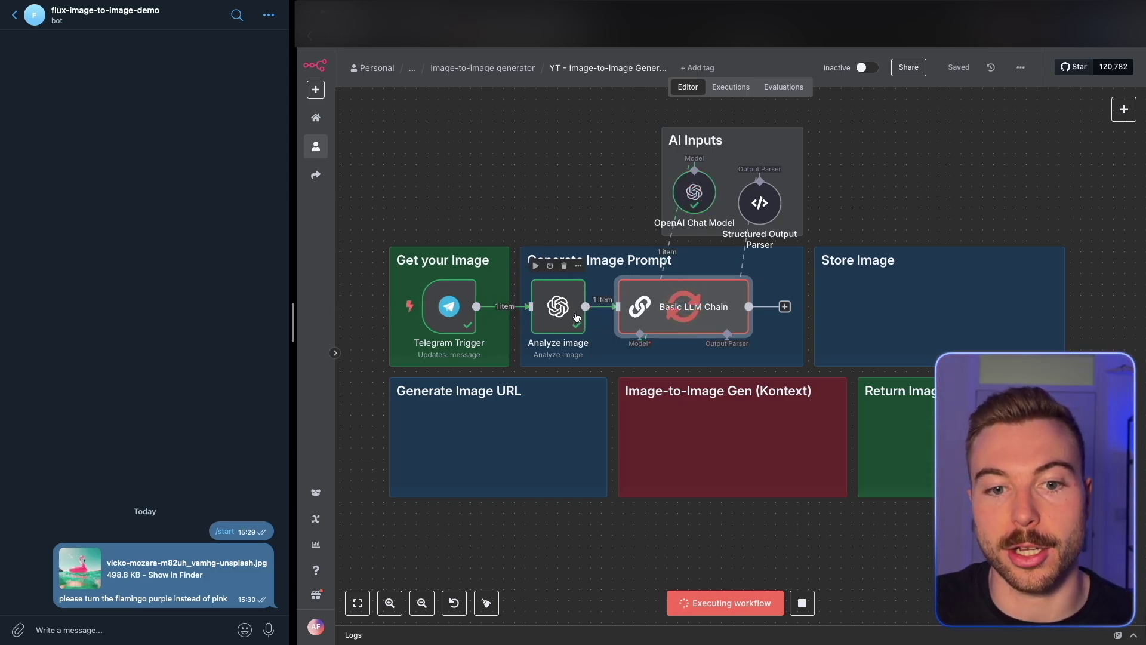
Step: Examine the Basic LLM Chain's output, checking the Request Title and the Instruction Prompt in JSON view, and return to the canvas
double_click(661, 314)
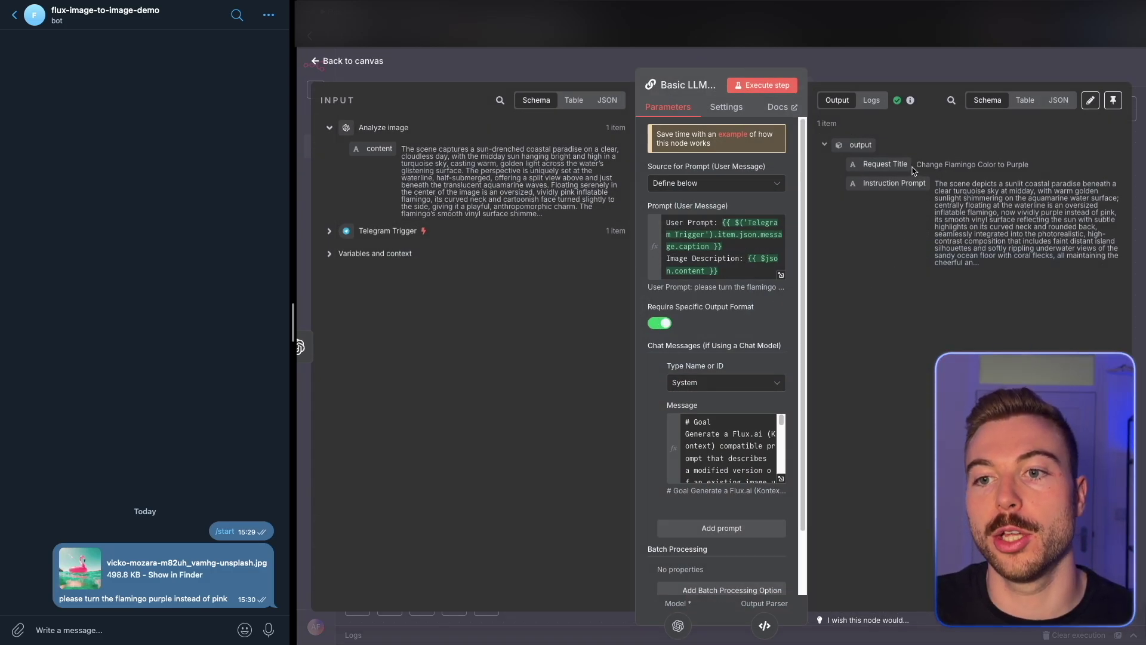
drag(916, 164, 1054, 165)
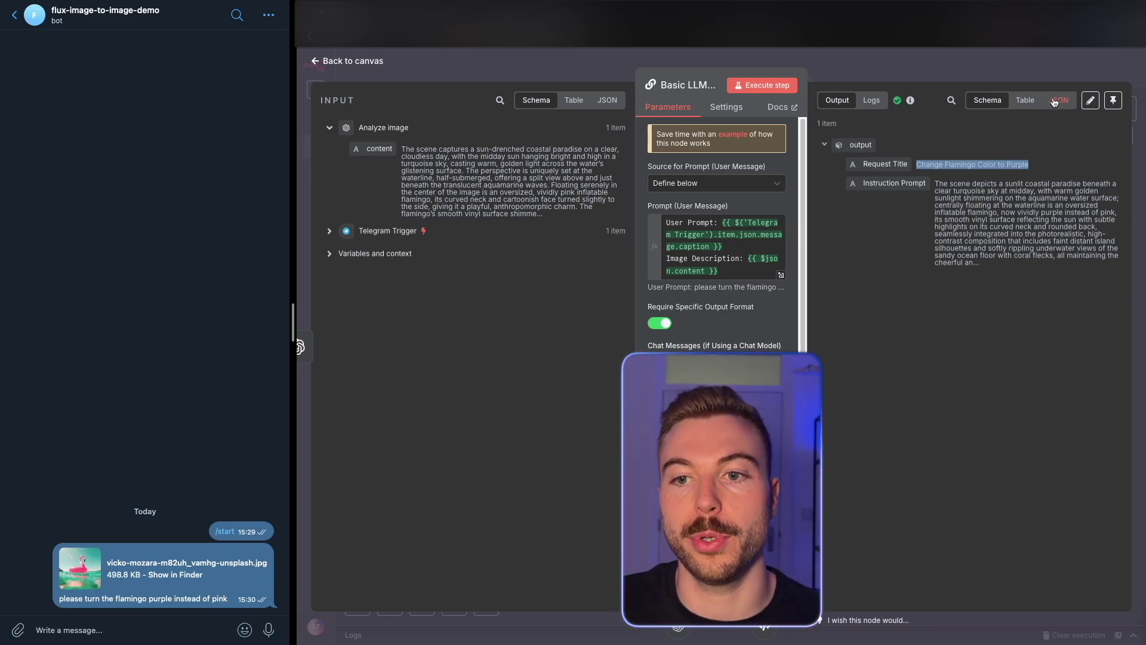
click(1059, 100)
drag(949, 192, 836, 382)
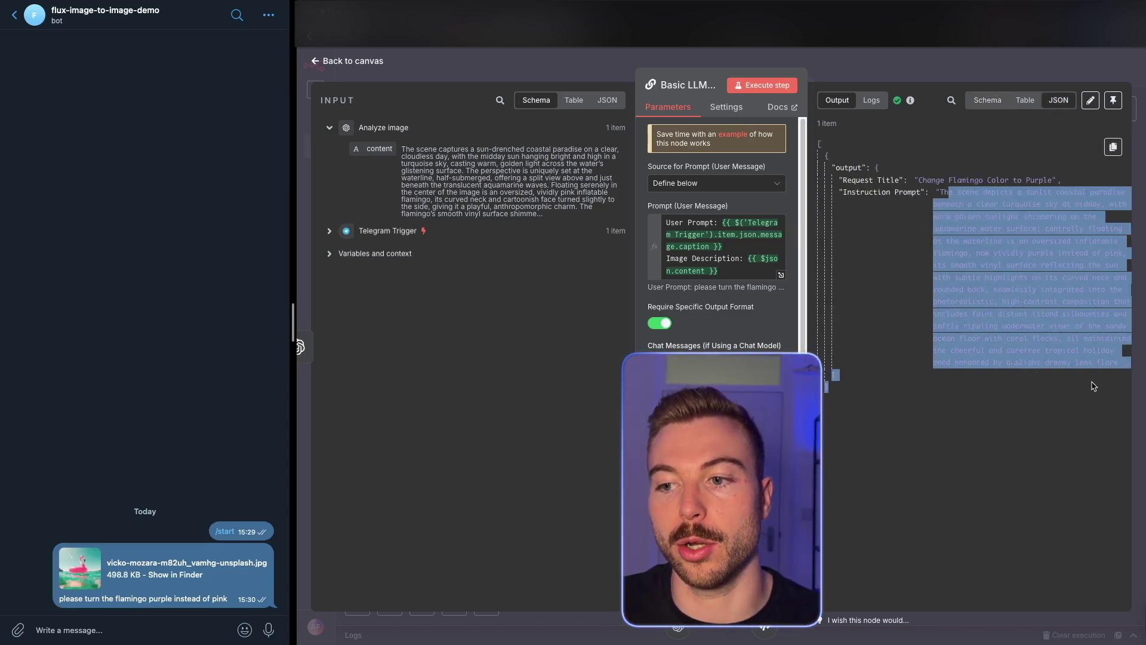
click(1054, 317)
key(Escape)
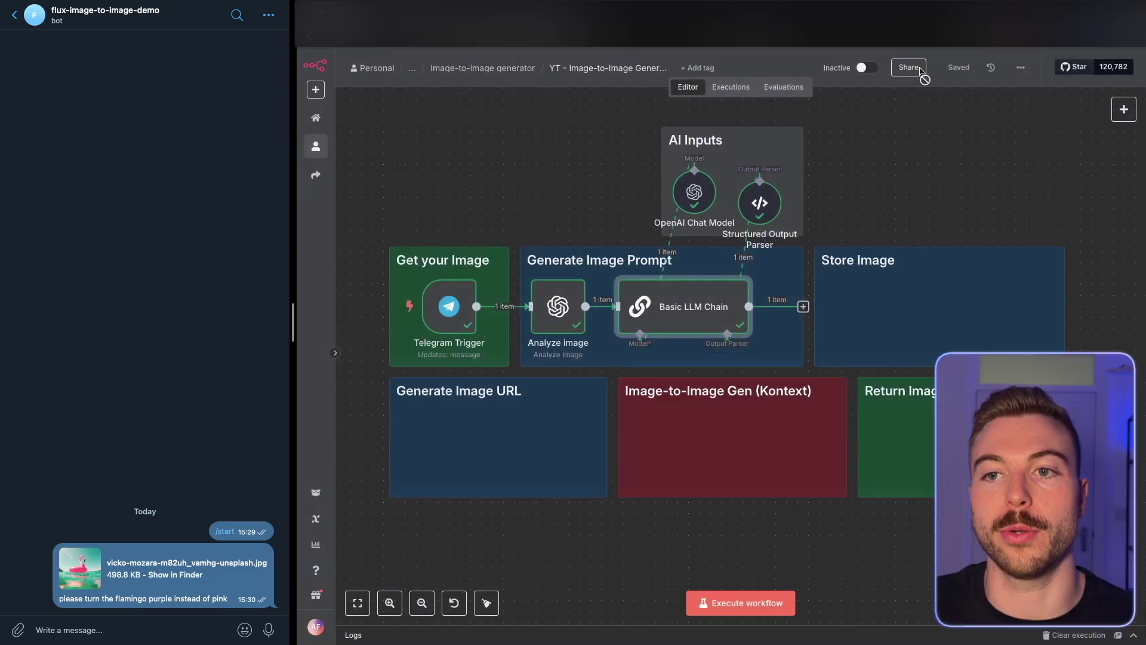
Step: Add a Google Drive node with the Create folder action after the Basic LLM Chain, in the Store Image section
drag(891, 186, 830, 176)
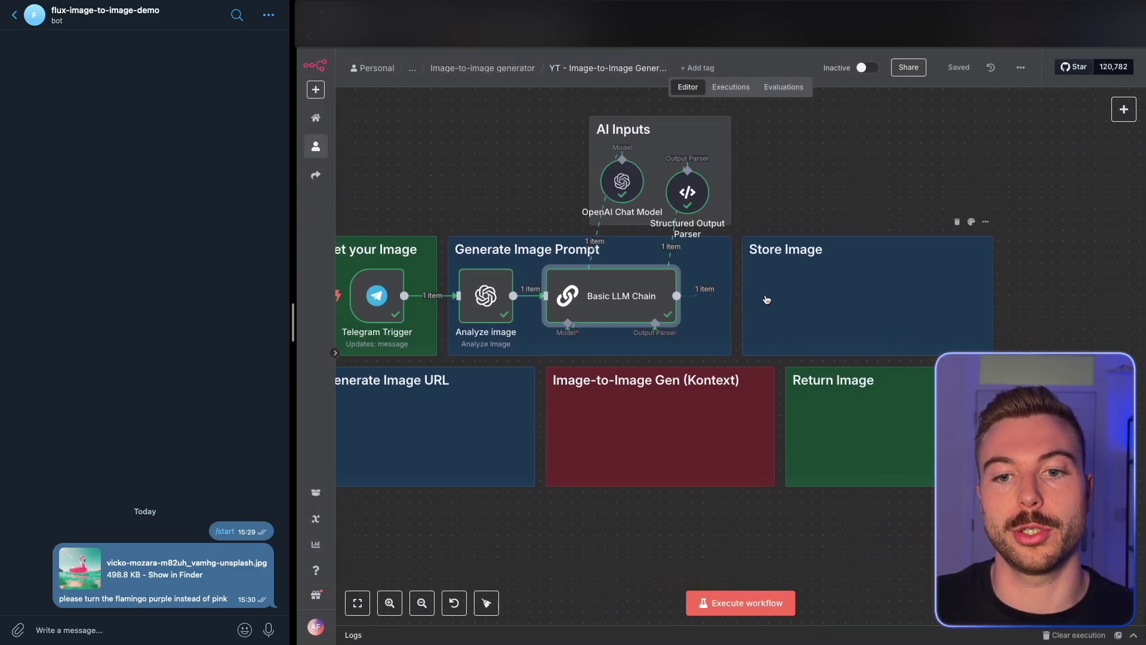
key(Tab)
text(google drive)
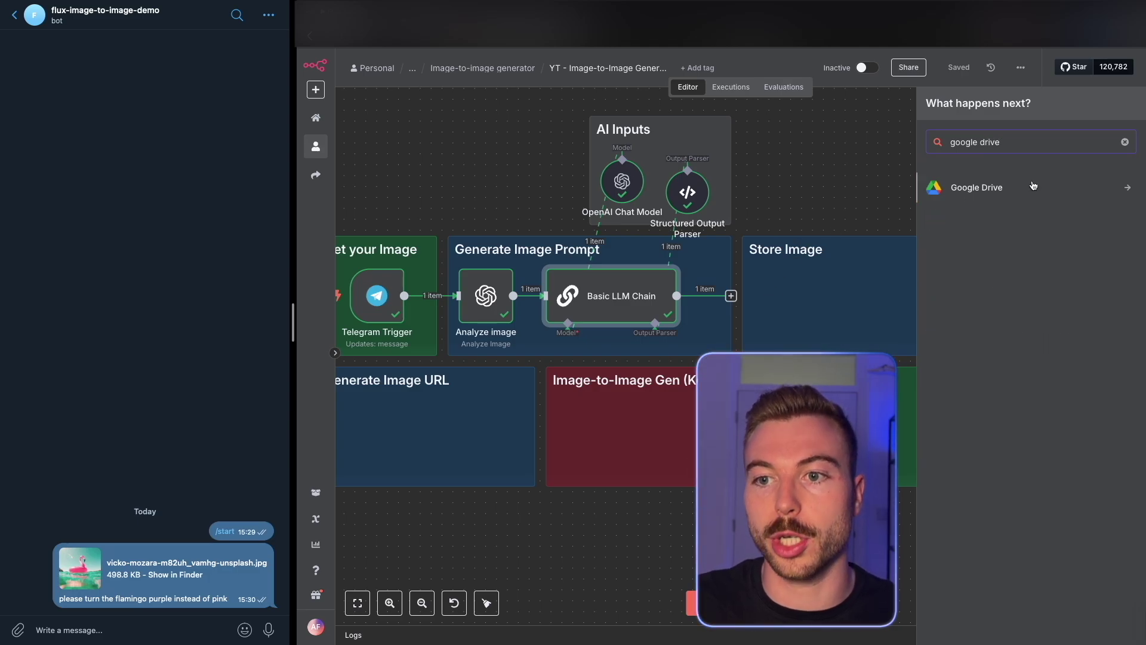
key(Return)
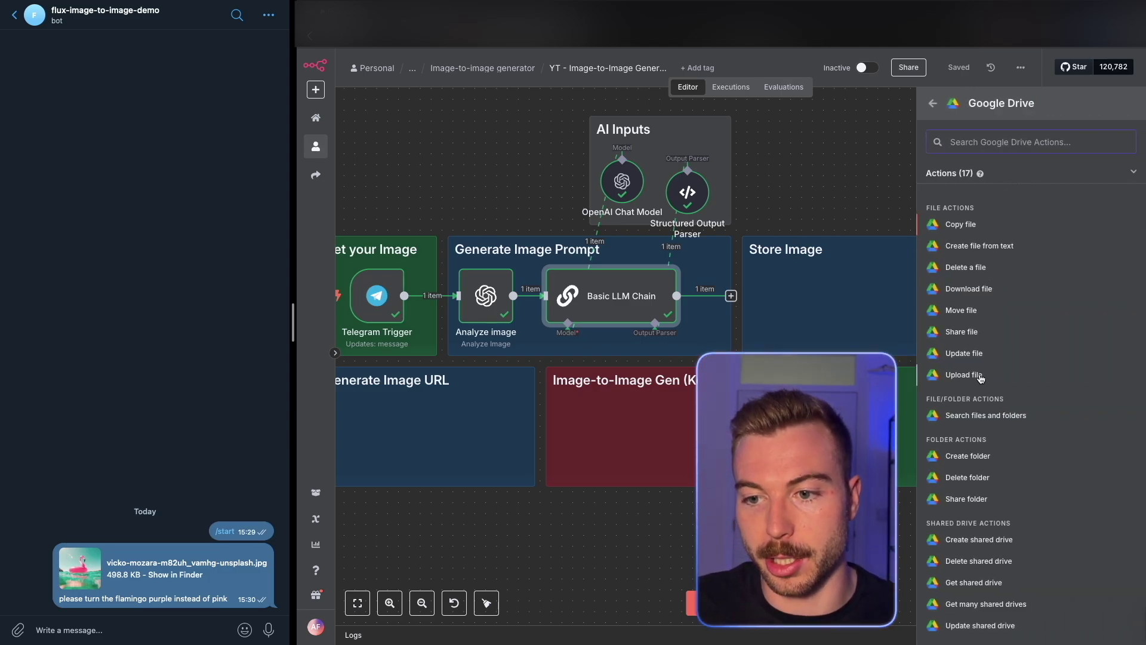
text(cre)
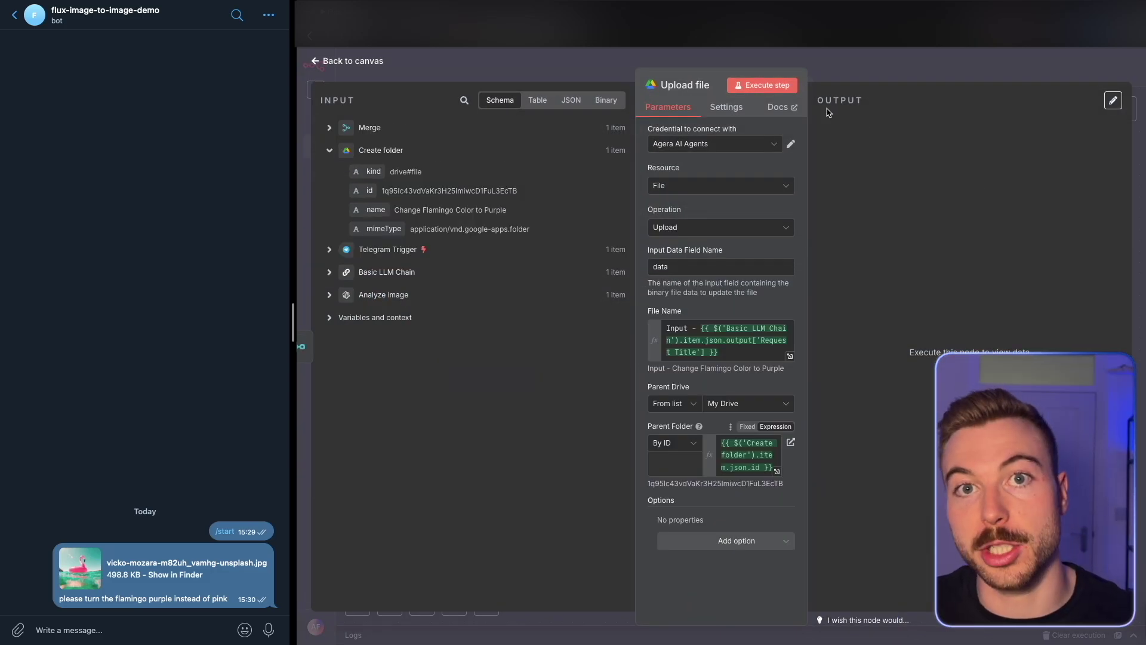
Step: Open a new Google Drive credential from the Upload file node, read the linked Google OAuth2 setup documentation, and leave the credential form
click(719, 151)
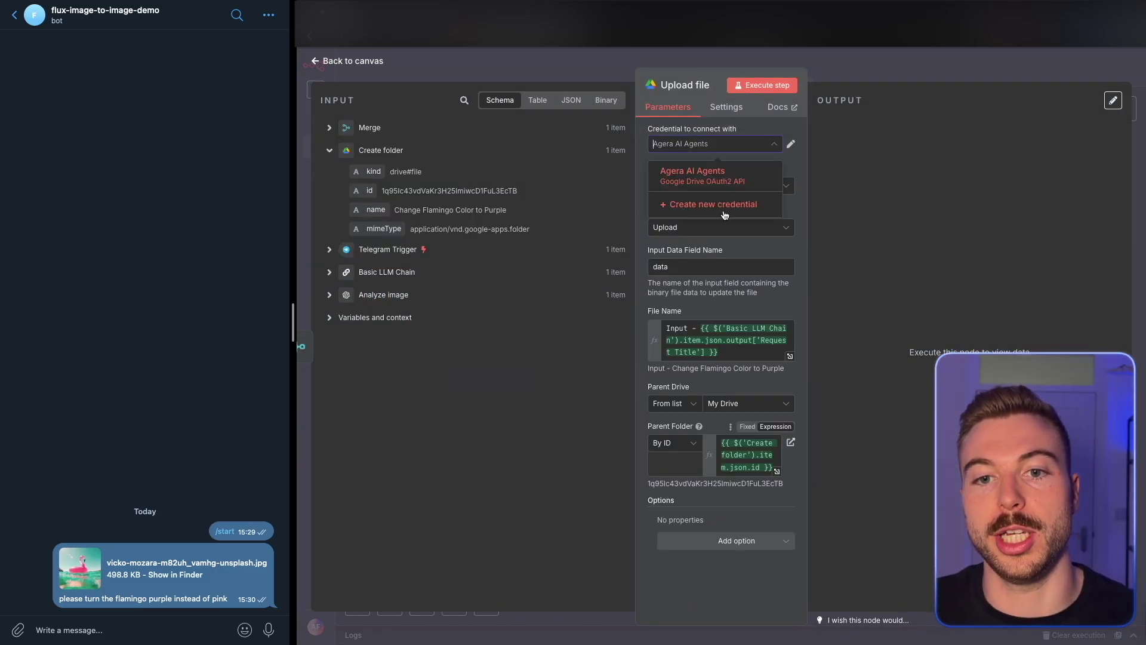
click(721, 213)
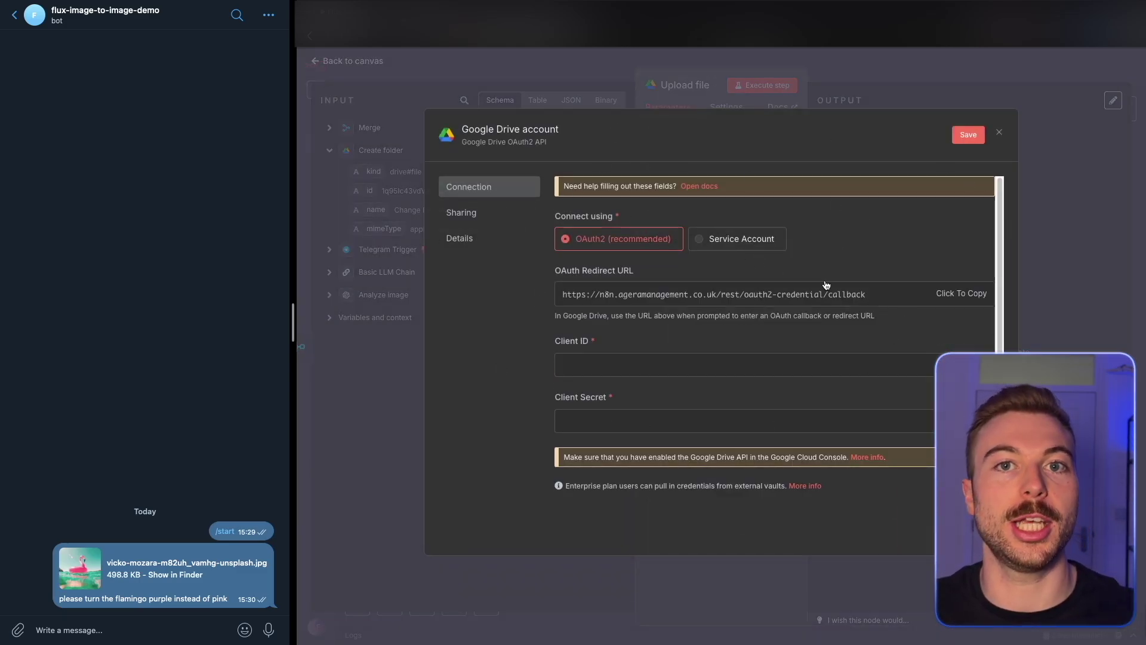
click(699, 186)
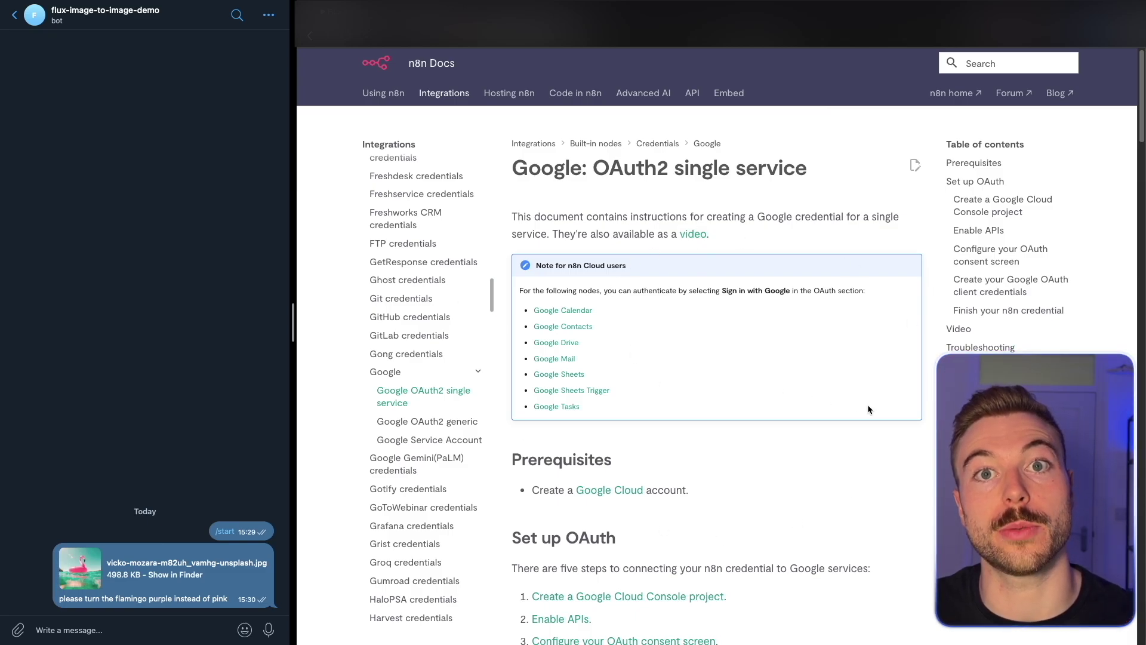
scroll(866, 404, down, 6)
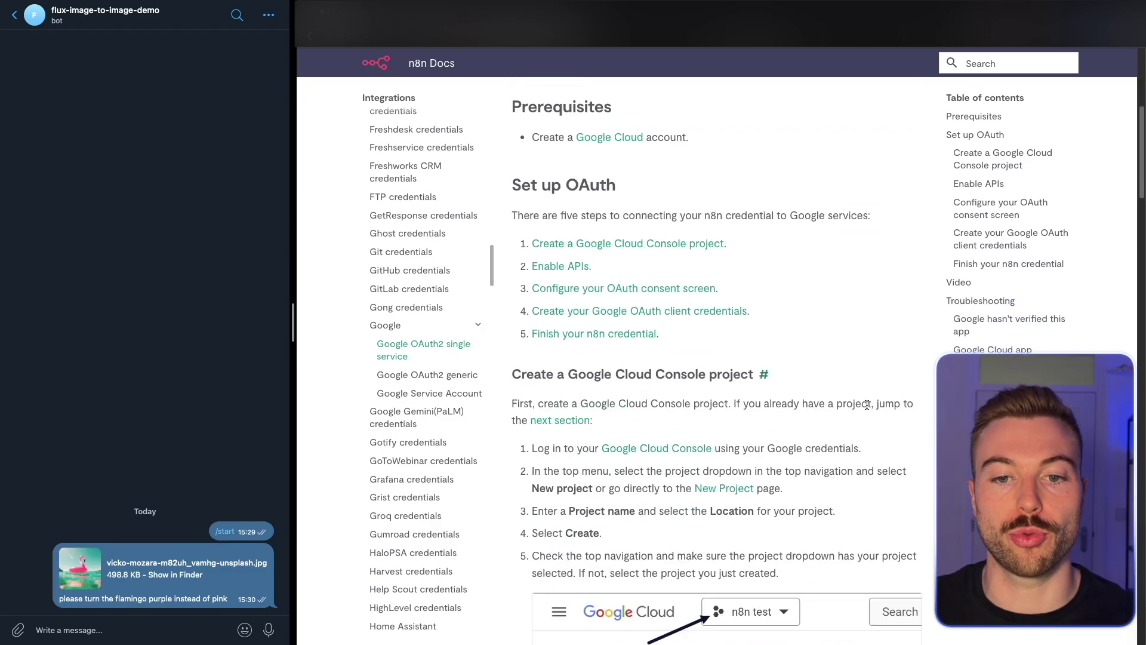
scroll(867, 405, down, 10)
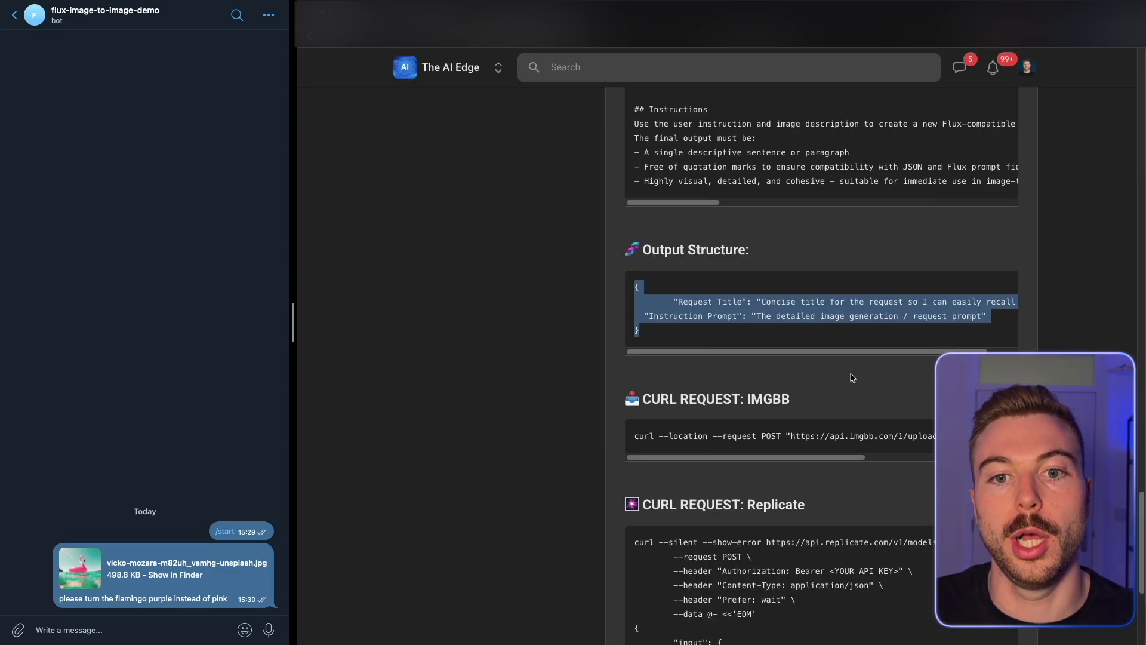
scroll(854, 381, down, 5)
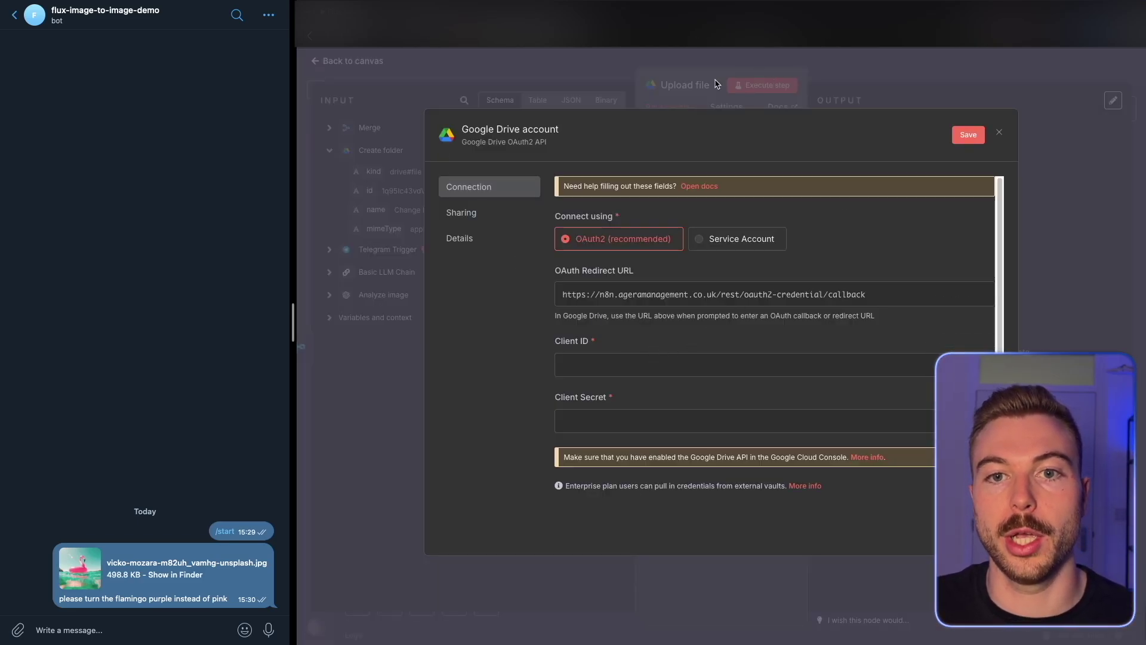
click(707, 82)
click(755, 373)
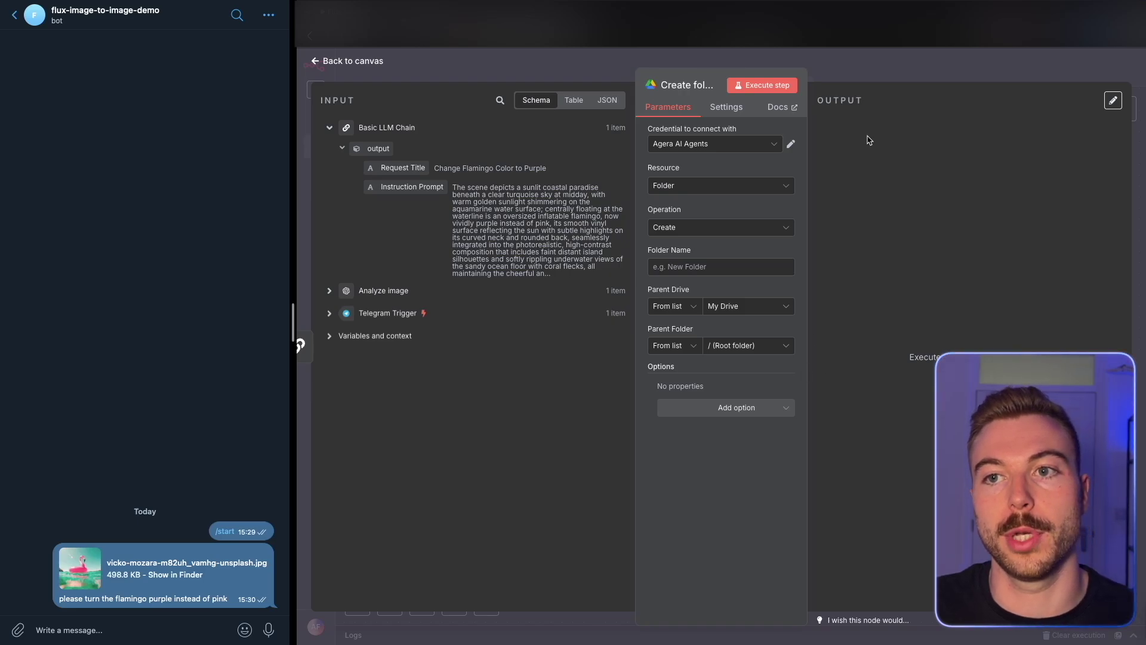
Step: Map the Basic LLM Chain's Request Title to the Create folder node's Folder Name and set the Parent Folder to Requests
drag(403, 168, 662, 253)
drag(402, 170, 672, 264)
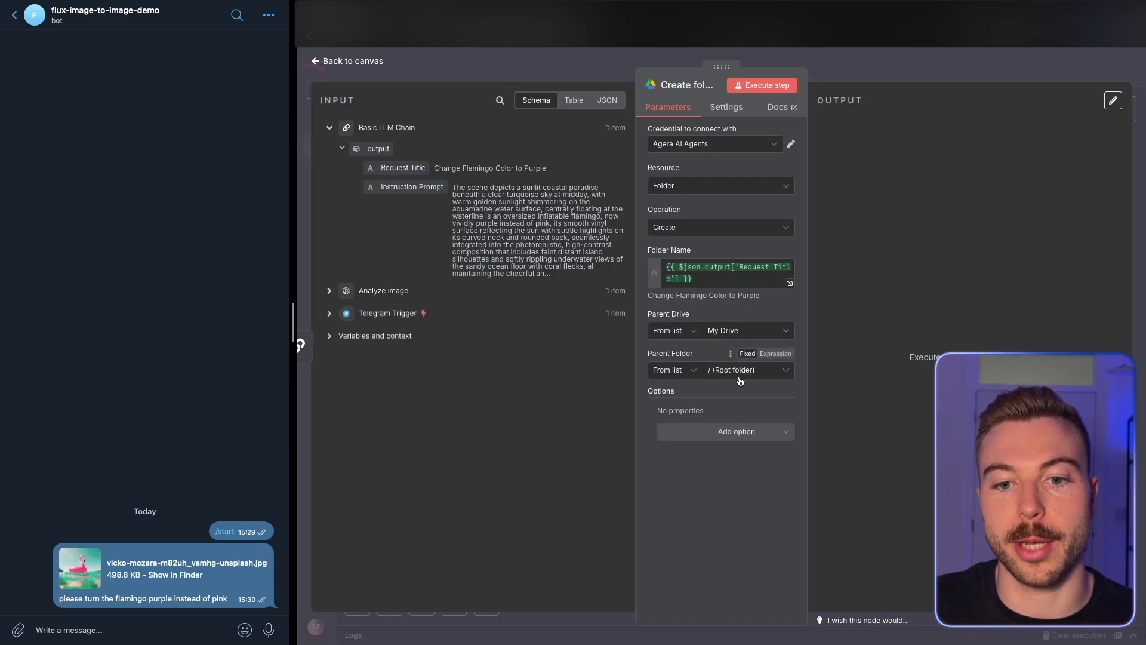
click(740, 375)
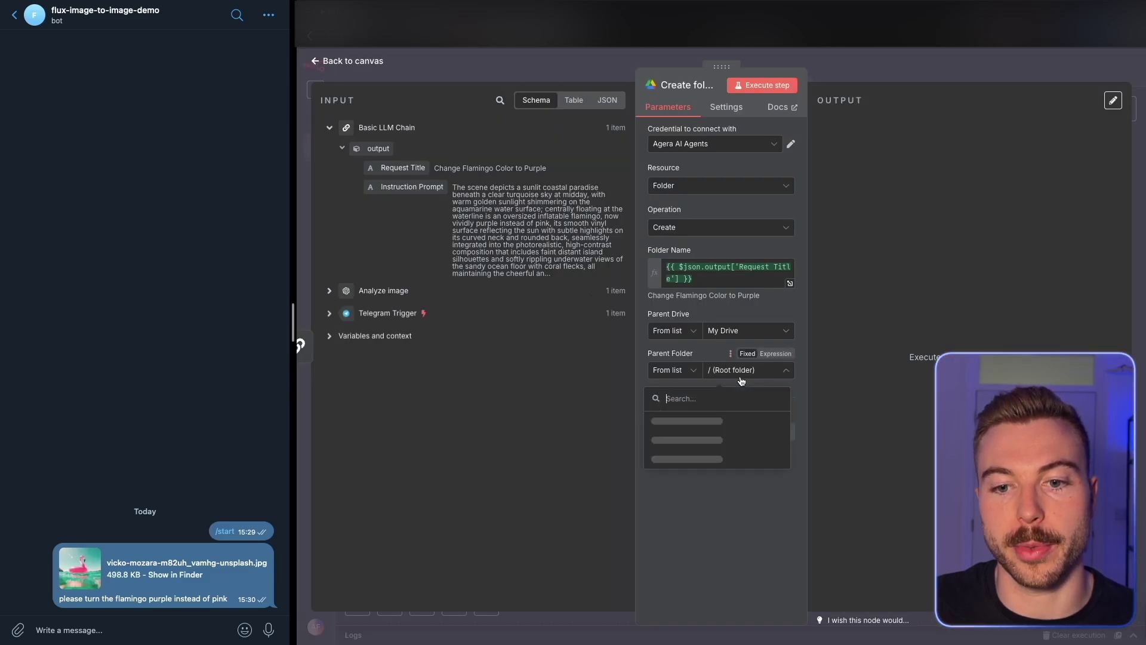
text(request)
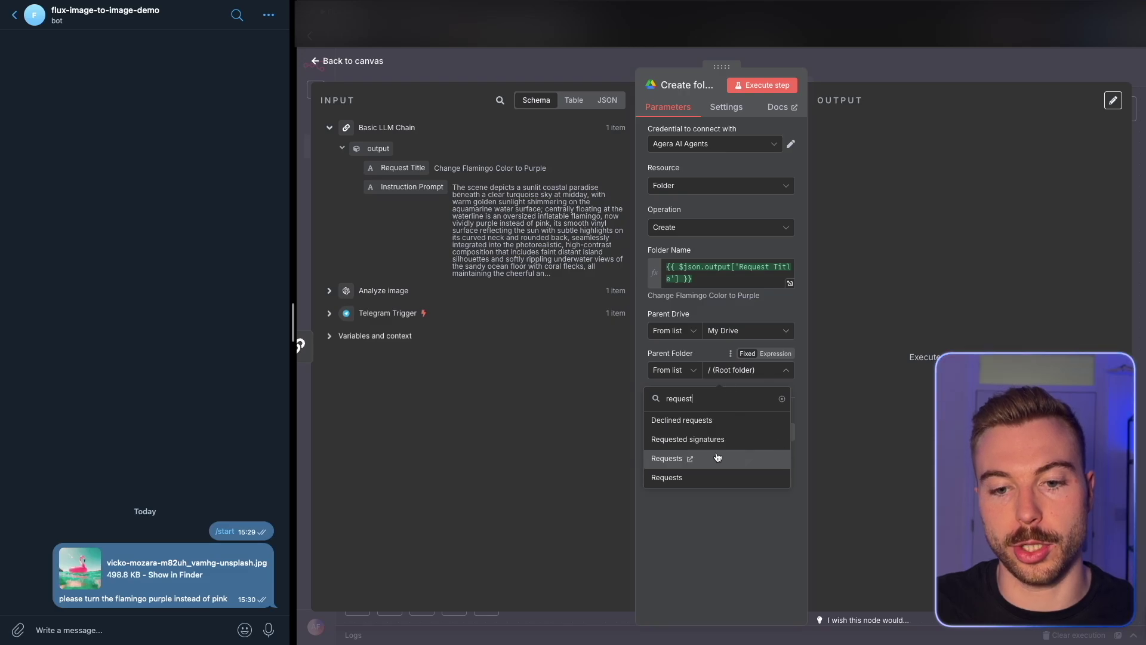
click(691, 459)
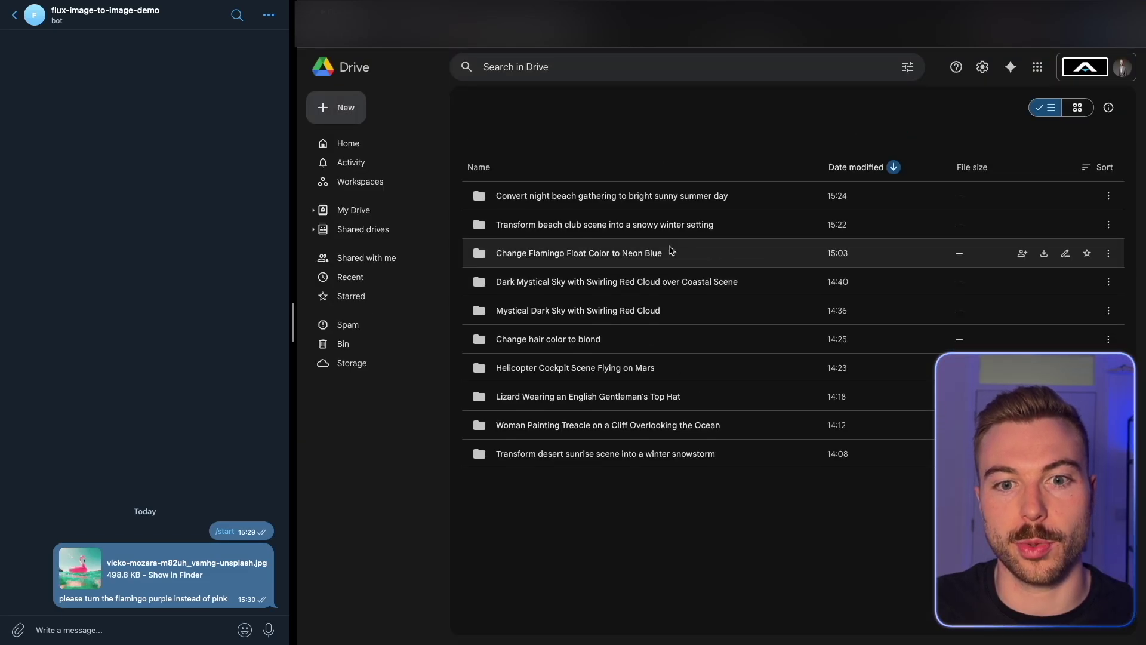
key(super+w)
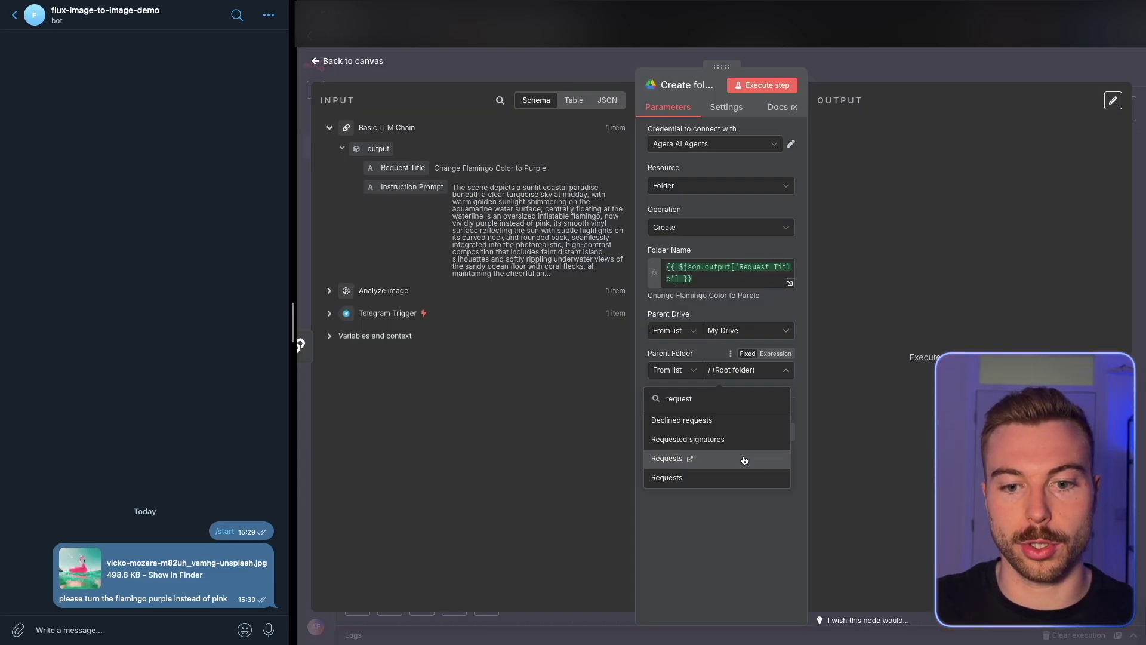
click(693, 458)
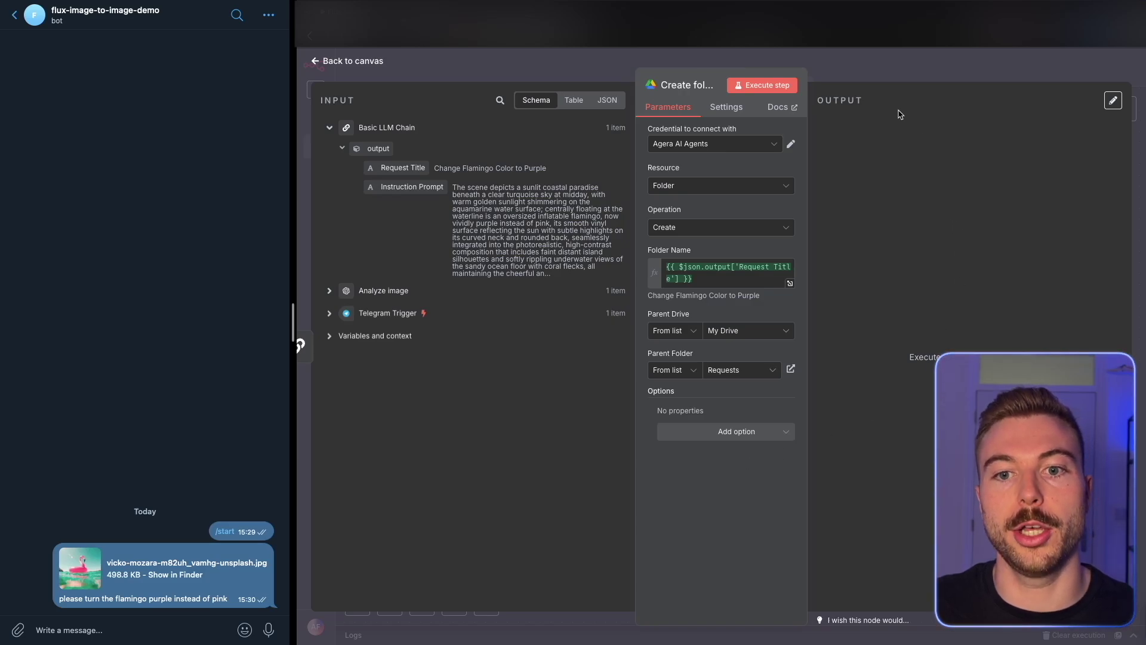
Step: Execute the Create folder step, check the Requests folder in Google Drive for the new folder, and return to the n8n canvas
drag(649, 295, 761, 296)
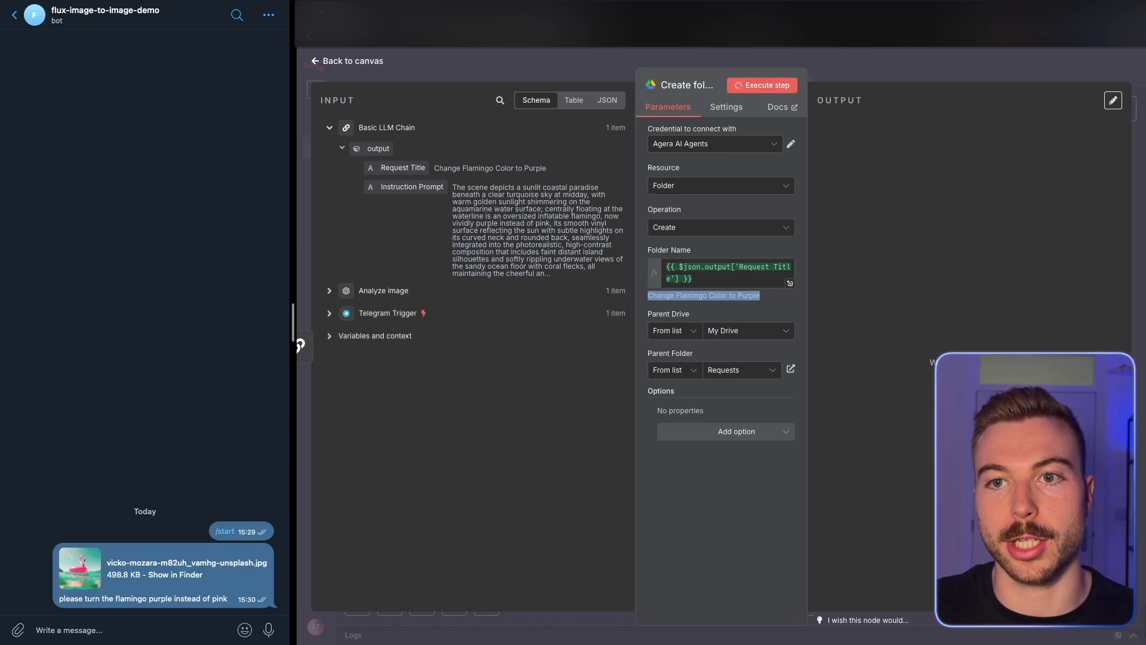
key(ctrl+Tab)
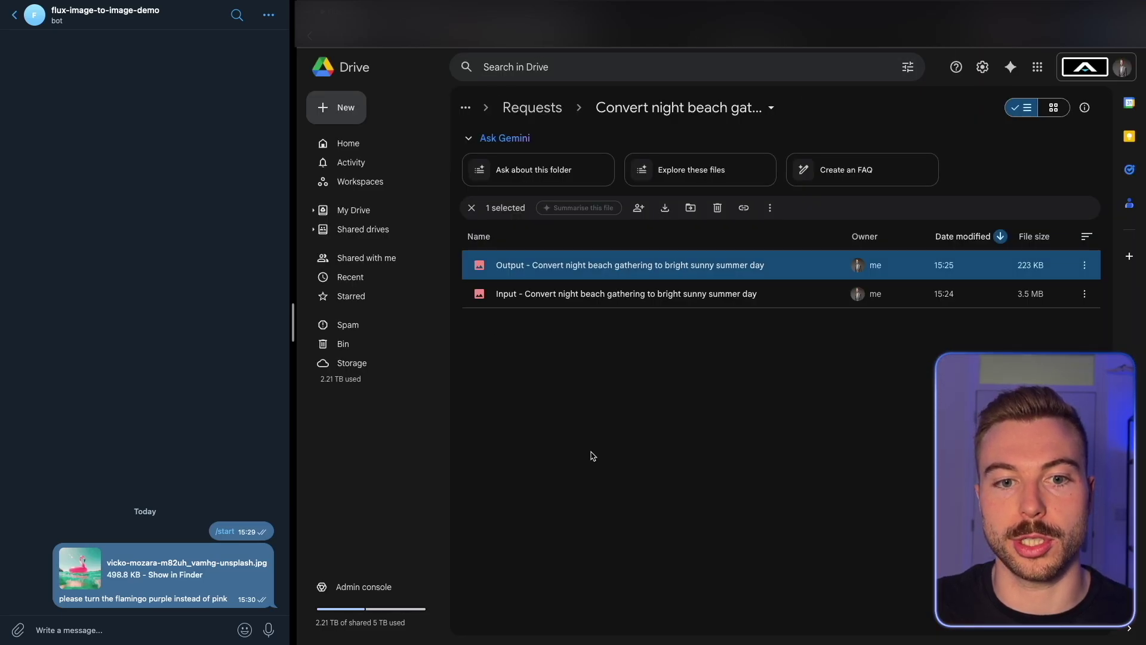
click(544, 109)
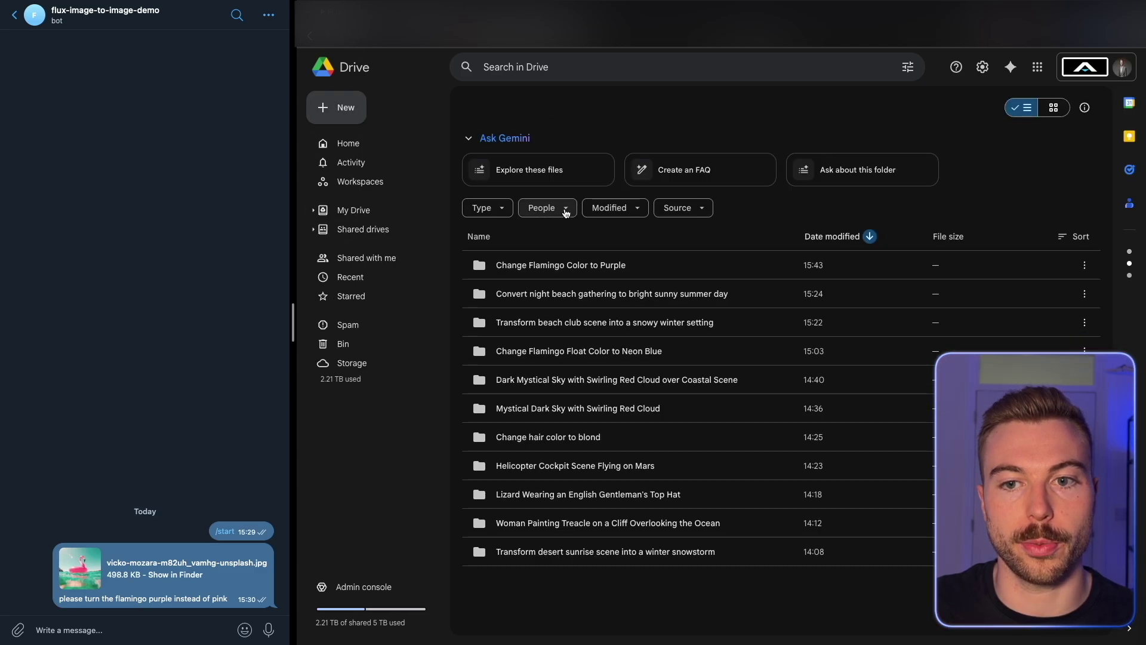
key(ctrl+shift+Tab)
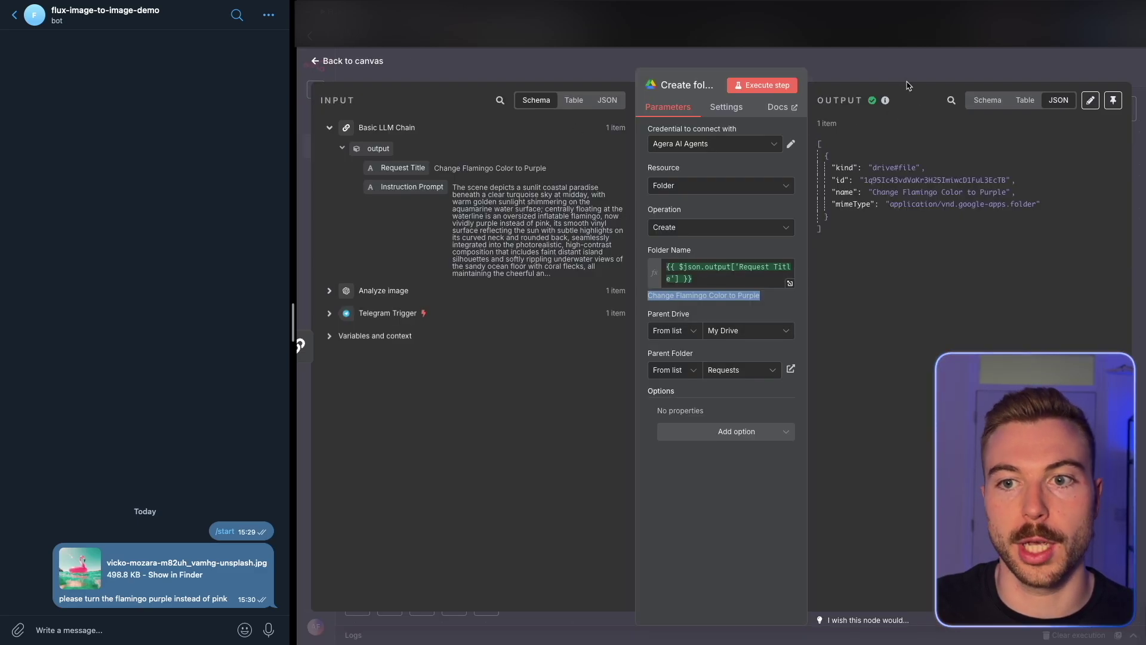
click(958, 75)
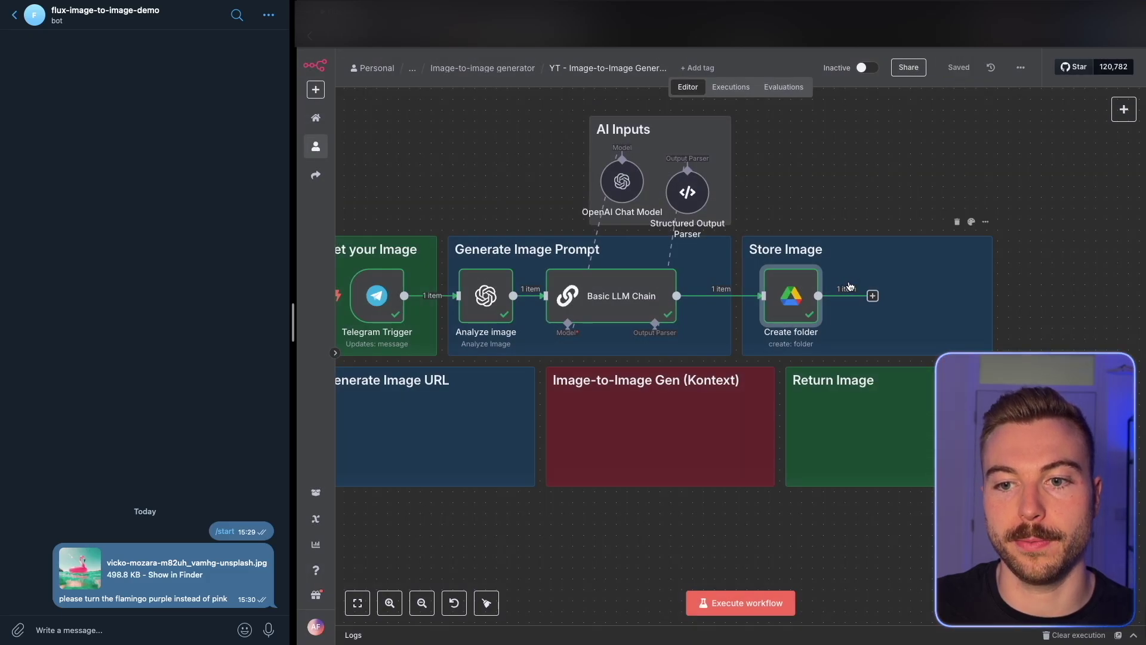
Step: Add a Merge node after Create folder, with Mode set to Combine and Combine By set to All Possible Combinations
click(873, 295)
text(mer)
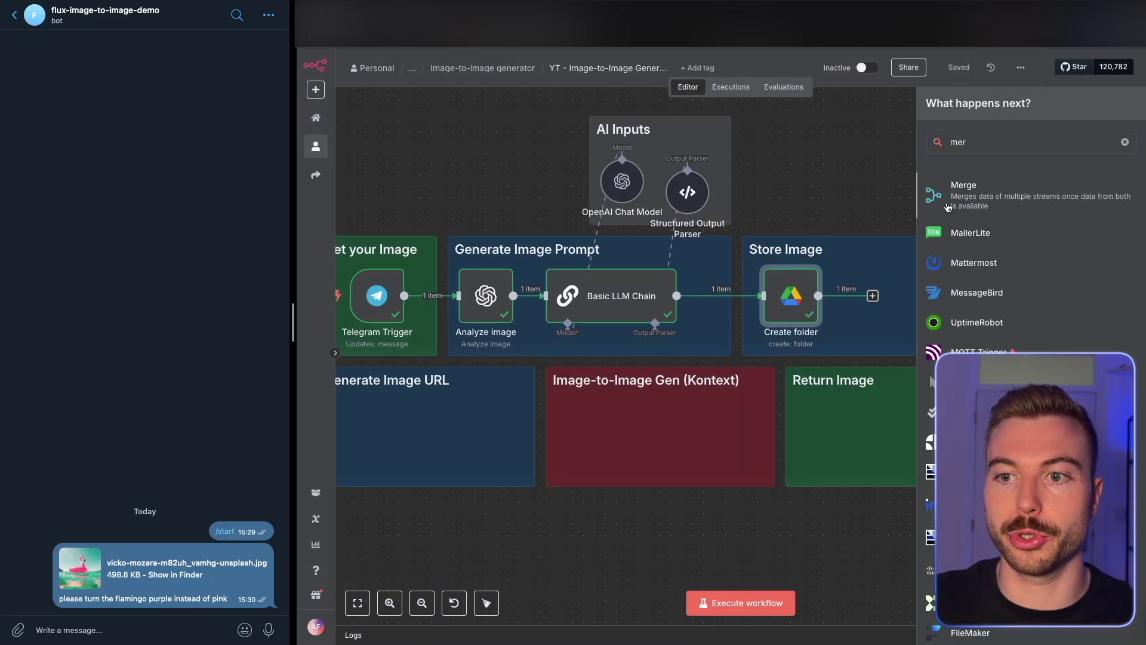
click(948, 207)
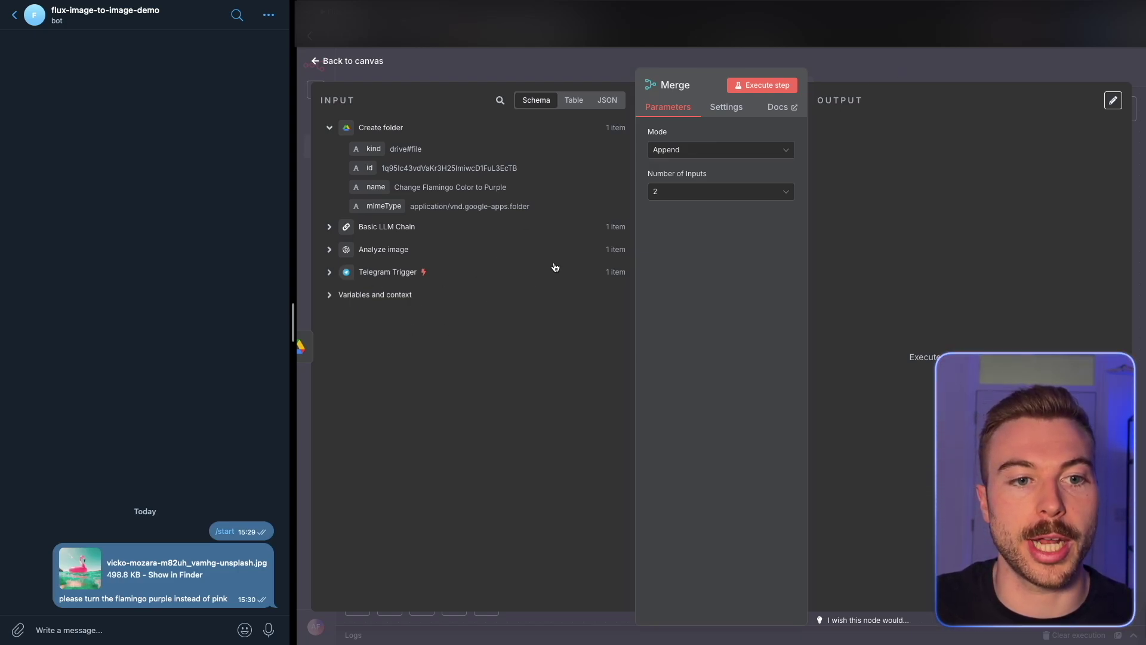
click(703, 152)
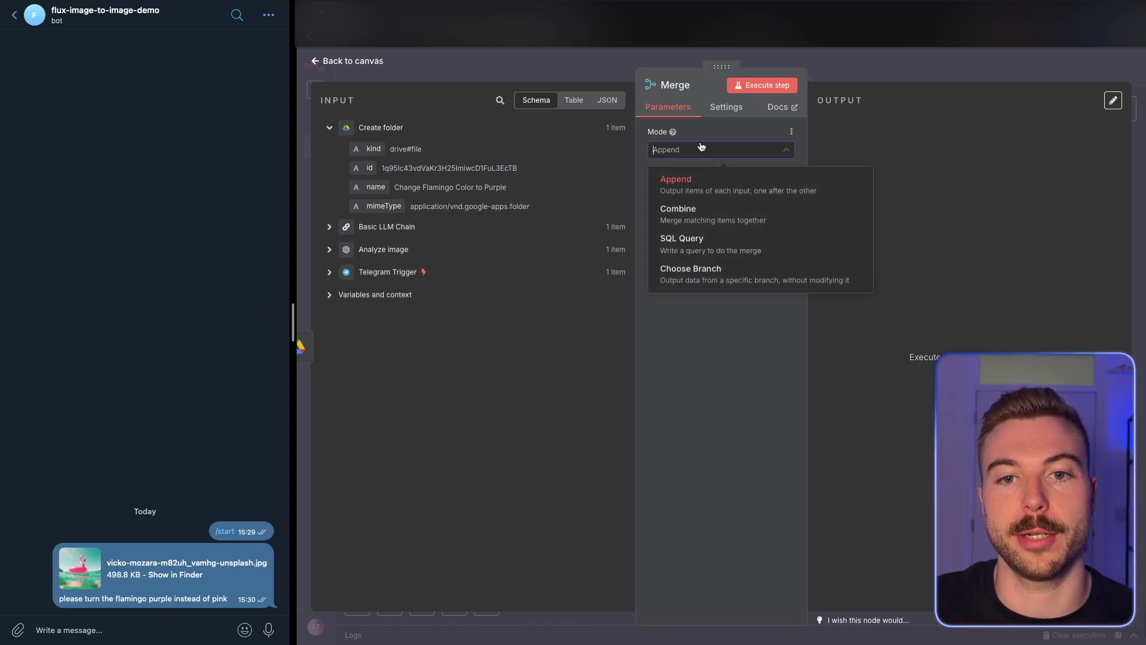
click(702, 214)
click(690, 191)
click(693, 276)
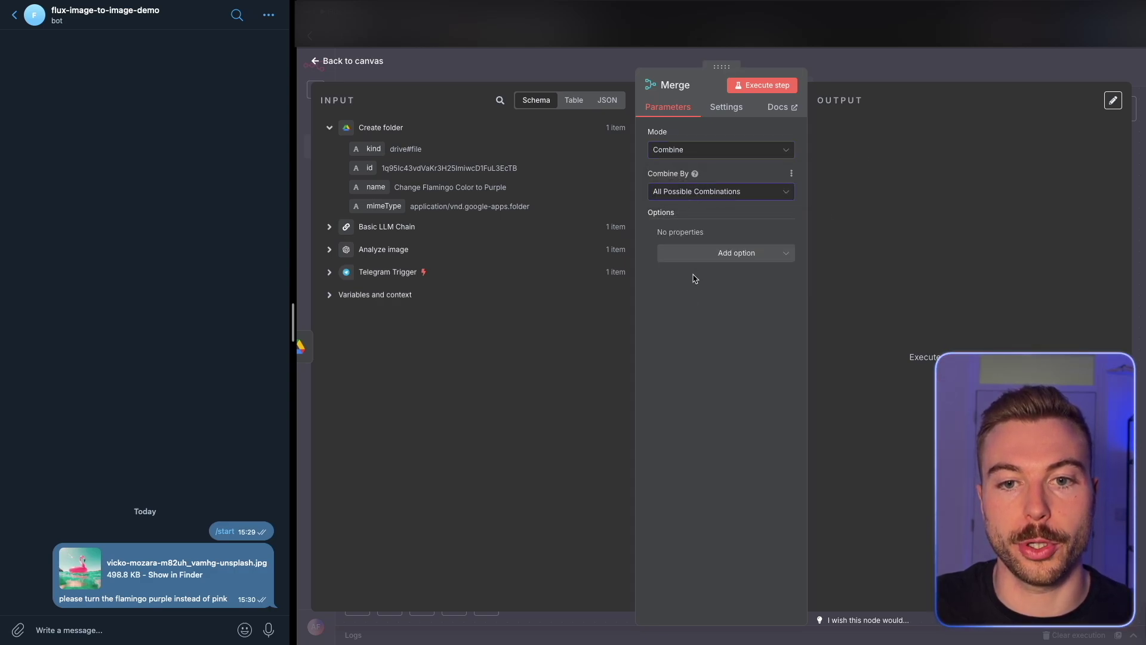
key(Escape)
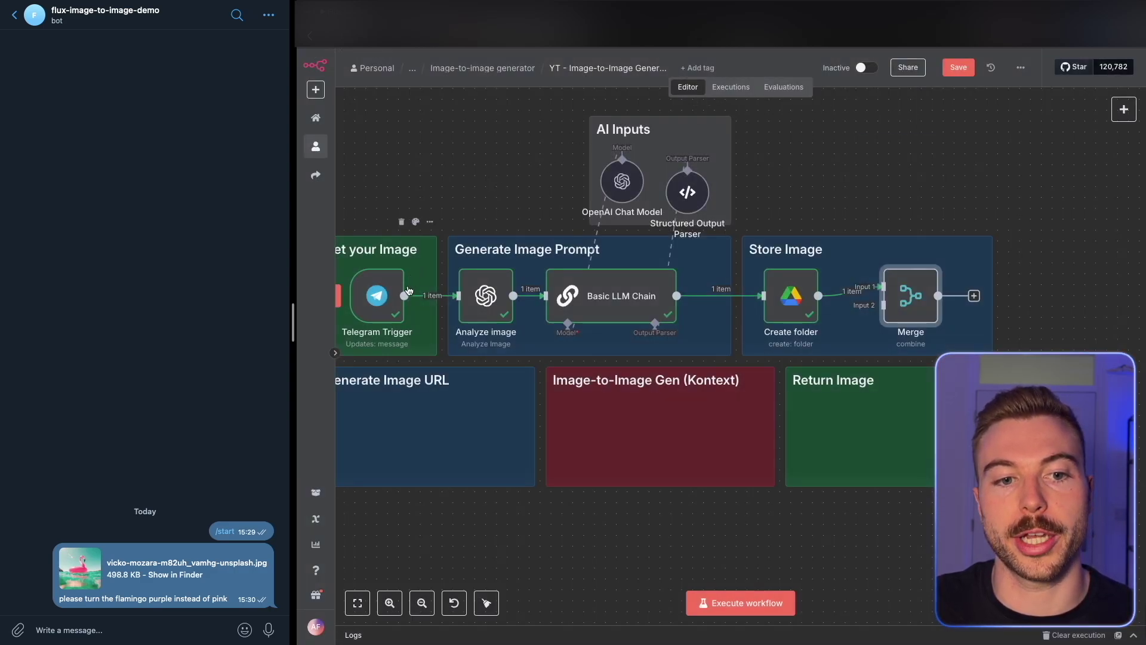
Step: Connect the Telegram Trigger to the Merge node's Input 2 and execute the Merge step to check its binary output
drag(404, 295, 862, 308)
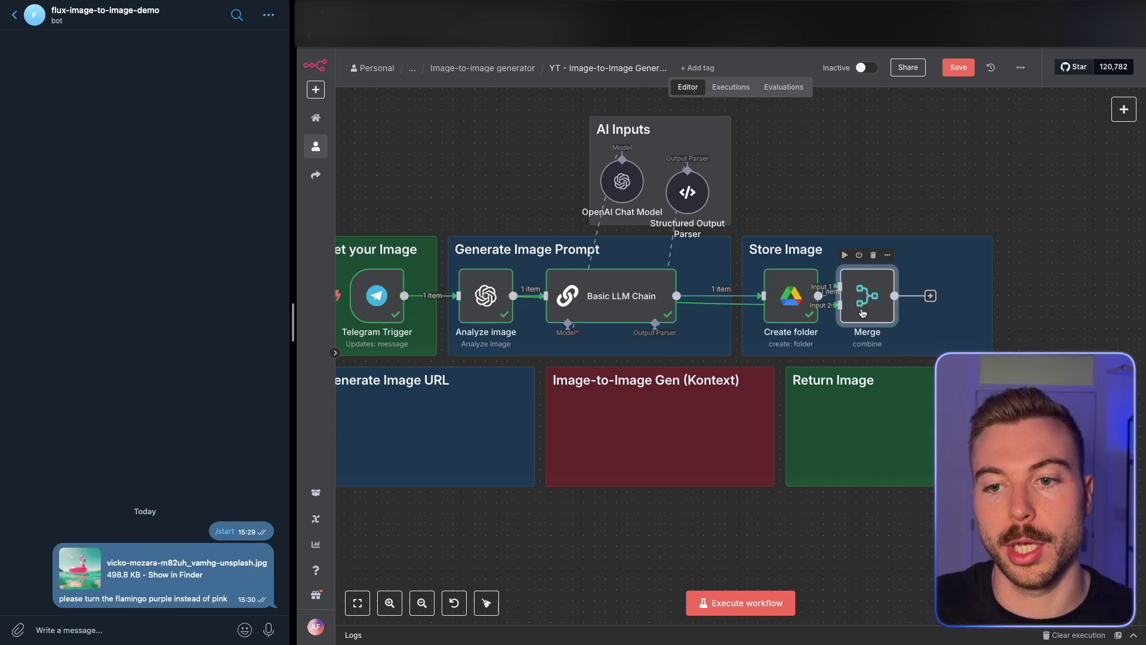
double_click(863, 312)
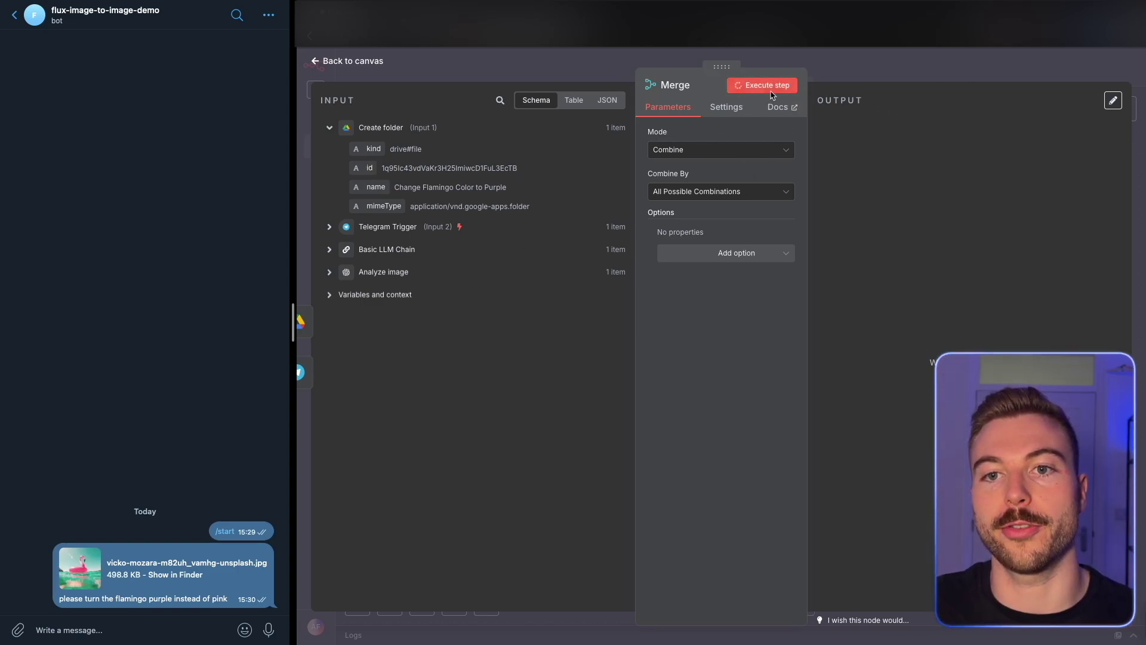
click(883, 71)
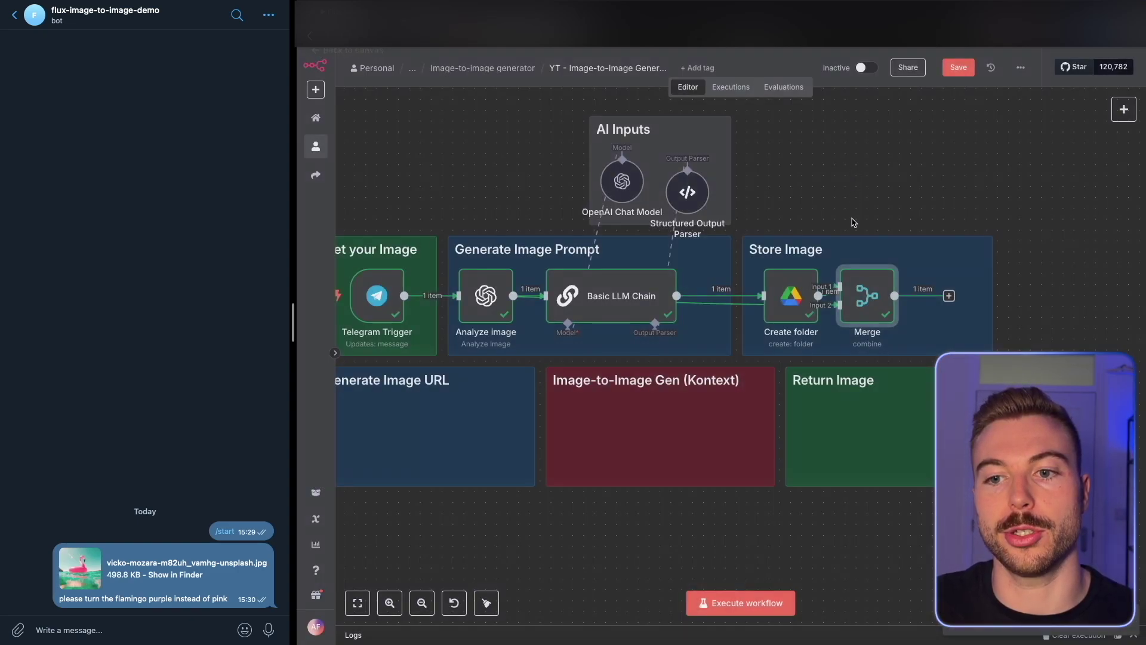
double_click(885, 300)
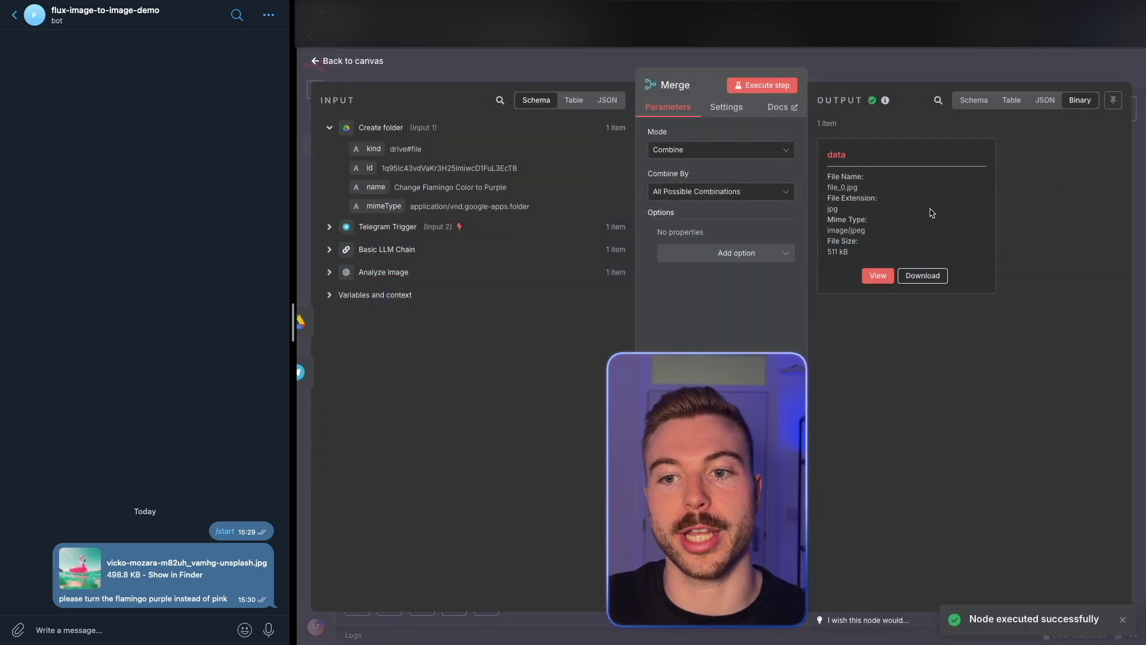
Step: Open the Merge output's binary image, review the output's schema fields, and return to the canvas
click(878, 275)
click(969, 117)
click(963, 102)
scroll(955, 358, down, 5)
scroll(936, 434, up, 5)
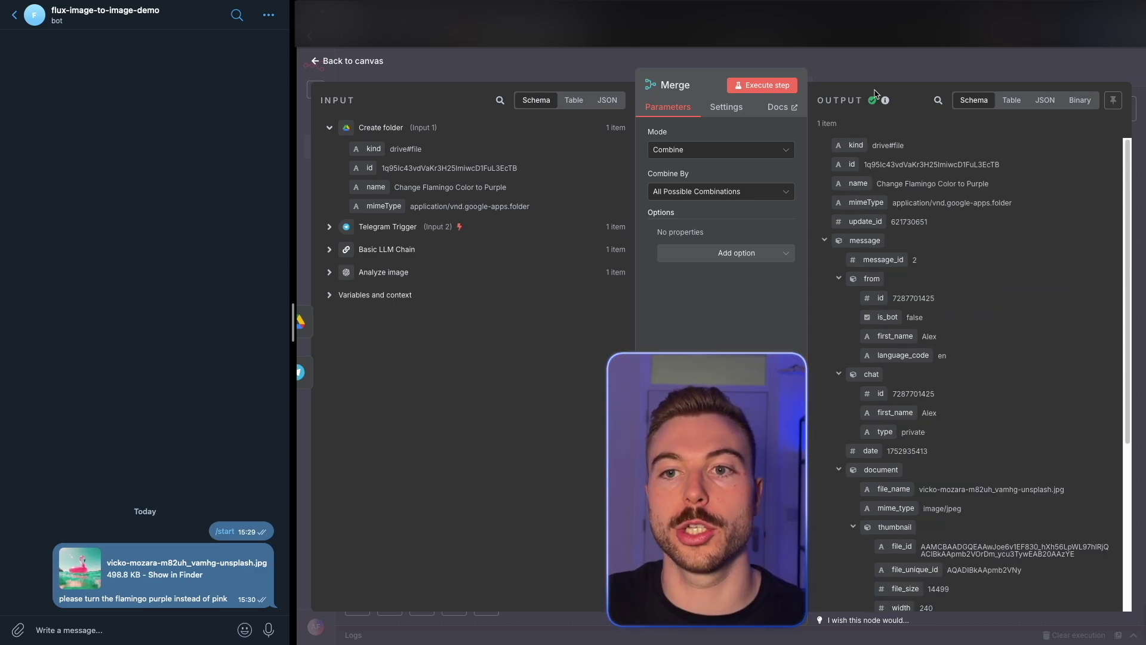
key(Escape)
Step: Add a Google Drive Upload file node after Merge and check its Input Data Field Name against the incoming binary field's name
click(949, 296)
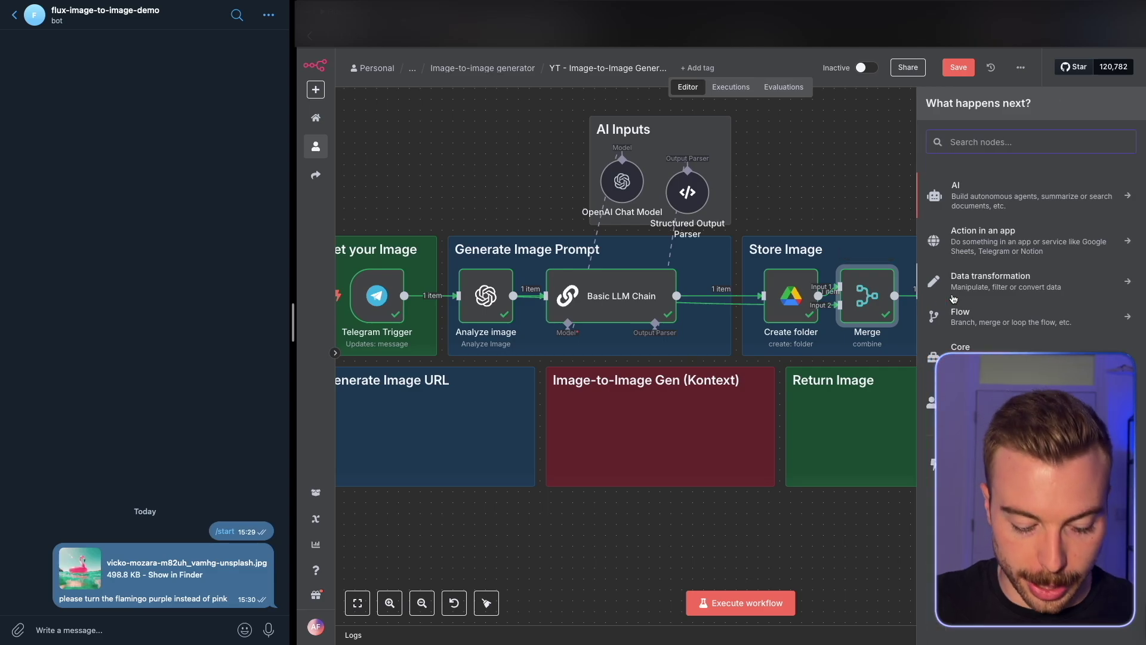
text(google drive)
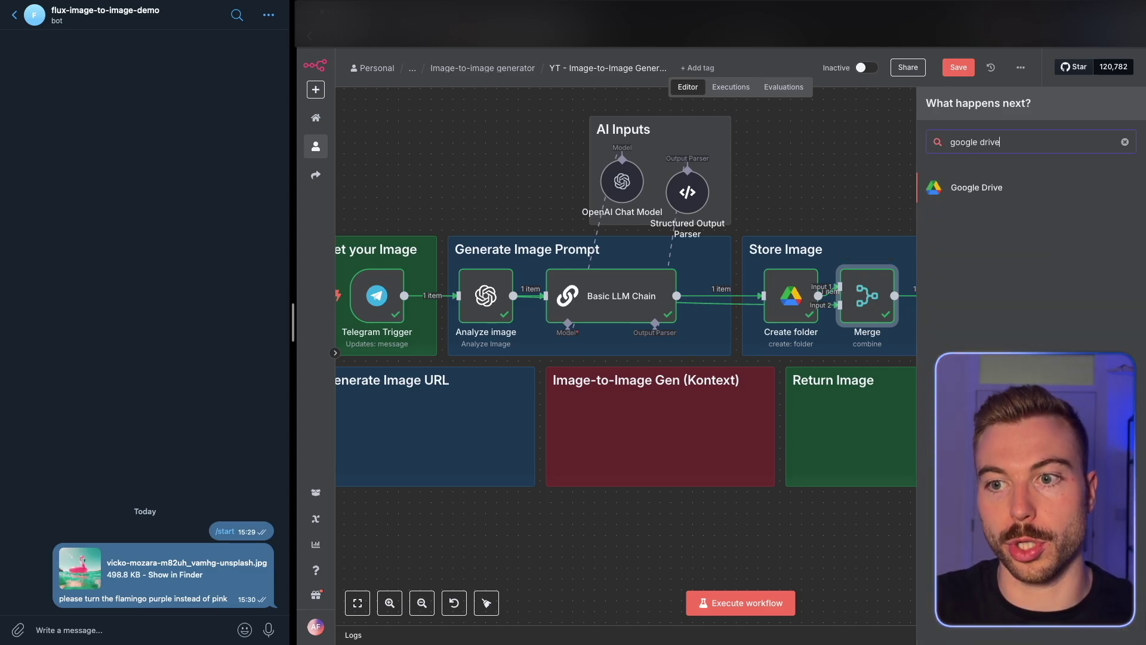
click(953, 185)
text(up)
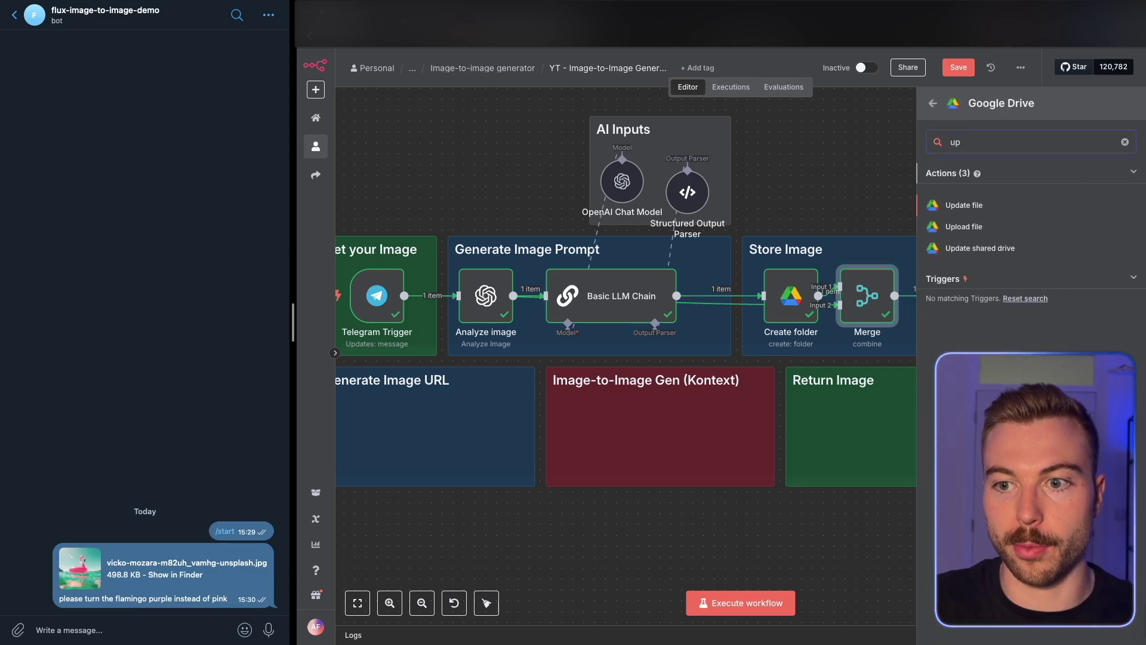
click(964, 227)
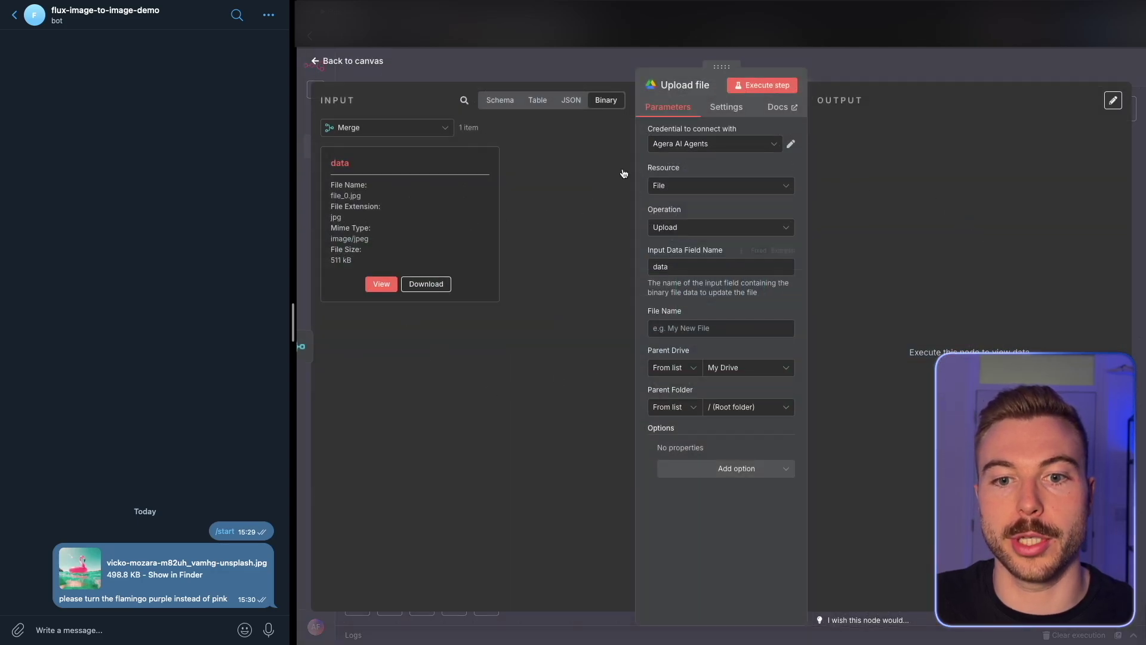
double_click(336, 164)
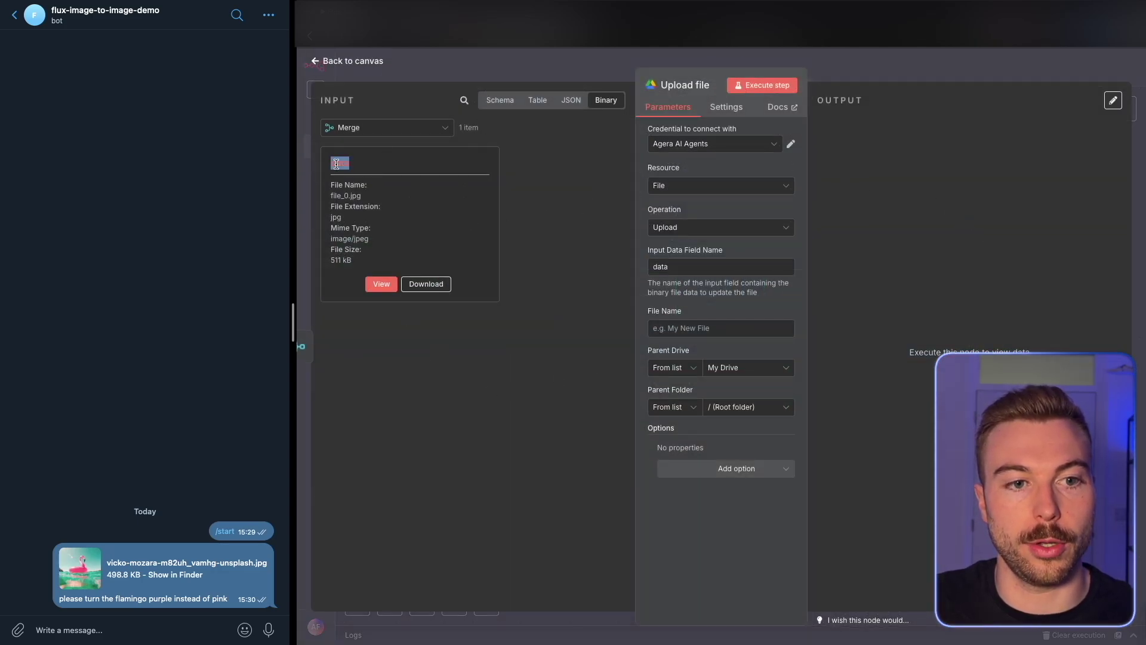
double_click(656, 264)
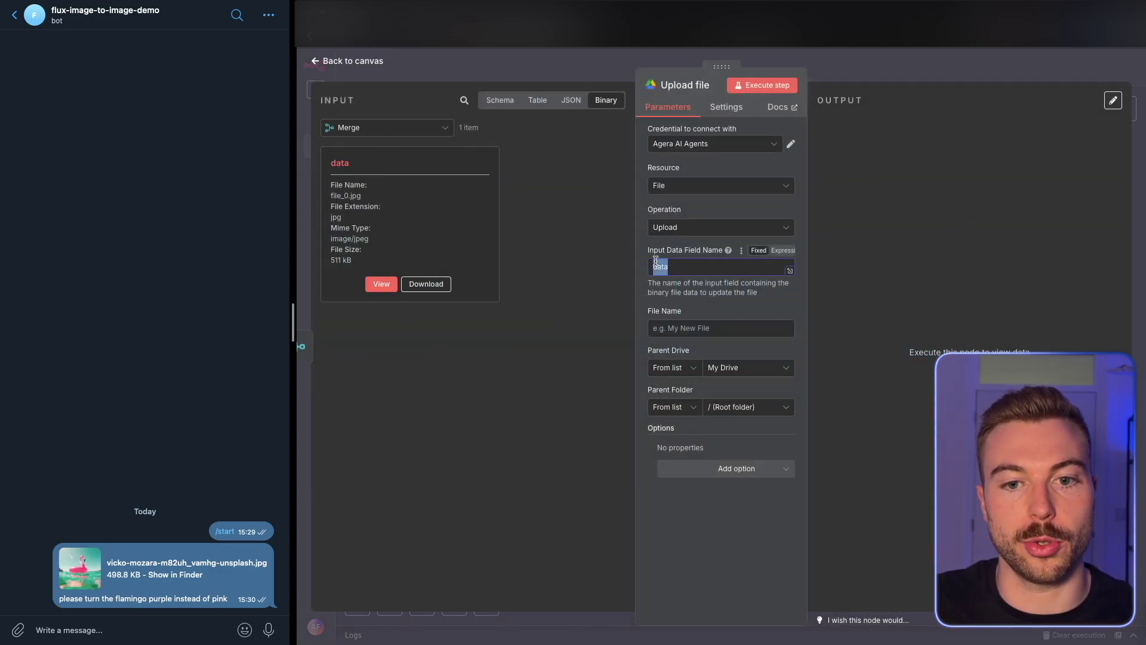
Step: Set the Upload file node's File Name to an expression of "Input - " followed by the Basic LLM Chain's Request Title
click(500, 99)
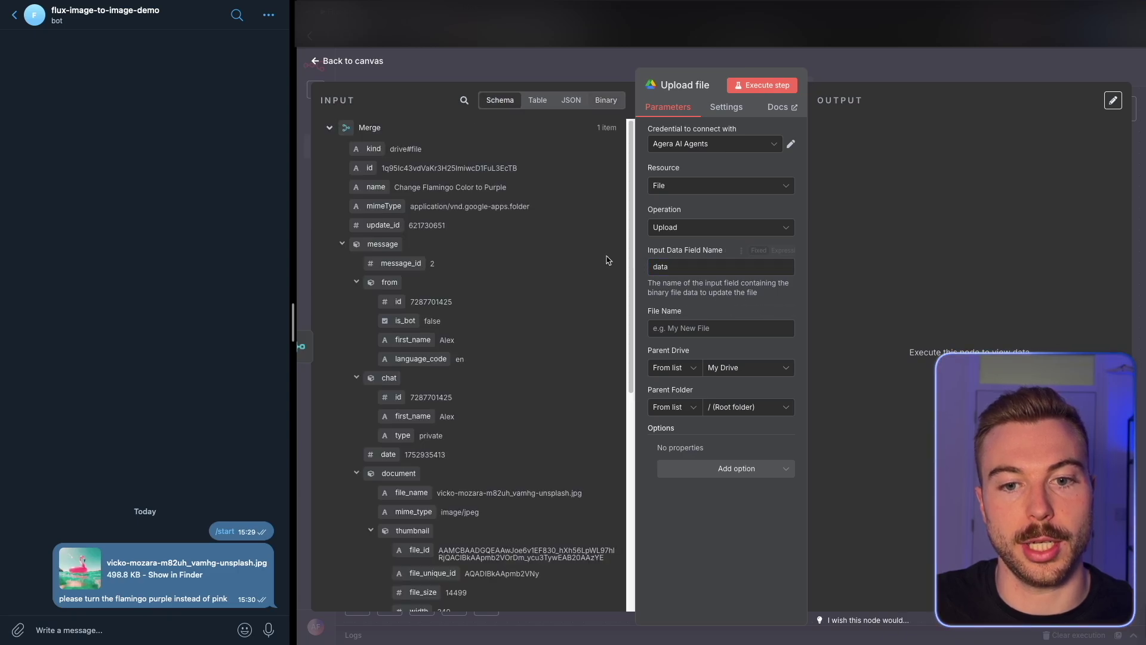
click(673, 330)
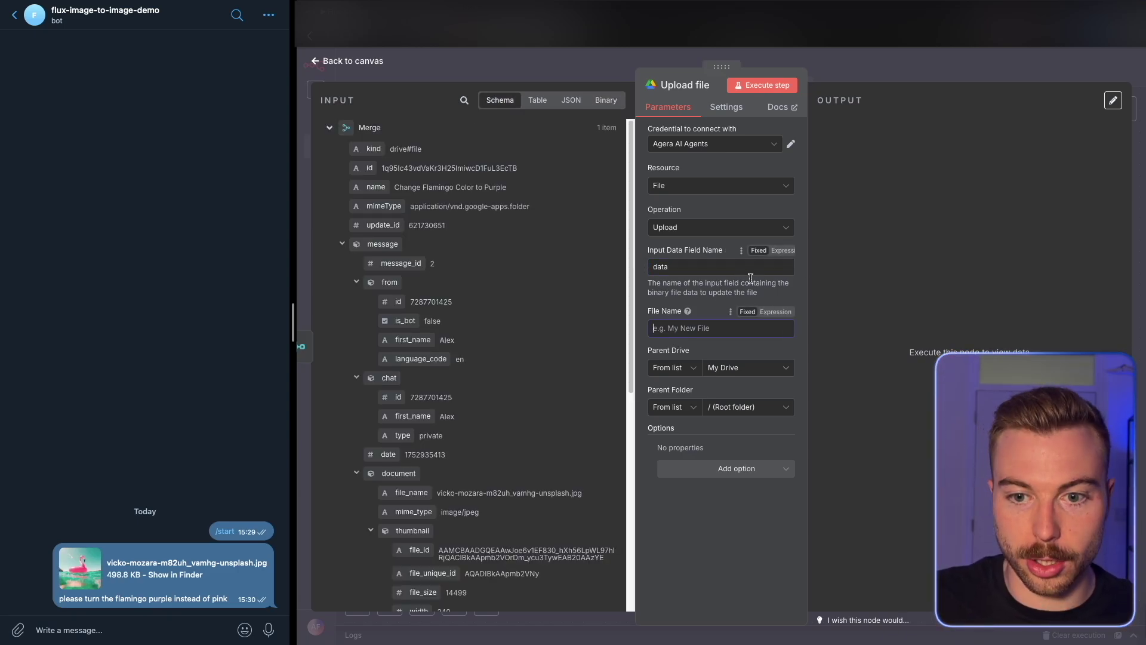
click(776, 311)
text(input)
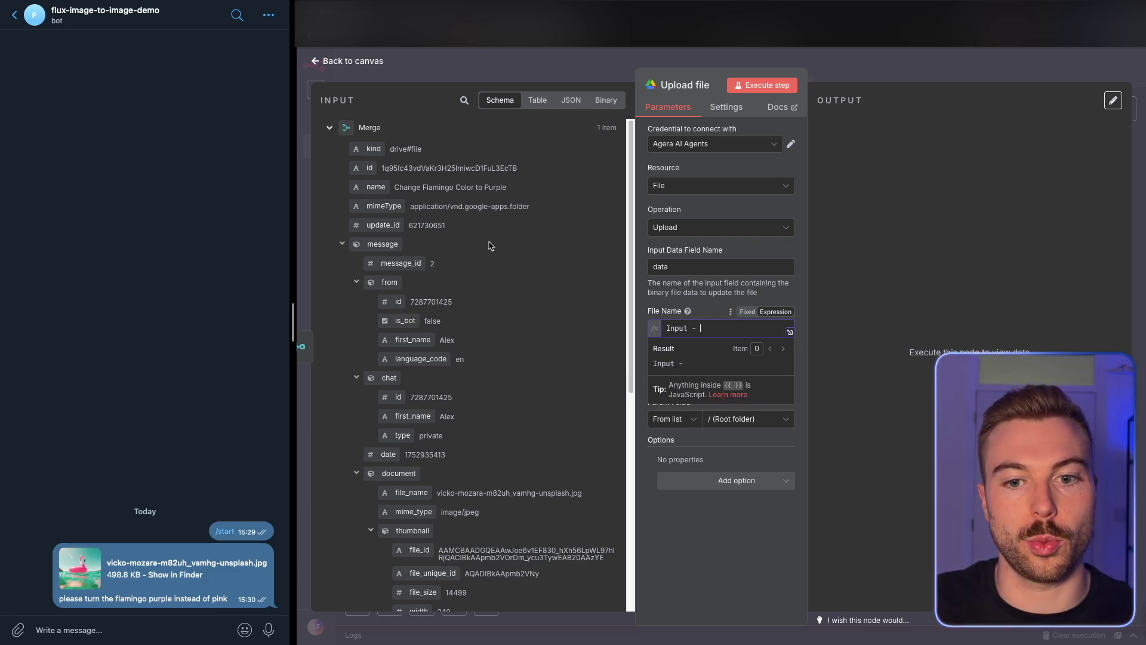
click(342, 244)
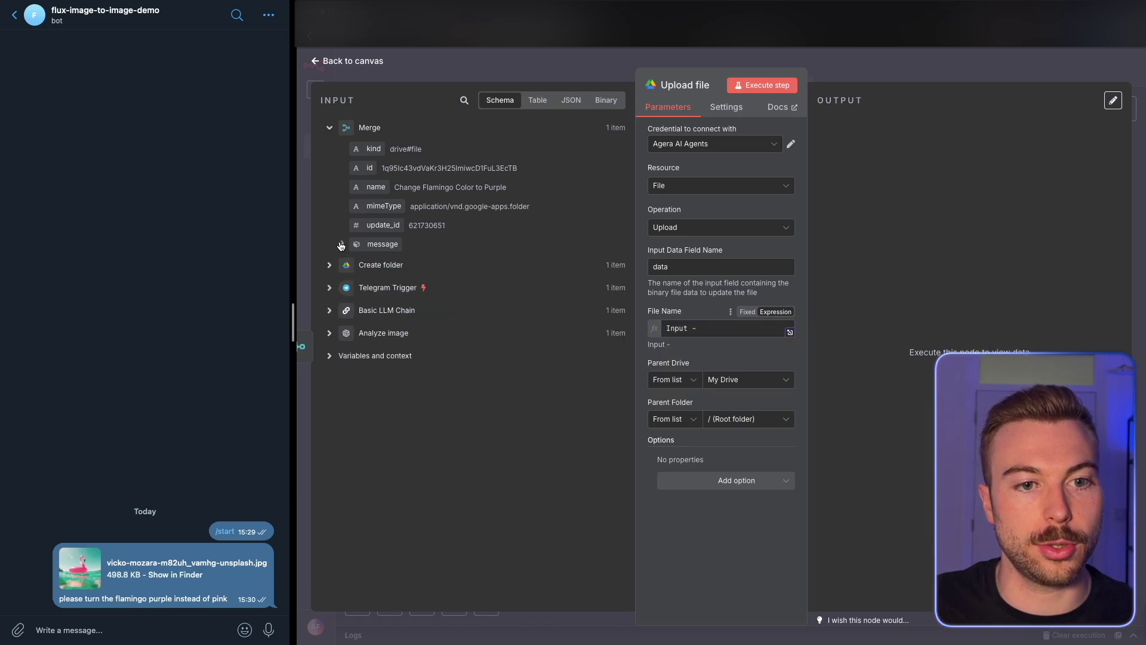
drag(388, 190, 729, 333)
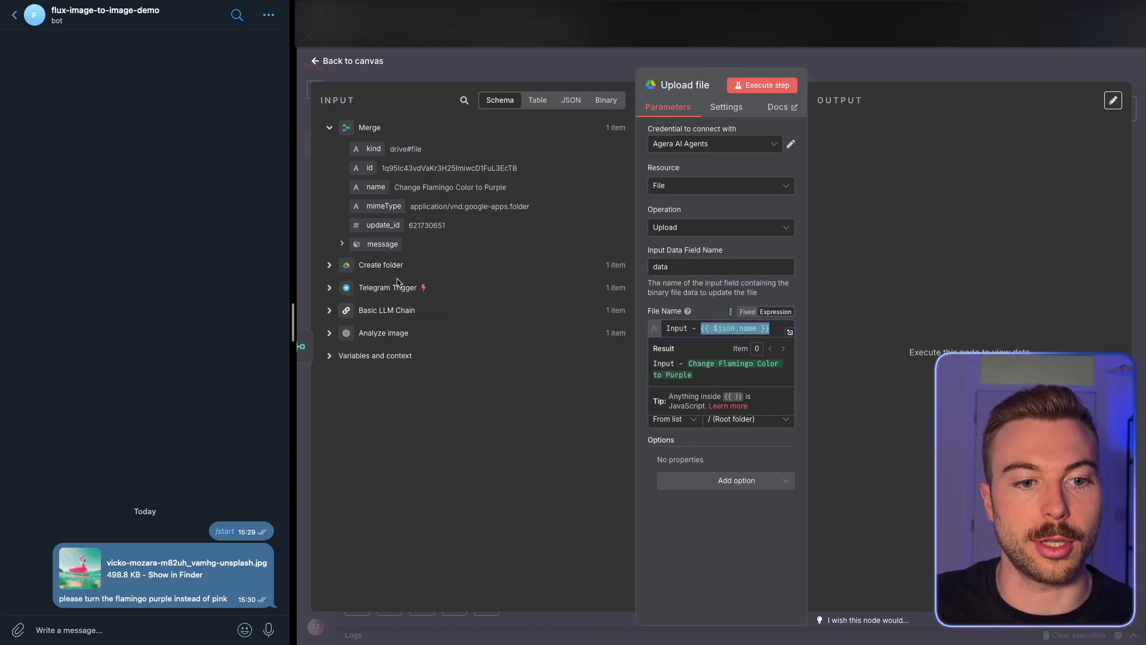
click(394, 310)
drag(770, 328, 702, 331)
key(BackSpace)
drag(401, 236, 742, 333)
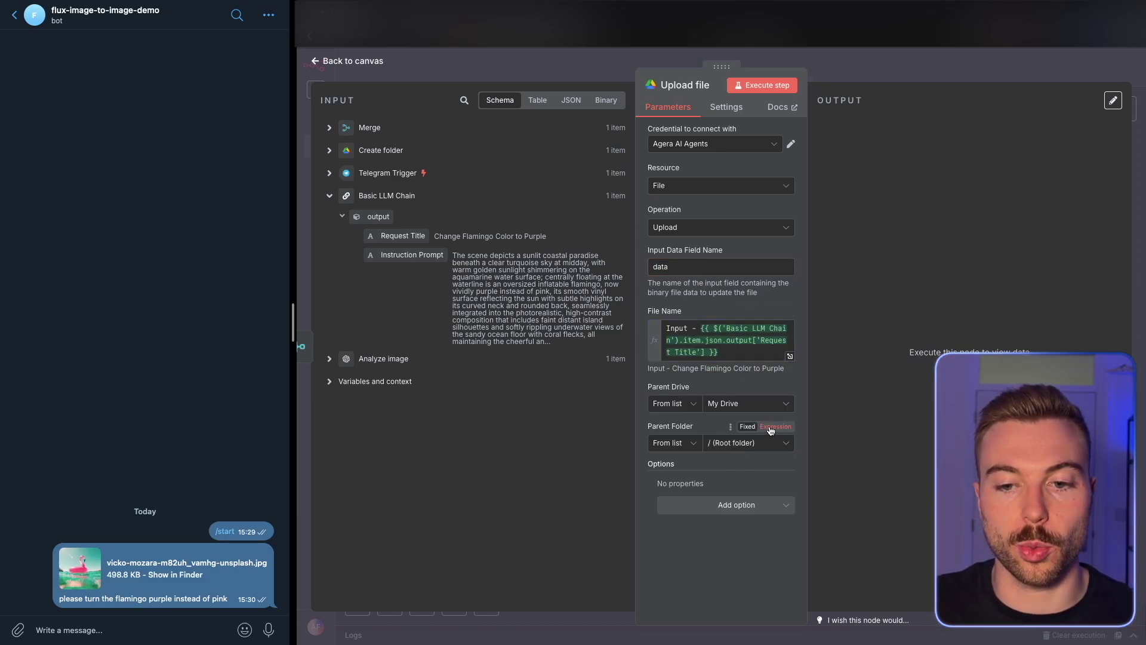
Step: Set the Upload file node's Parent Folder to an expression By ID, mapped to the id from Create folder
click(776, 426)
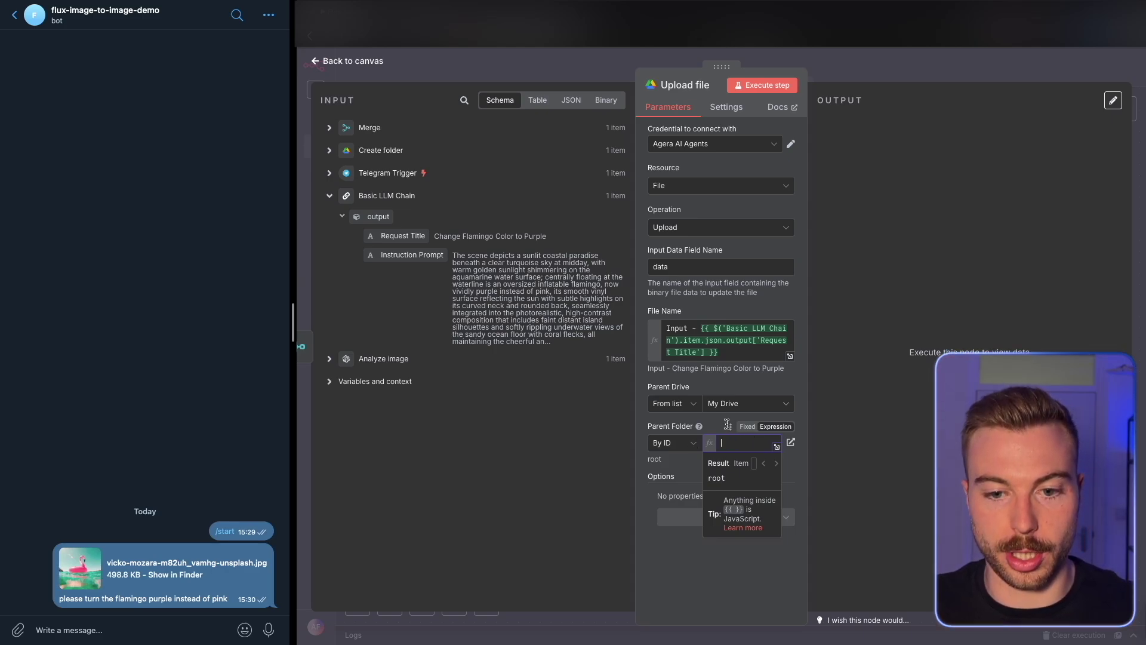
click(381, 151)
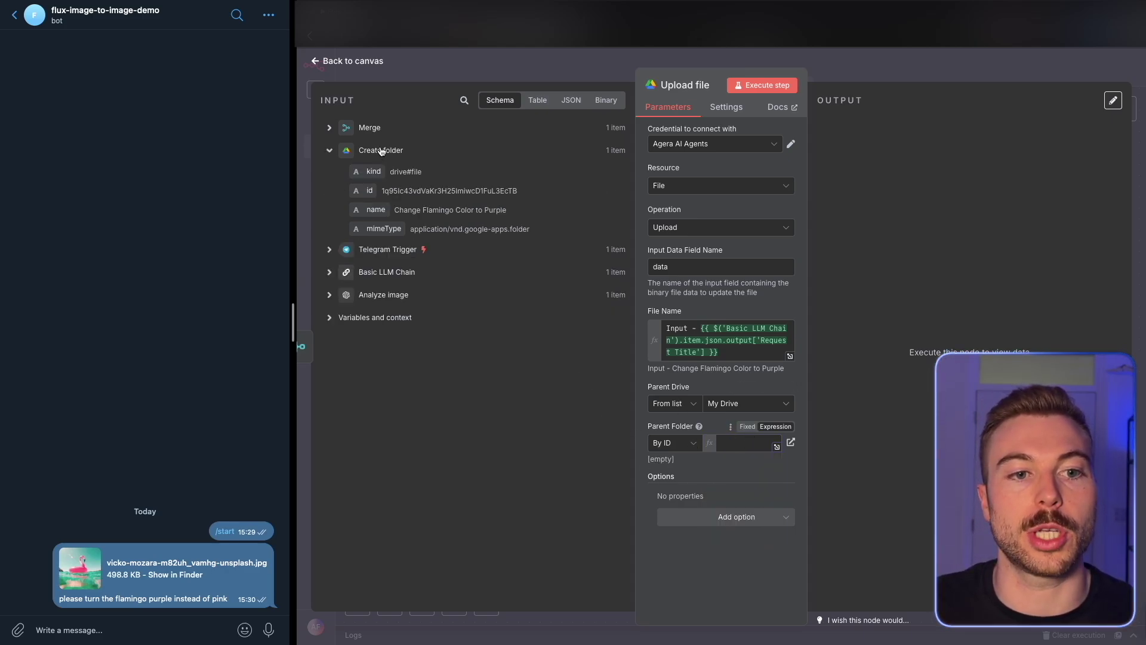
drag(360, 191, 750, 443)
click(905, 256)
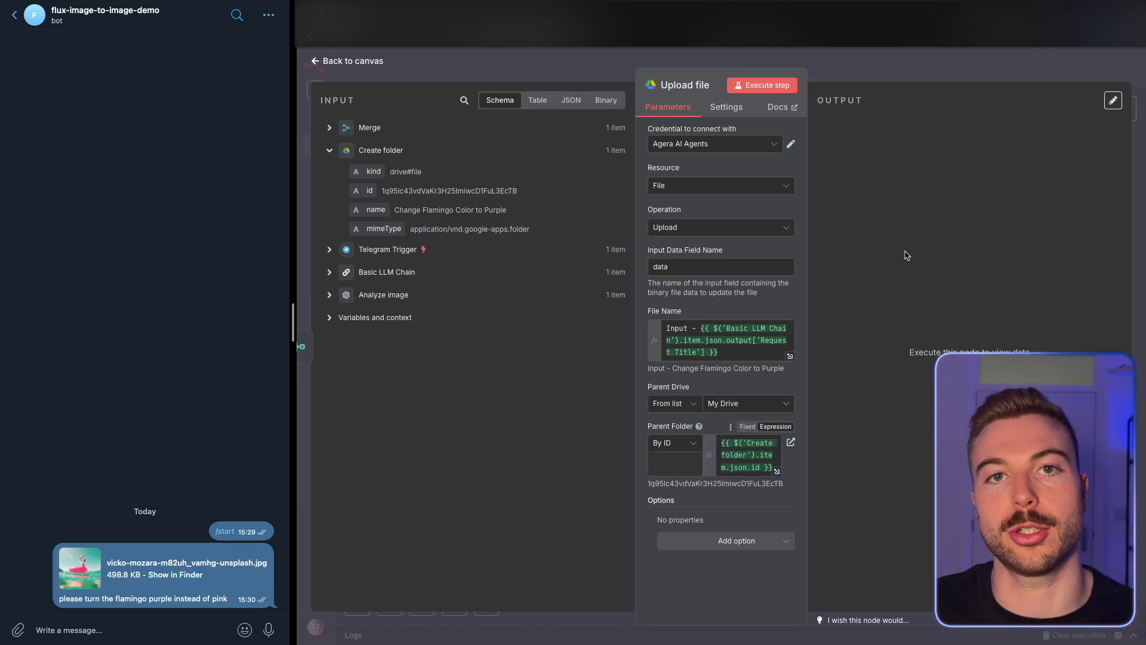
Step: Execute the Upload file step, check the request folder in Google Drive for the input image, and return to n8n
click(755, 86)
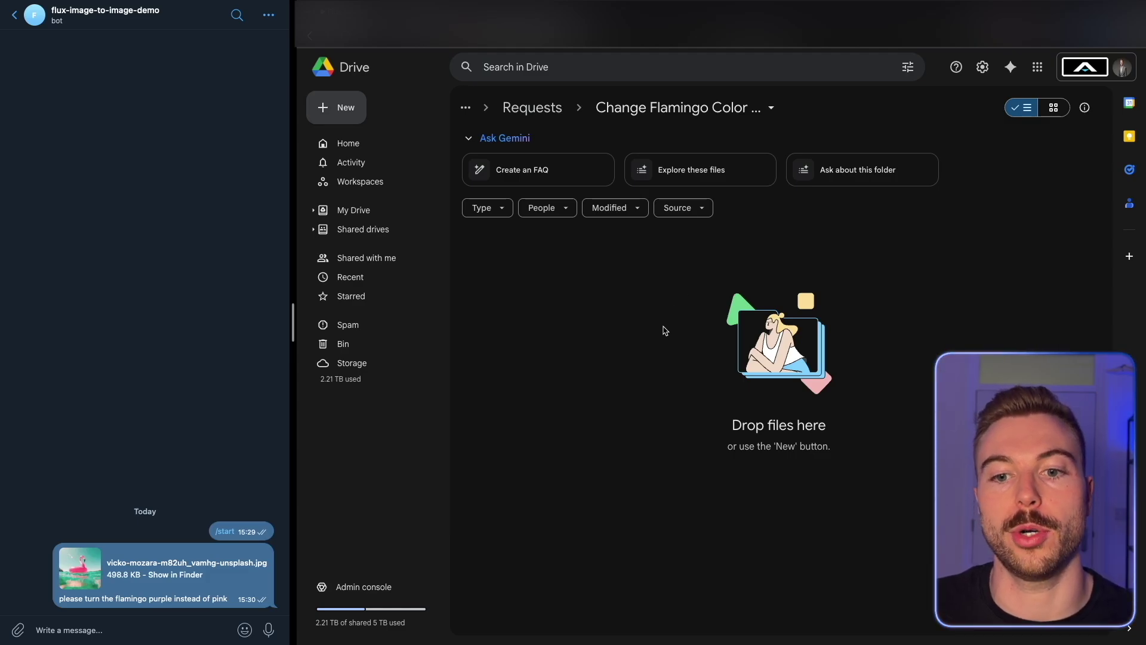
double_click(686, 274)
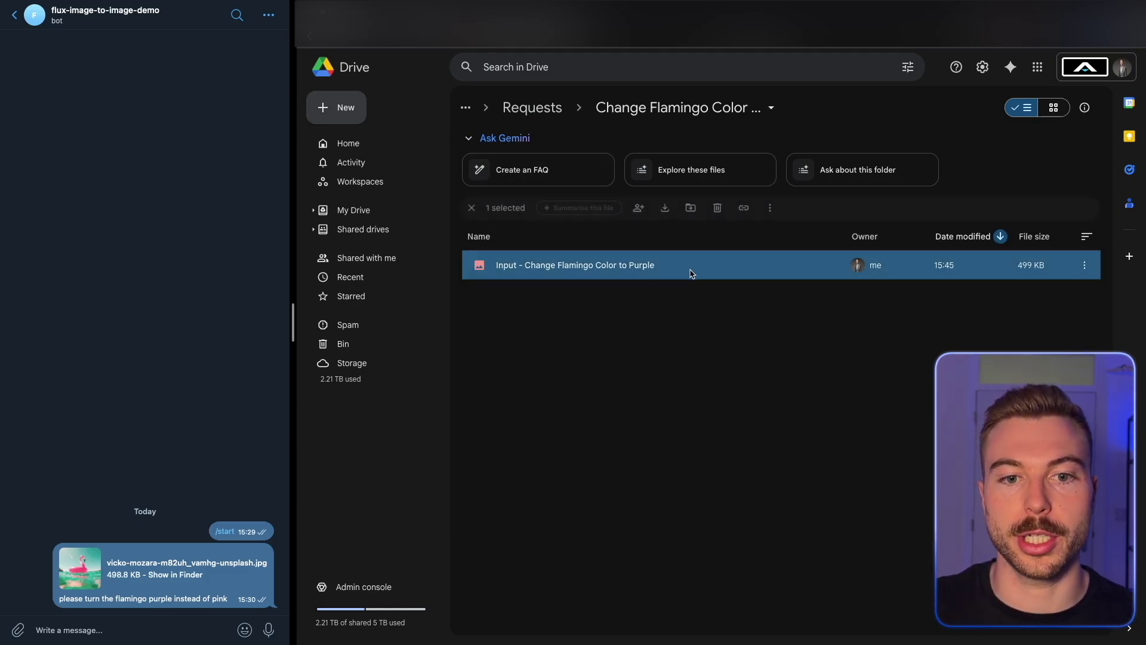
click(497, 251)
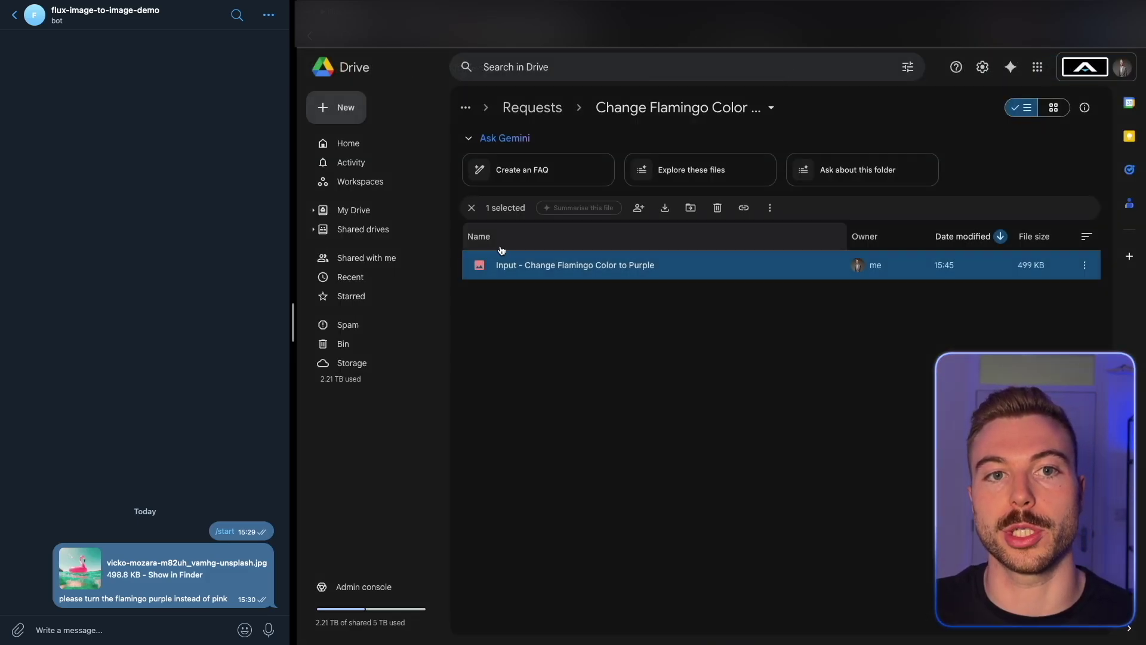
click(562, 345)
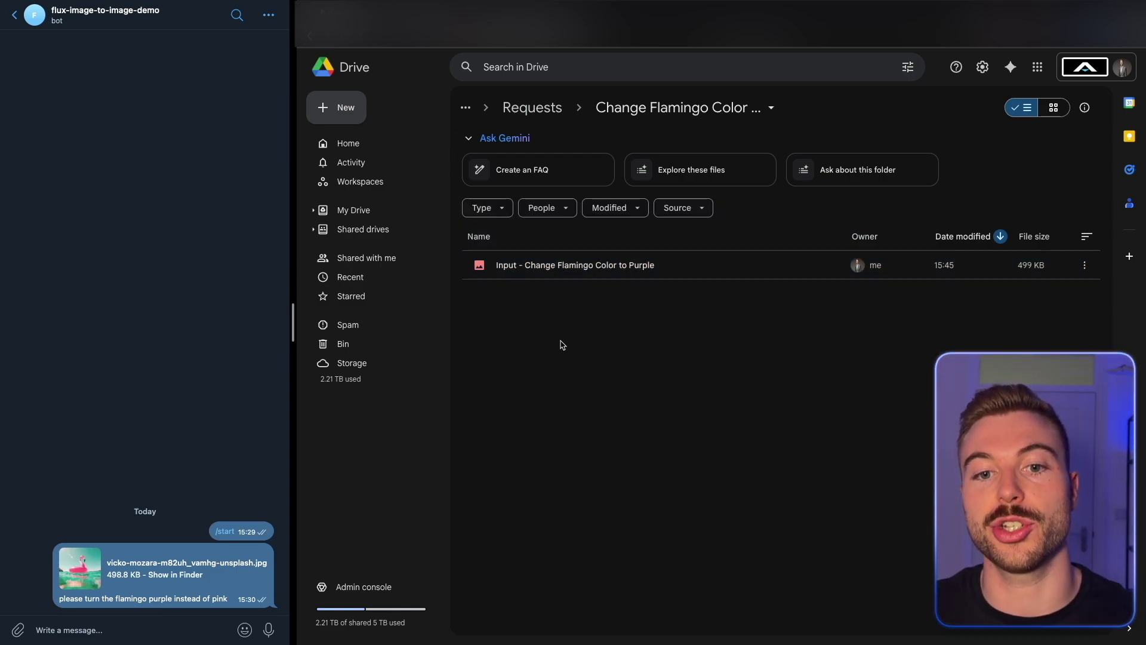
click(412, 12)
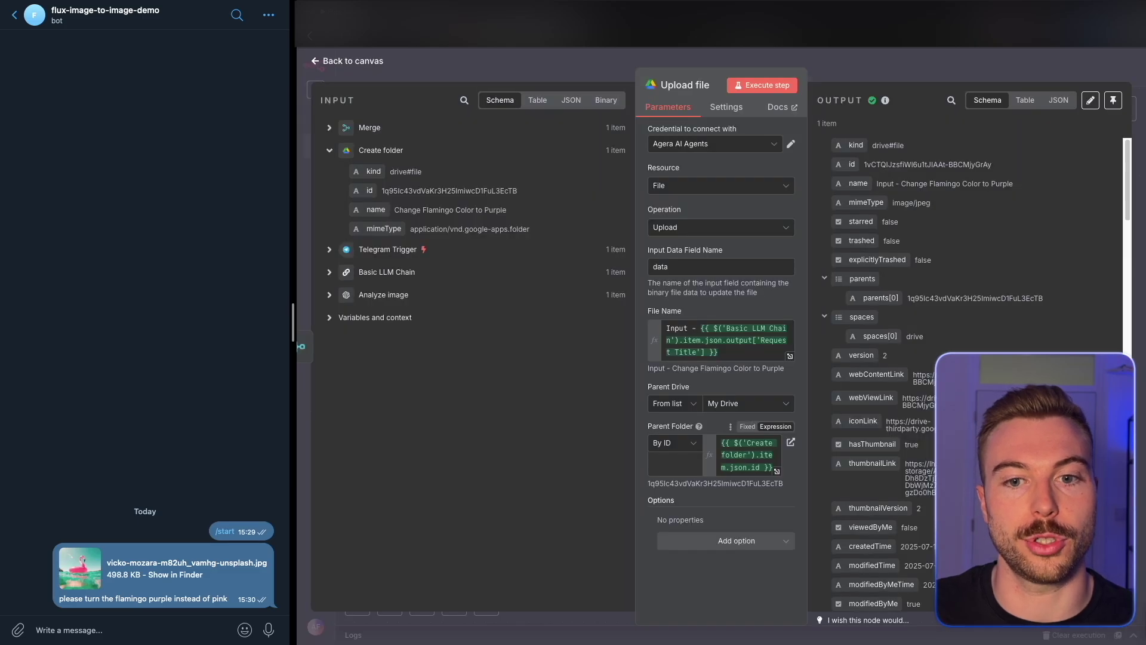
Step: Save the workflow and move the Upload file node up to the upper edge of the Store Image section
key(Escape)
key(ctrl+s)
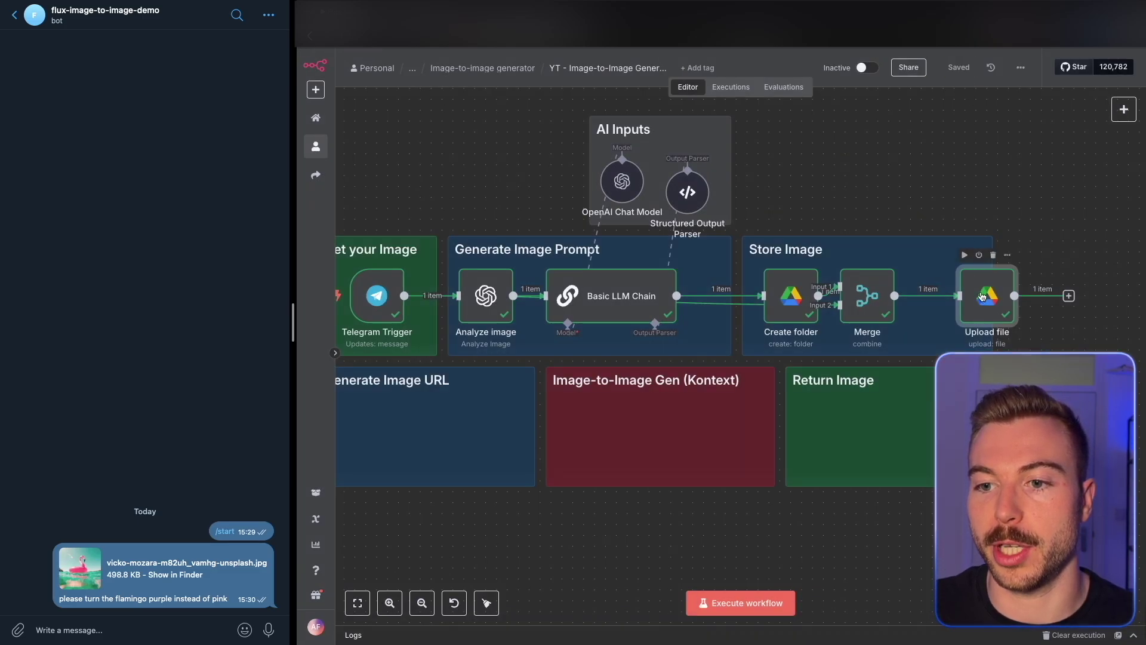
drag(946, 228, 935, 227)
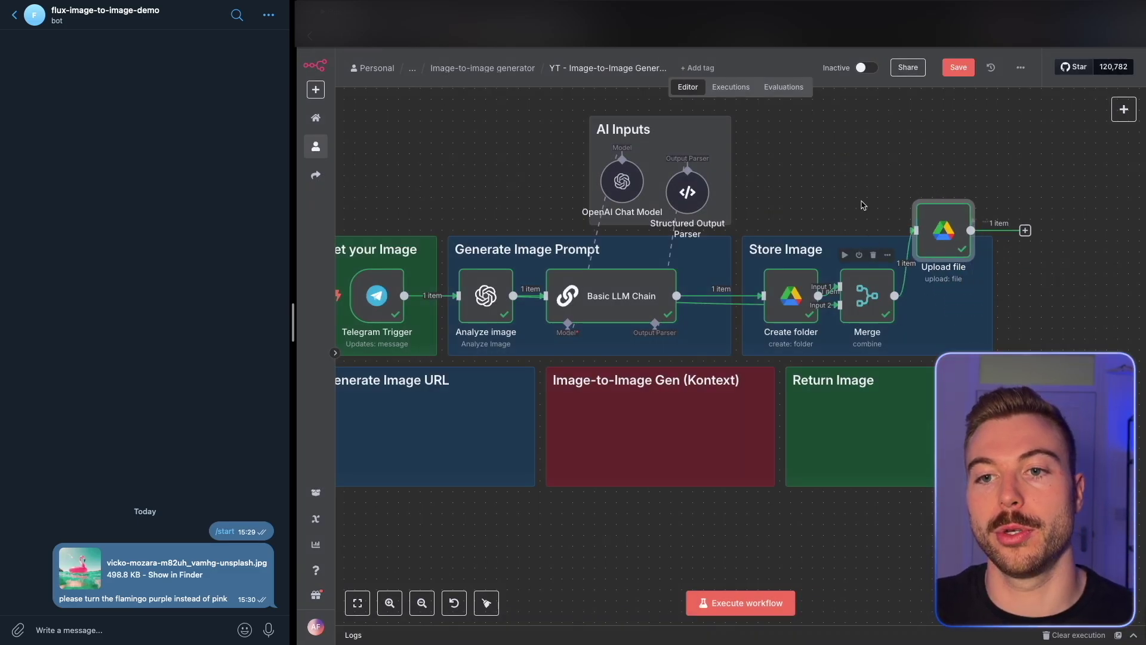
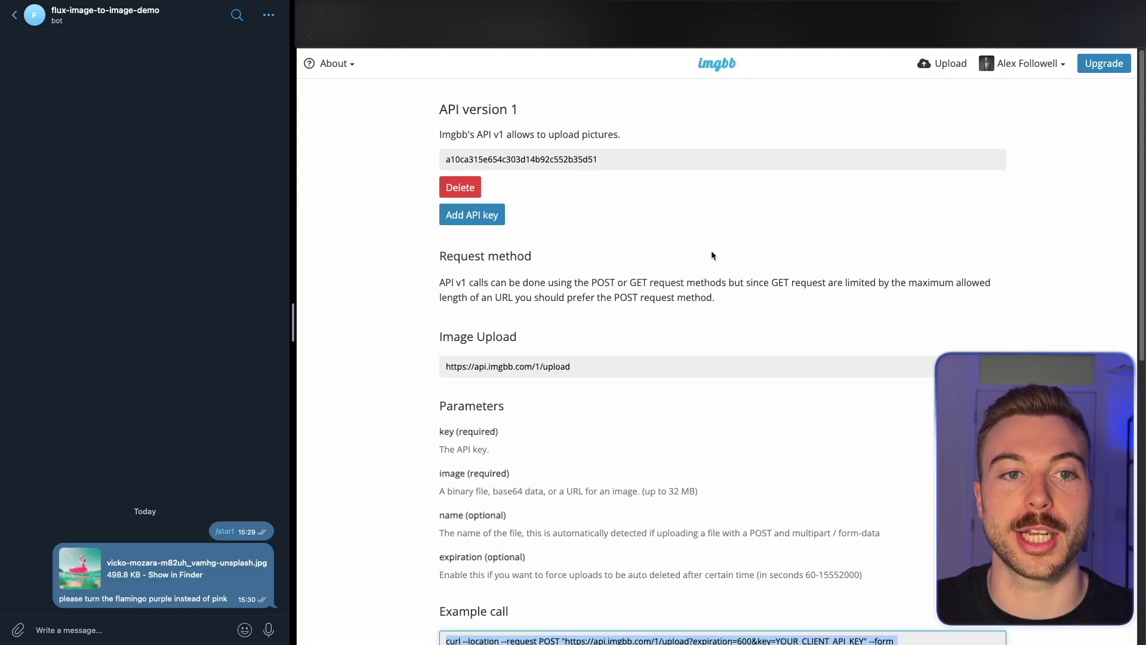
Step: Look over the ImgBB home page and its API documentation page, and switch back to the n8n workflow
click(714, 65)
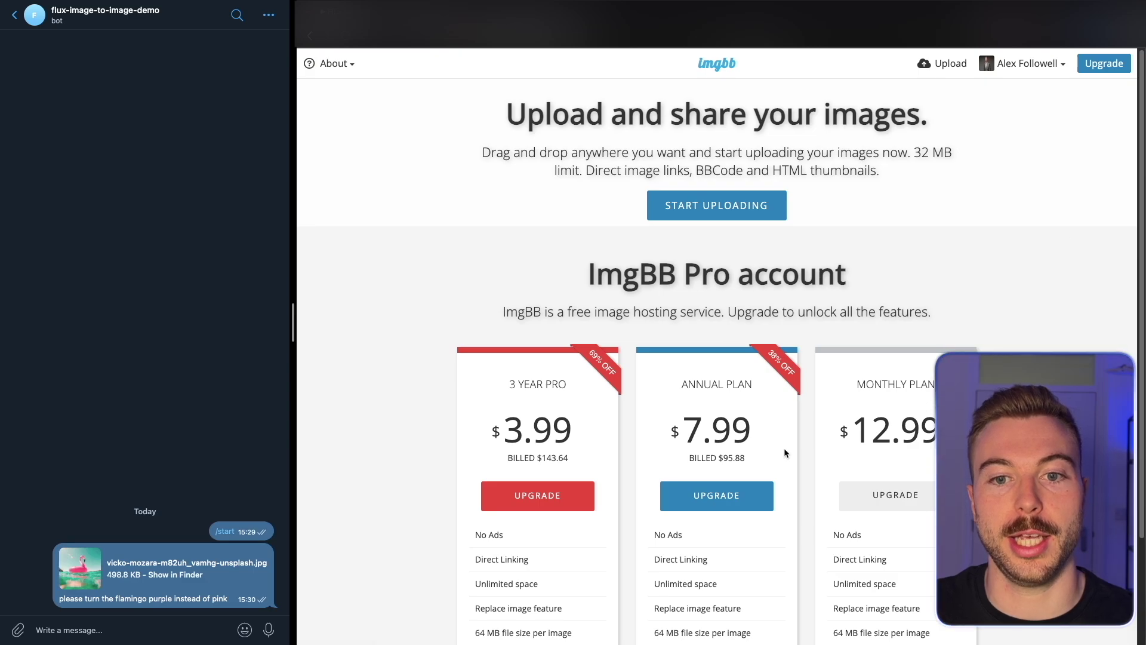
scroll(785, 451, down, 2)
scroll(543, 361, up, 2)
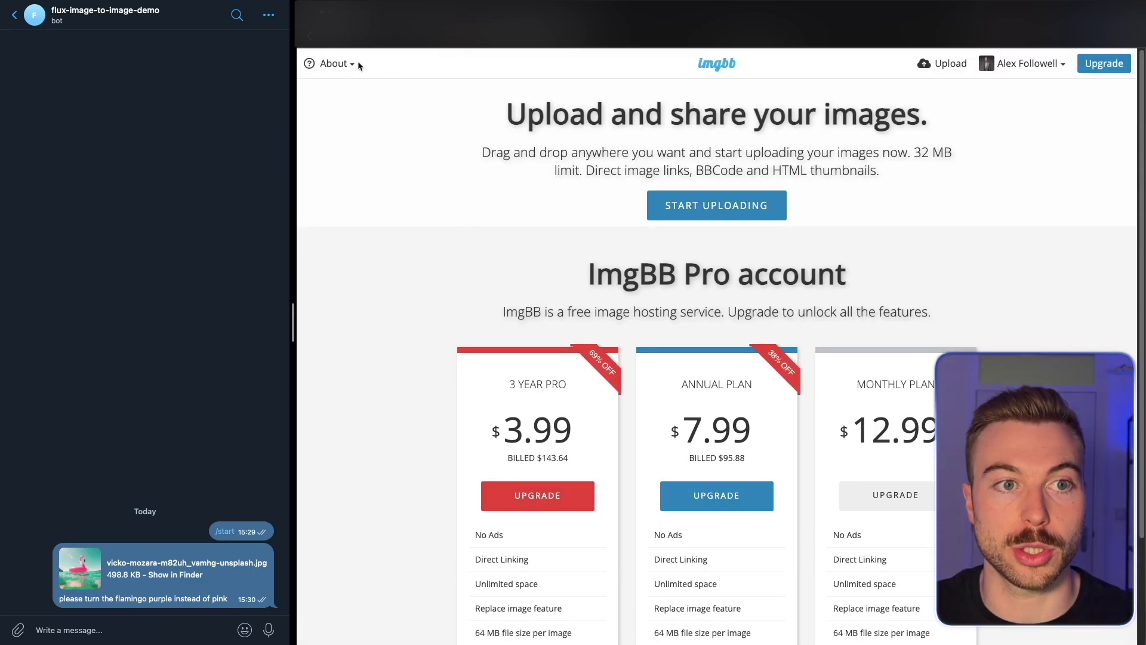
key(super+Left)
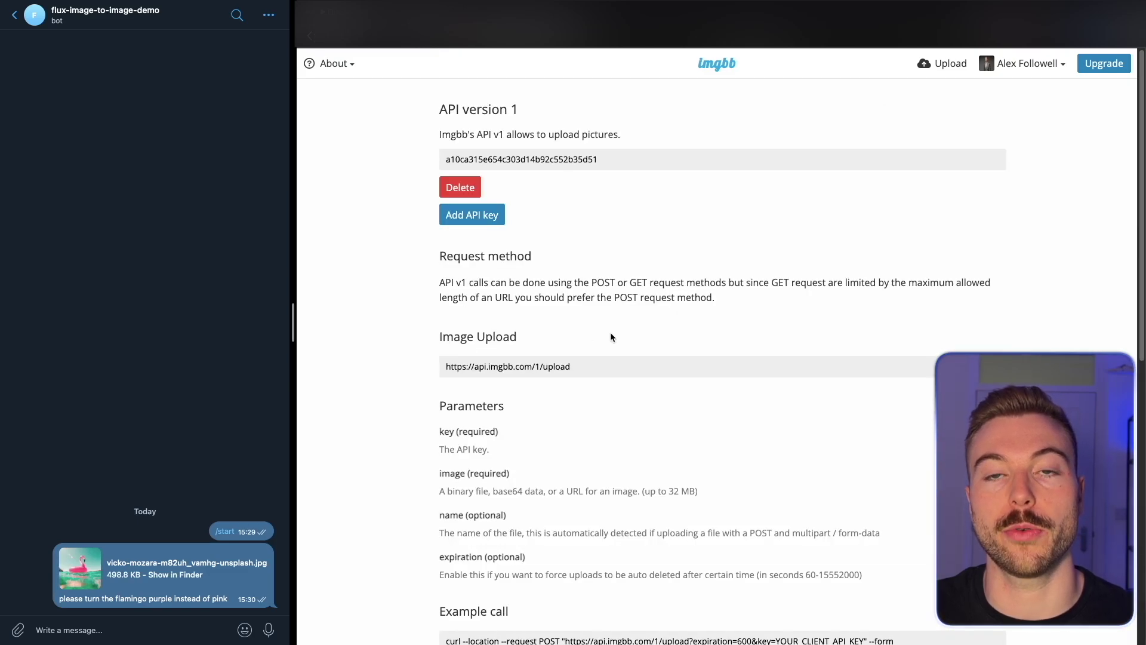
key(ctrl+Tab)
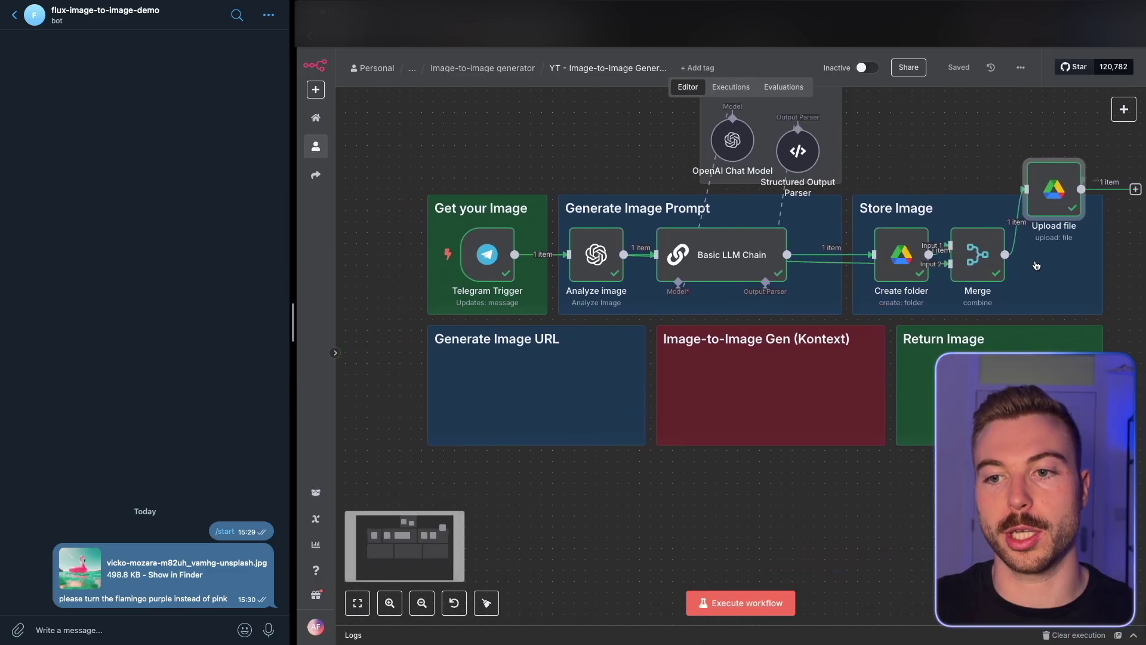
Step: Branch from Merge's output to a new Extract from File node using the Move File to Base64 String operation
drag(1006, 254, 436, 397)
text(bi)
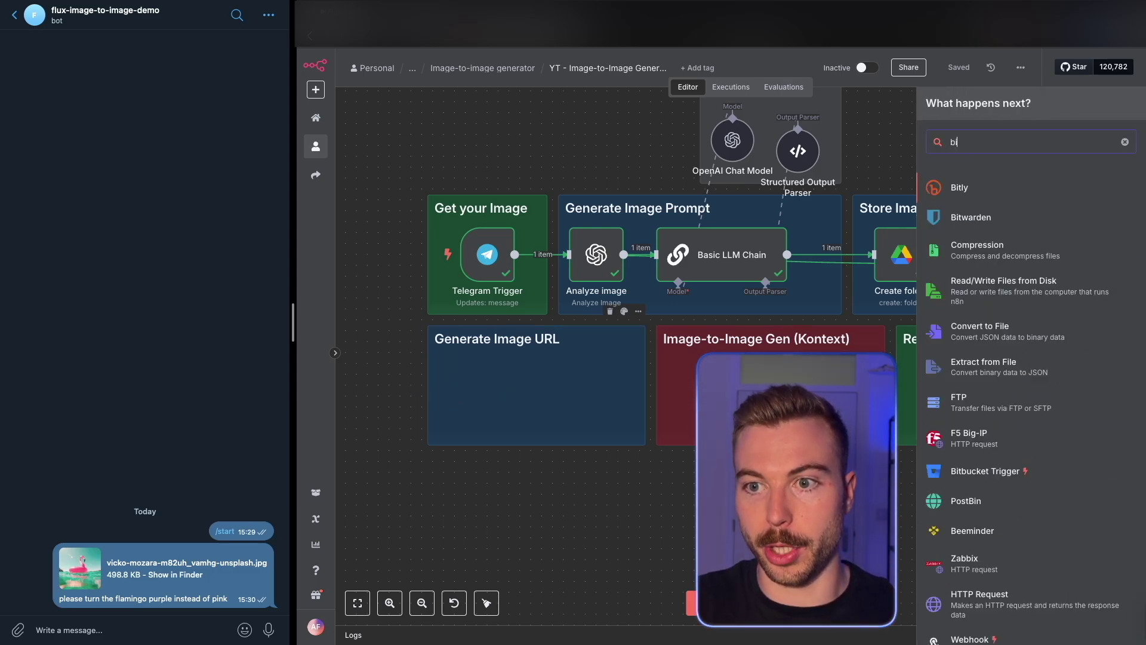
text(n)
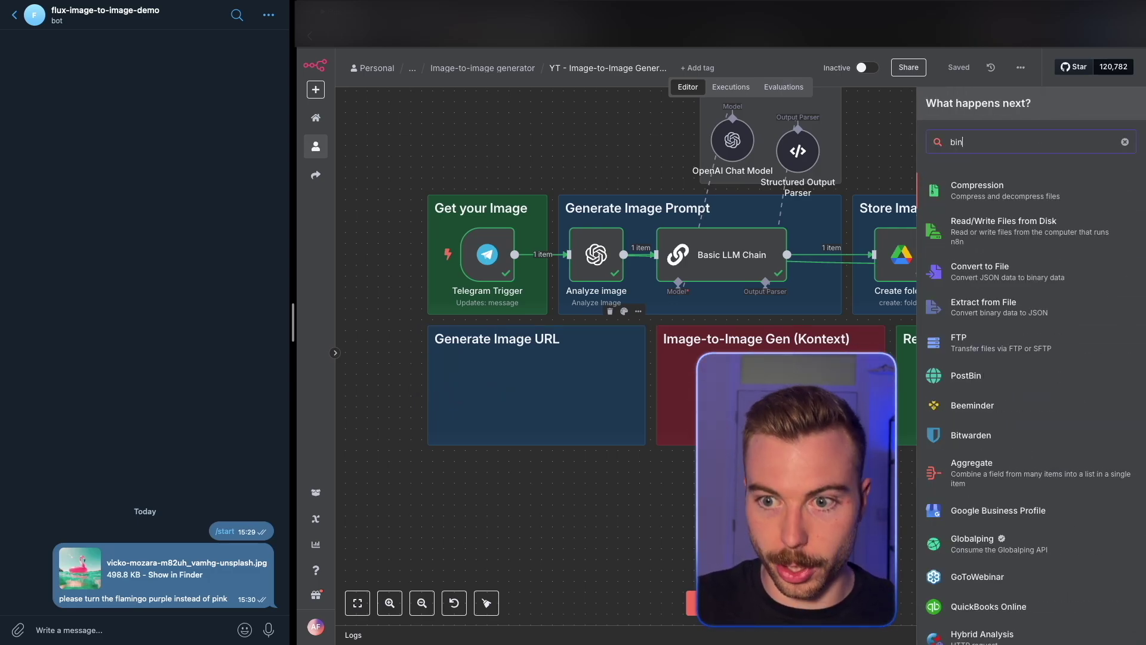
click(994, 318)
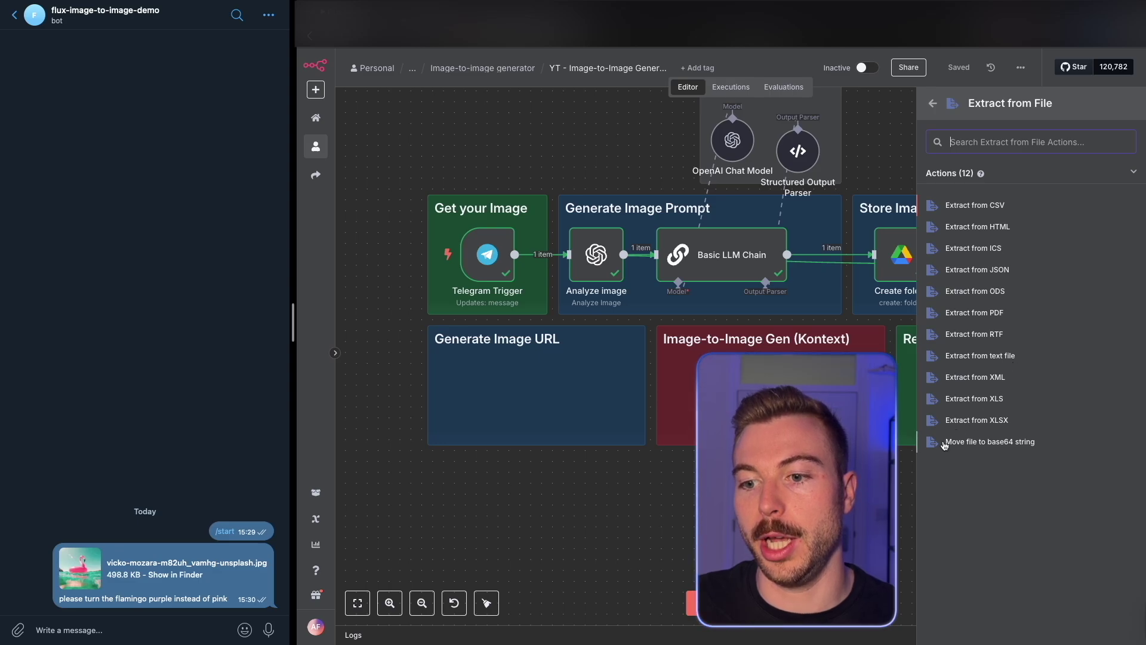
click(967, 442)
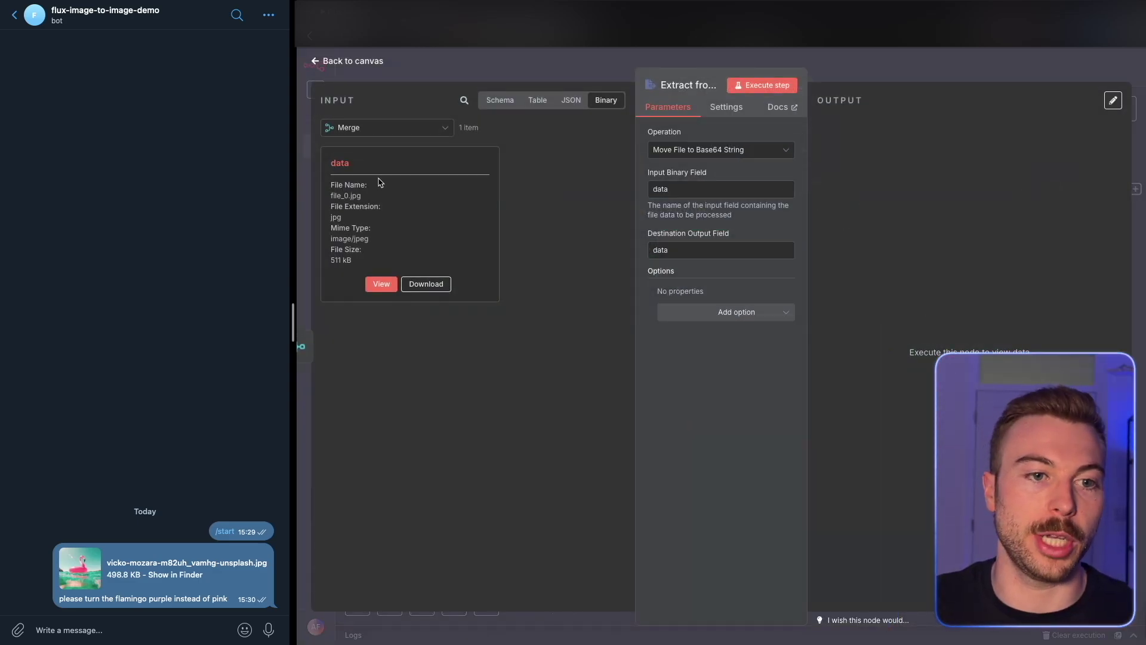
Step: Execute the Extract from File step with Input Binary Field data and position the node inside the Generate Image URL section
double_click(660, 188)
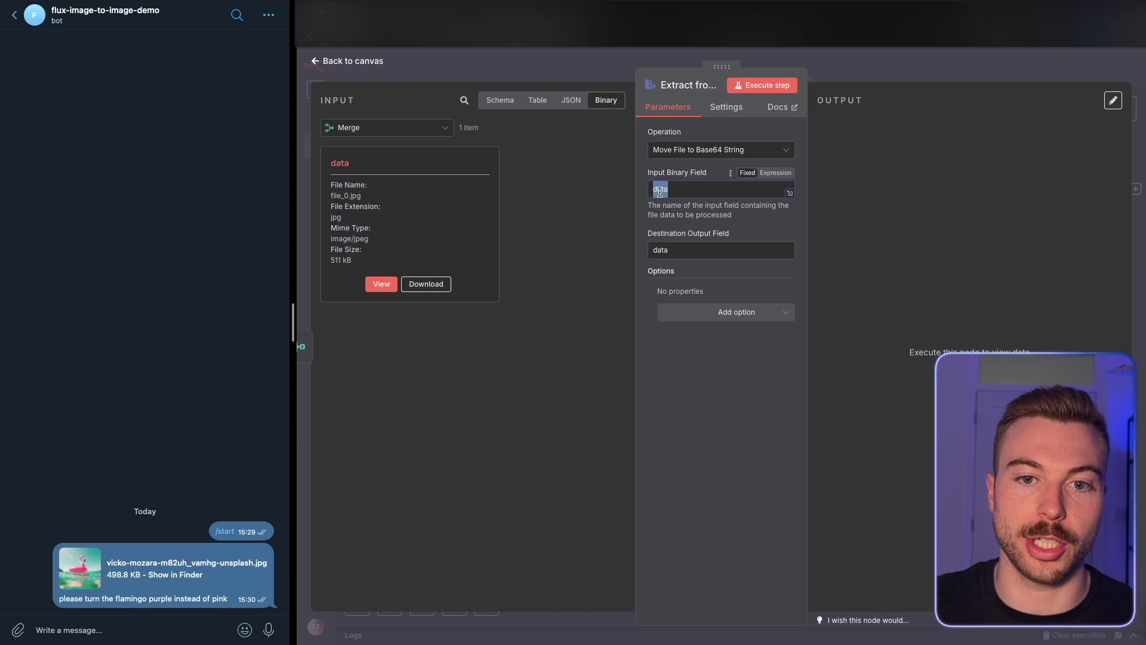
click(786, 90)
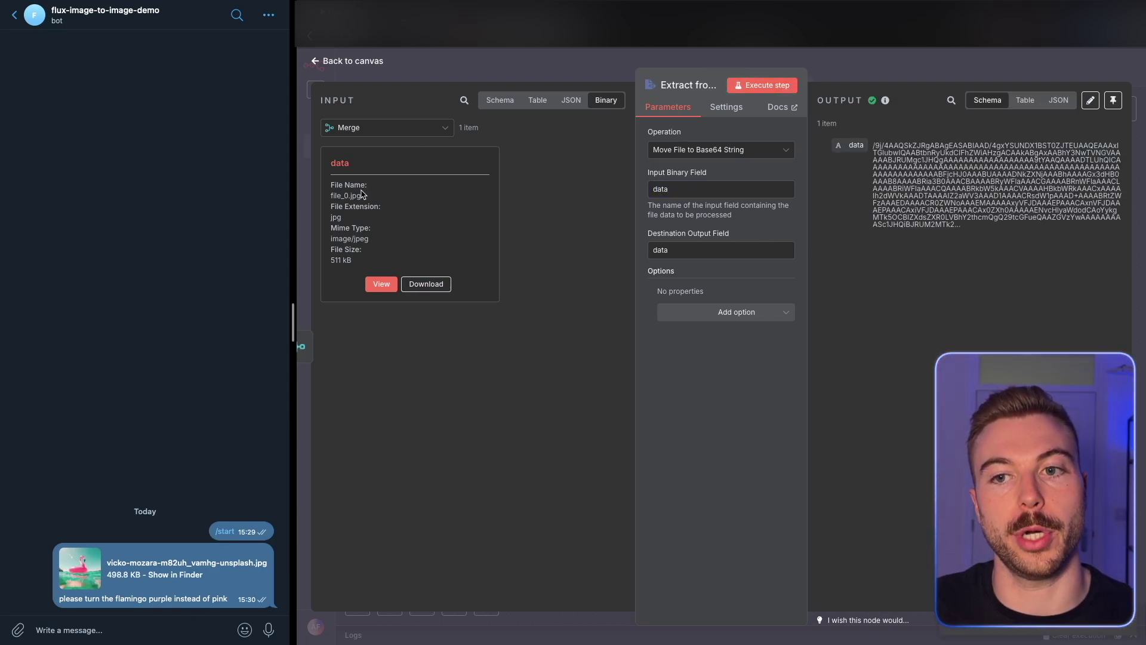
key(Escape)
drag(459, 427, 459, 416)
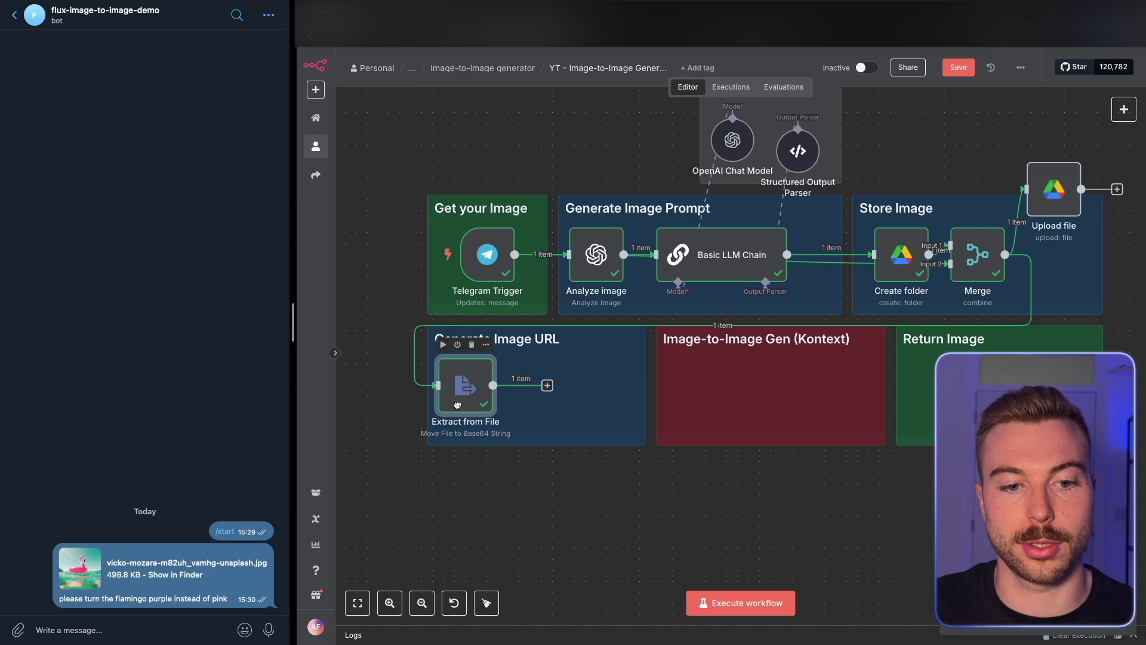
Step: Add an HTTP Request node after Extract from File in the Generate Image URL section
click(548, 385)
text(http)
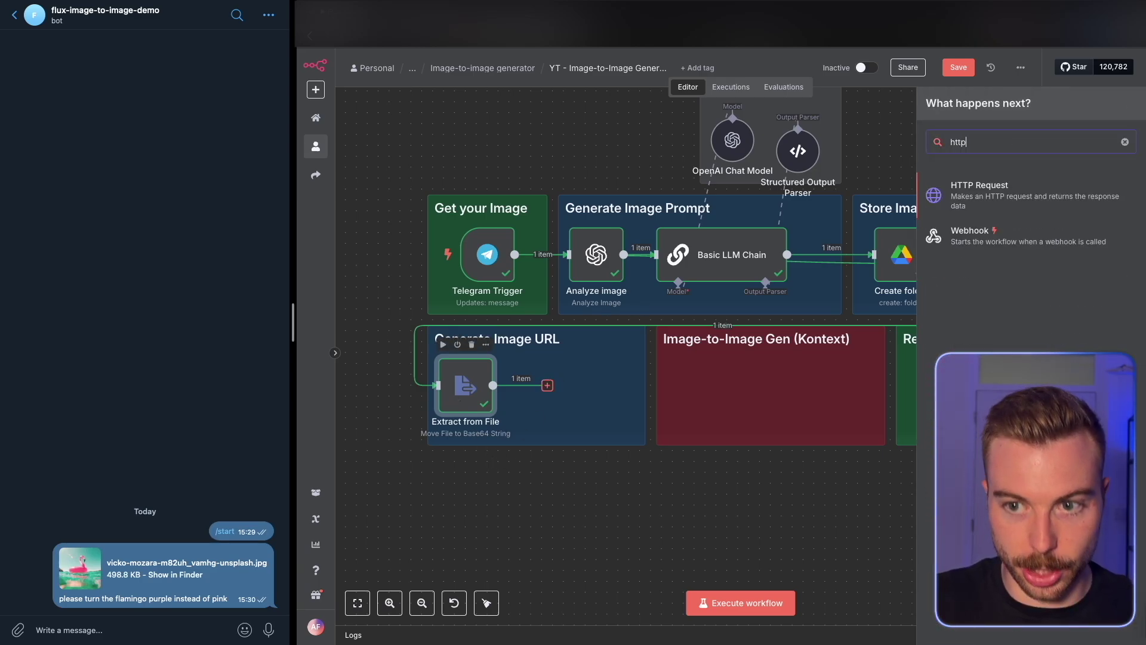
click(1028, 191)
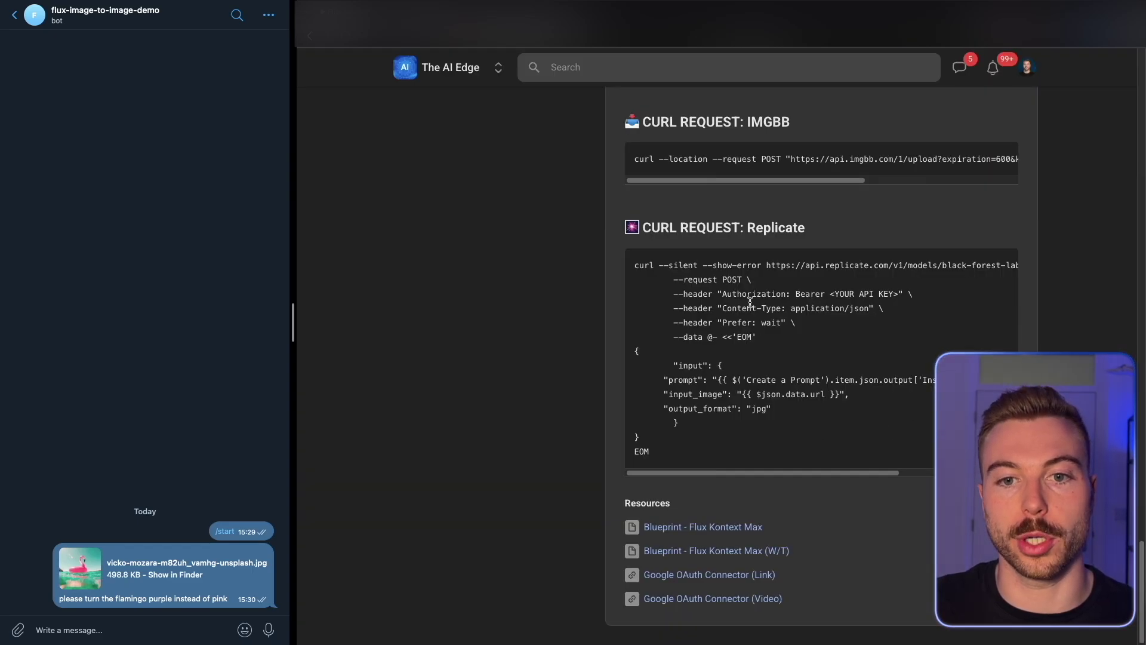
Step: Copy the ImgBB cURL request from The AI Edge page and import it into the HTTP Request node
scroll(729, 219, up, 3)
drag(636, 156, 729, 219)
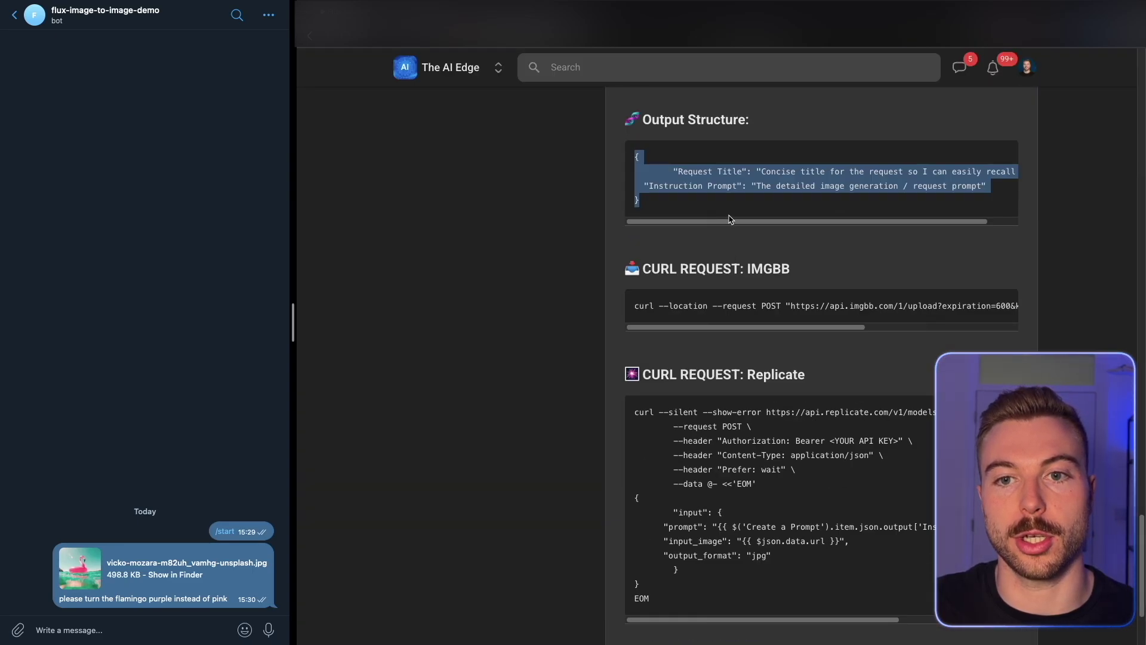
drag(635, 305, 1057, 310)
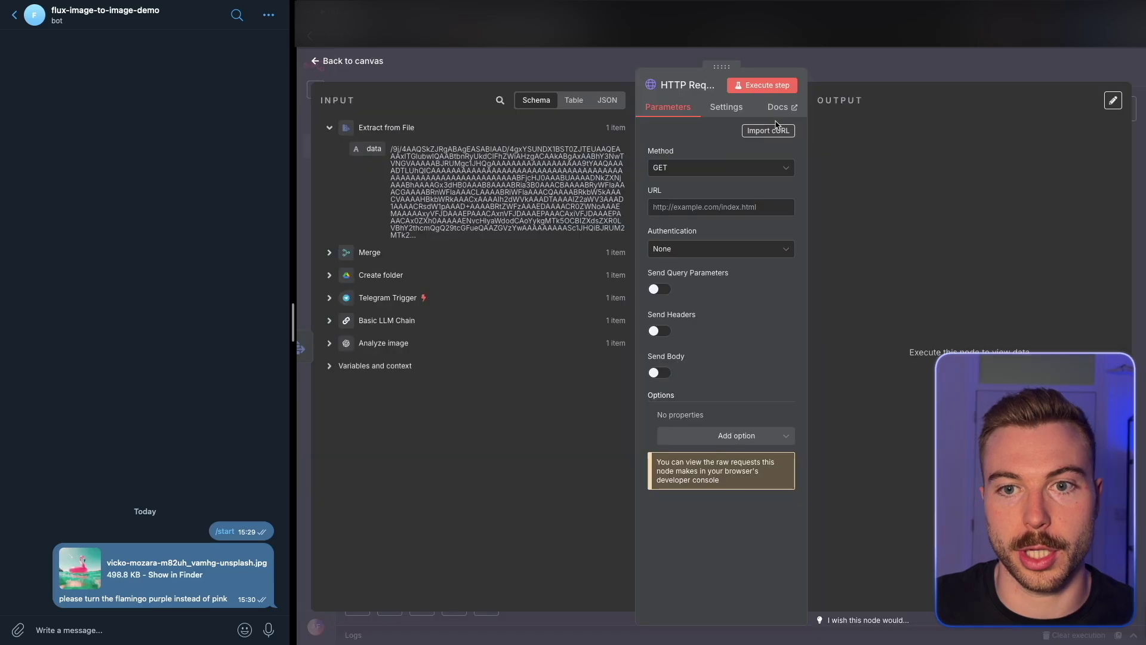
click(760, 130)
text(curl --silent --request POST "https://api.imgbb.com/1/upload?expiration=600&key=YOUR_API_KEY" --form "image={{ $json.data }}")
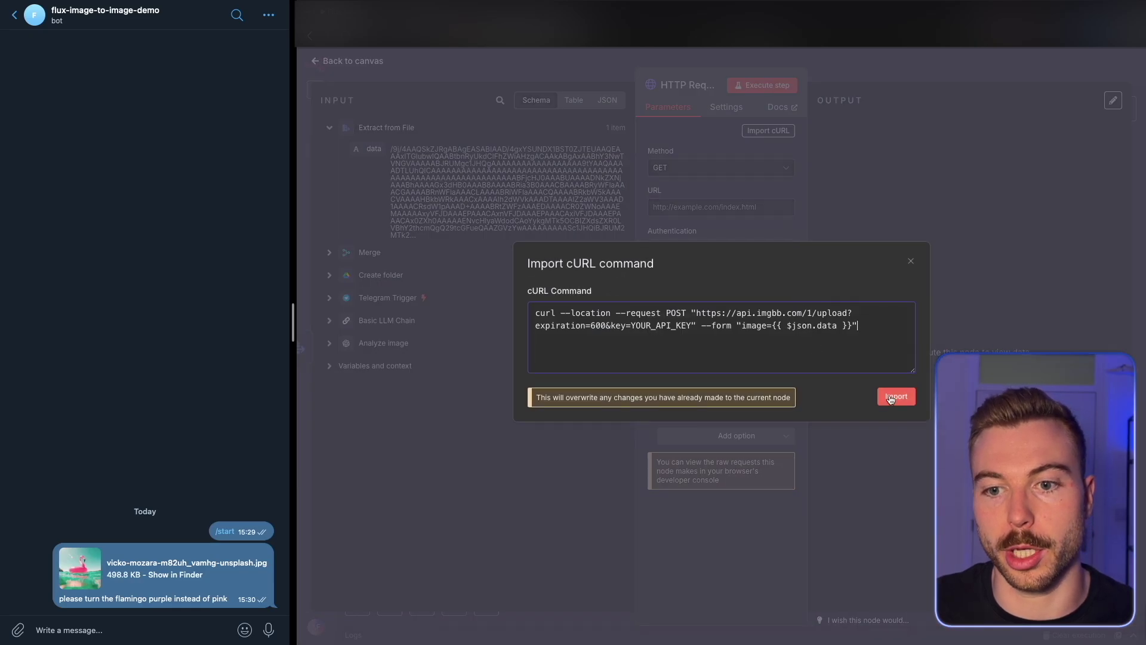
click(896, 394)
scroll(747, 329, down, 3)
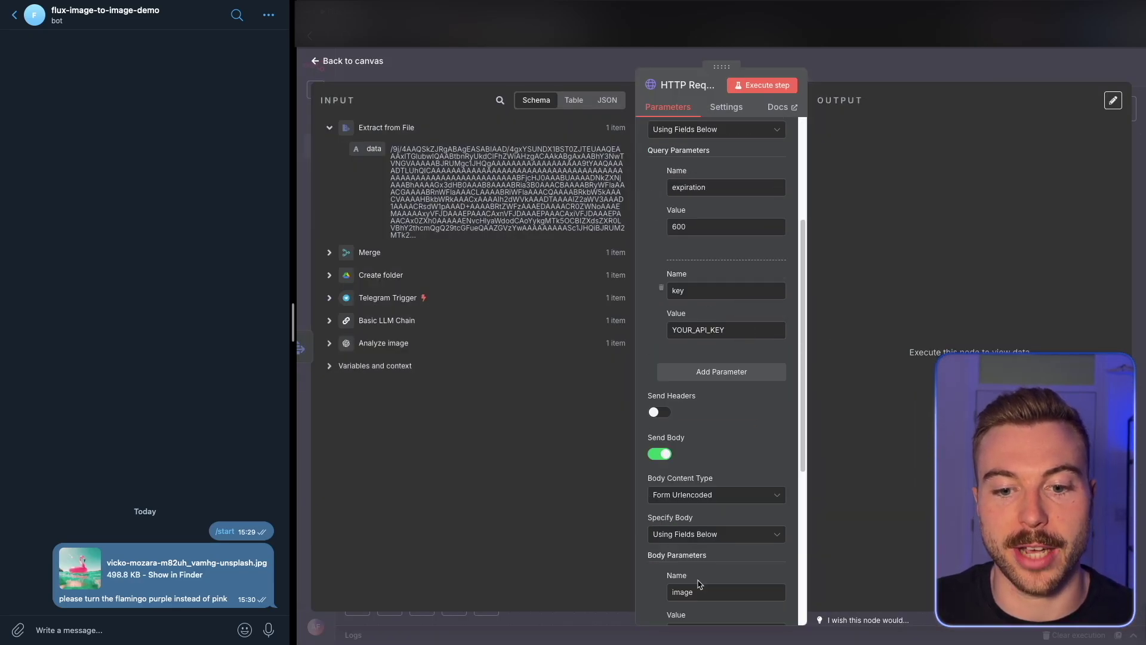
scroll(674, 547, down, 3)
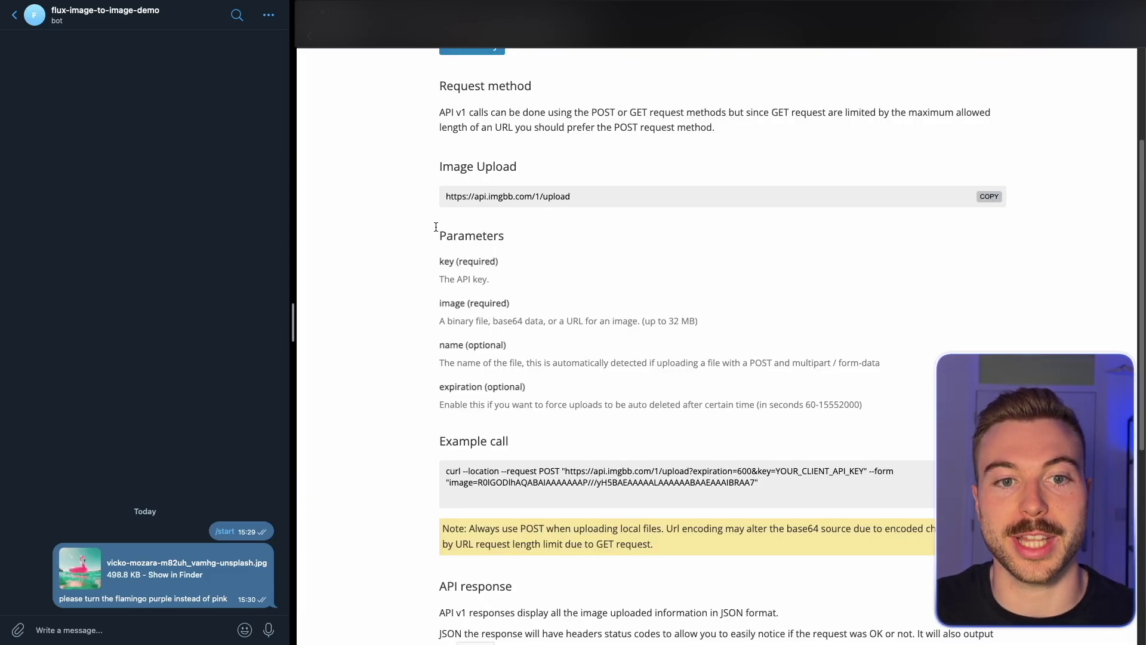
Step: Examine the upload parameters and example call in the ImgBB API documentation, and return to the n8n HTTP Request node
scroll(597, 486, down, 4)
click(800, 238)
key(super+a)
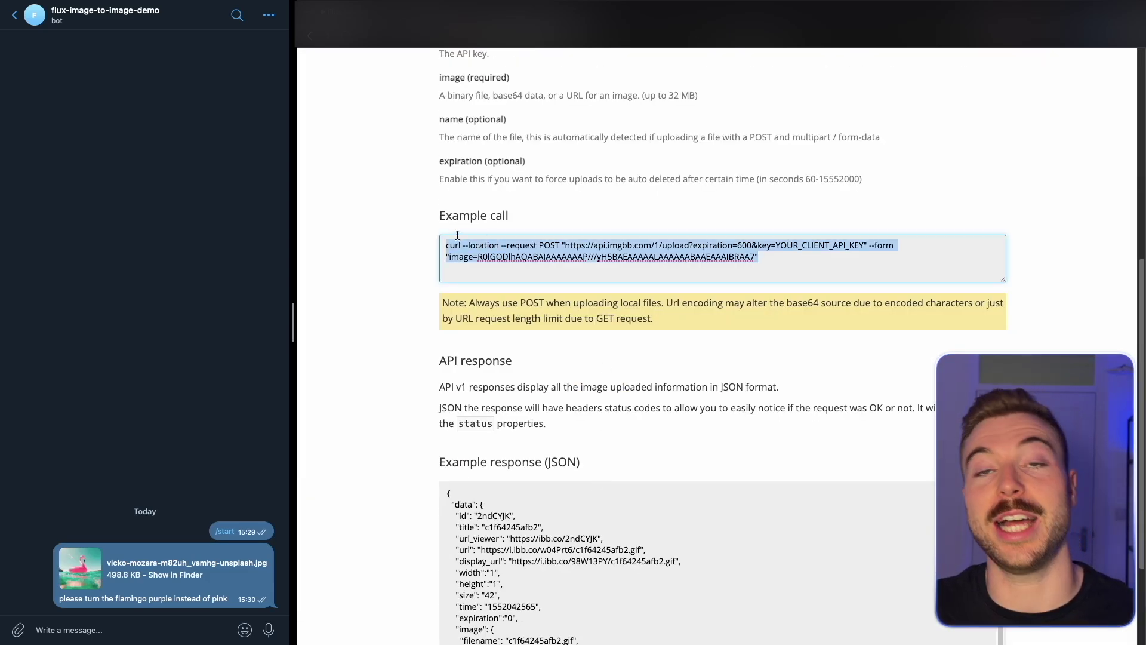
scroll(457, 235, up, 3)
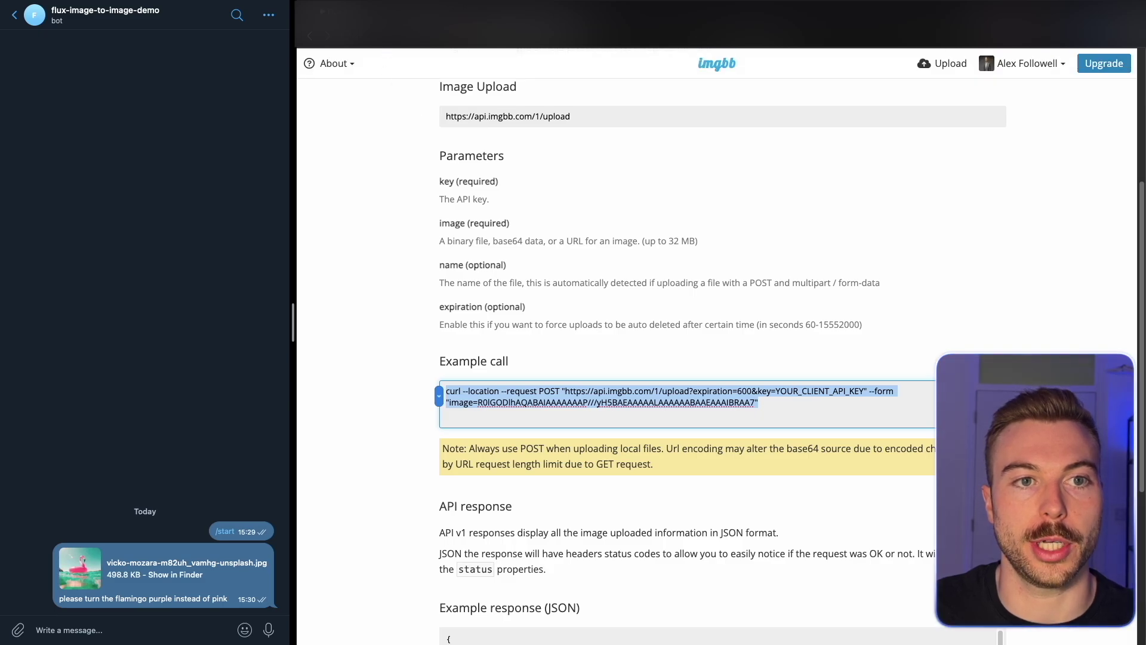
click(353, 12)
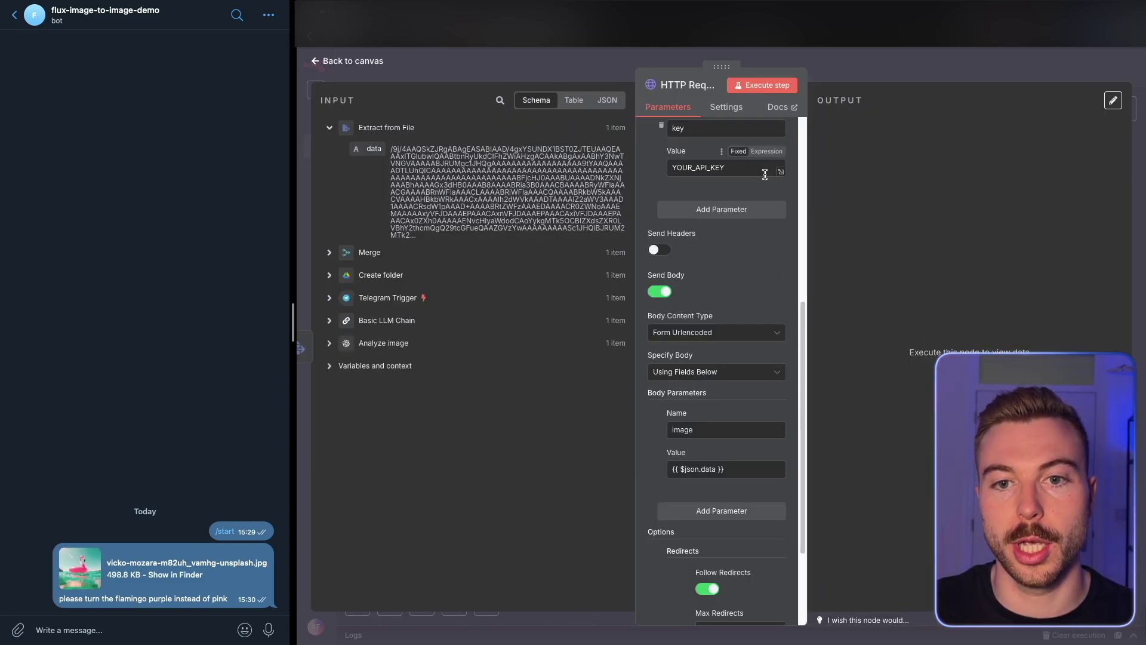
Step: Copy the API key from the ImgBB API page and paste it as the key query parameter's expression value in the HTTP Request node
scroll(765, 174, up, 6)
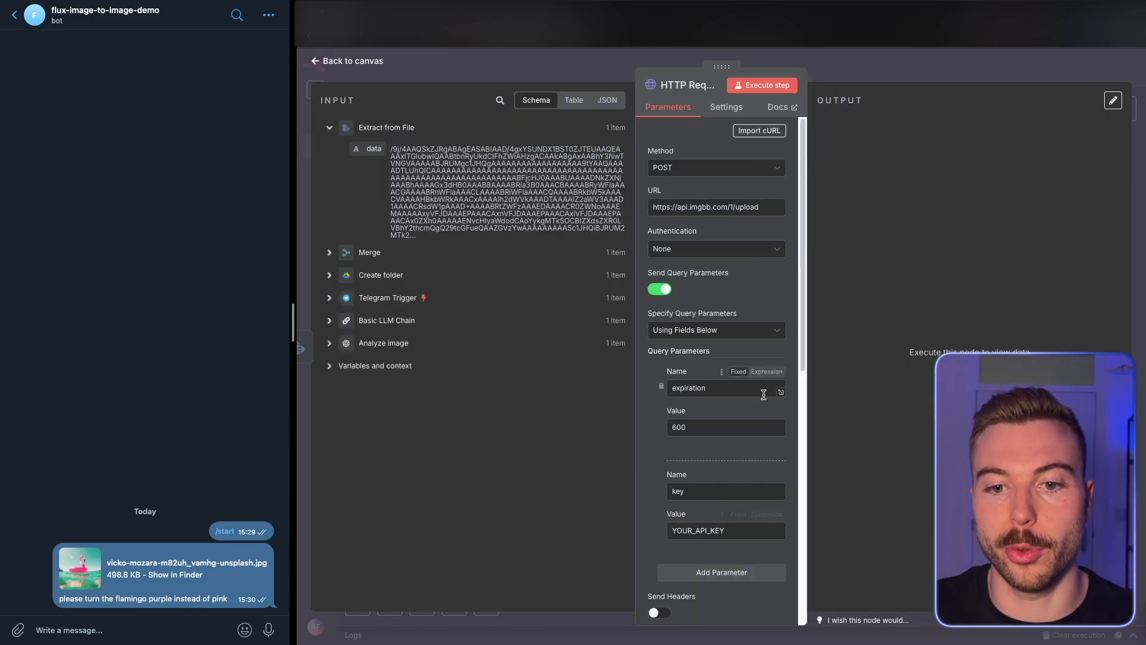
click(767, 514)
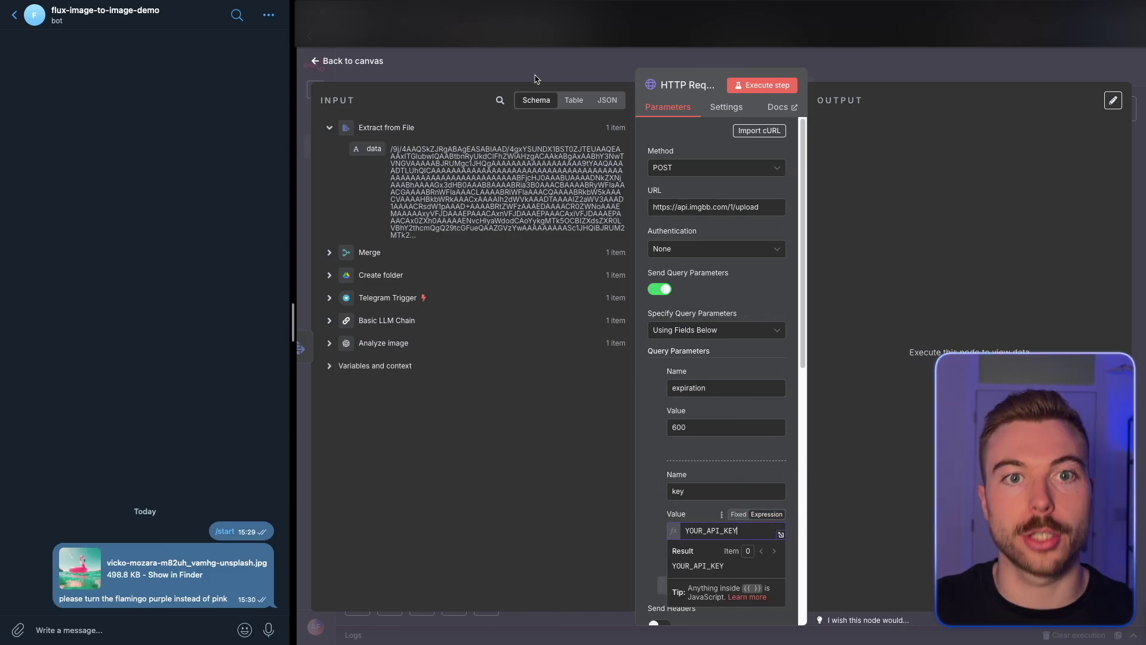
key(super+Tab)
scroll(580, 163, up, 5)
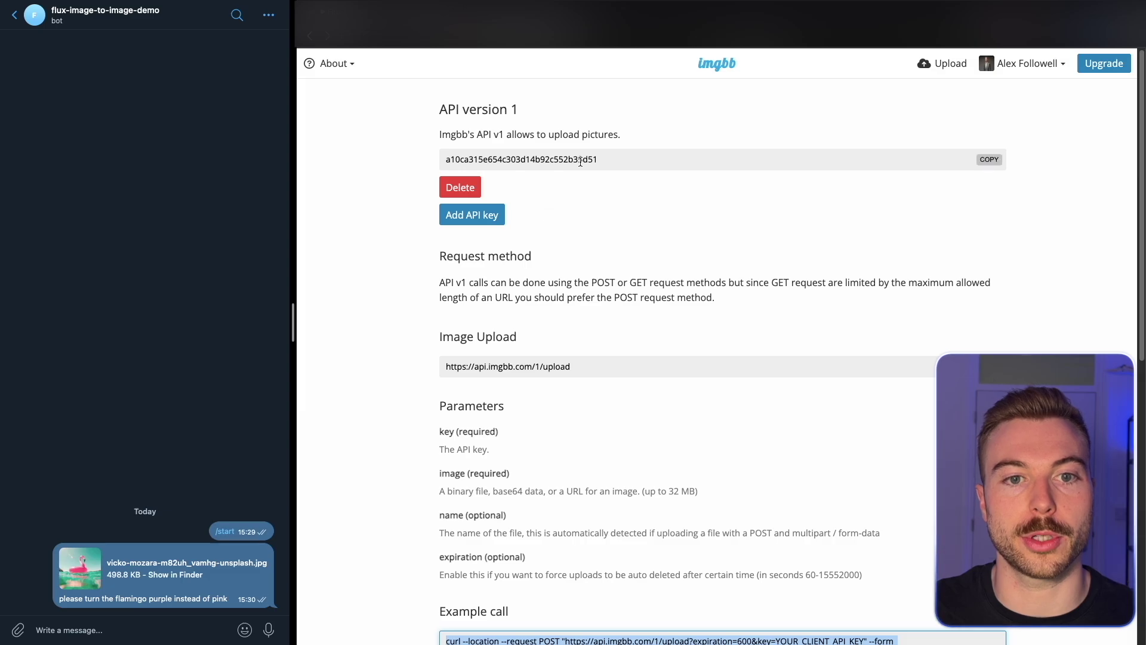
click(618, 154)
click(989, 159)
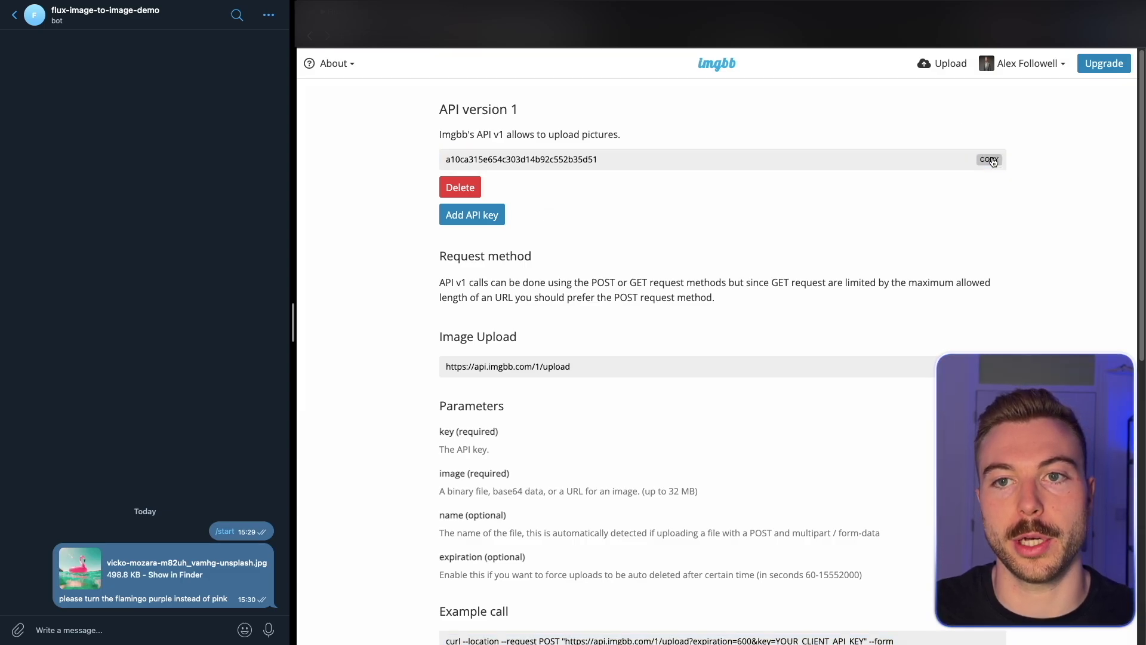
key(super+Tab)
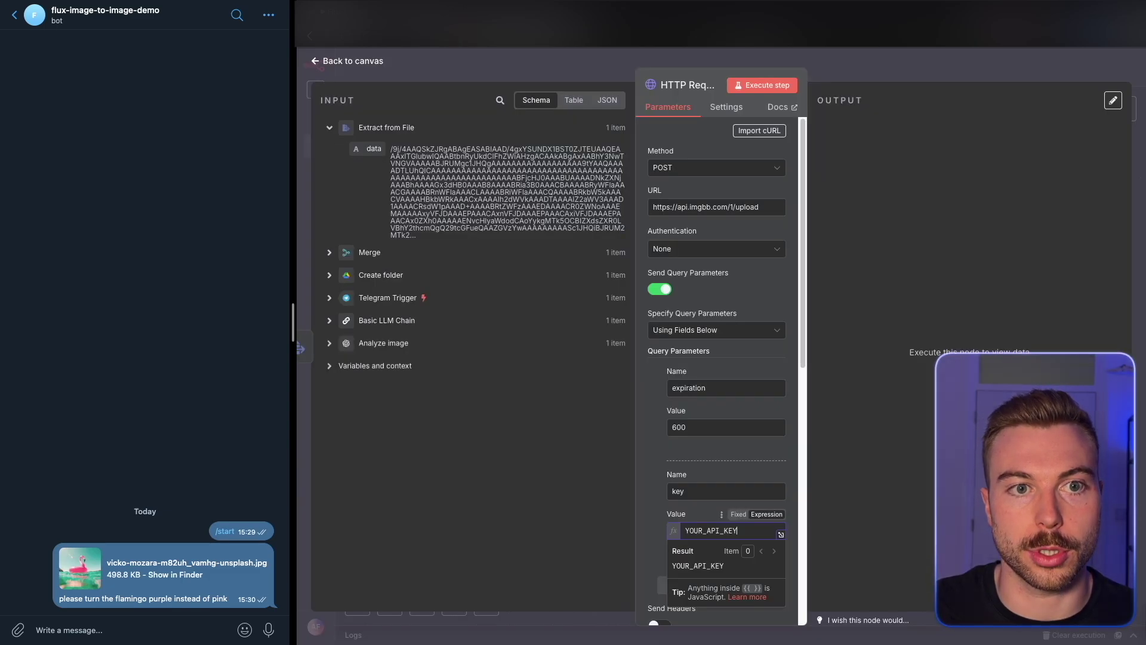
double_click(711, 530)
key(super+v)
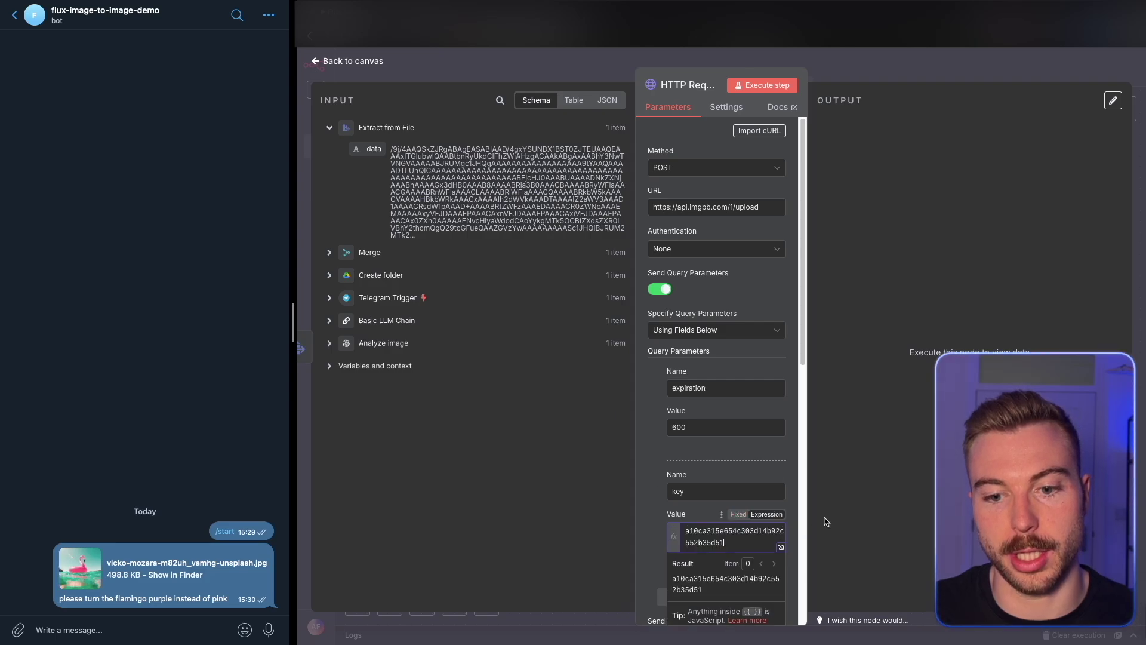
click(750, 453)
Step: Switch the image body parameter's value to an expression using {{ $json.data }} from Extract from File
scroll(716, 358, down, 2)
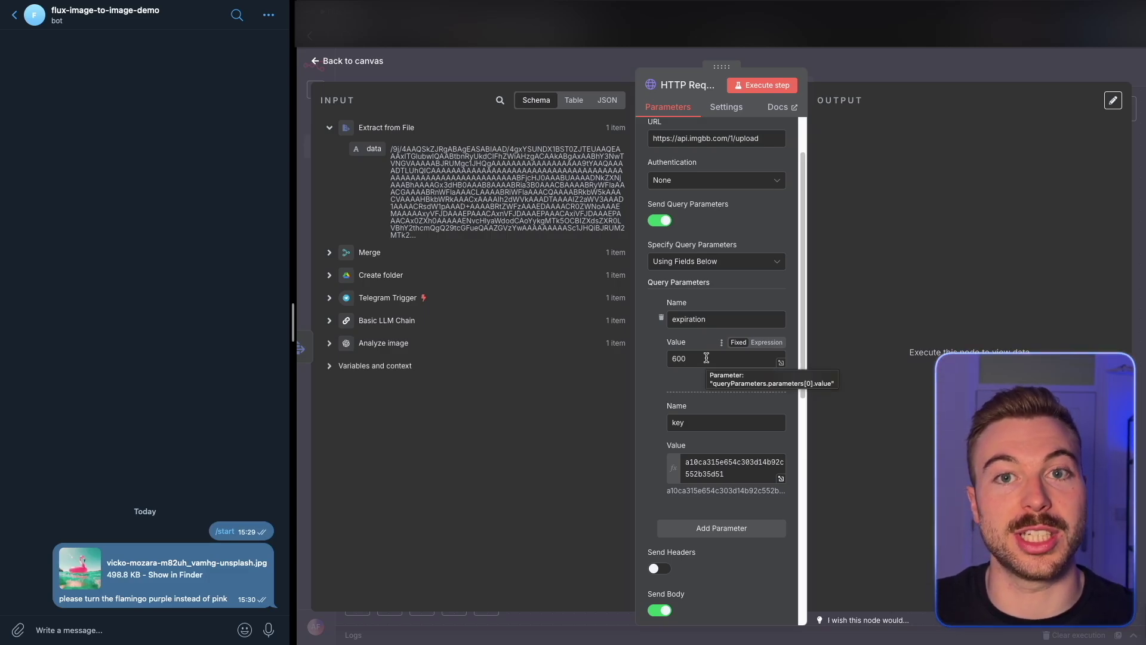
scroll(707, 357, down, 4)
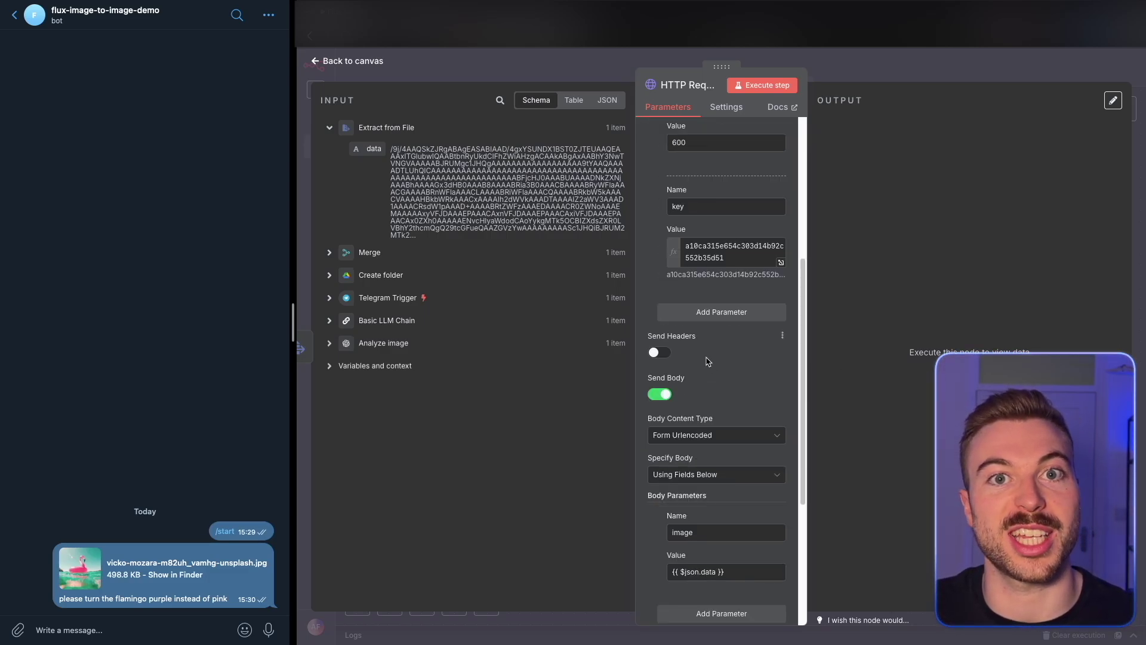
scroll(707, 361, down, 1)
scroll(706, 361, down, 4)
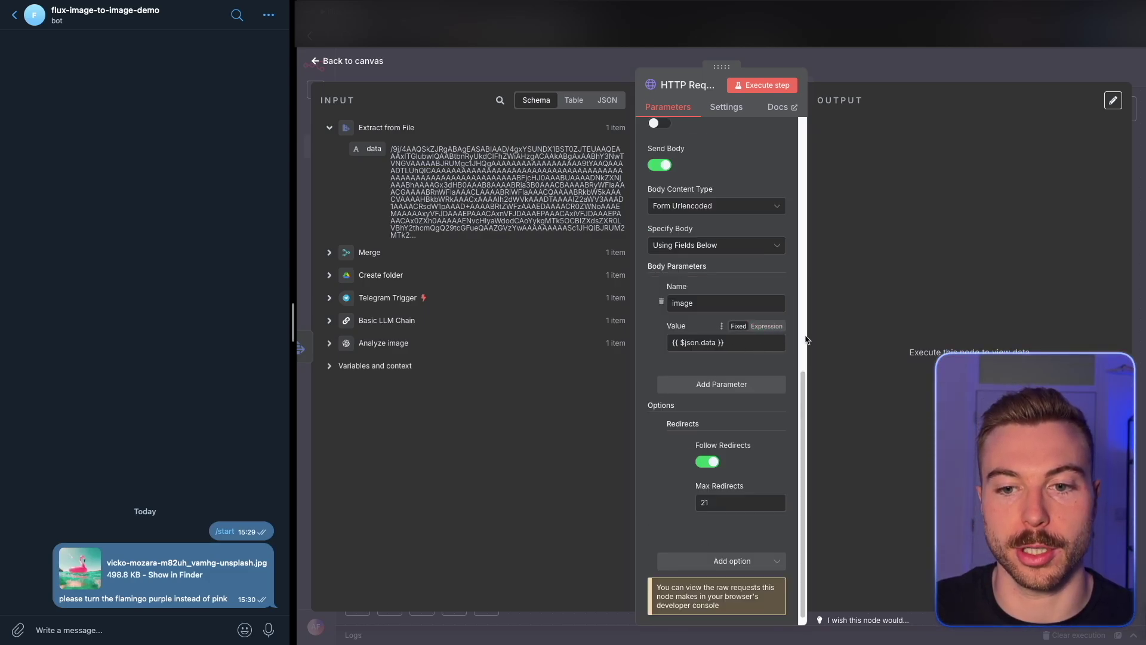
click(764, 327)
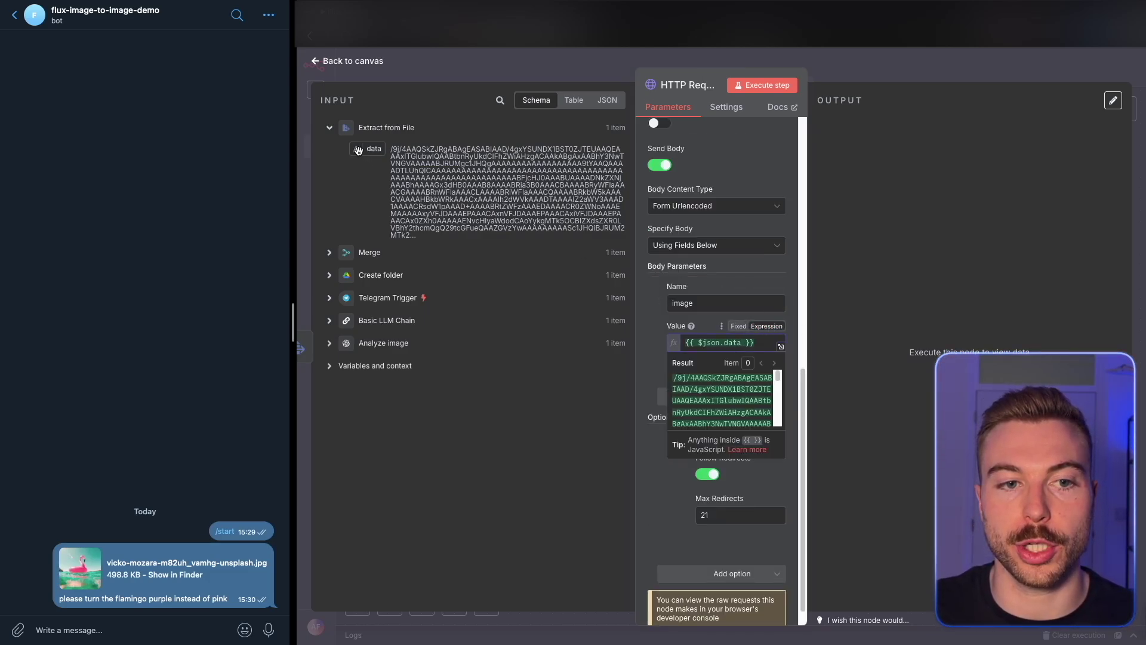
drag(399, 148, 445, 199)
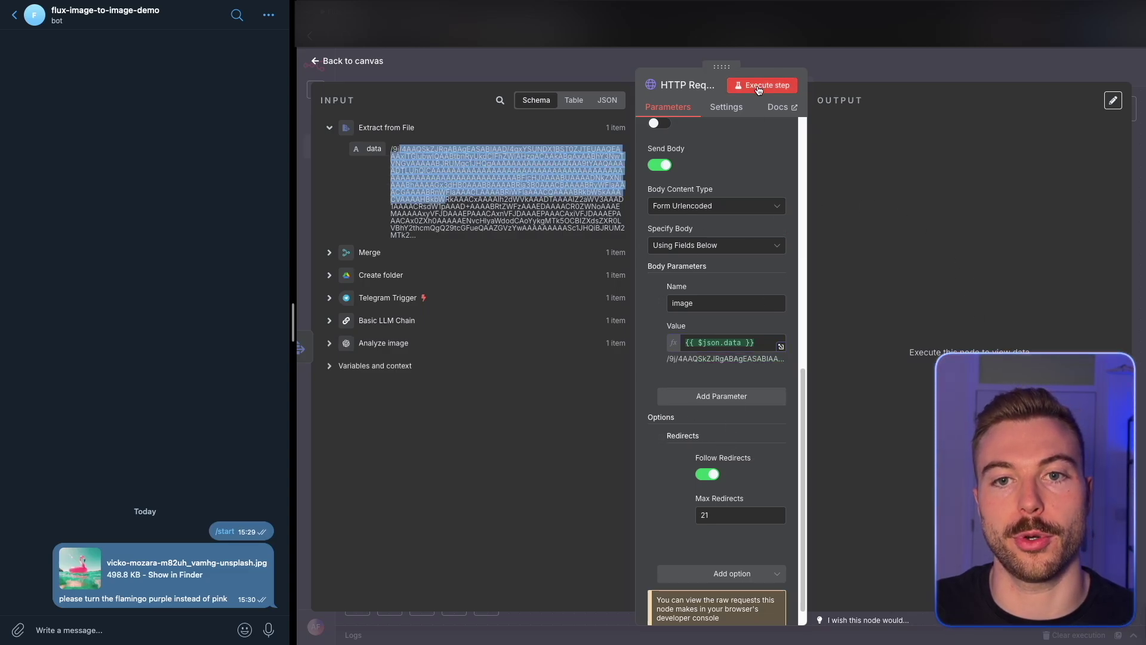
Step: Rename the HTTP Request node to Store Image, execute it and return to the canvas
click(703, 83)
text(Store Image)
key(Return)
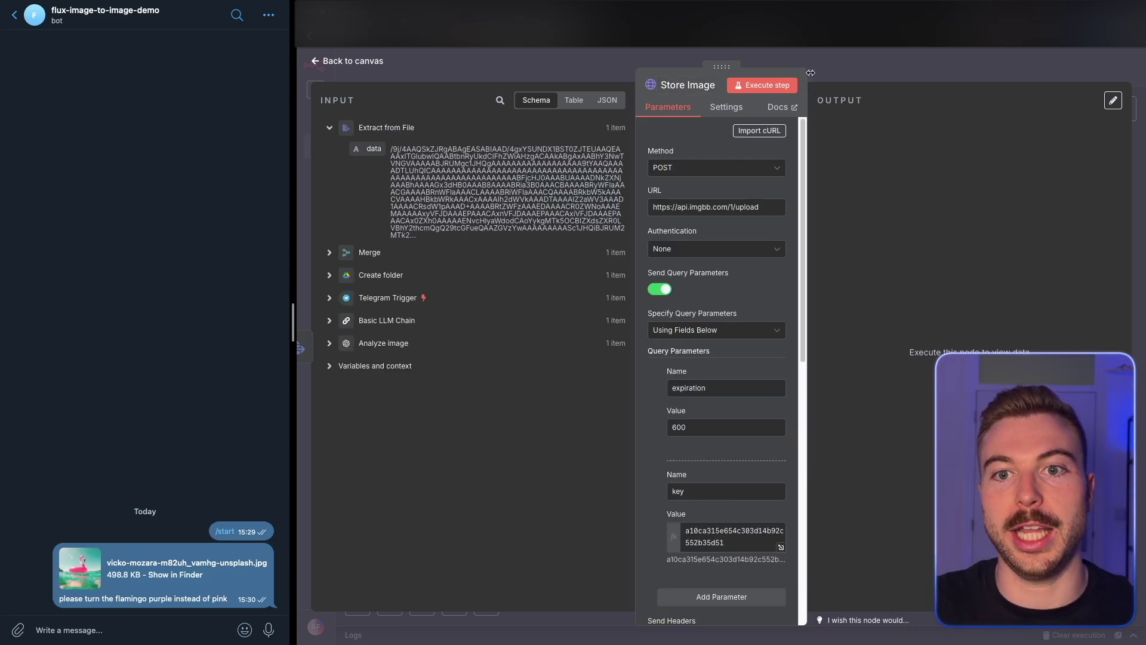
click(768, 91)
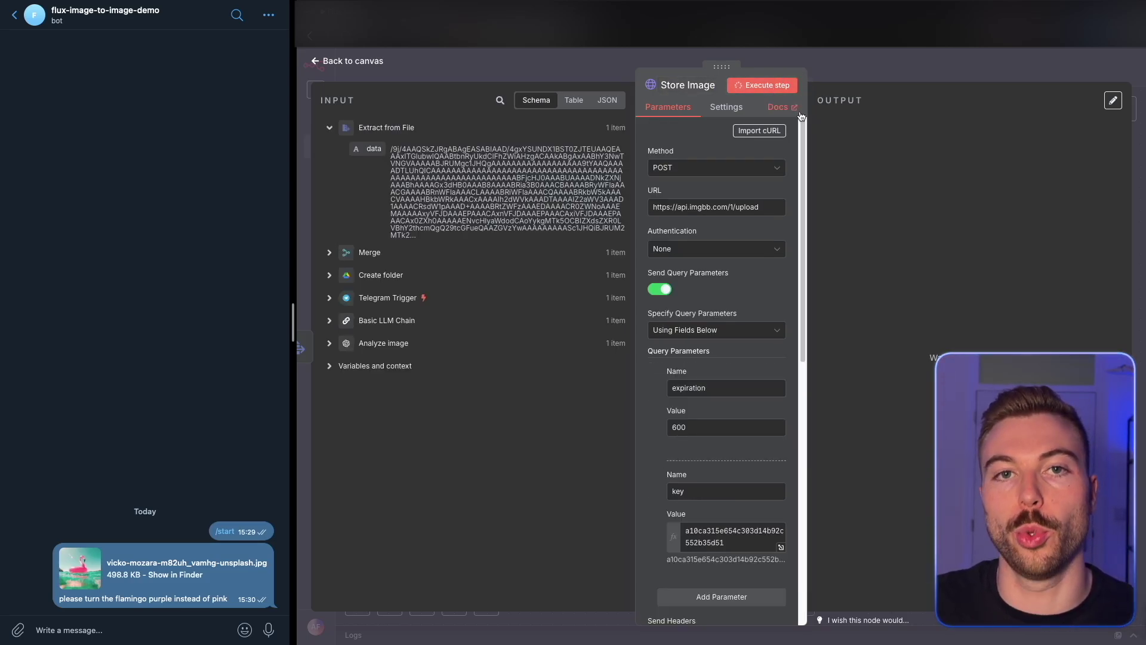
key(Escape)
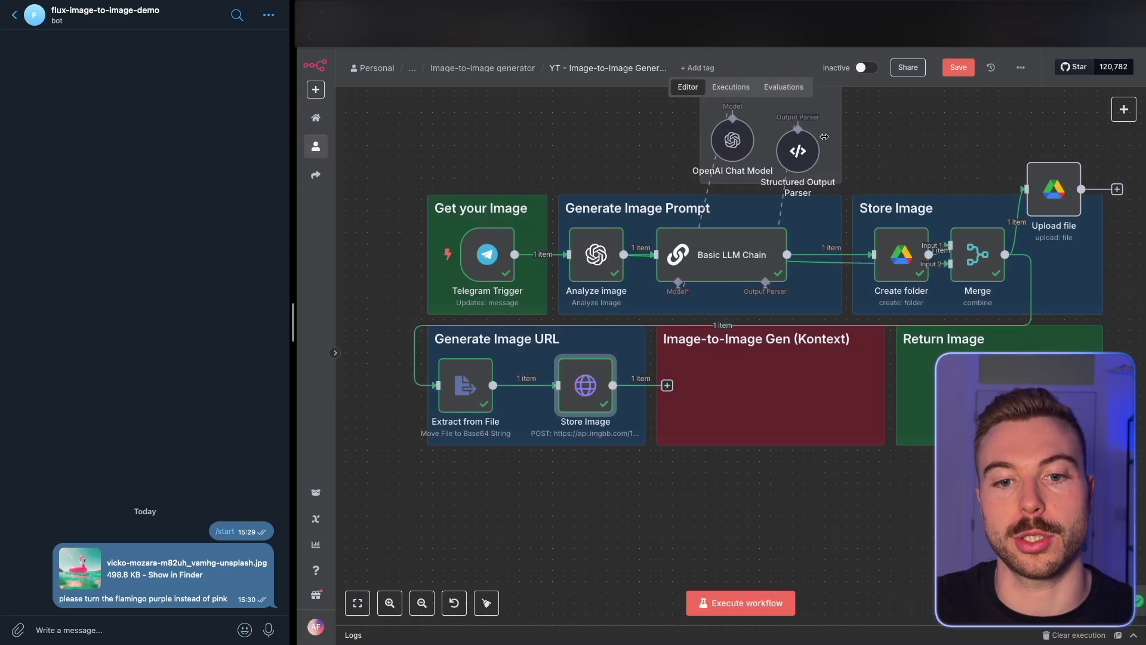
Step: Reopen the Store Image node to review its execution result, and return to the canvas
double_click(583, 393)
scroll(949, 302, down, 2)
scroll(950, 302, up, 2)
click(865, 66)
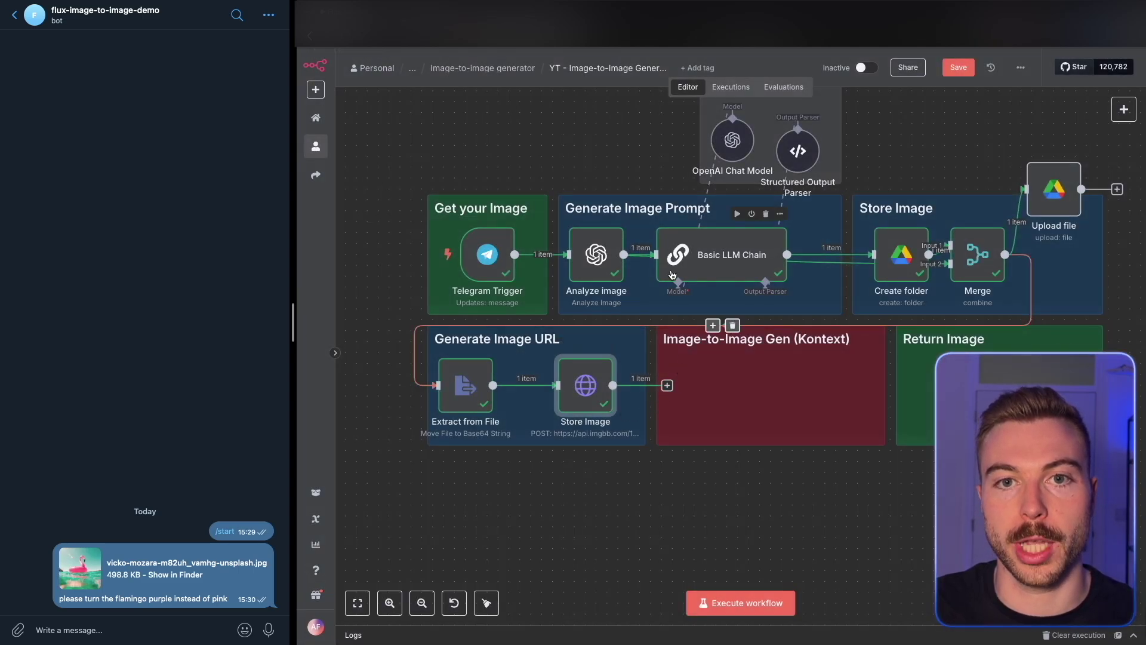
Step: Switch to the Replicate website, open its image models collection and browse the available models
click(705, 11)
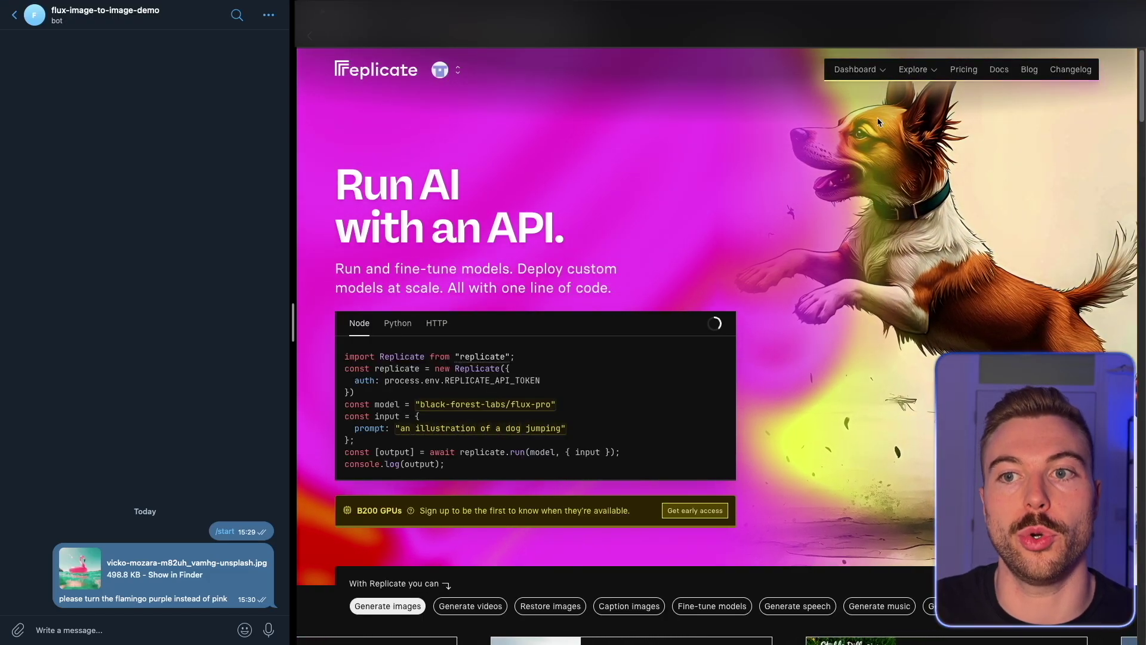
mouse_move(910, 79)
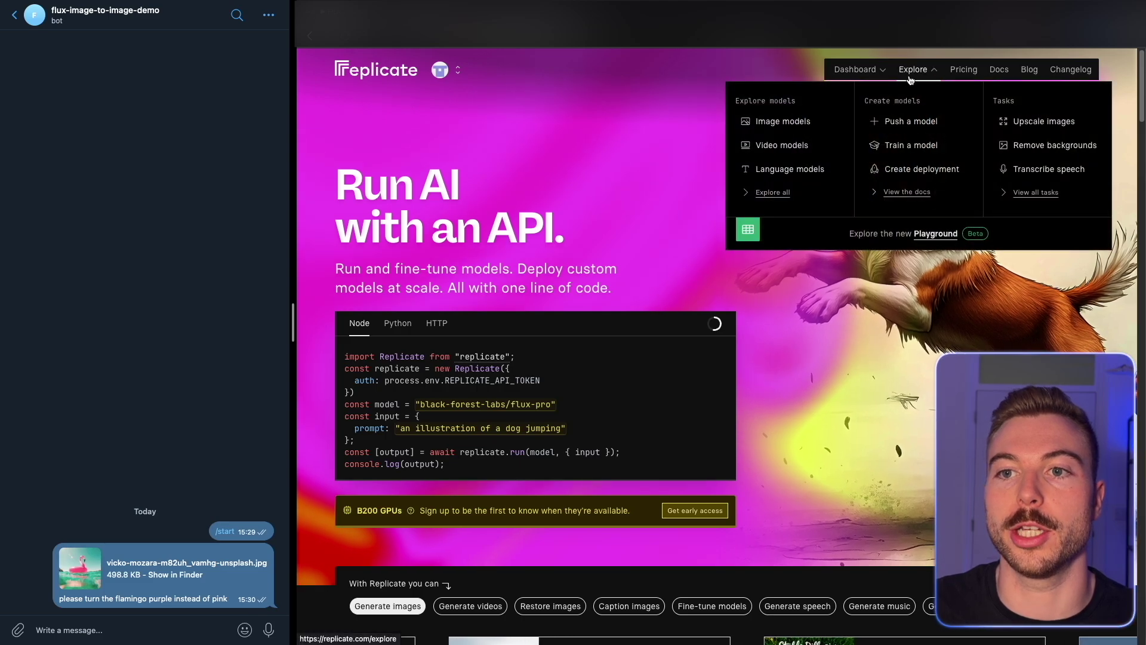
click(779, 122)
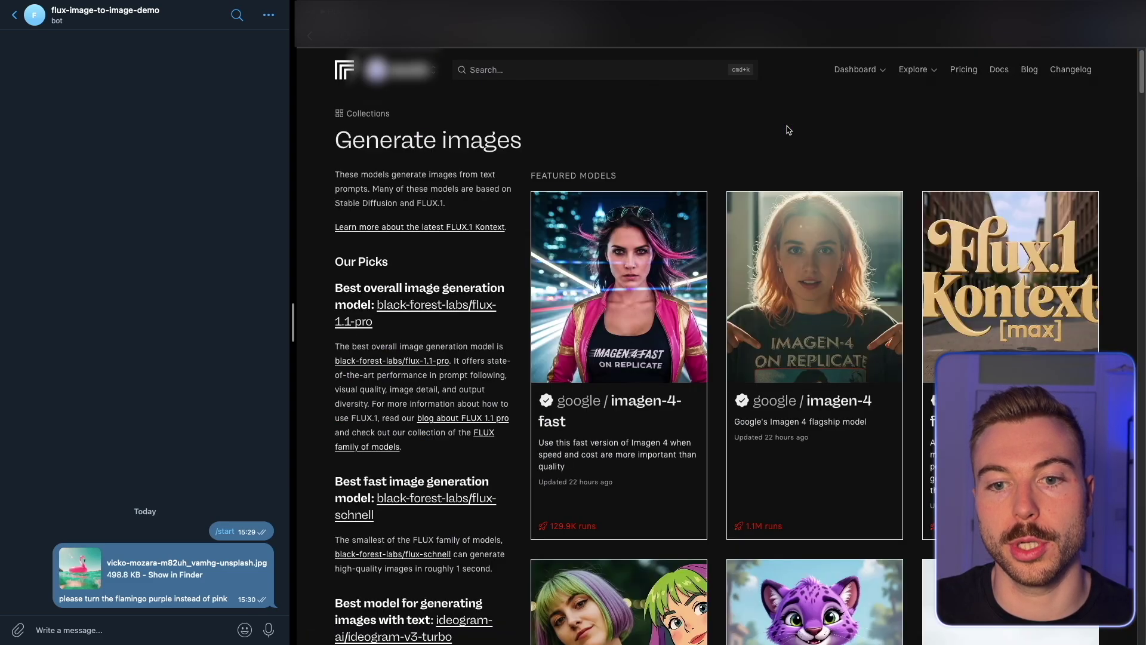
scroll(816, 379, down, 15)
scroll(817, 379, up, 10)
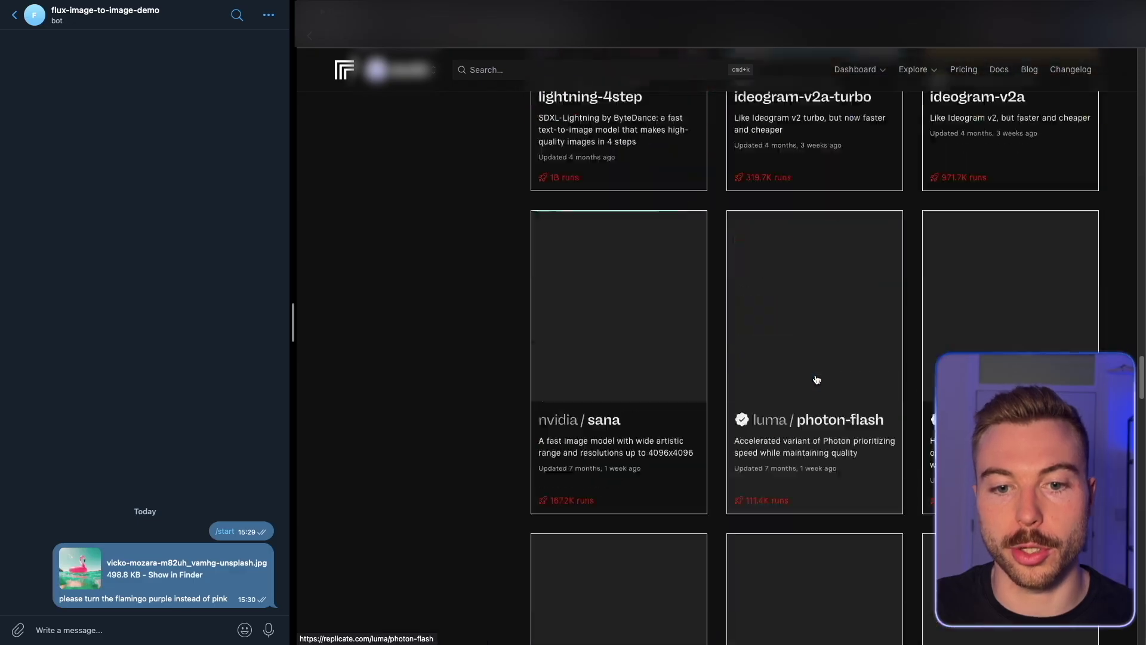
scroll(816, 380, up, 10)
scroll(817, 379, down, 15)
scroll(816, 380, down, 3)
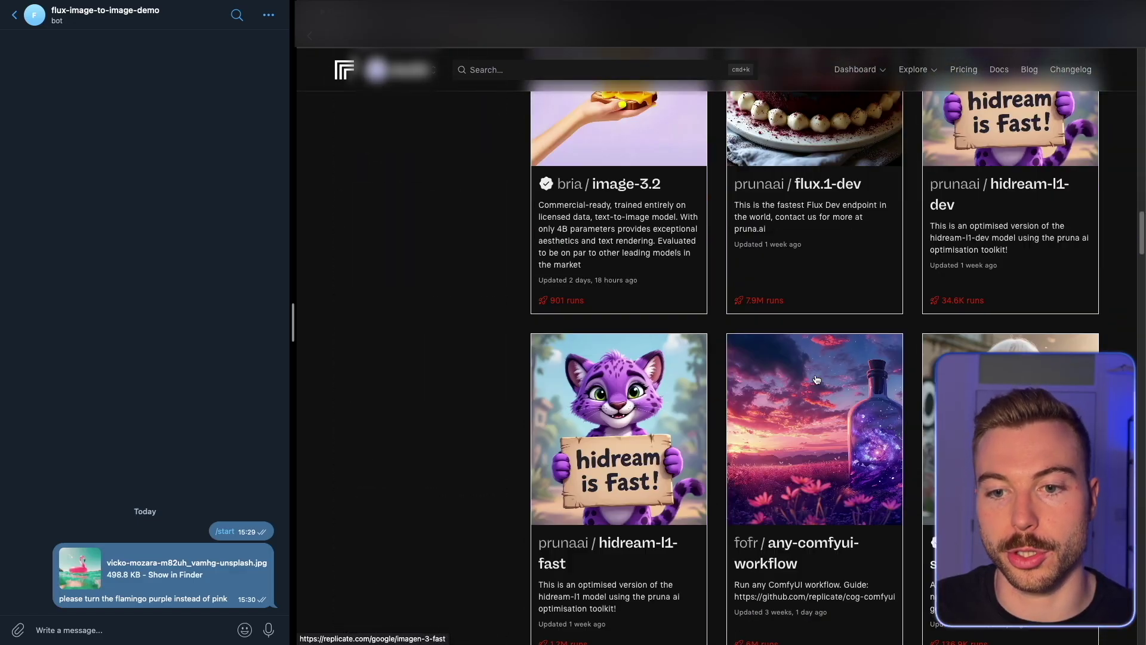
scroll(817, 379, up, 4)
scroll(817, 380, up, 15)
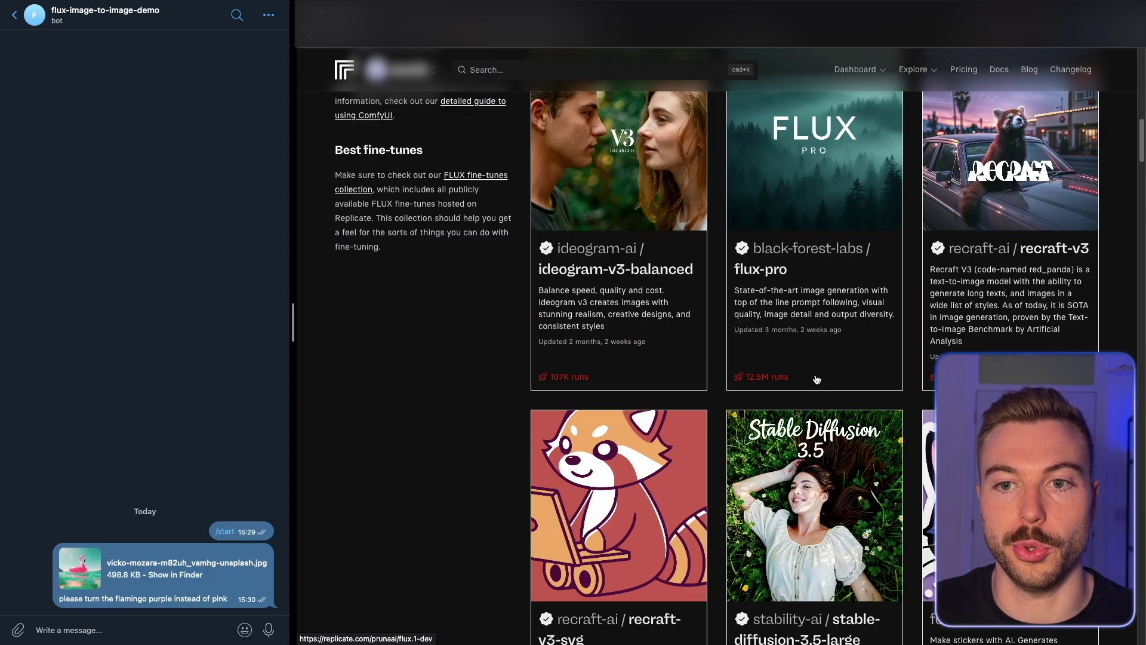
scroll(817, 379, up, 5)
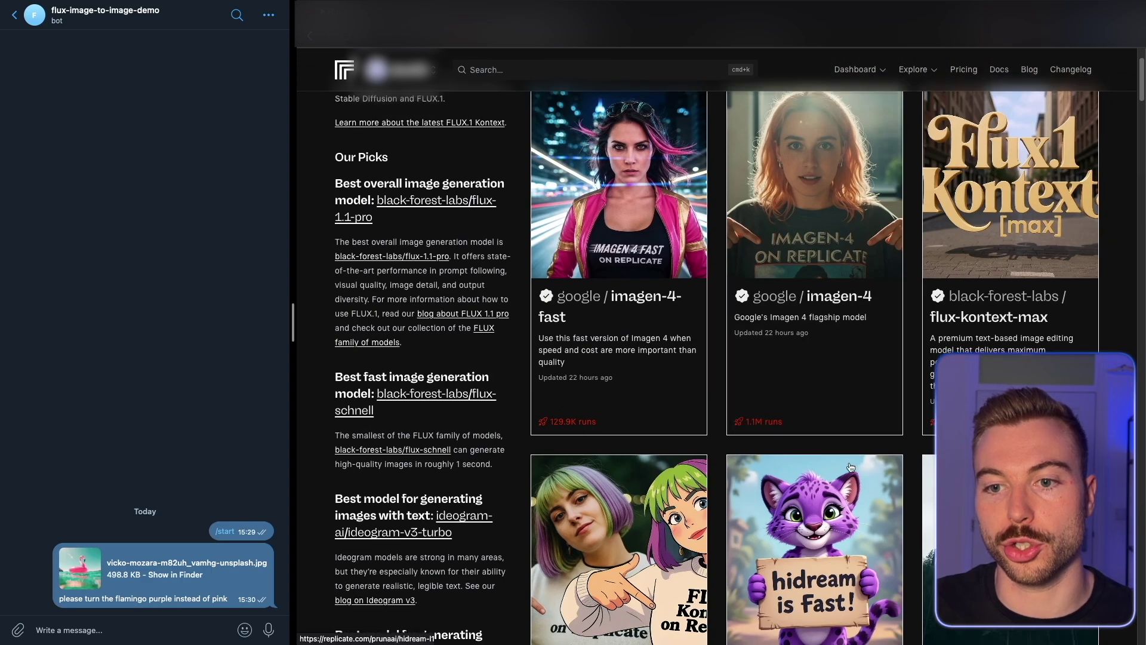
Step: Check the per-image pricing on the flux-schnell model page and on the flux-kontext-max model page
click(437, 394)
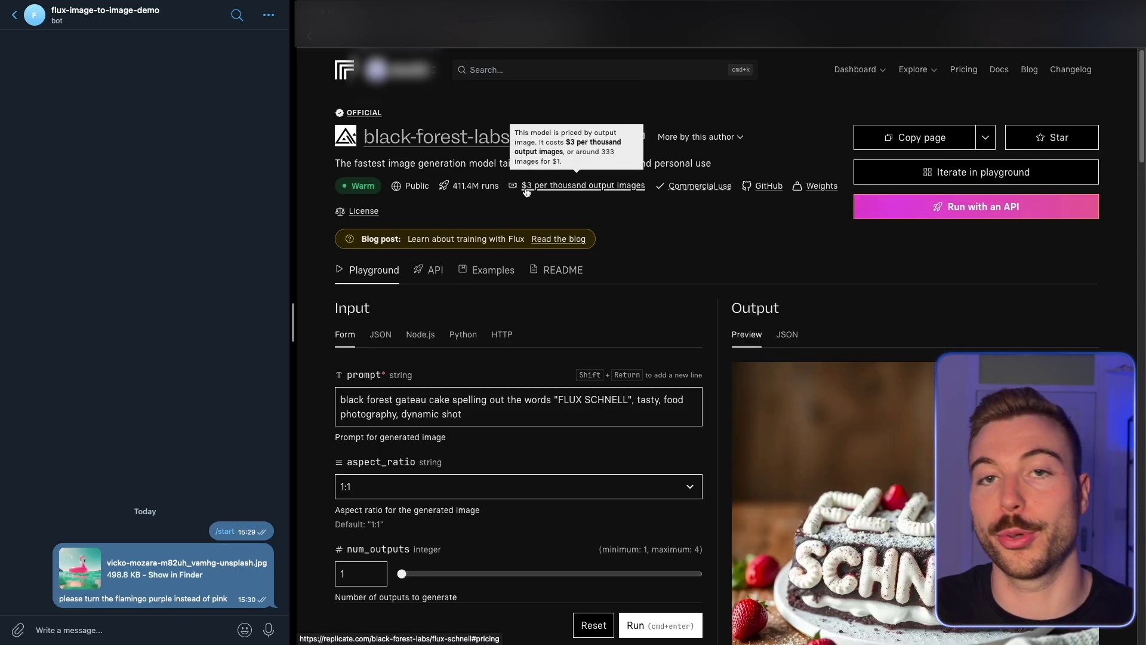
click(310, 36)
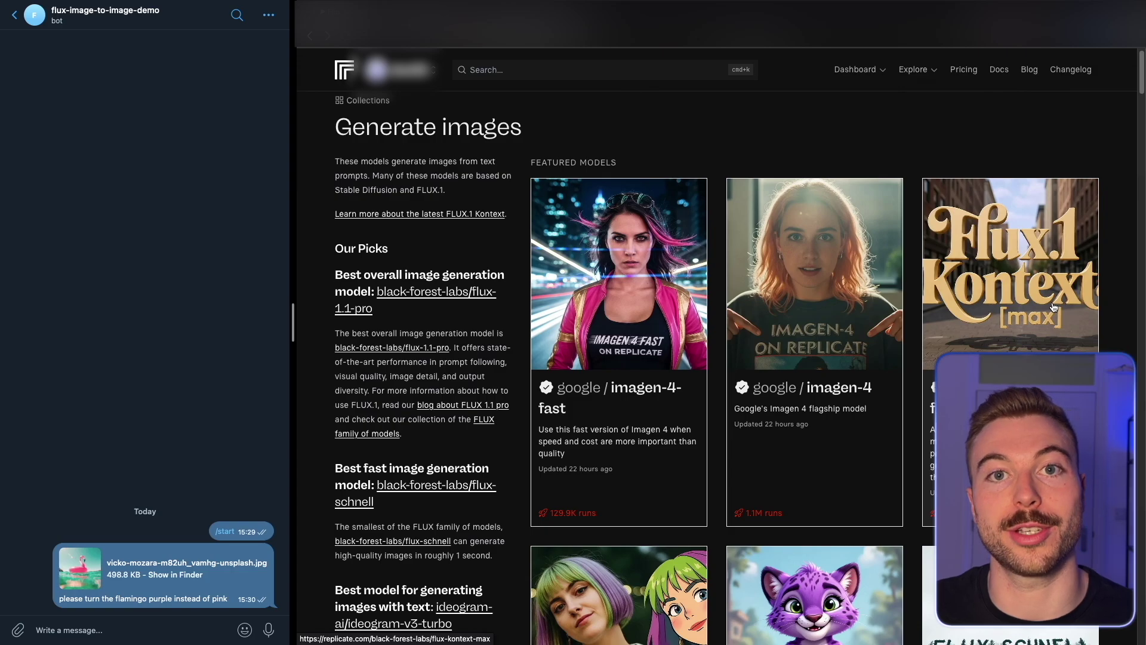
click(943, 257)
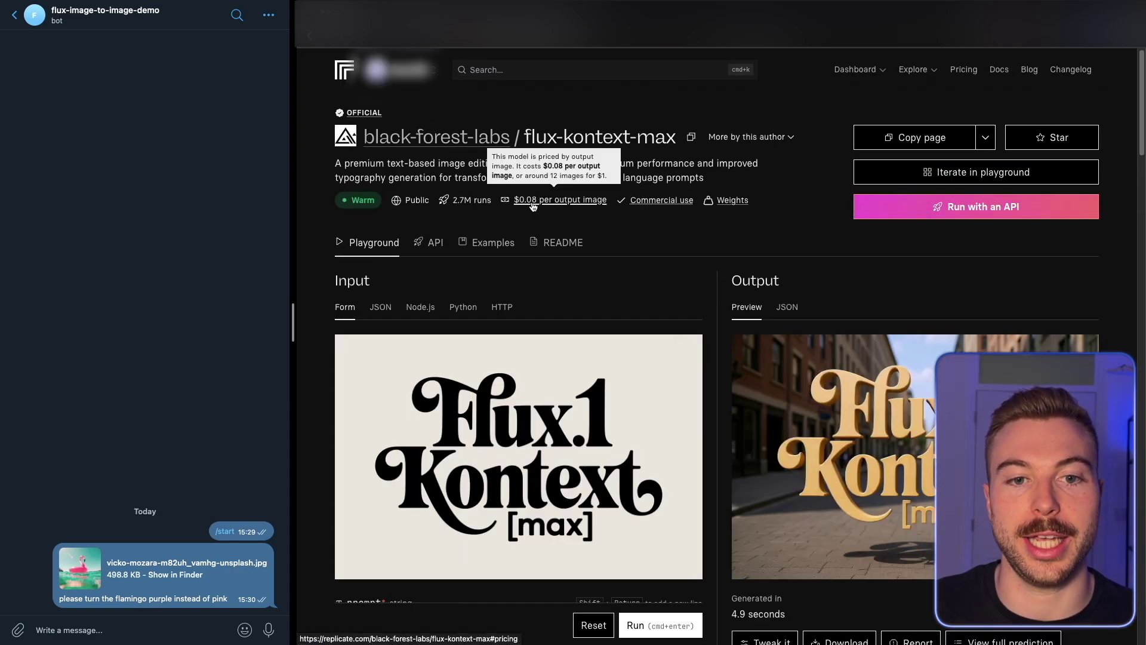
Step: Look over the flux-kontext-max playground, open the model's HTTP API instructions and examine the example cURL request
scroll(651, 245, down, 8)
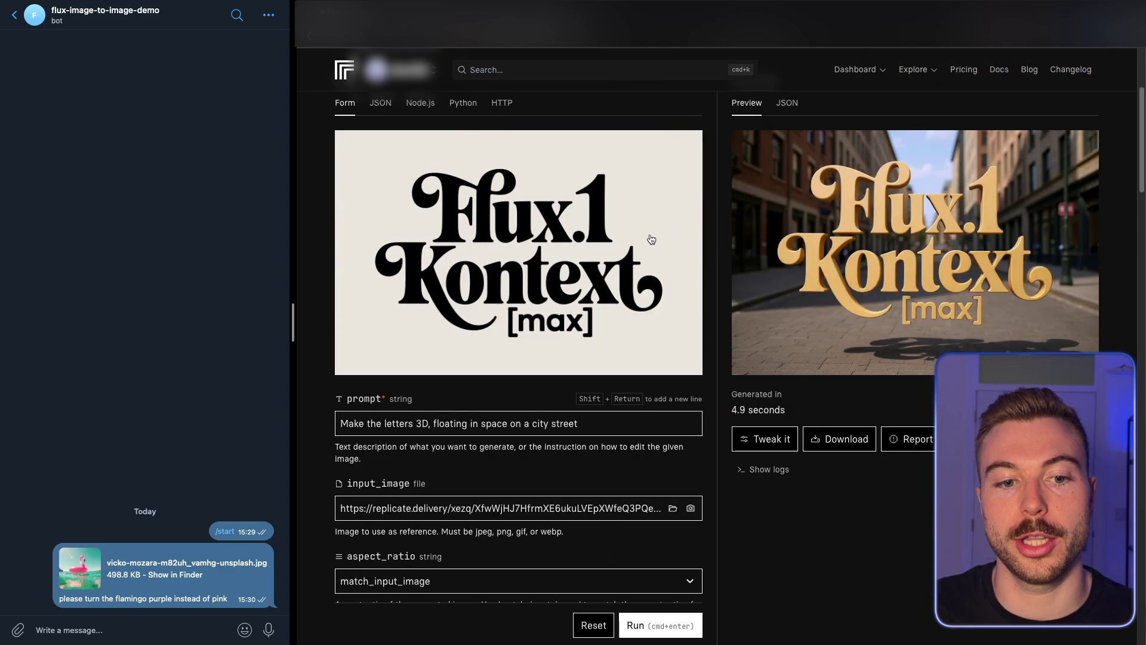
scroll(445, 543, down, 3)
scroll(553, 423, up, 11)
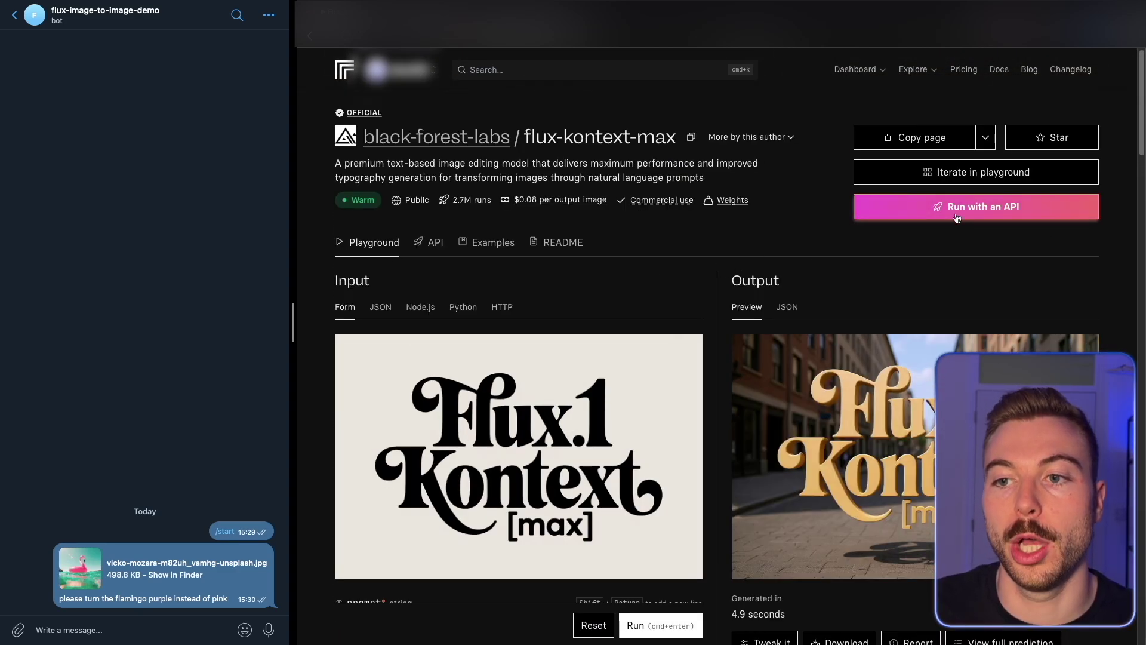
click(1012, 216)
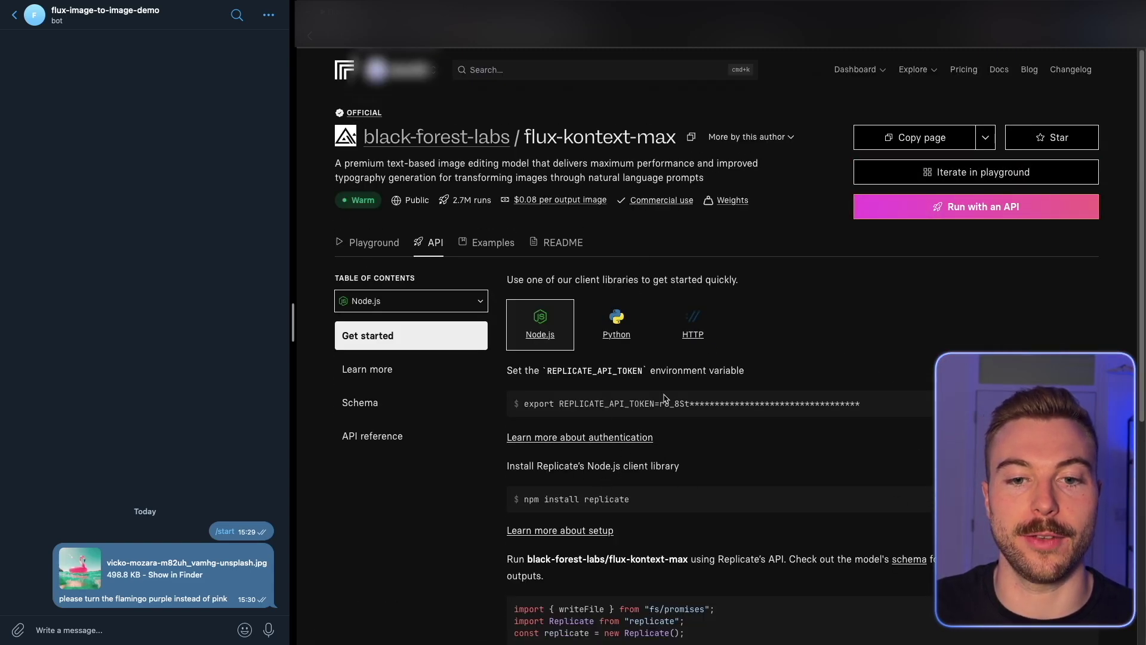
click(671, 341)
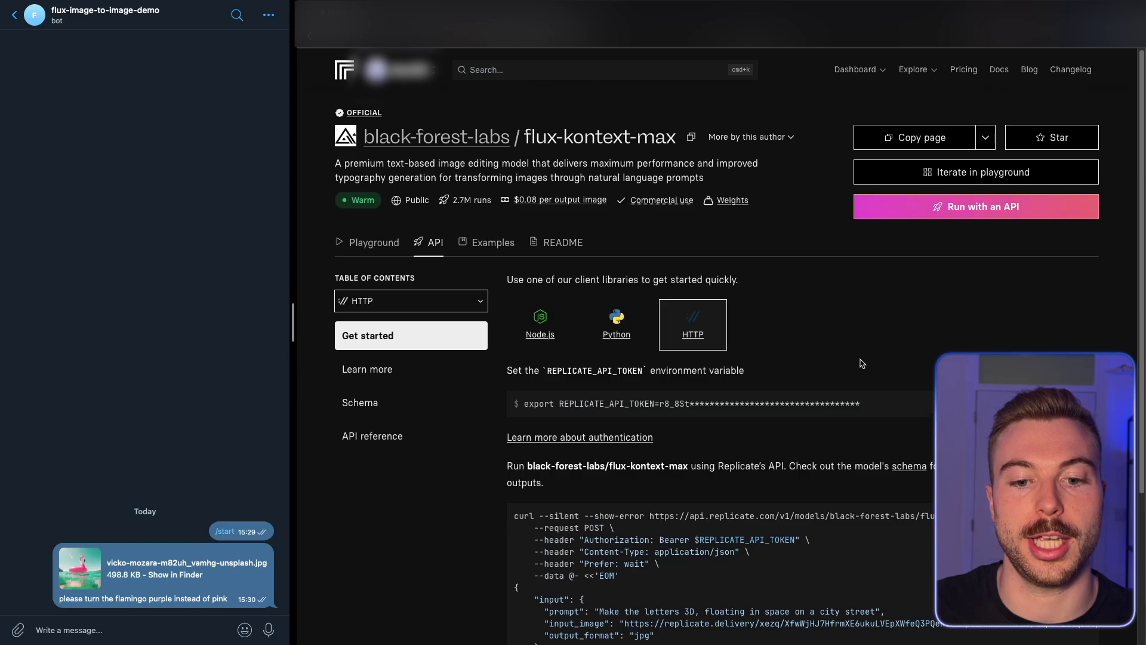
scroll(862, 362, down, 3)
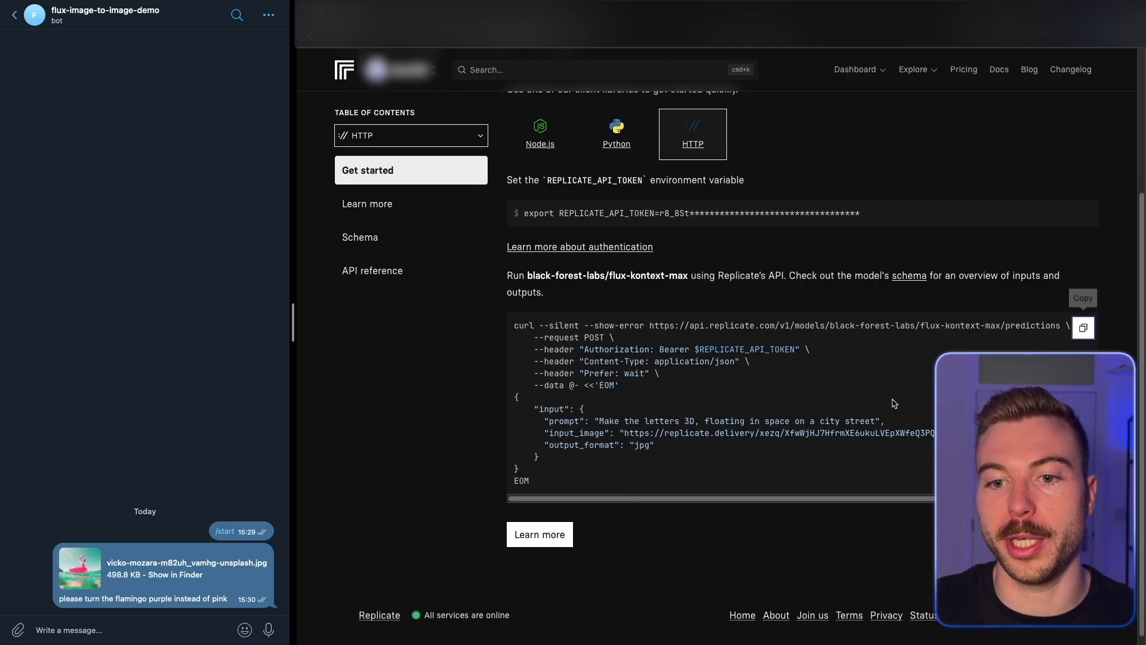
Step: Leave the Replicate page and copy the prepared cURL command for the flux-kontext-max request
click(657, 12)
scroll(723, 303, down, 4)
drag(635, 265, 670, 467)
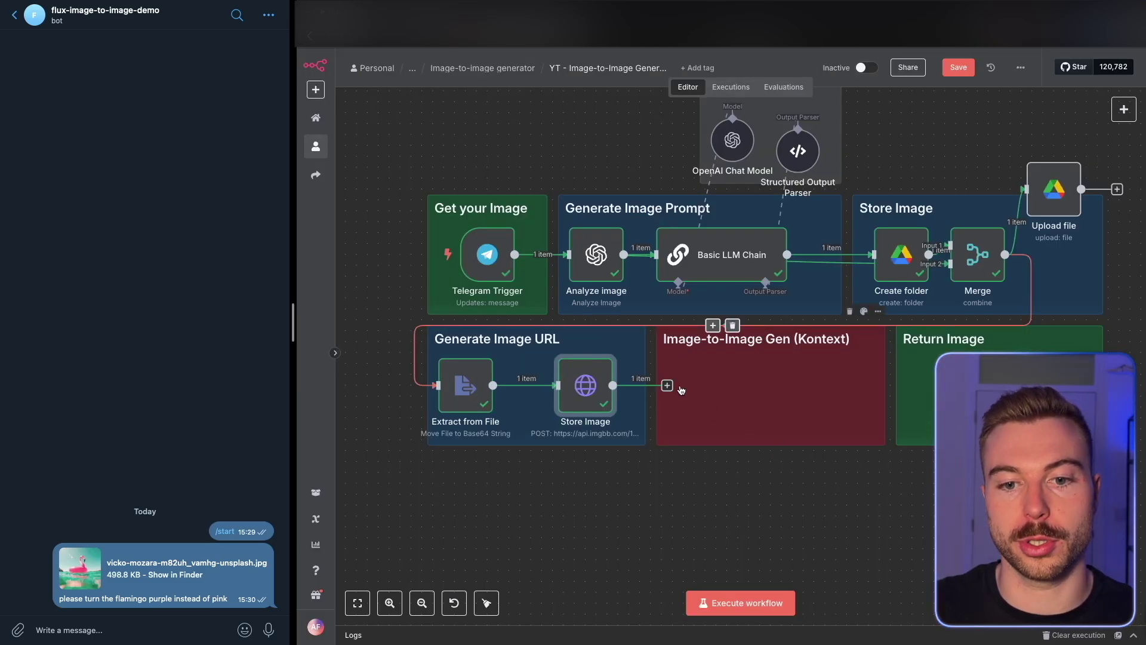
Step: Add an HTTP Request node after Store Image, and import the copied Replicate cURL command into it
click(666, 385)
text(http)
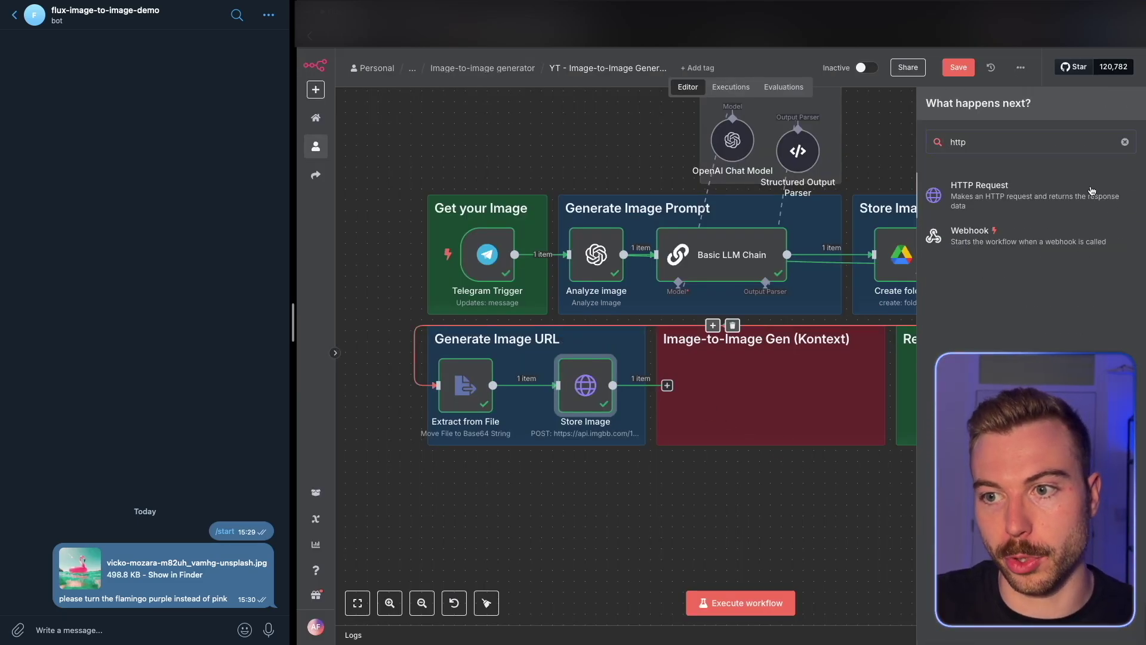
click(1091, 192)
click(769, 131)
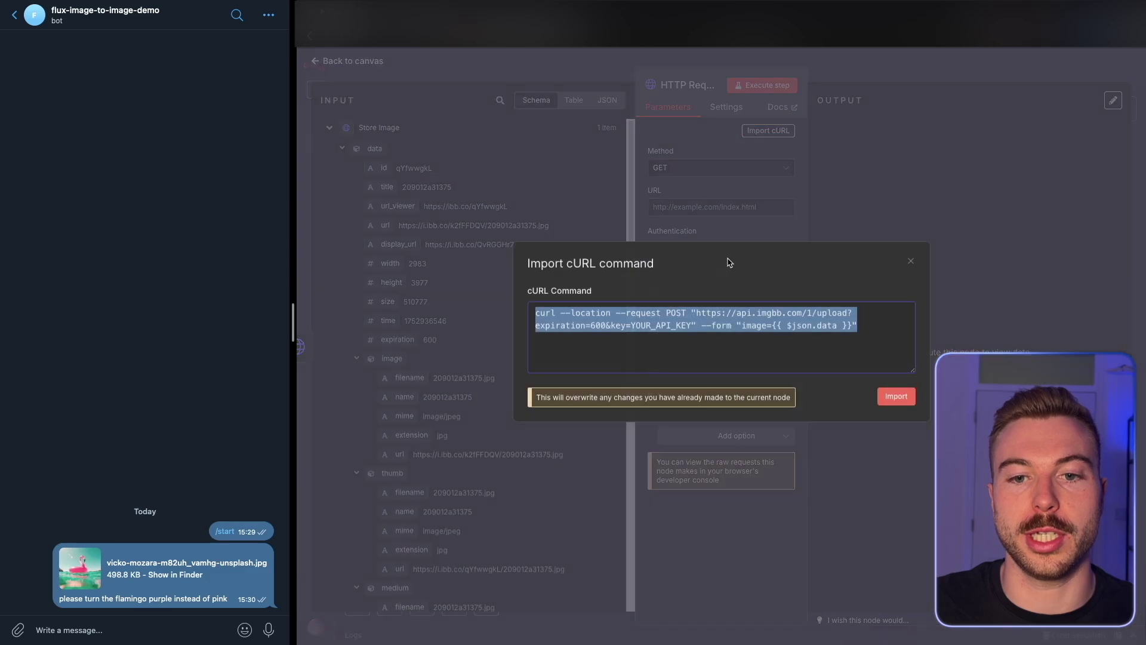
key(super+v)
click(895, 397)
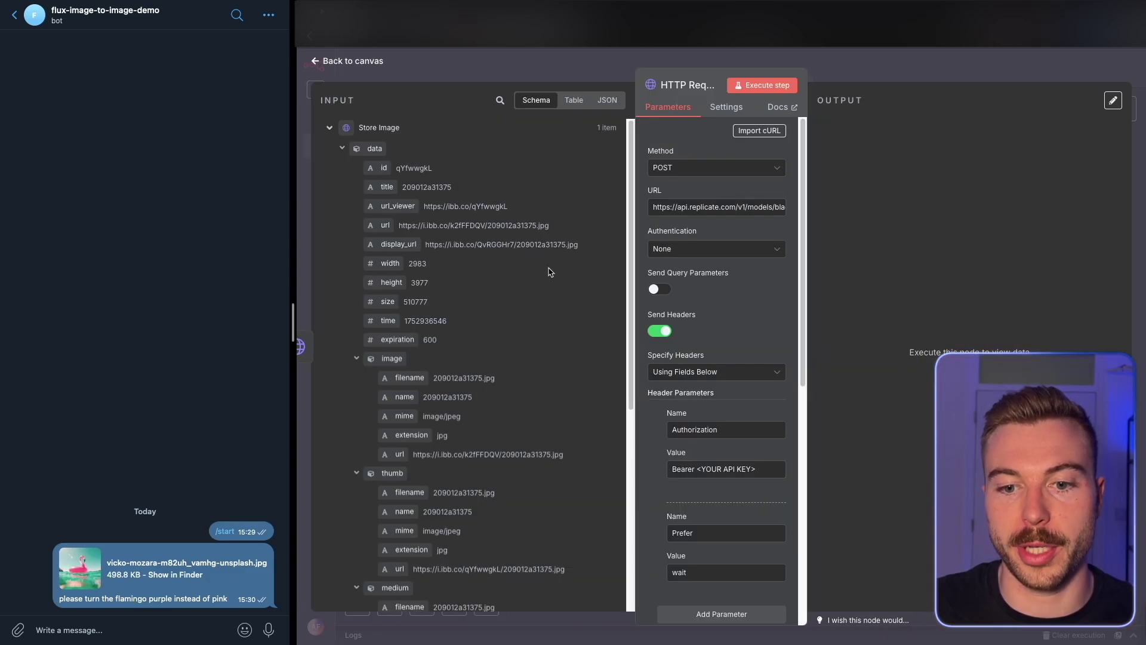
scroll(561, 283, down, 5)
scroll(760, 351, down, 8)
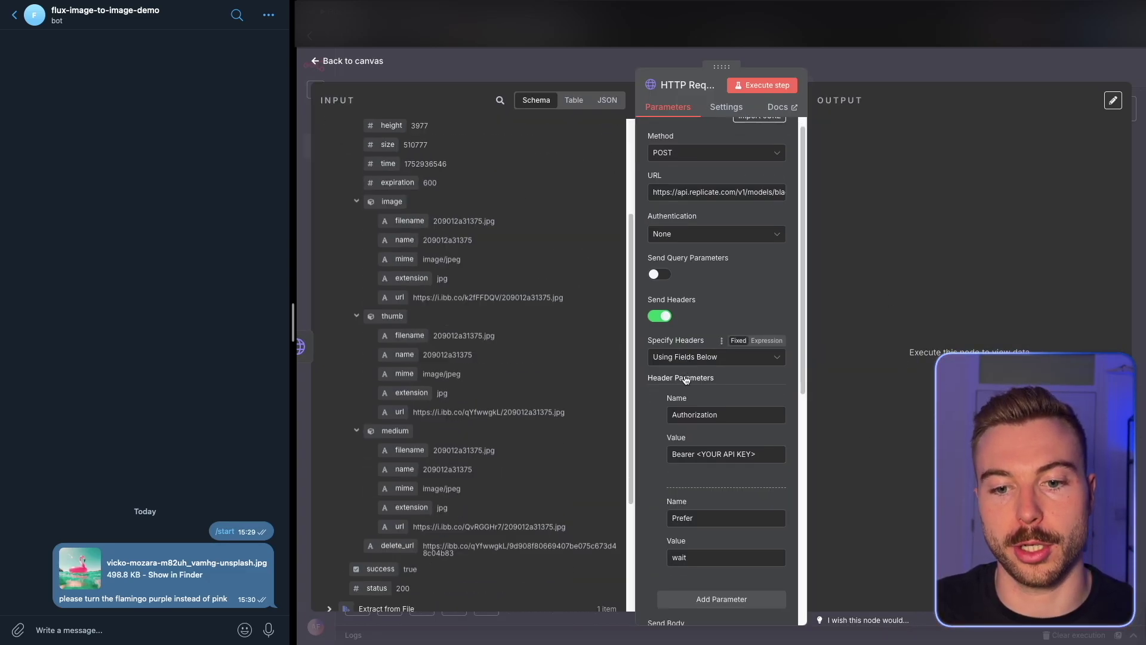
click(770, 314)
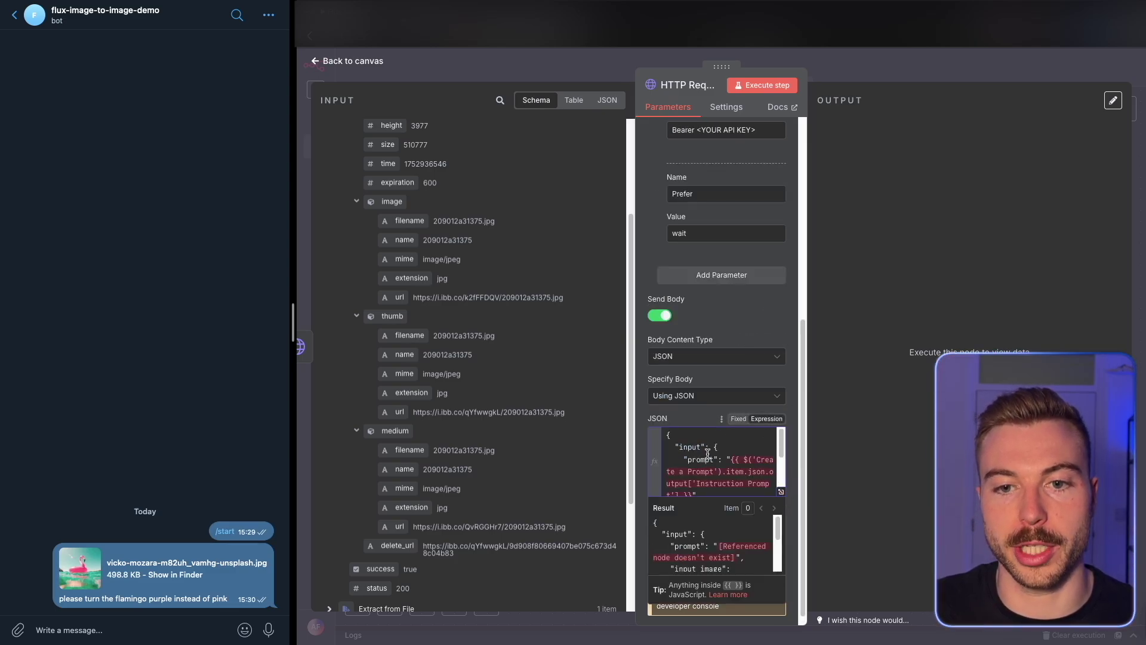
scroll(708, 454, up, 5)
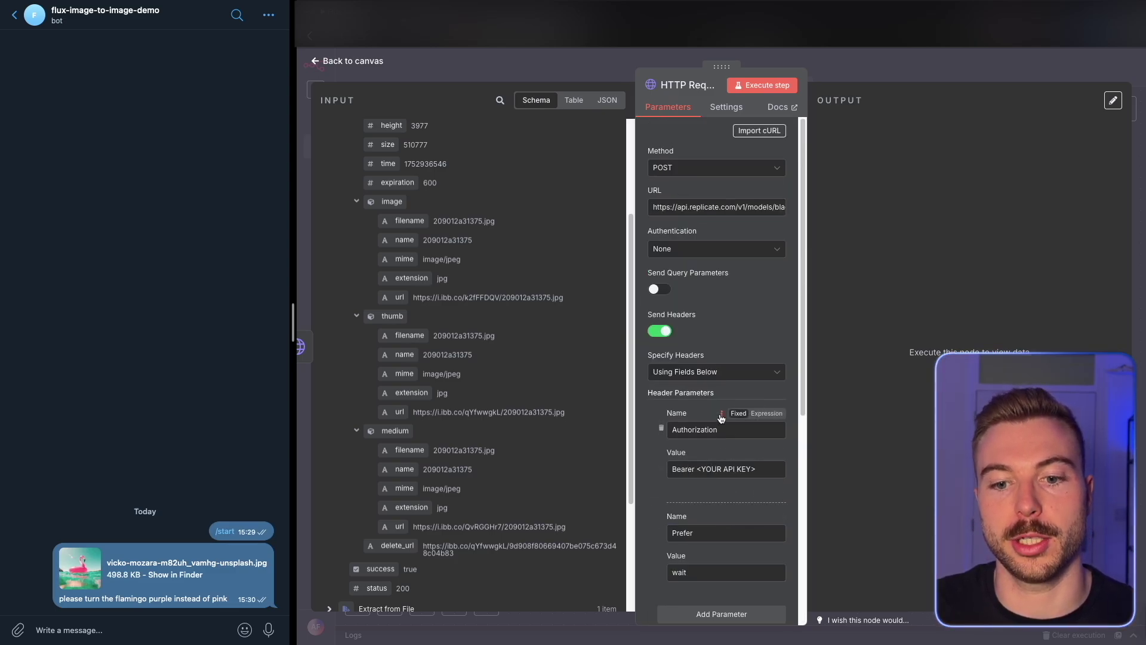
drag(763, 475, 681, 468)
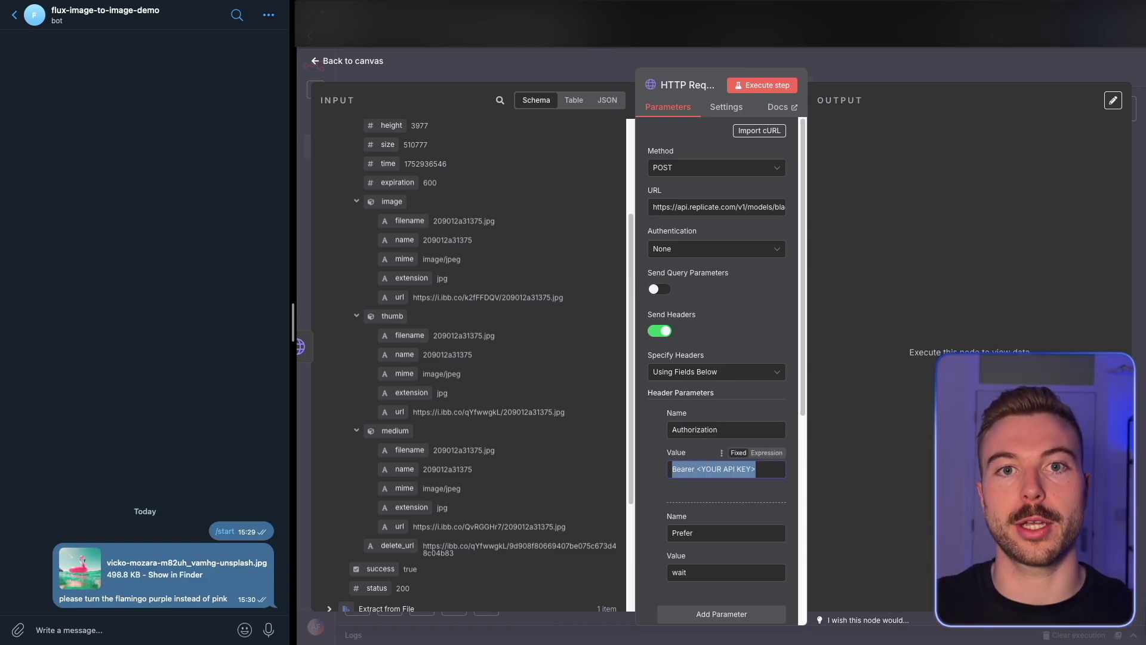
key(ctrl+Tab)
scroll(590, 199, up, 3)
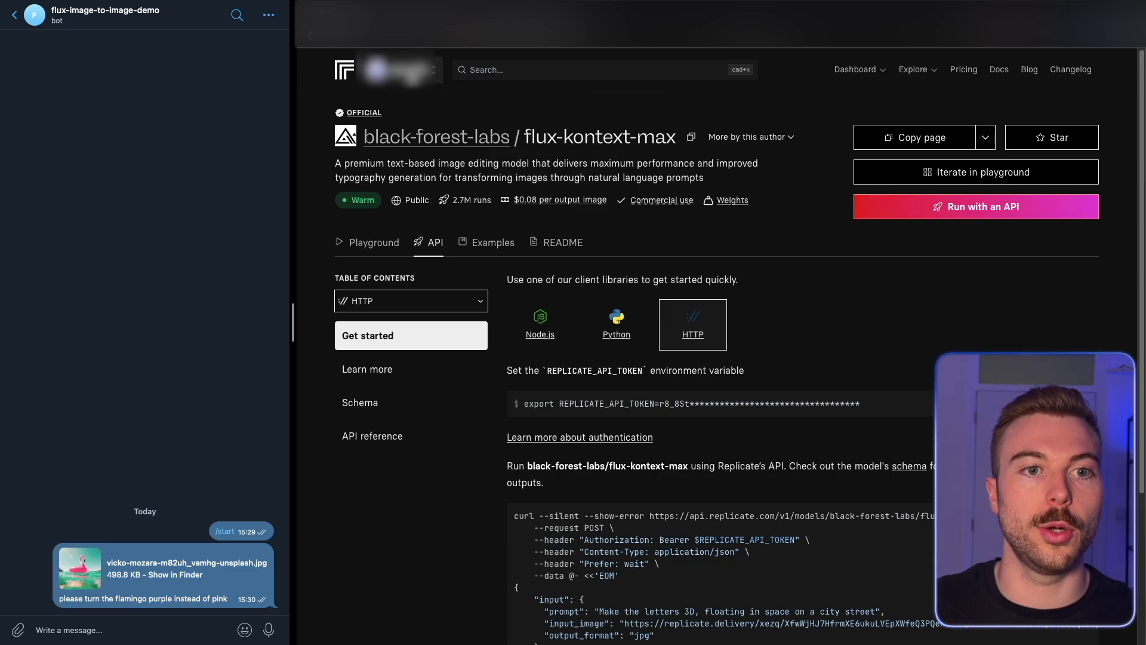
click(401, 70)
click(351, 125)
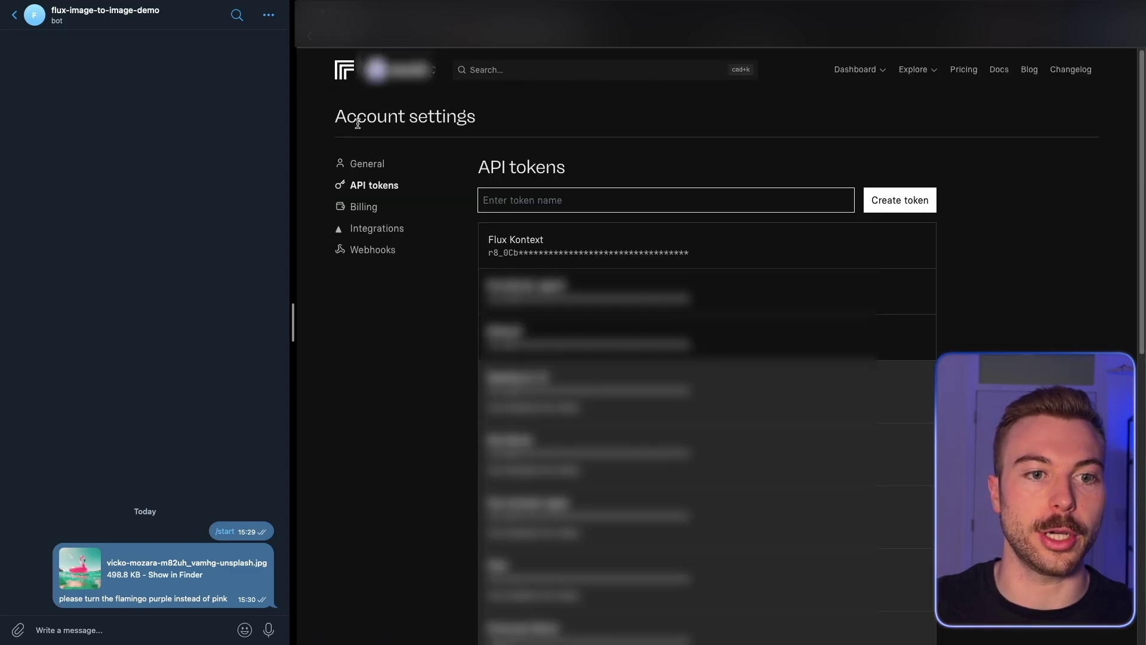
click(900, 246)
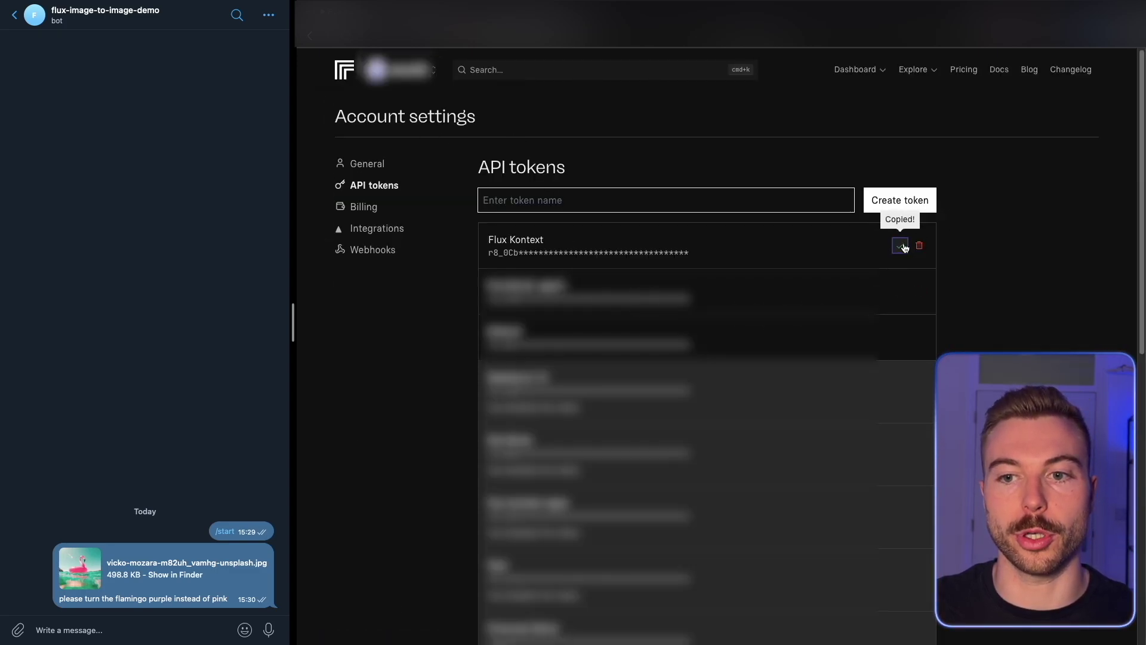
click(917, 203)
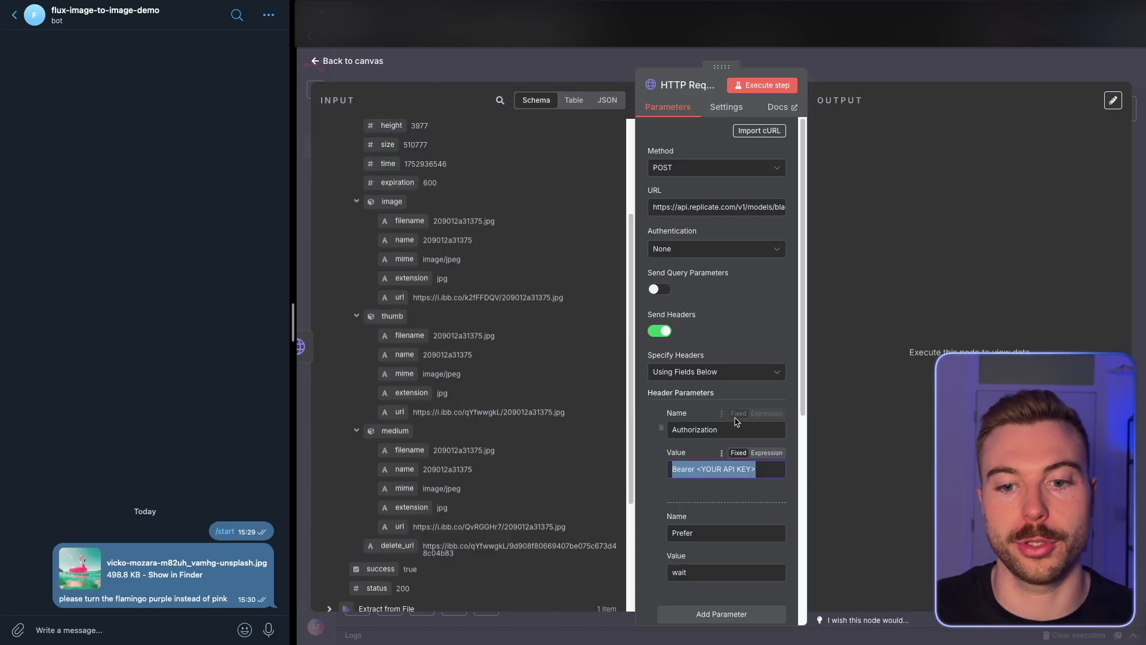
Step: Replace the API key placeholder in the Authorization header value with the copied Replicate token, keeping the Bearer prefix
click(691, 466)
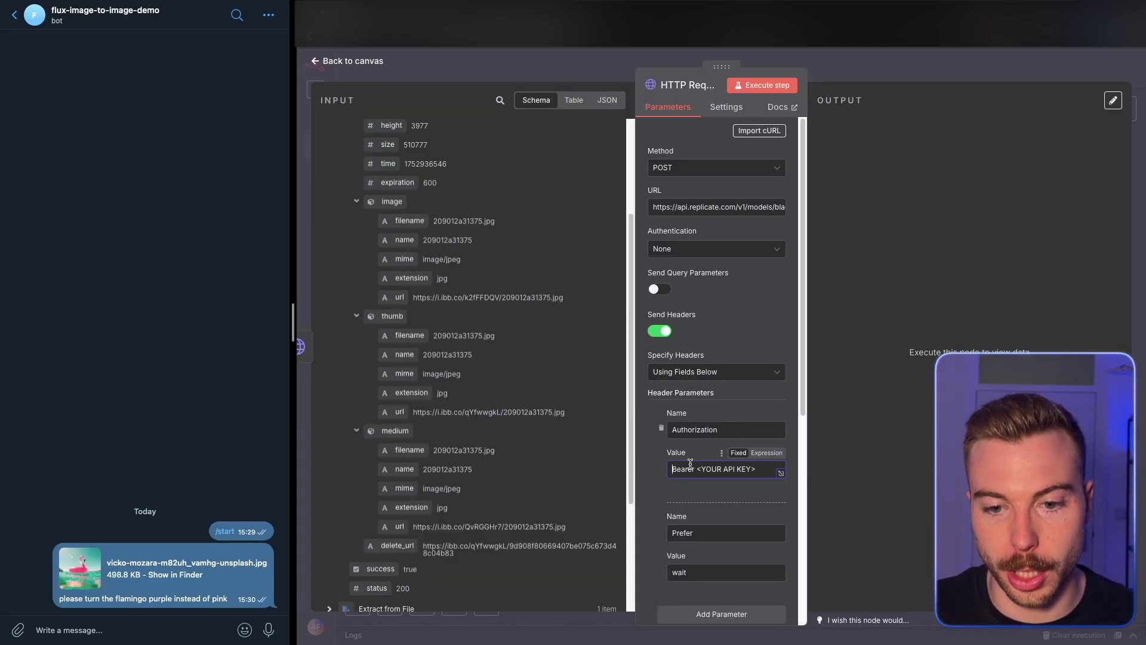
drag(700, 468, 756, 469)
key(super+v)
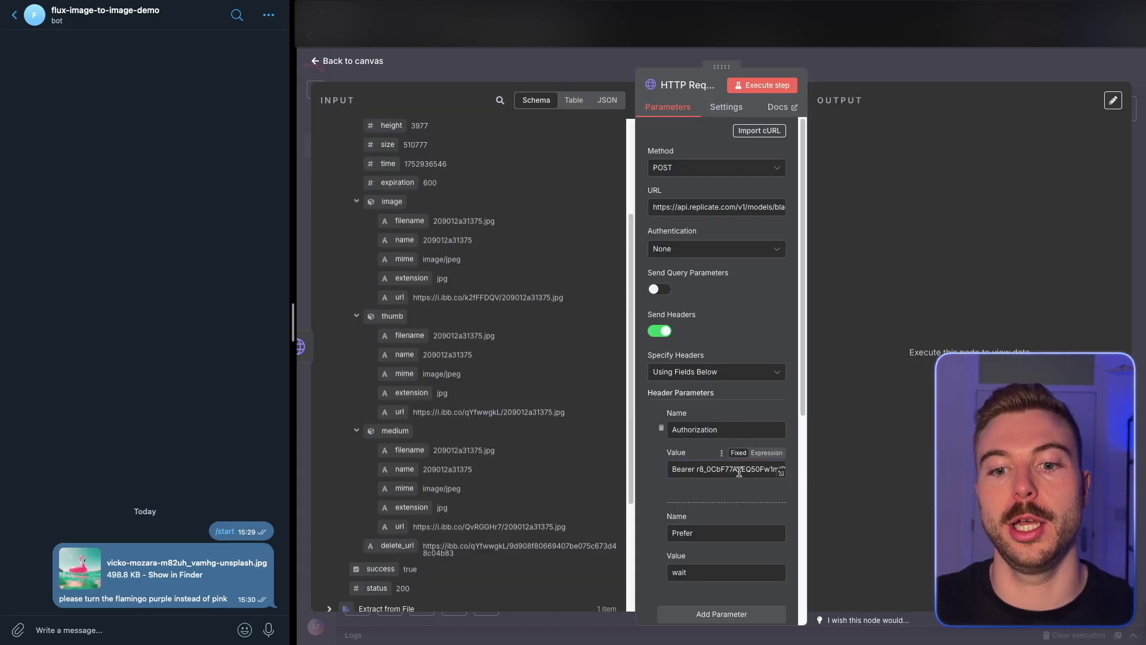
Step: In the JSON body, map the prompt to Basic LLM Chain's Instruction Prompt and check input_image against Store Image's url field
scroll(739, 460, down, 6)
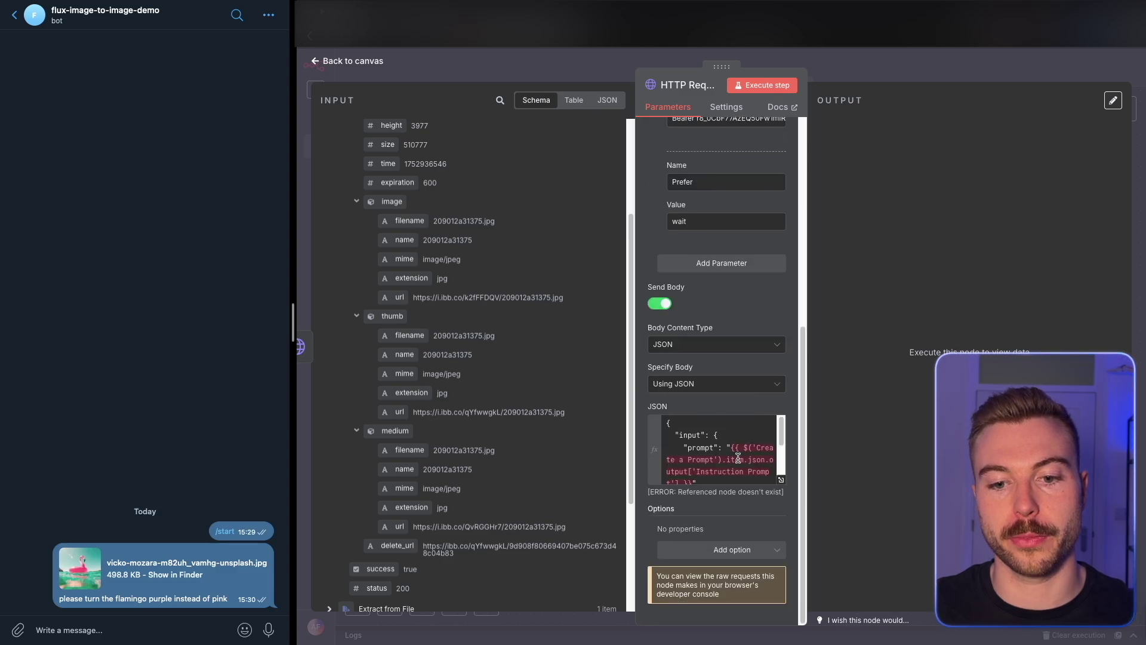
click(781, 481)
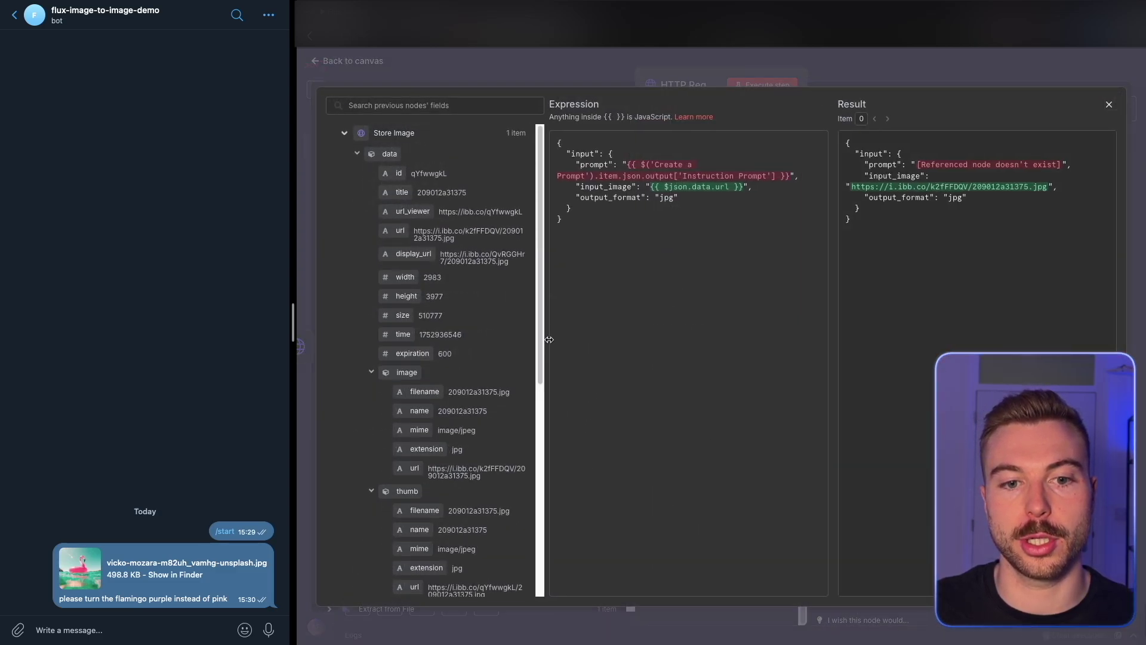
drag(544, 341, 636, 352)
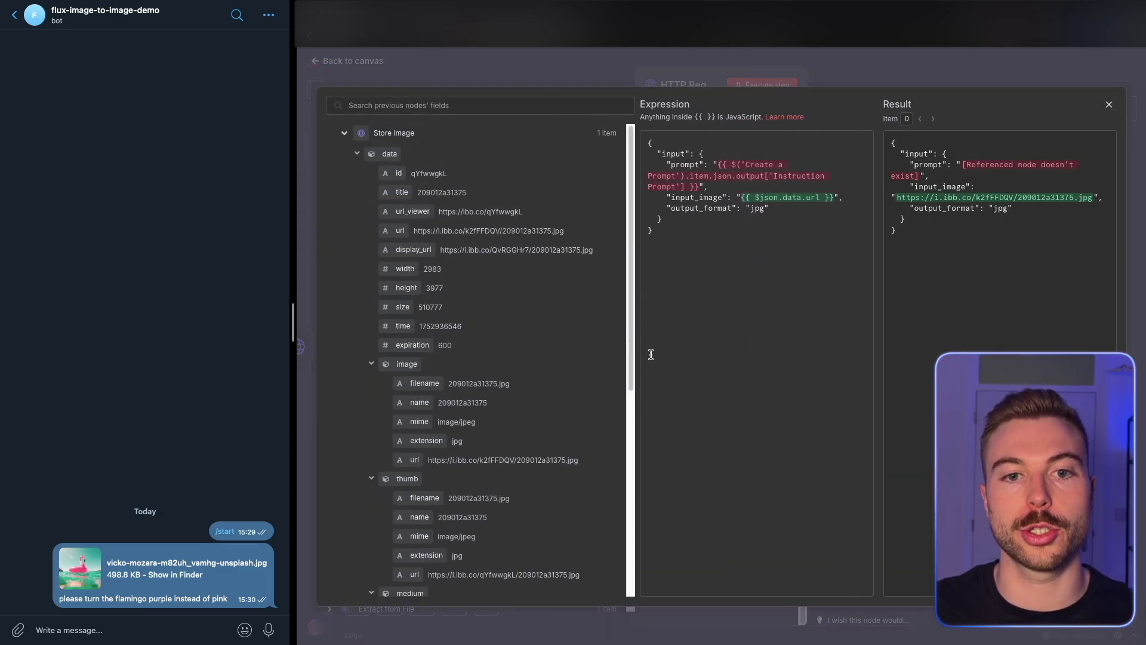
click(357, 133)
click(364, 247)
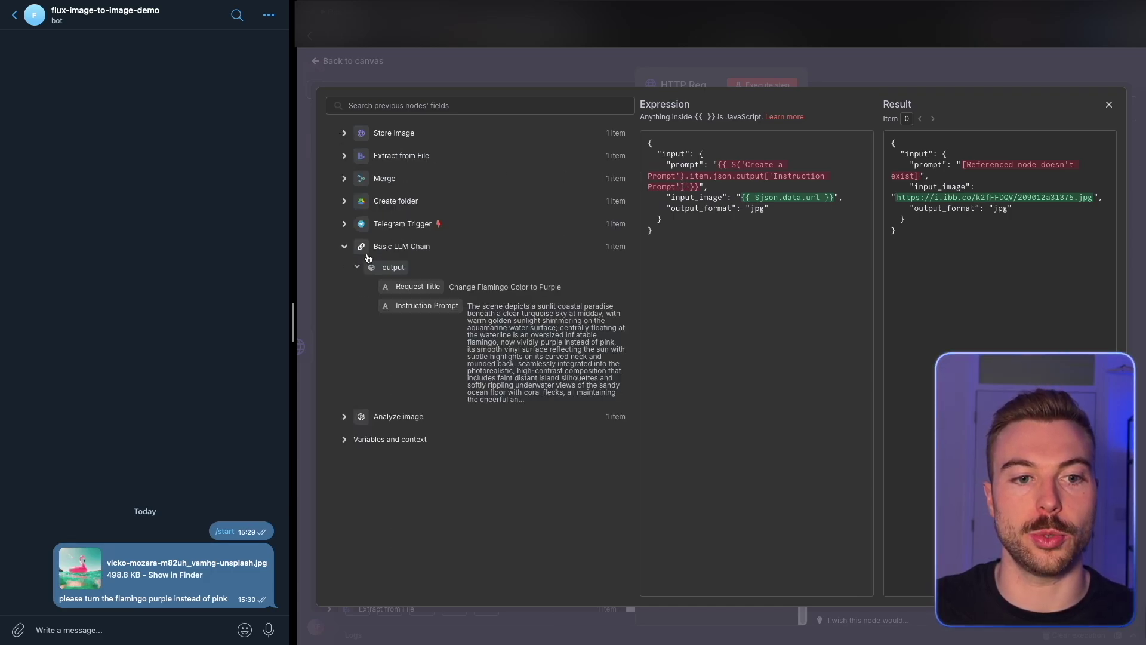
drag(718, 164, 700, 183)
key(BackSpace)
drag(421, 306, 779, 198)
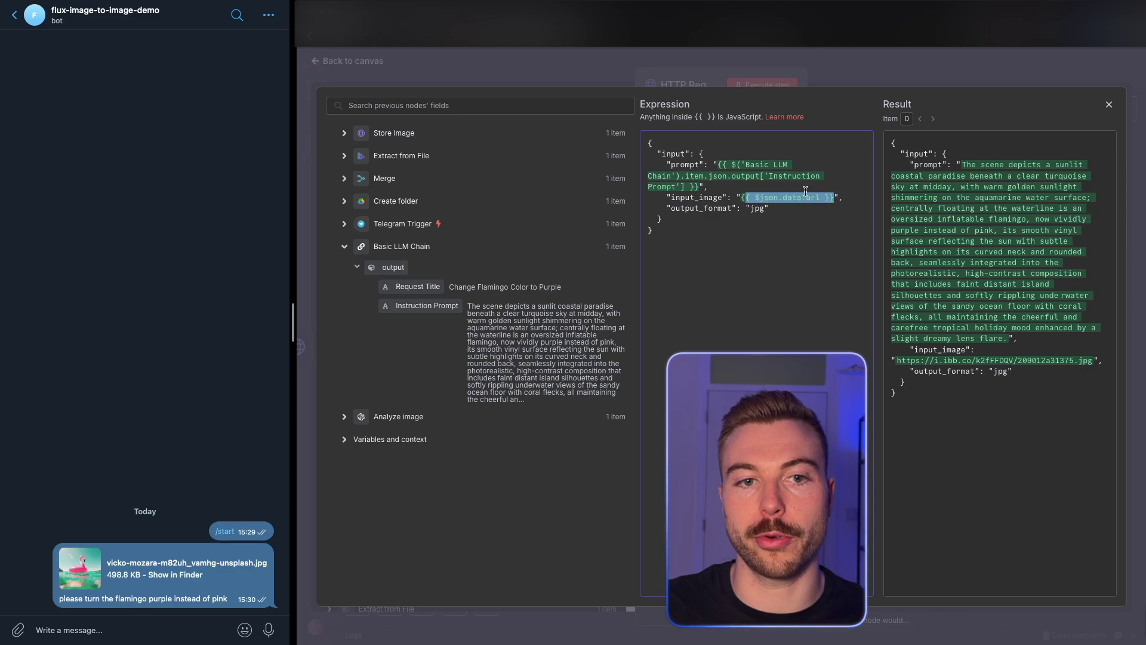
click(418, 133)
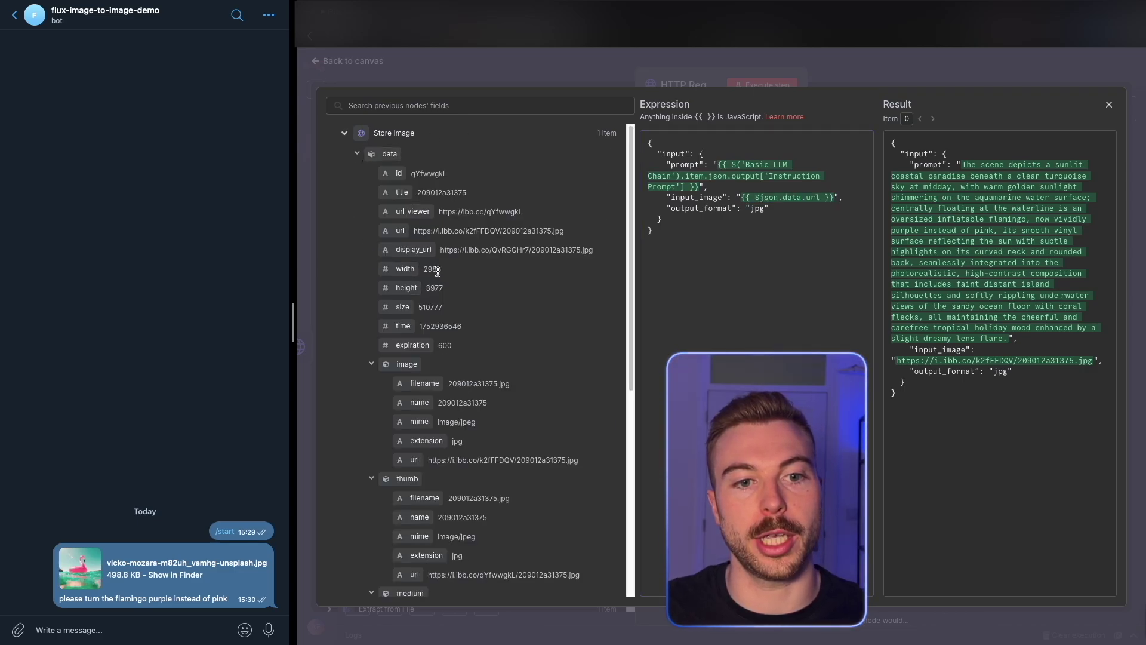
drag(400, 231, 741, 233)
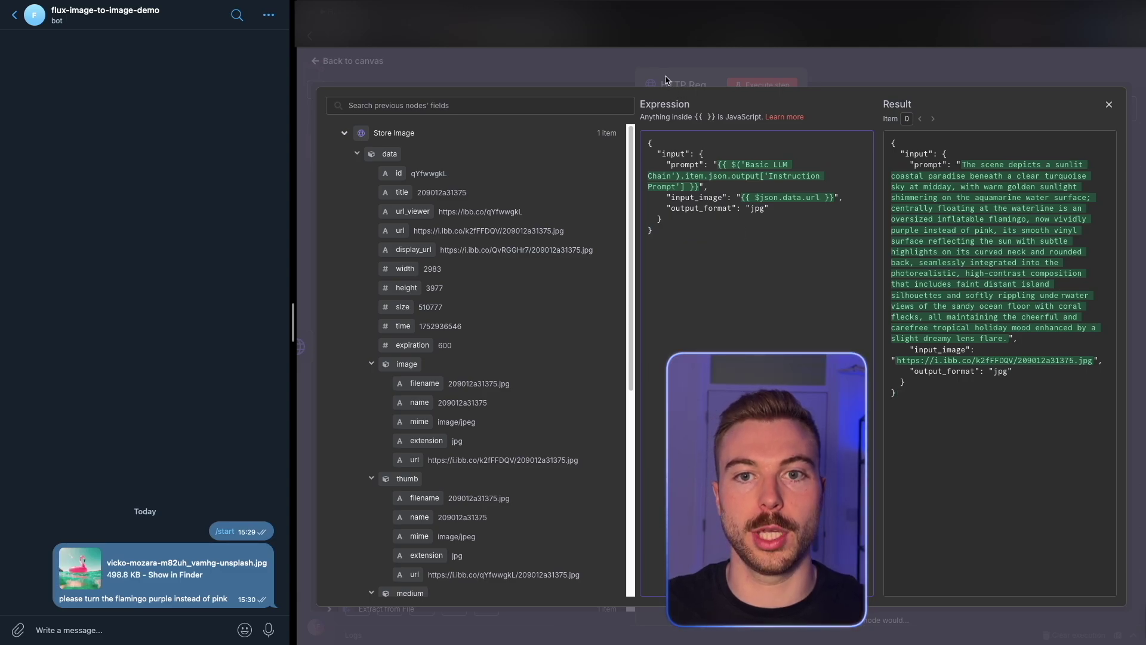
Step: Execute the Replicate request node, inspect the image URL in its output and return to the canvas
click(773, 88)
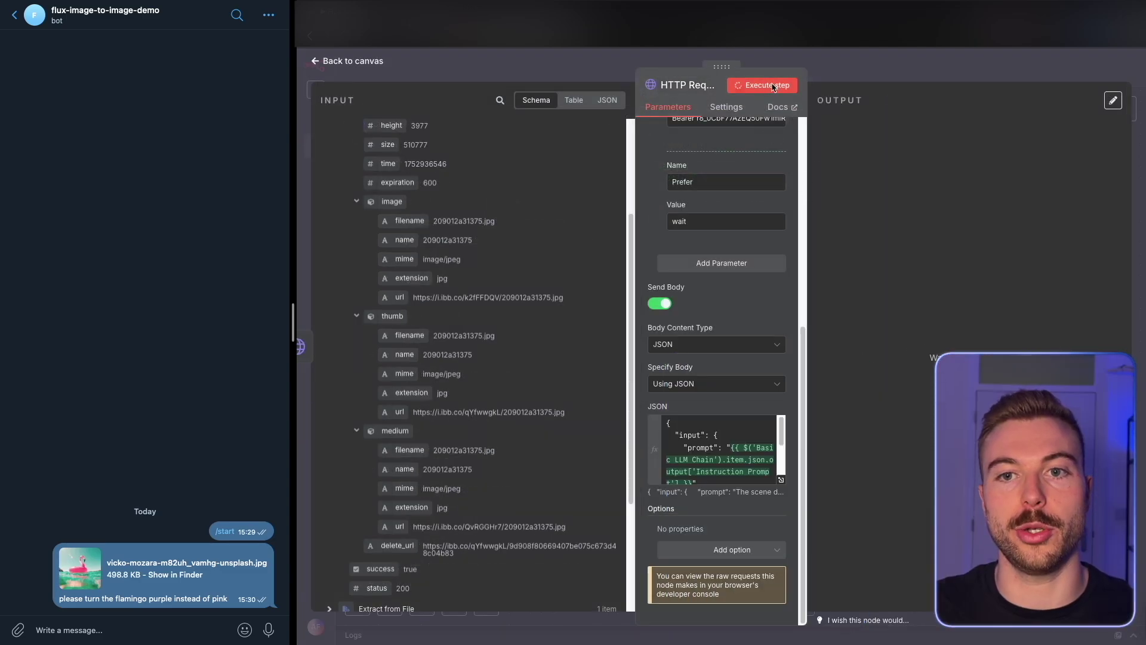
click(773, 88)
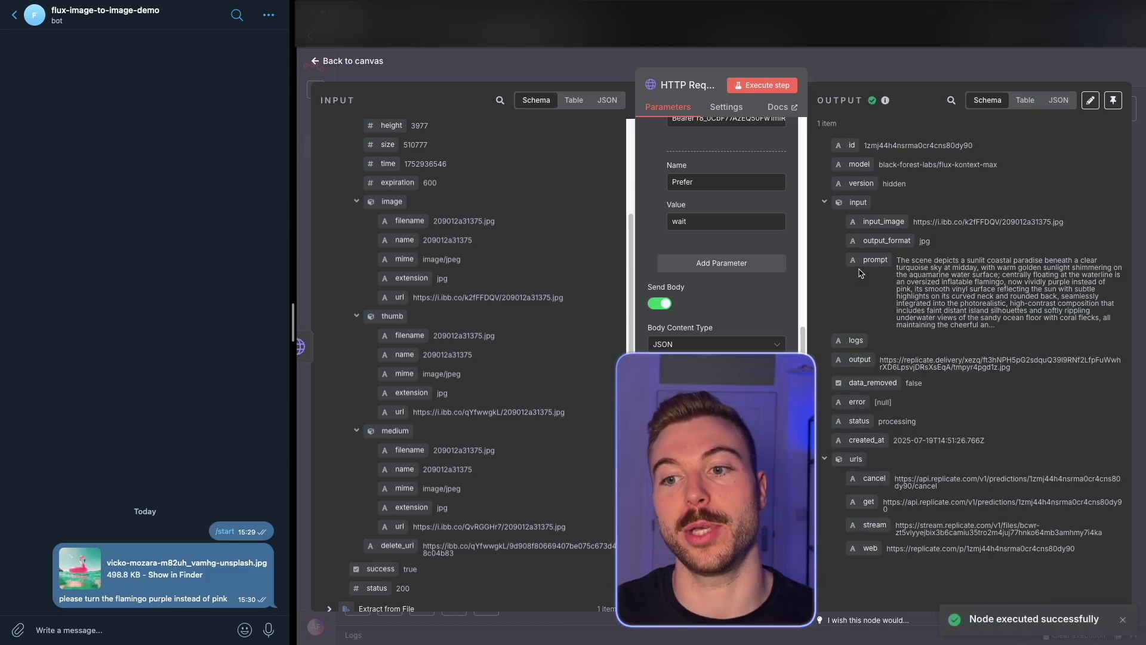
drag(1002, 363, 926, 359)
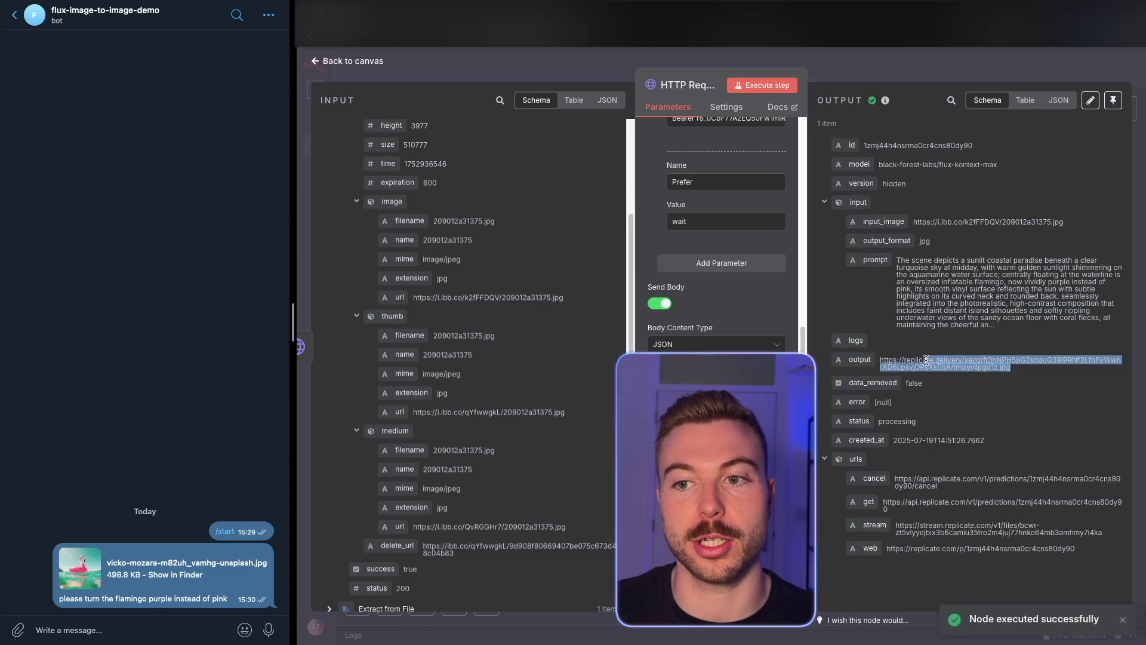
key(Escape)
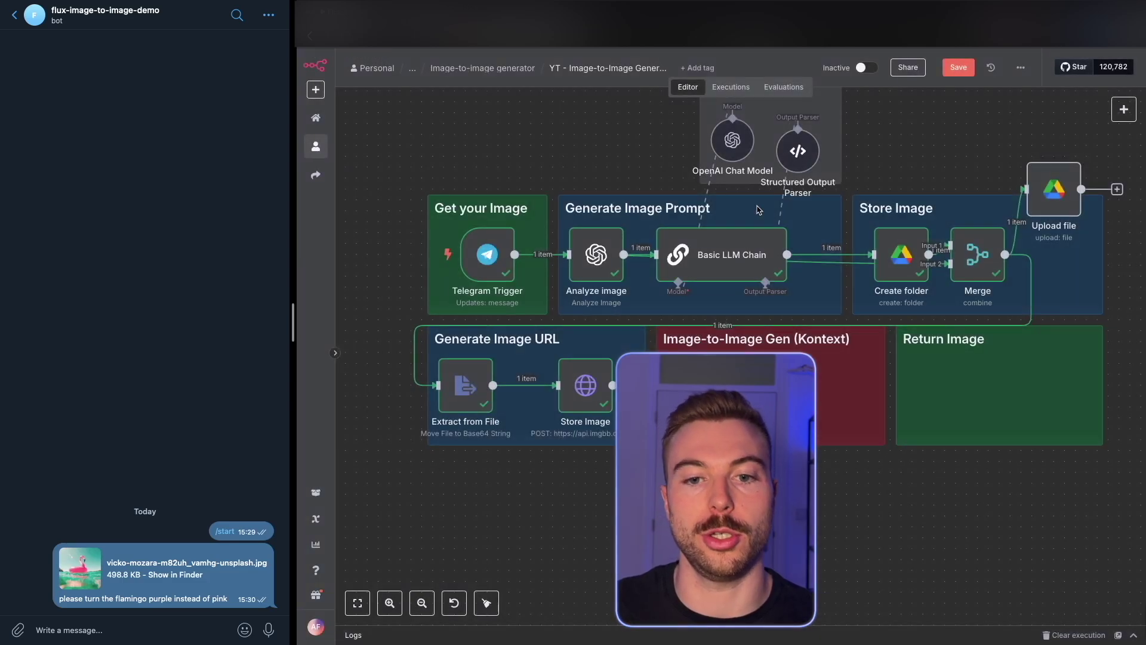
Step: Add another HTTP Request node after the Replicate request and set its URL to the output field, {{ $json.output }}
click(786, 385)
text(http)
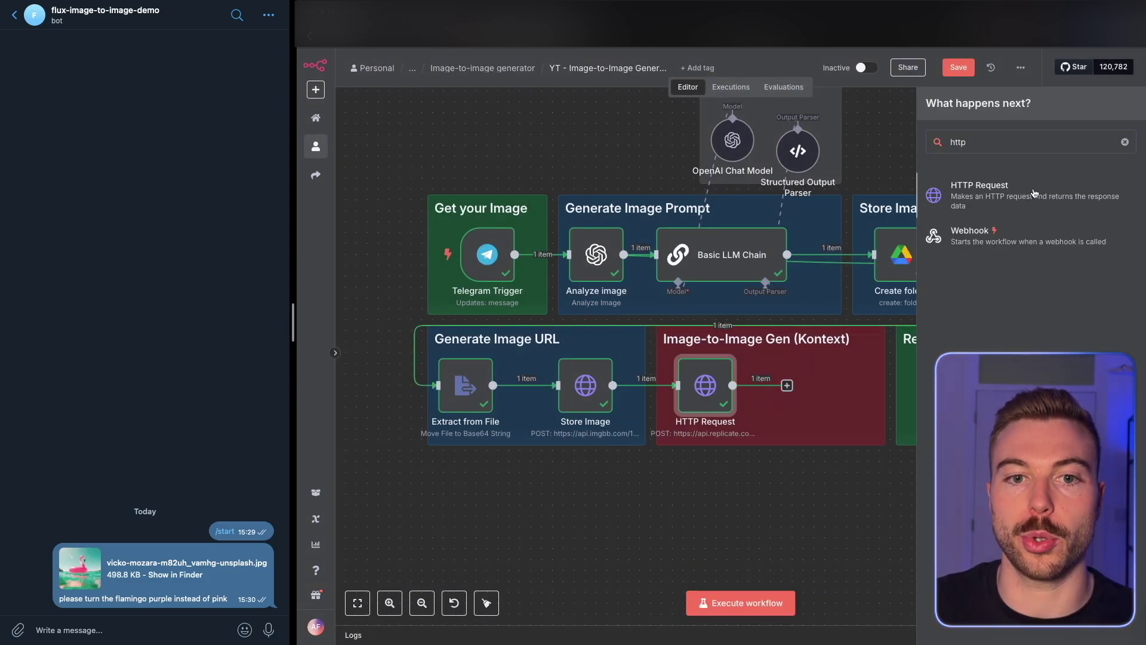
key(Return)
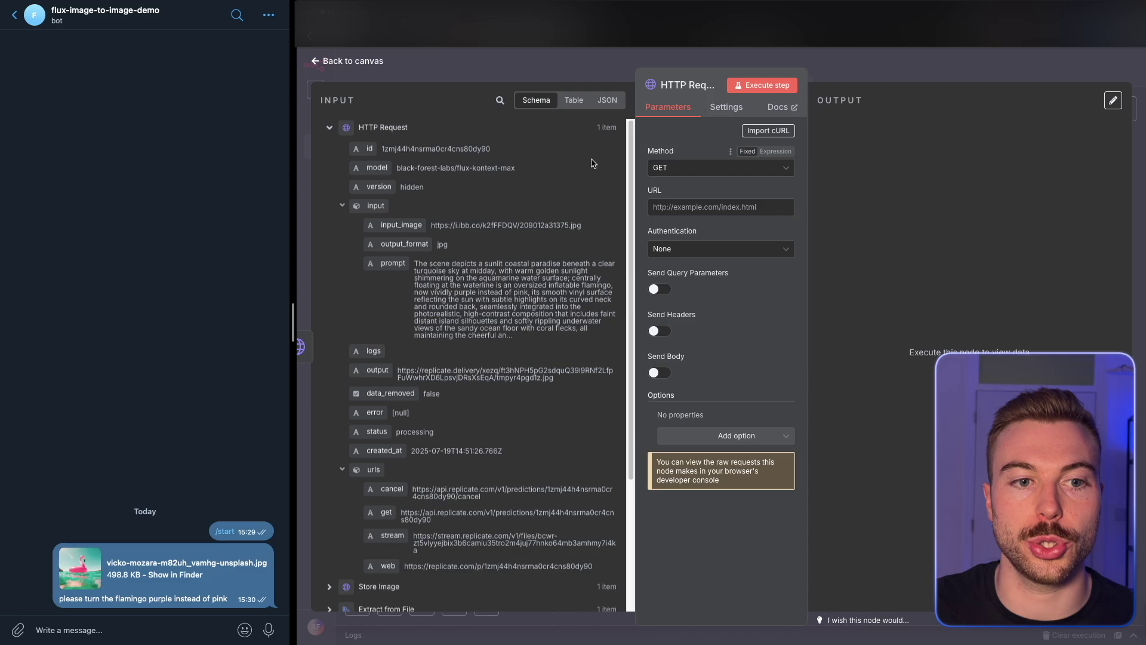
scroll(485, 227, down, 1)
drag(377, 328, 716, 207)
Step: Execute the new node, view the generated image and open the original flamingo photo in Telegram for comparison
click(789, 85)
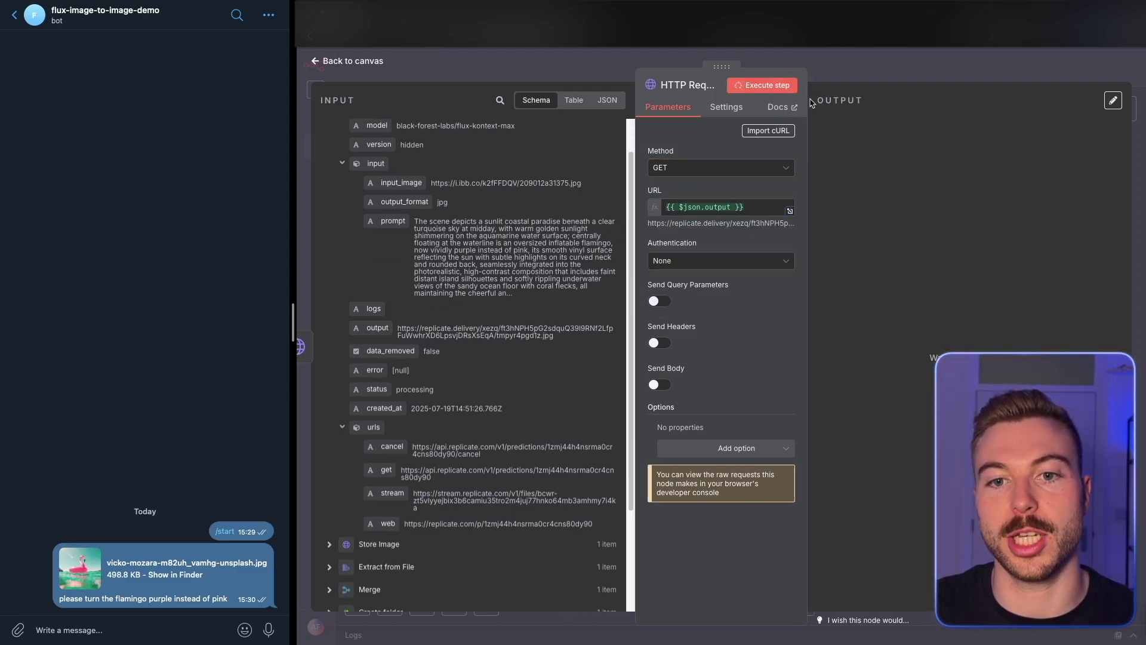
click(875, 305)
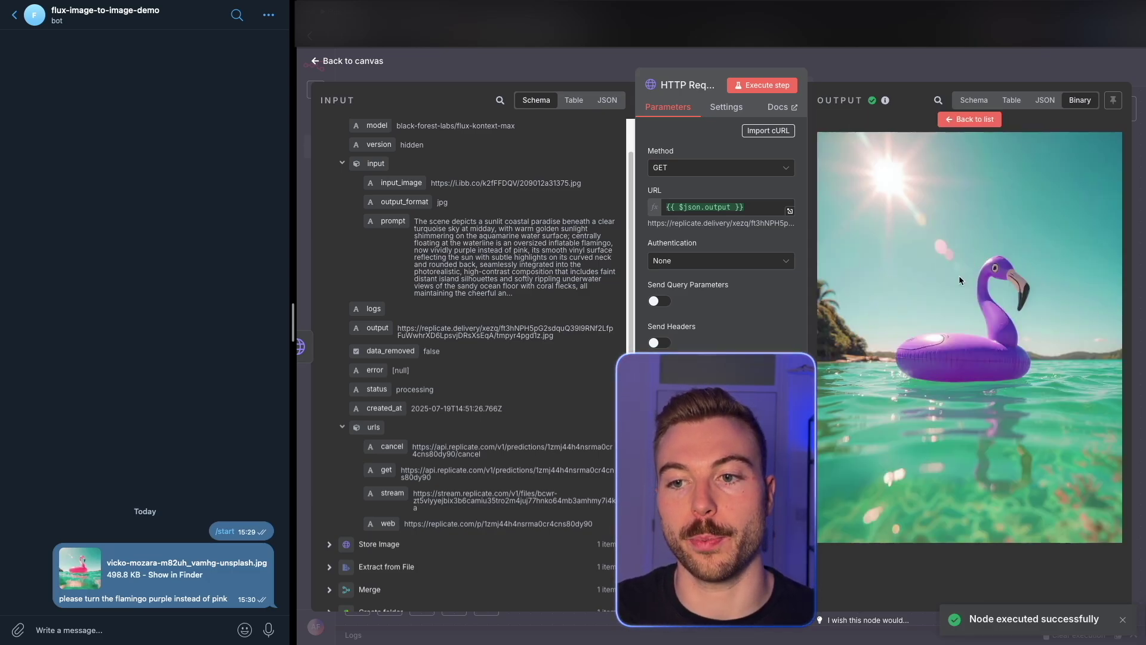
click(77, 570)
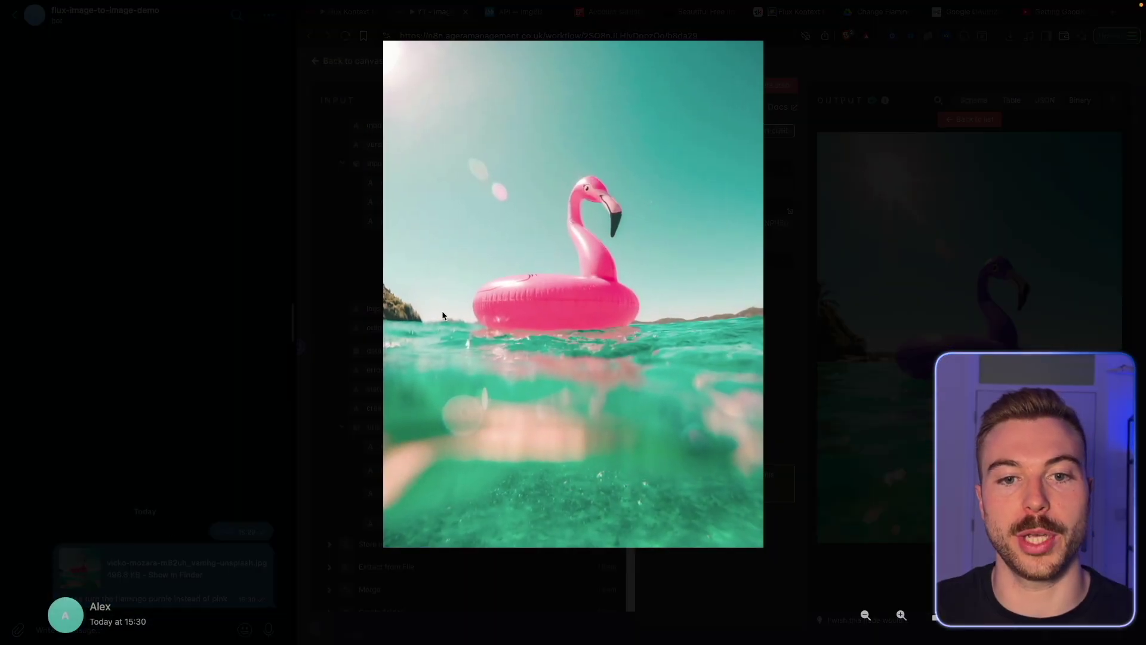
Step: Close the original flamingo photo, return to the canvas and save the workflow
click(822, 222)
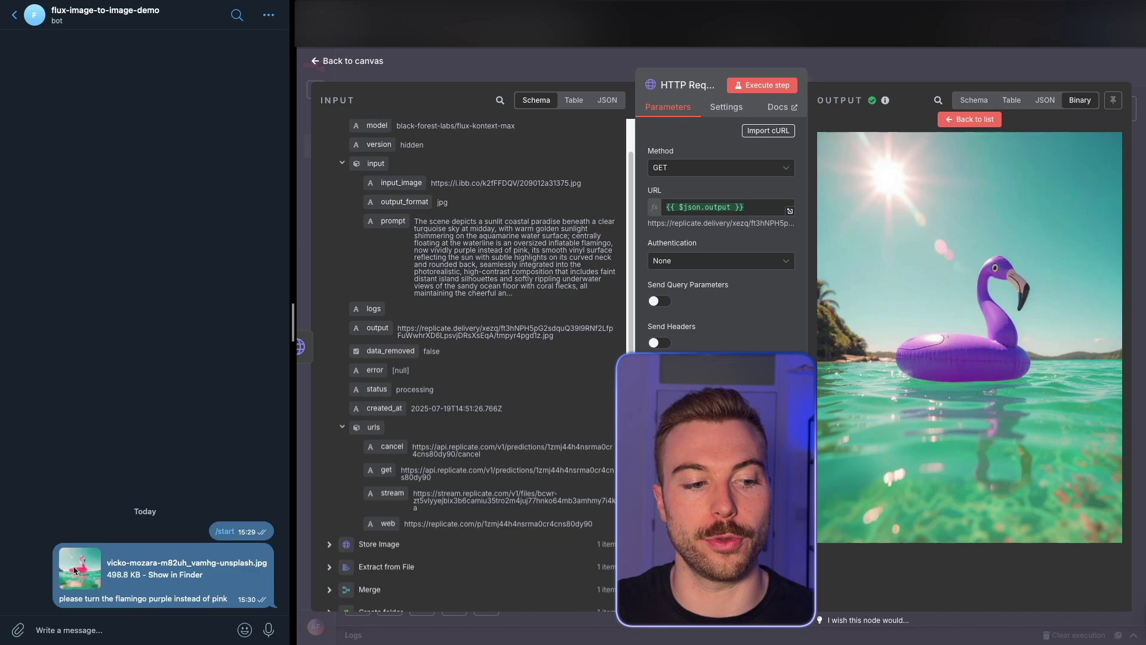
click(917, 71)
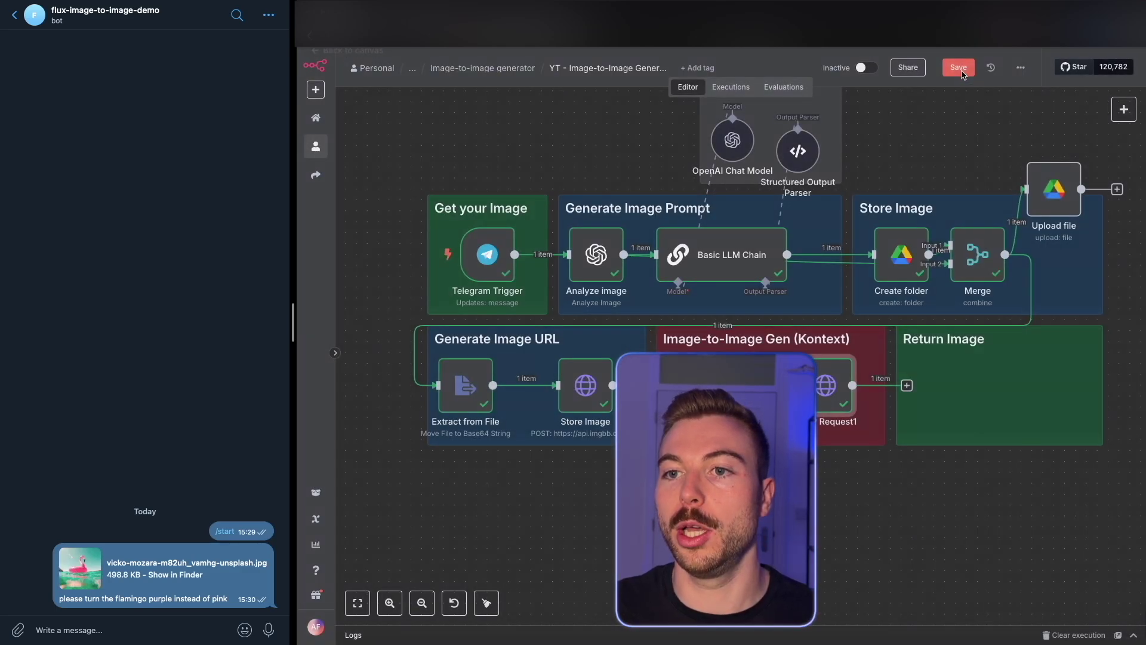
click(960, 69)
Step: Add a Google Drive Upload file node after HTTP Request1 in the Return Image section
drag(878, 566, 707, 566)
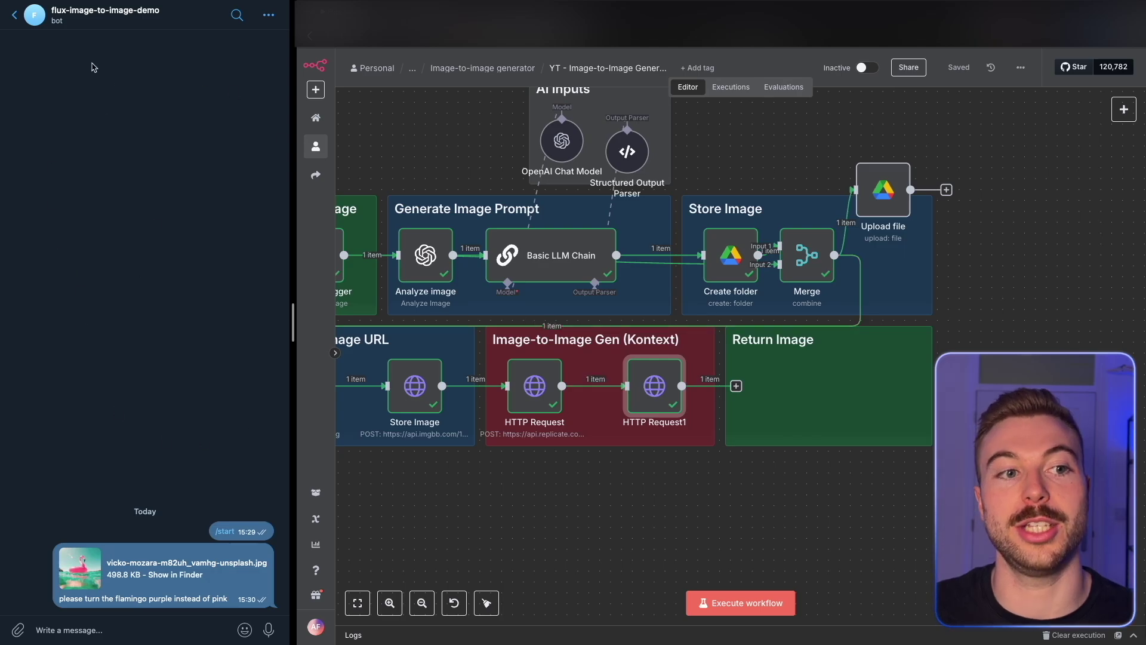
click(586, 385)
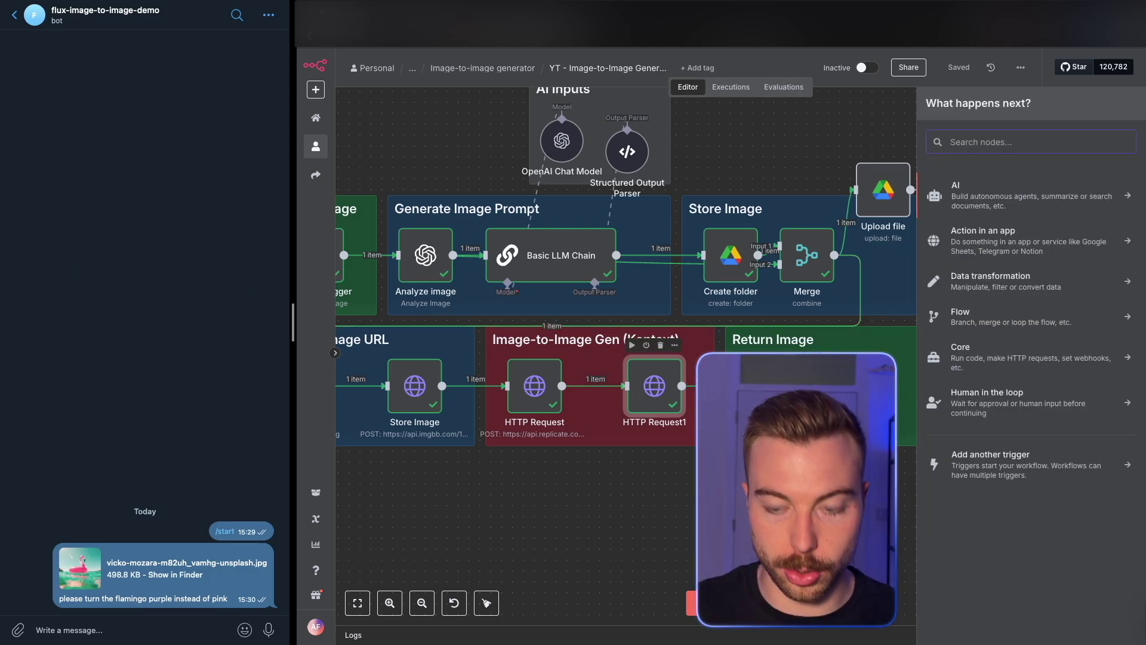
text(google drive)
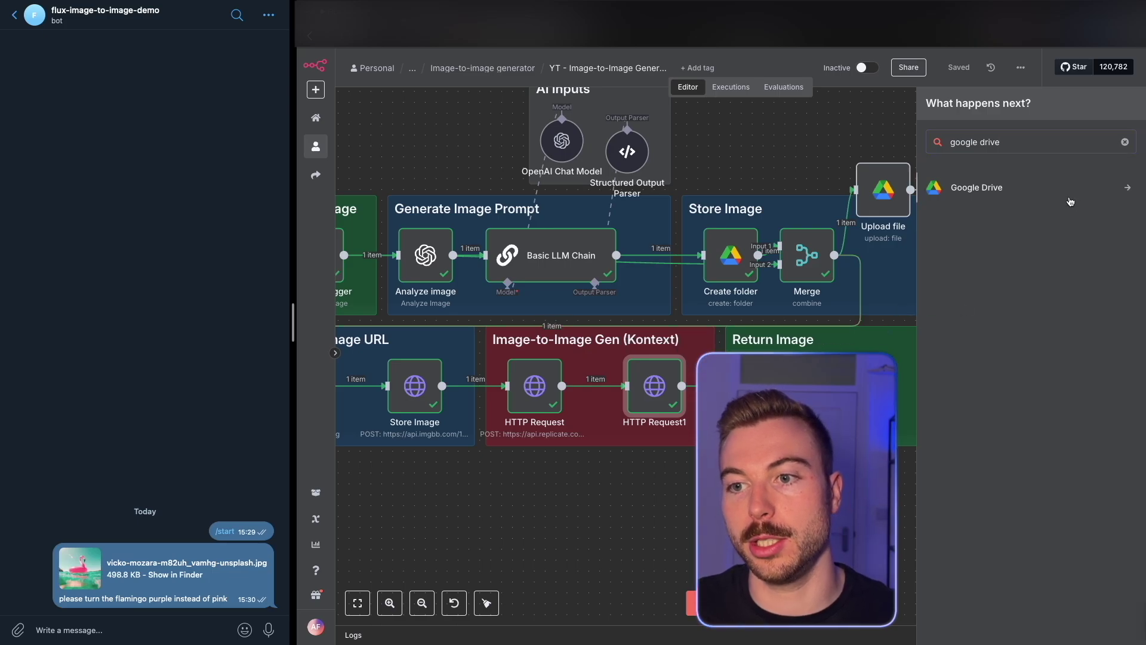
key(Return)
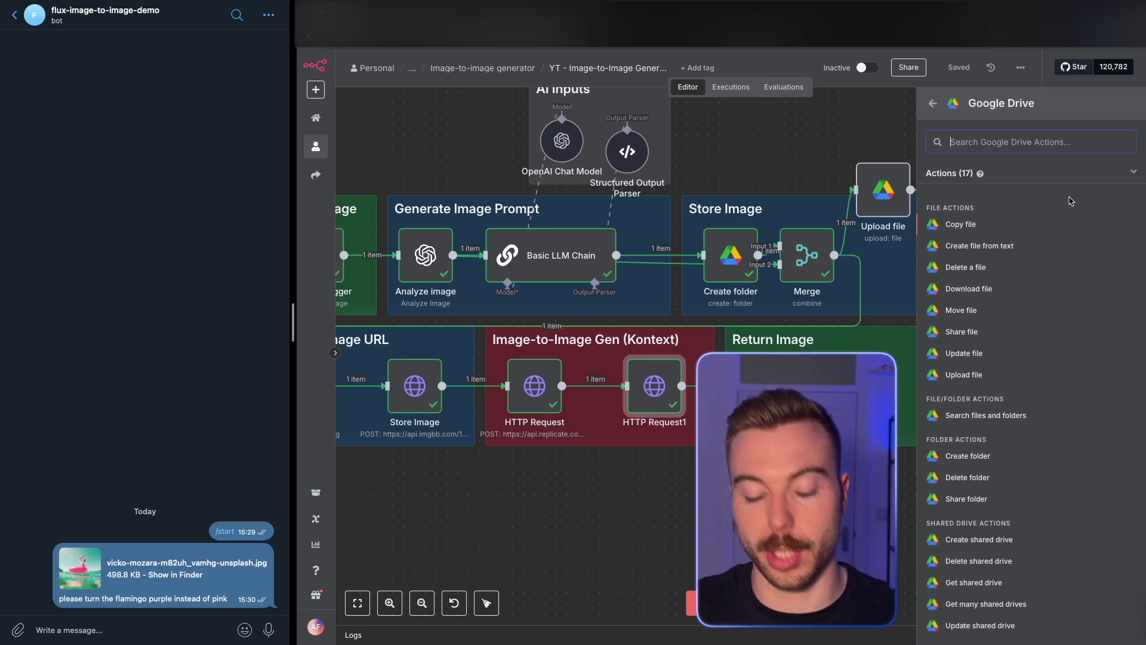
text(upl)
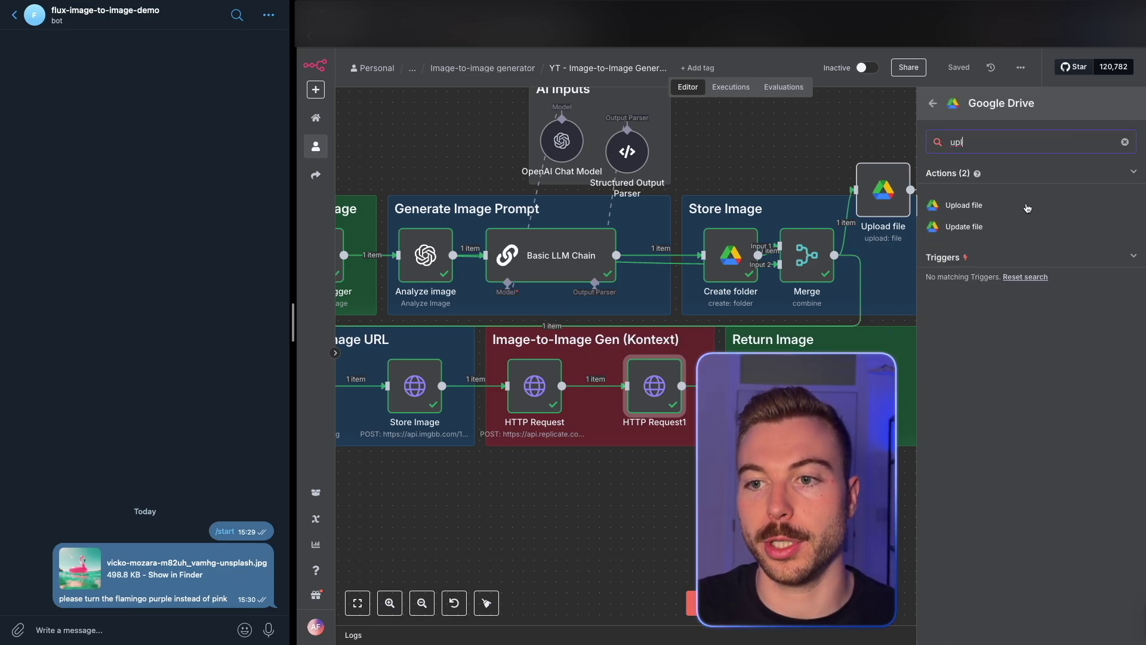
click(1027, 207)
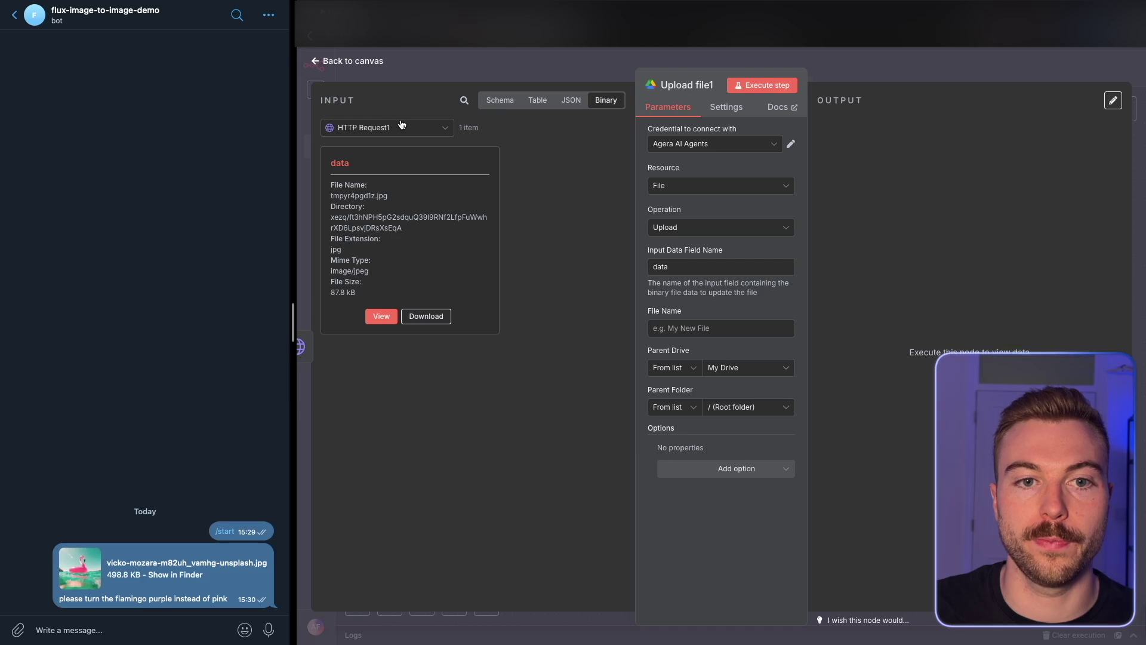
Step: Set the upload's File Name to an expression combining "Output - " with Basic LLM Chain's Request Title
click(500, 103)
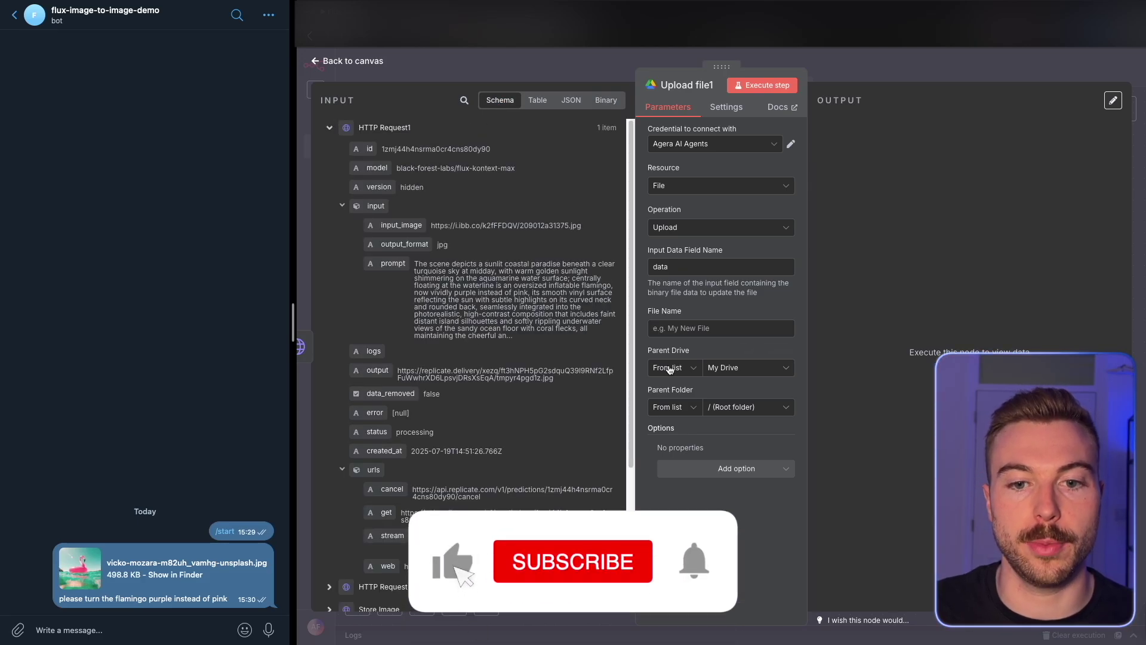
click(690, 331)
text(Ou)
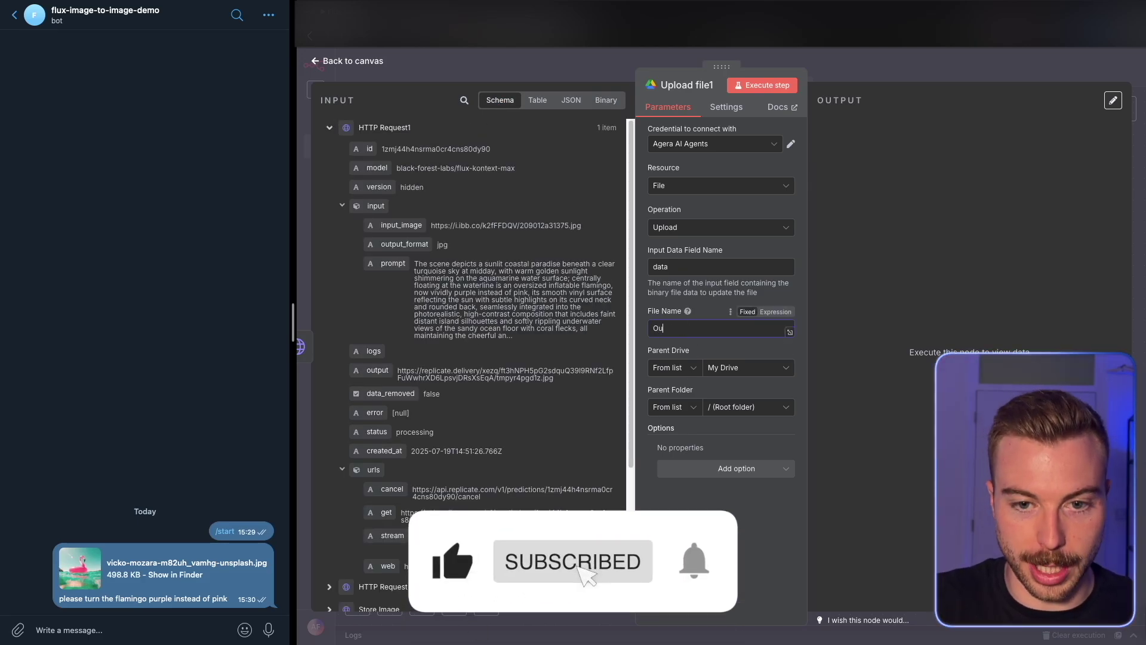
text(tput)
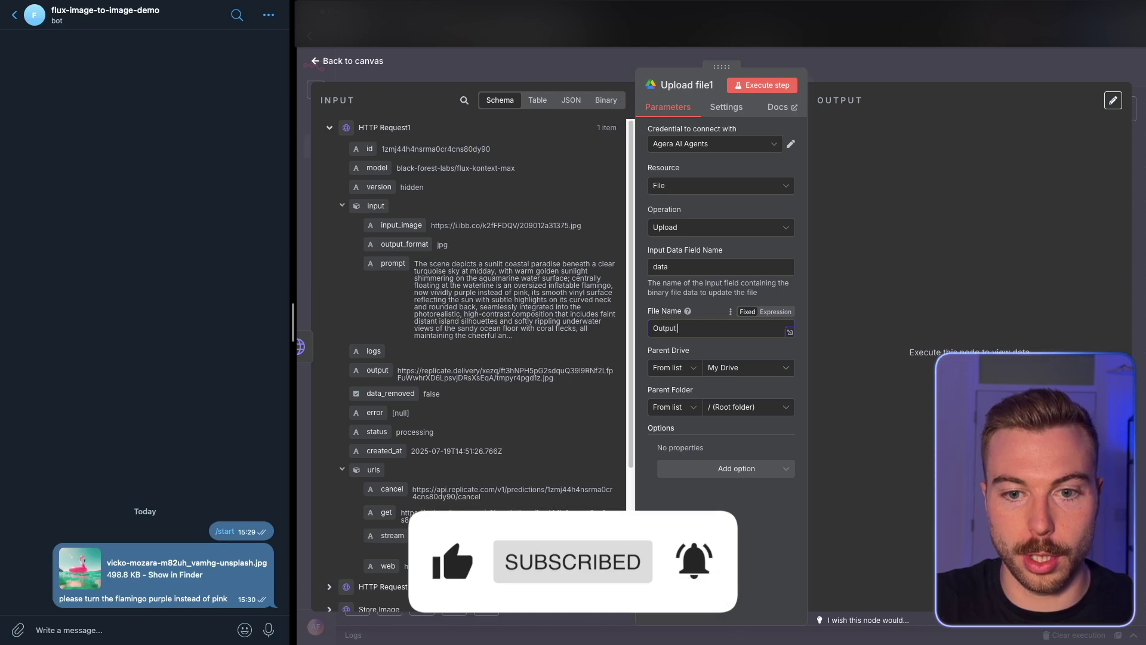
text( -=)
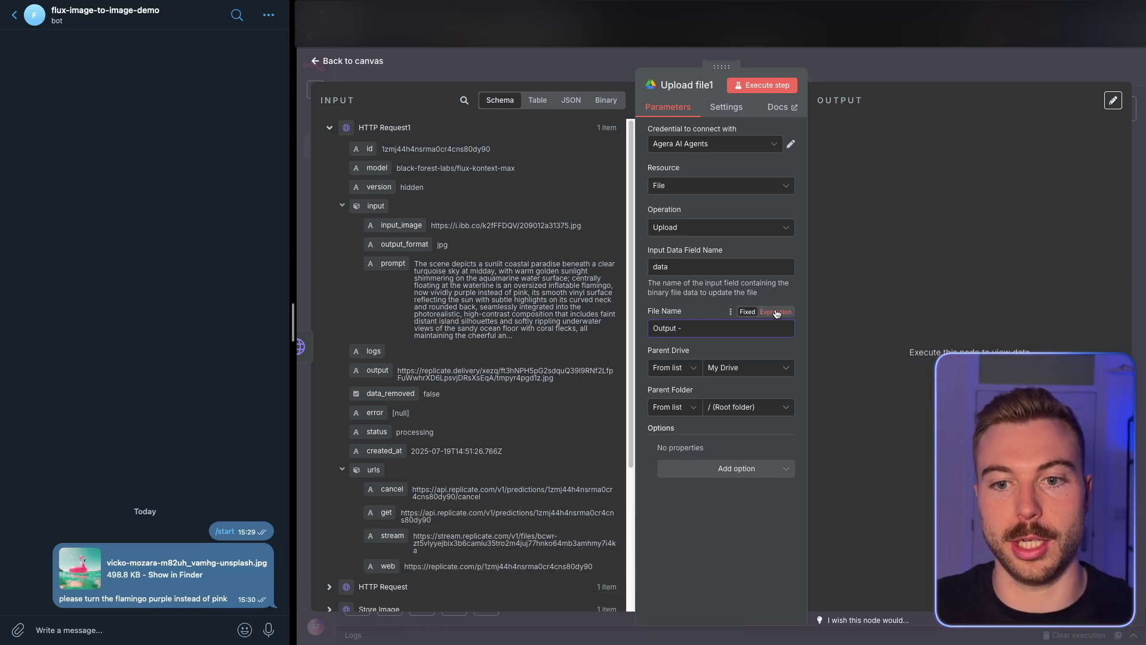
click(776, 312)
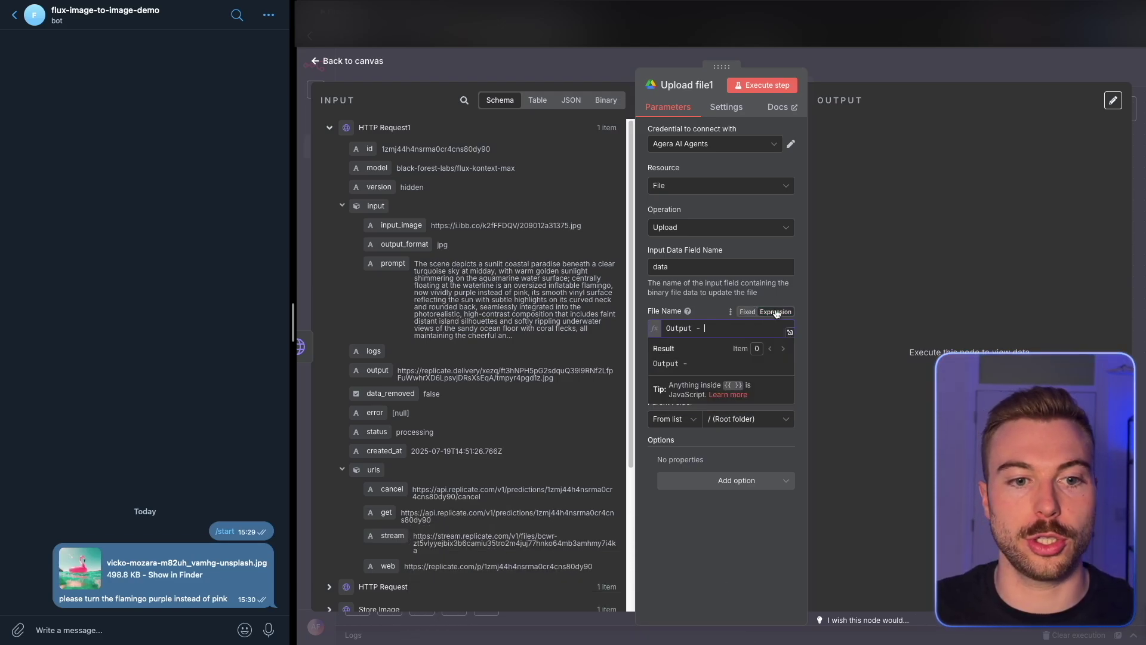
click(409, 131)
click(388, 286)
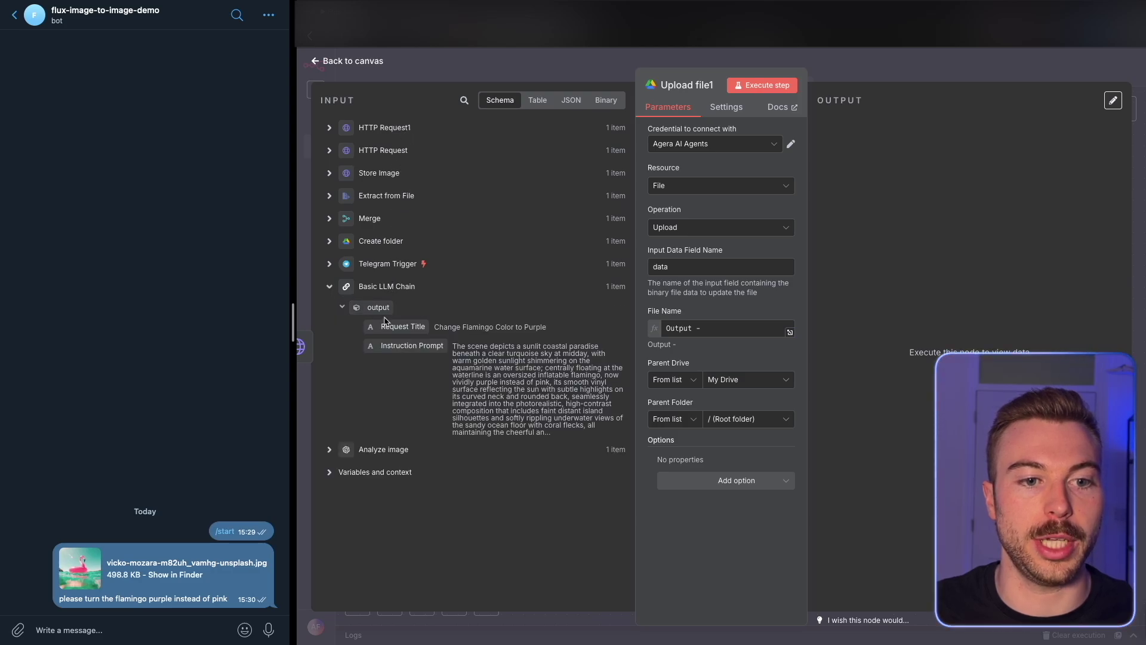
drag(400, 327, 740, 328)
click(866, 329)
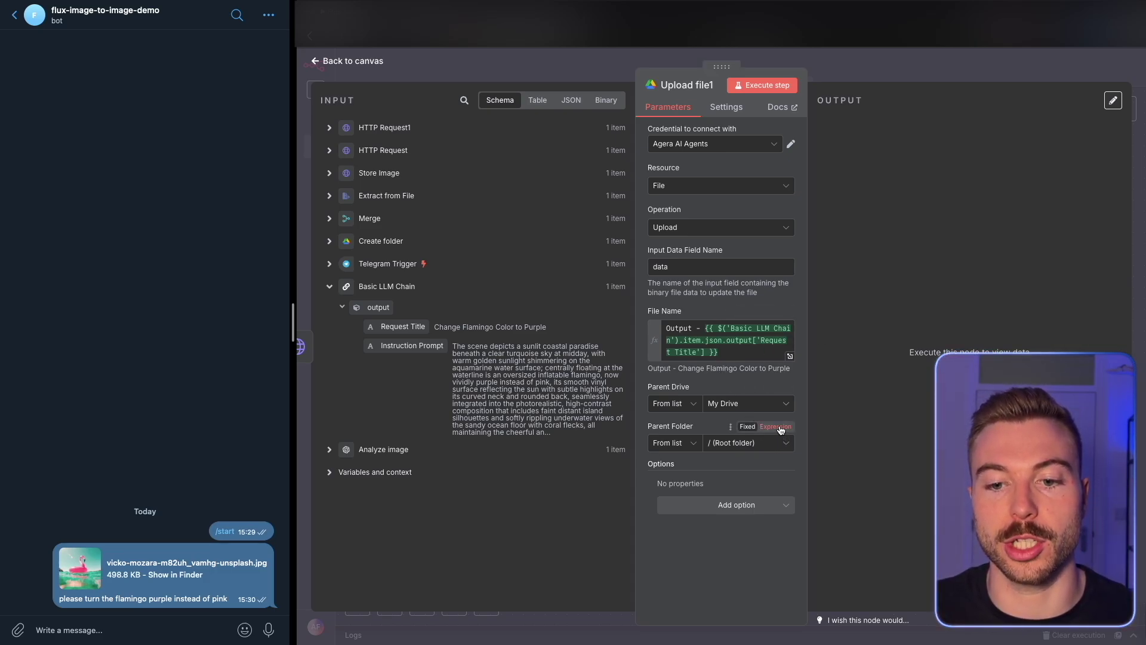
Step: Set the Parent Folder by ID to the id from the Create folder node and execute the upload
click(777, 427)
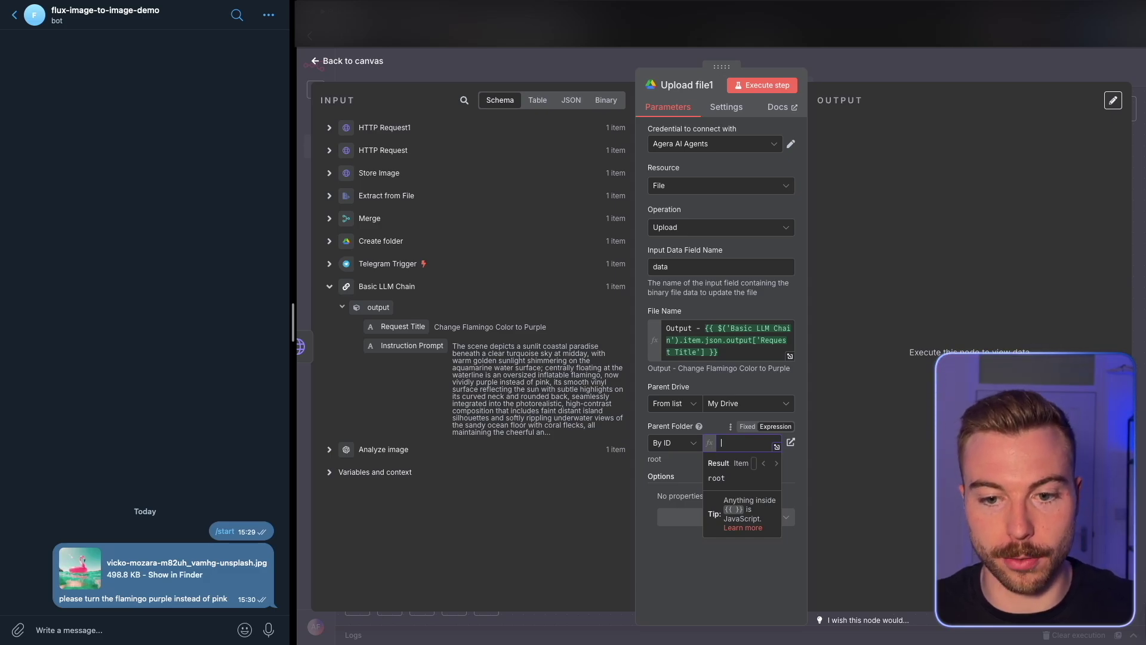
click(406, 242)
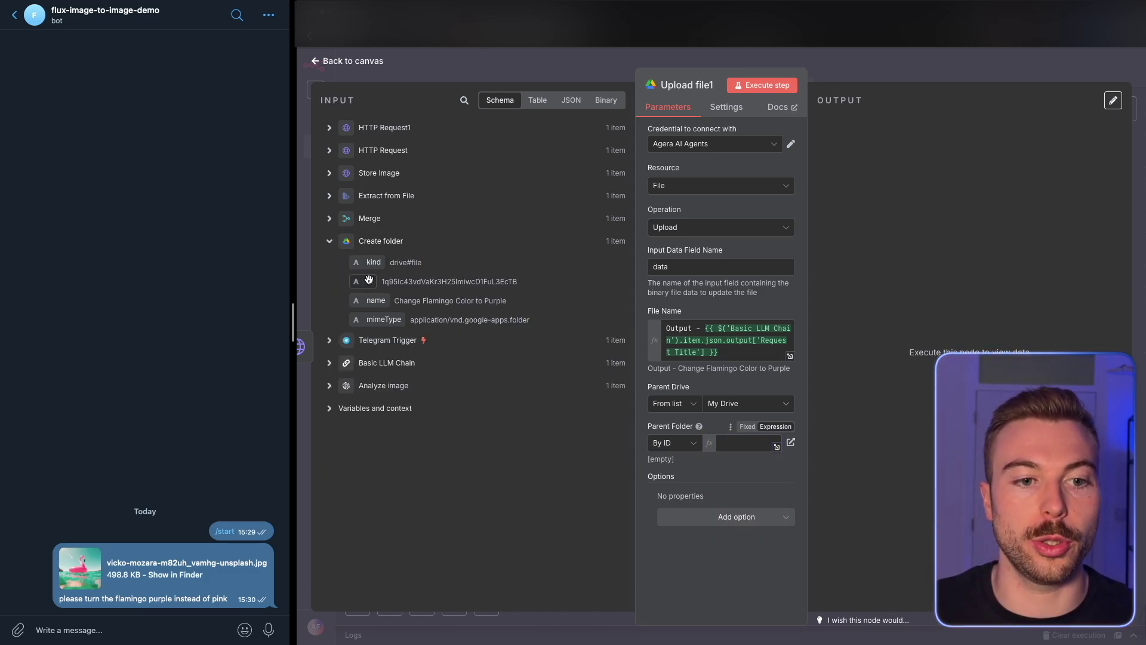
drag(718, 428, 735, 444)
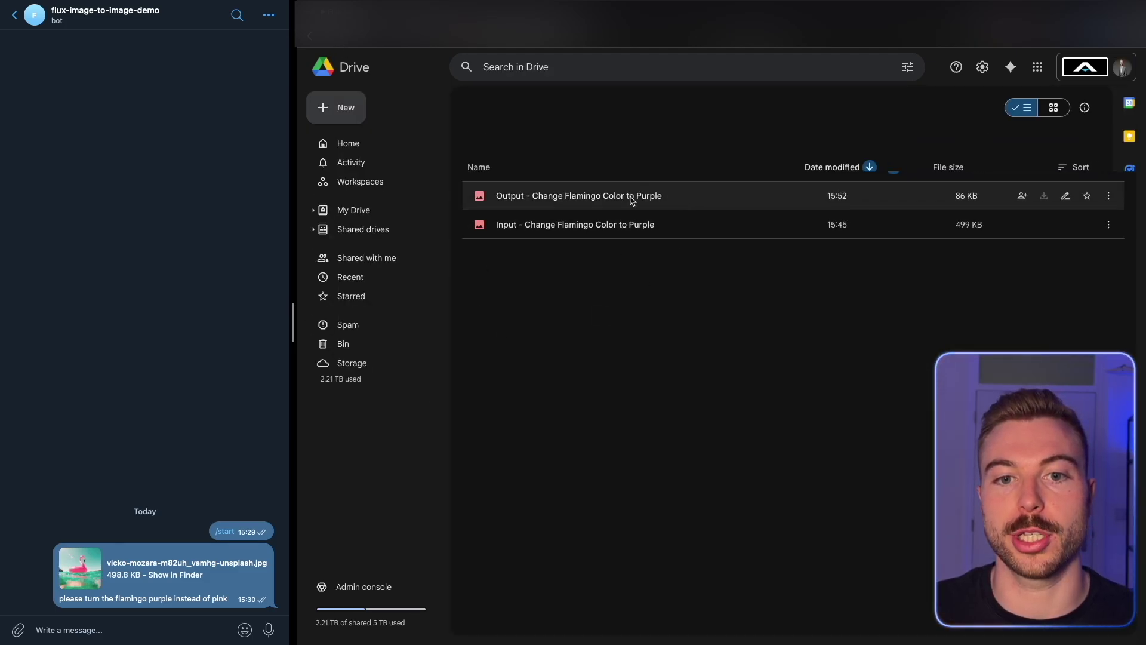
Step: Open the output and input flamingo images in Google Drive to compare them, and return to the n8n canvas
double_click(648, 266)
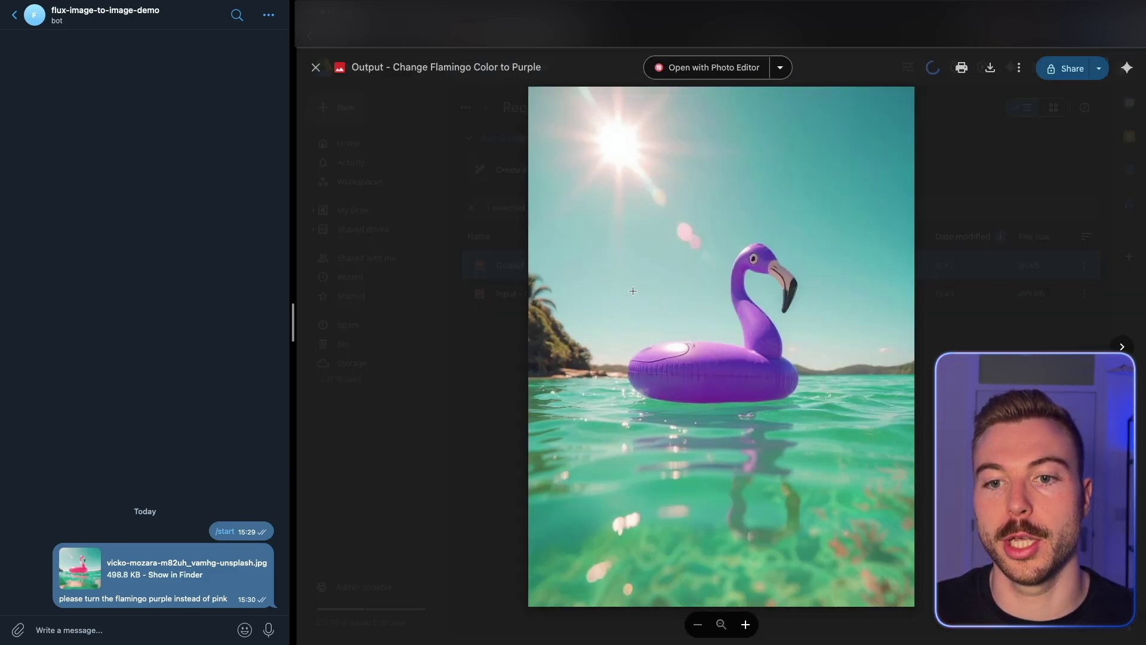
click(482, 275)
double_click(500, 294)
key(Escape)
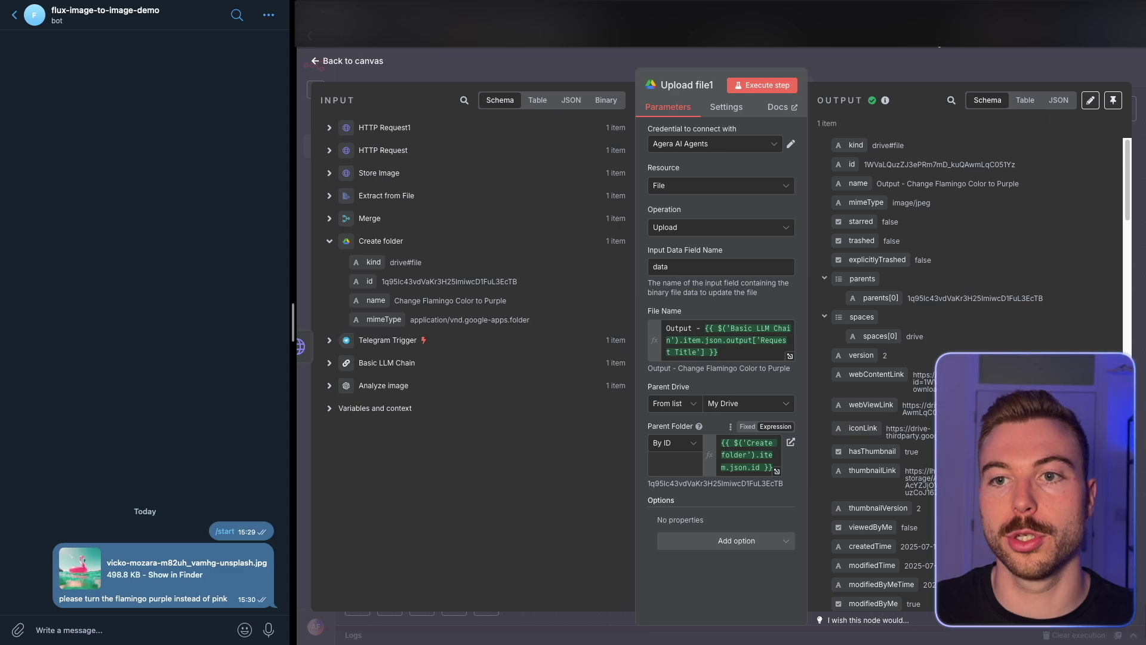
key(Escape)
click(855, 386)
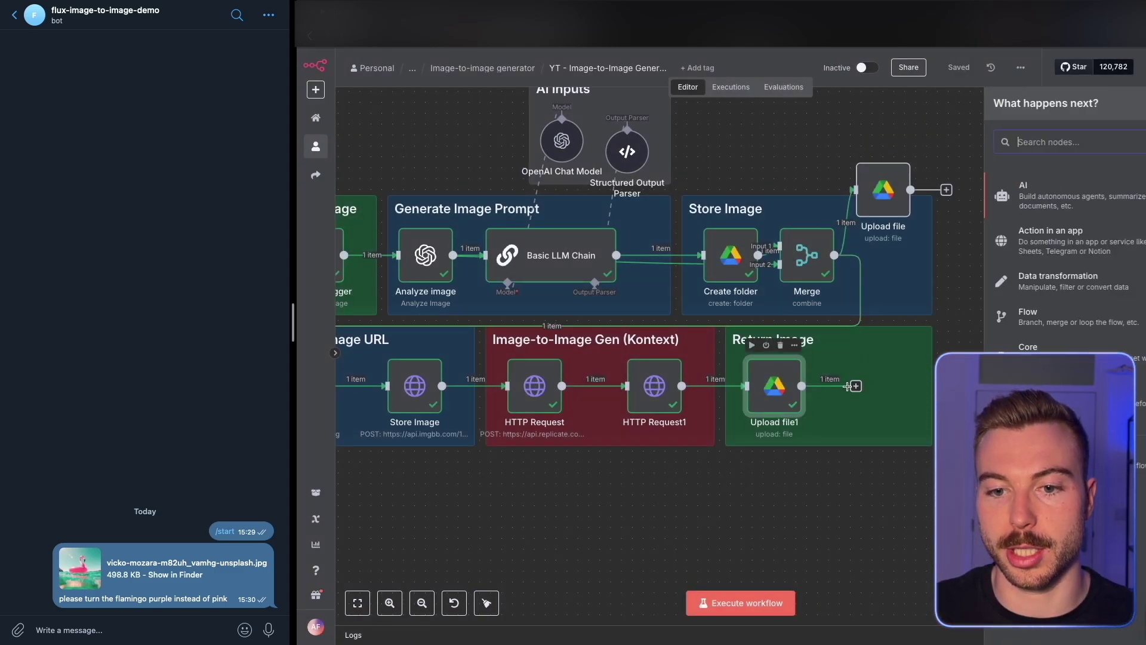
key(Escape)
drag(678, 386, 755, 492)
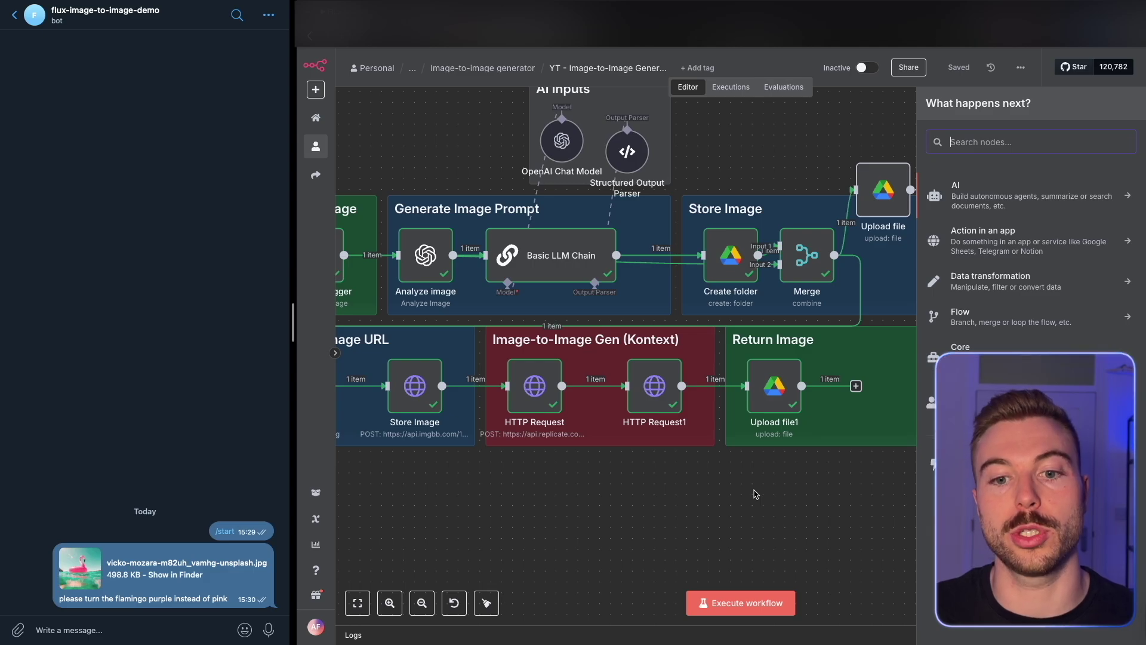
click(756, 494)
double_click(774, 385)
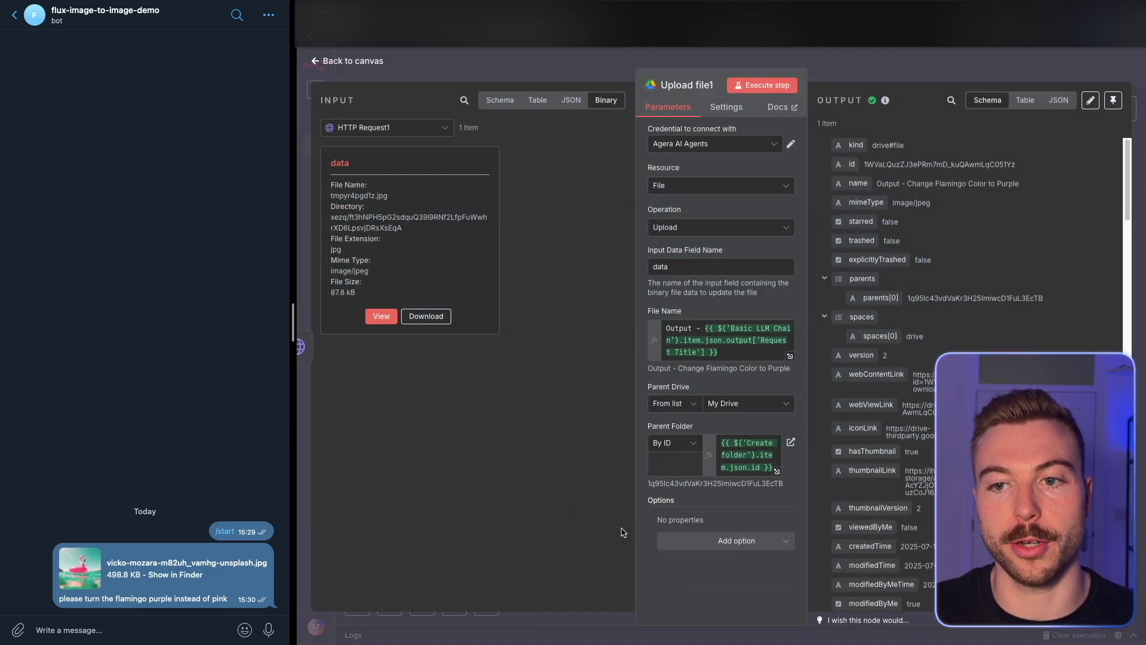
key(Escape)
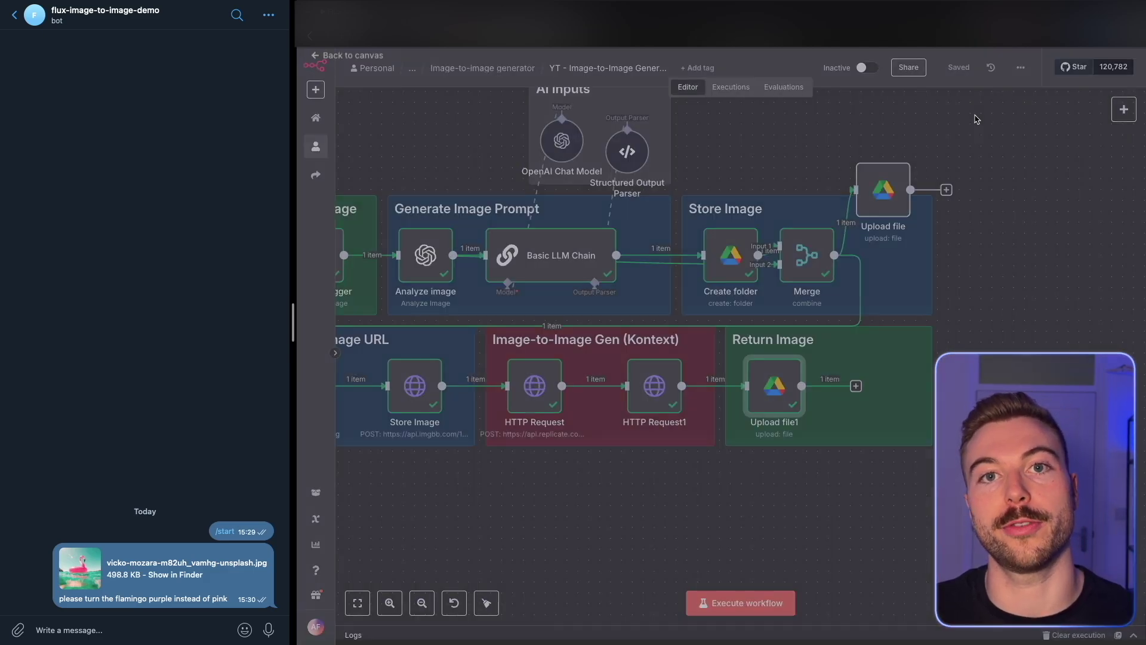
Step: Add a Telegram node with the Send a photo message action after Upload file1
click(856, 387)
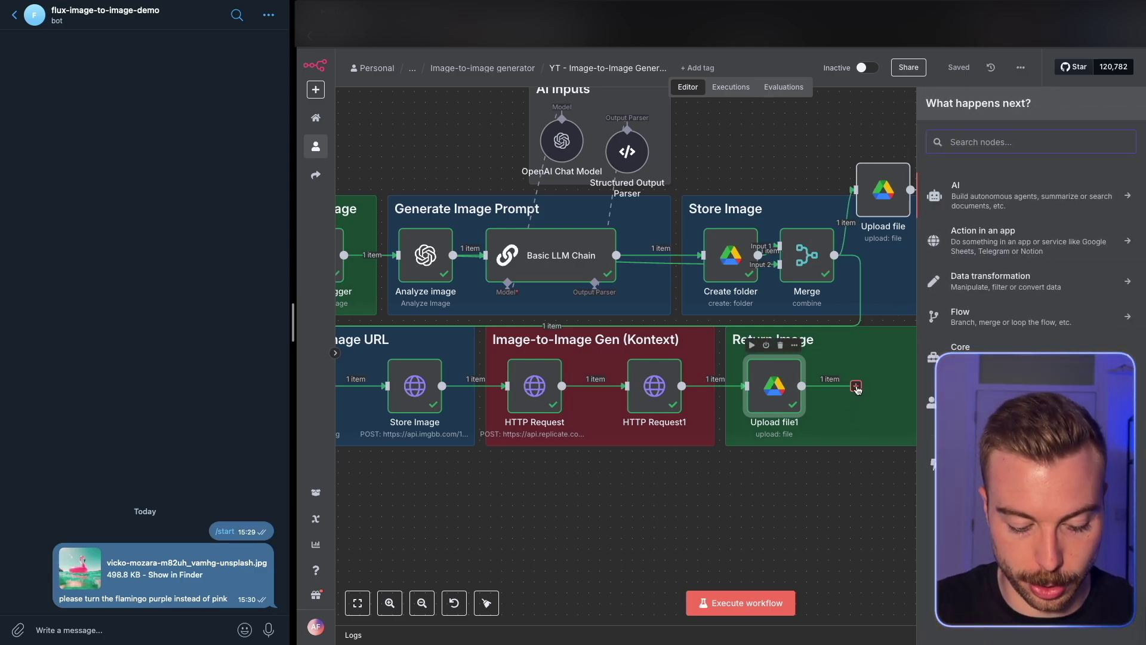
text(tele)
click(970, 188)
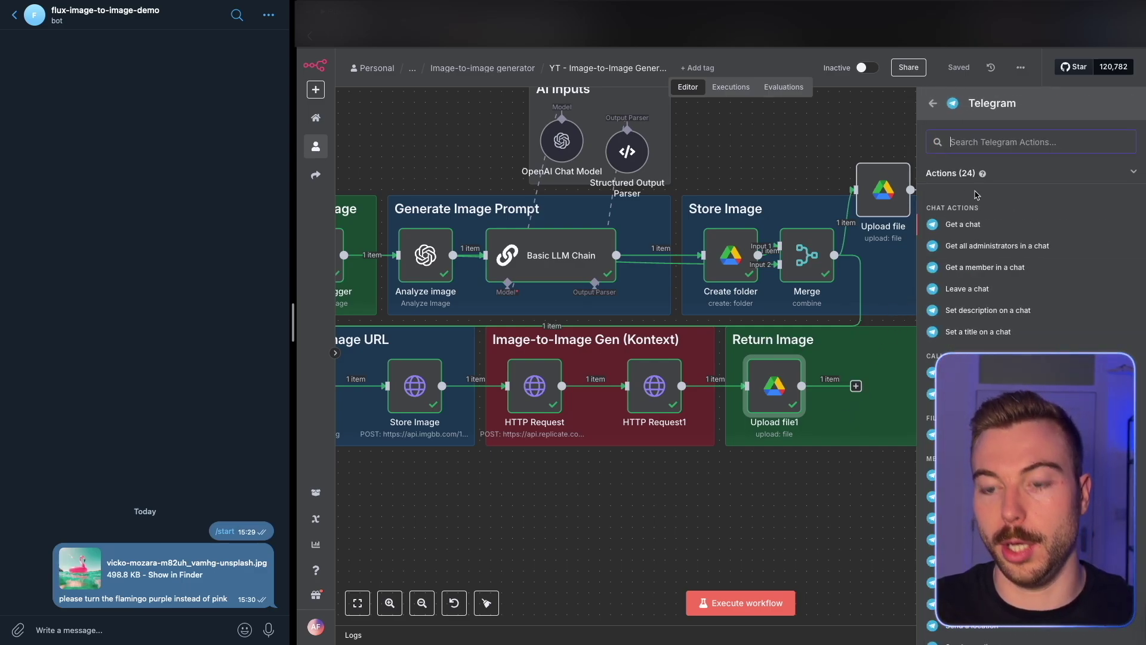
text(send)
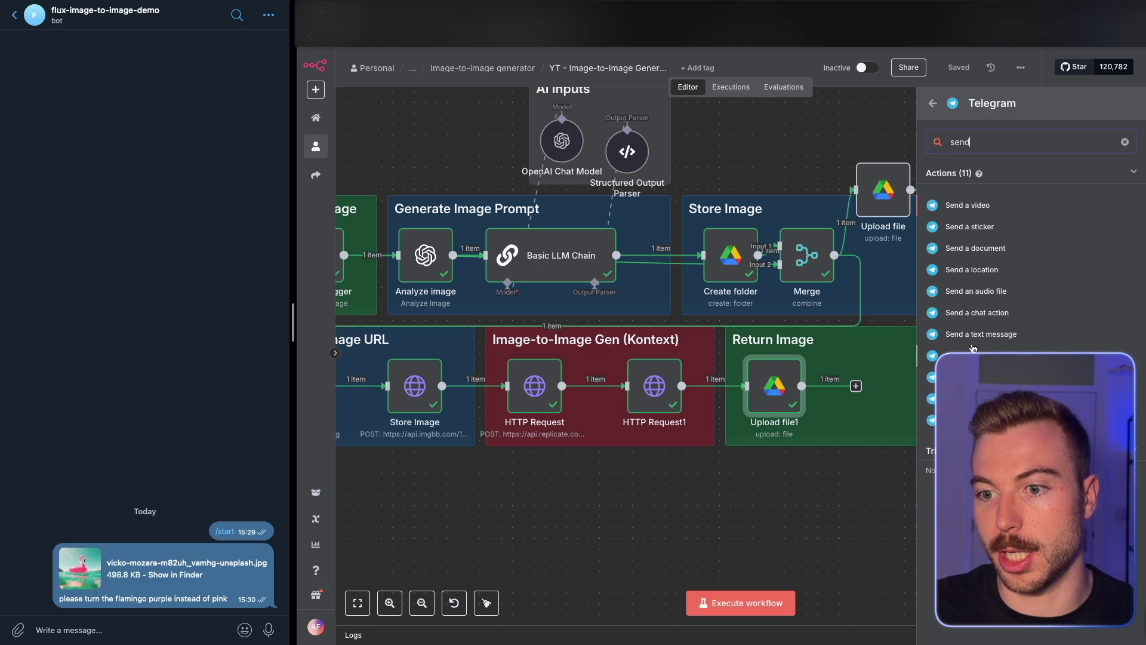
click(967, 354)
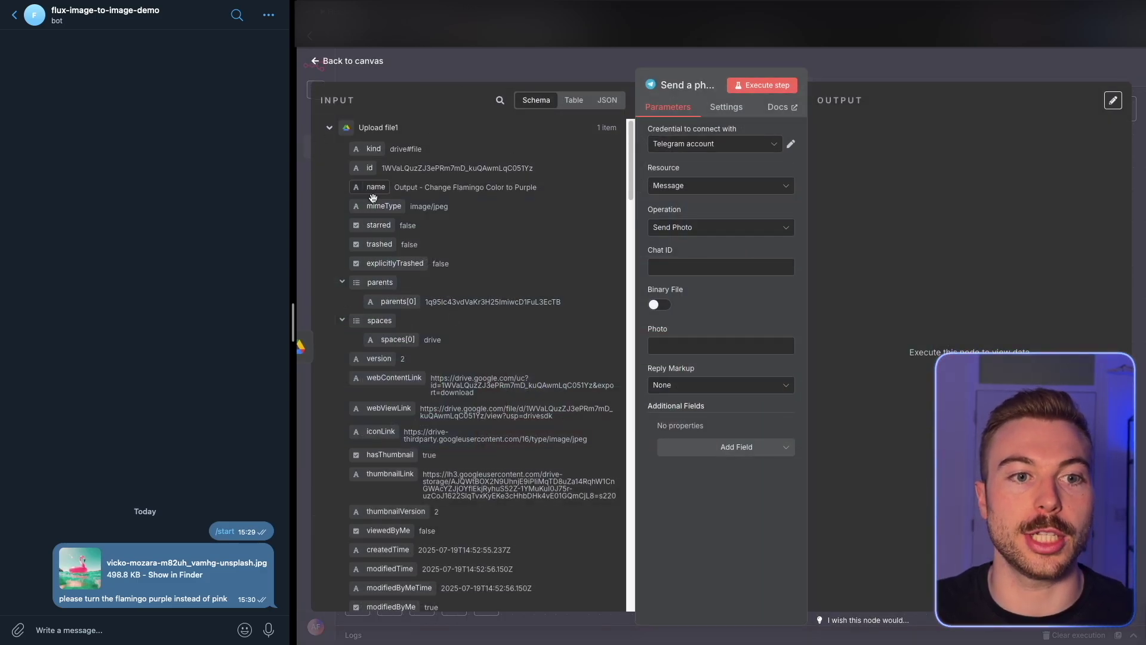
Step: Detach Send a photo message from Upload file1 and connect it to HTTP Request1's output instead
click(524, 74)
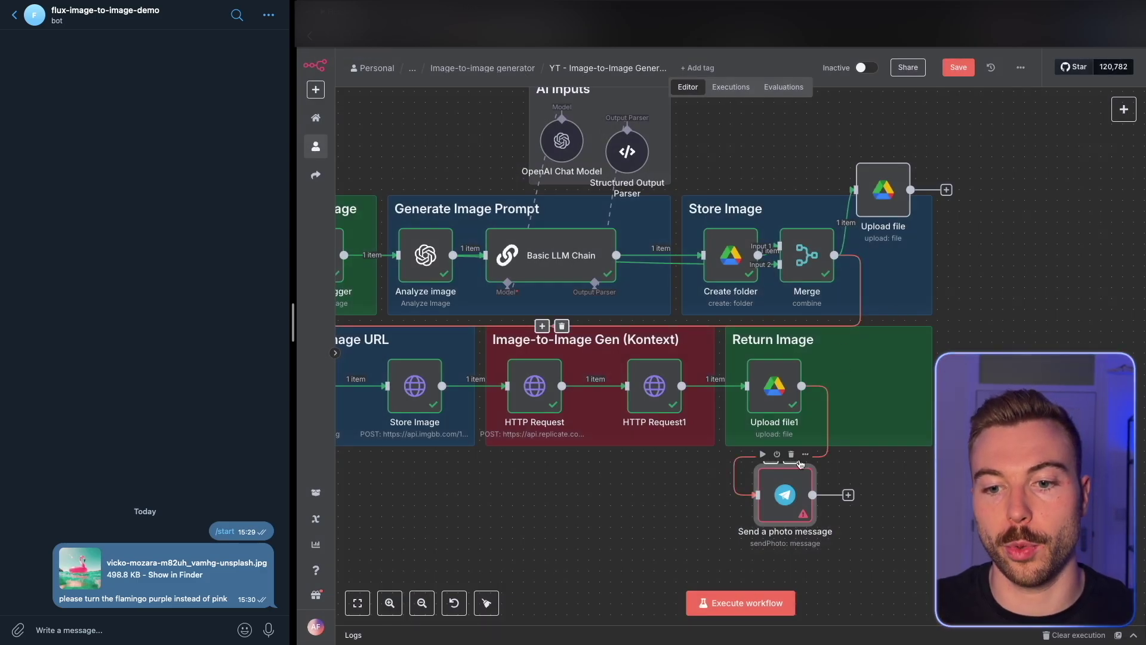
drag(786, 493, 841, 504)
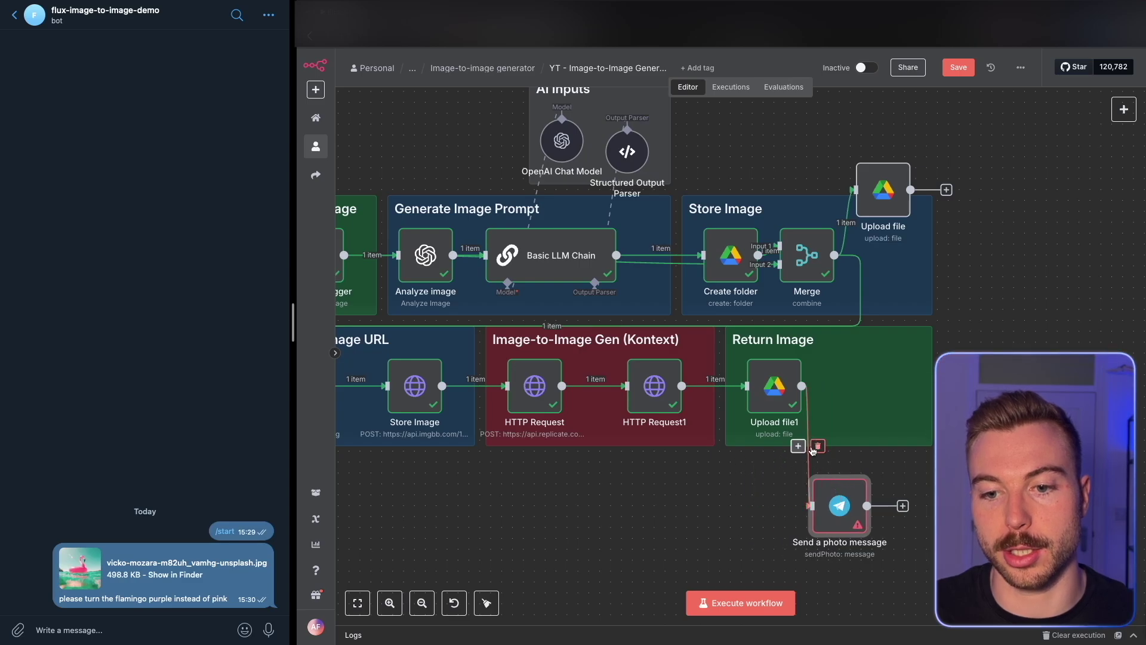
click(817, 446)
drag(682, 387, 769, 488)
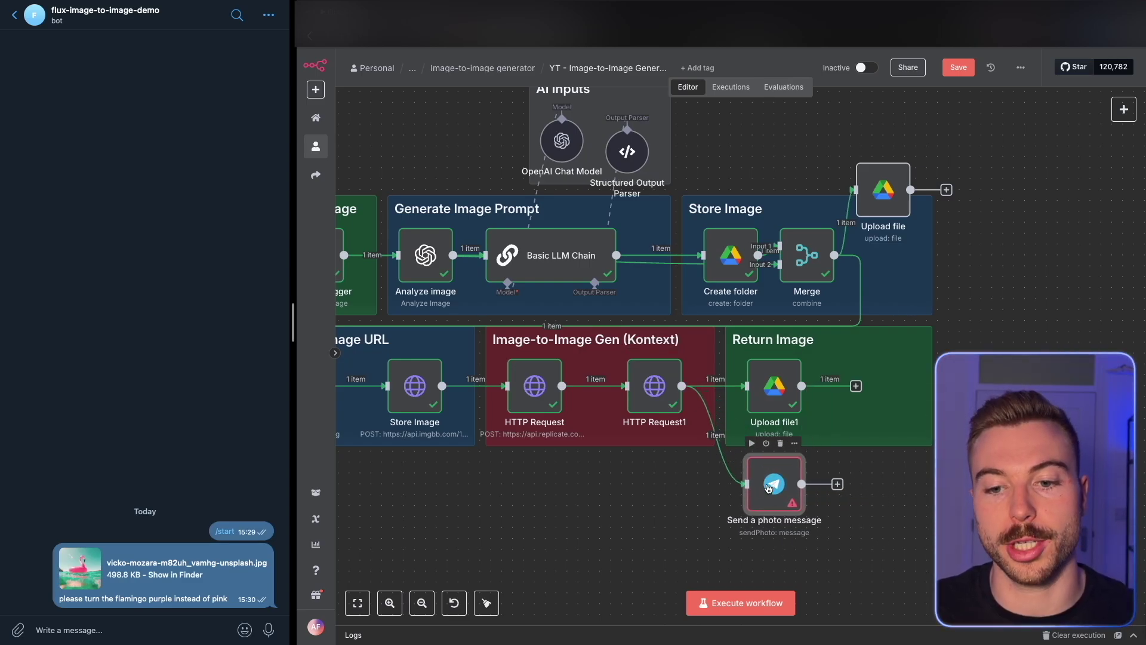
Step: Enable Binary File in Send a photo message and check its input binary field name, data, against the incoming file
double_click(769, 488)
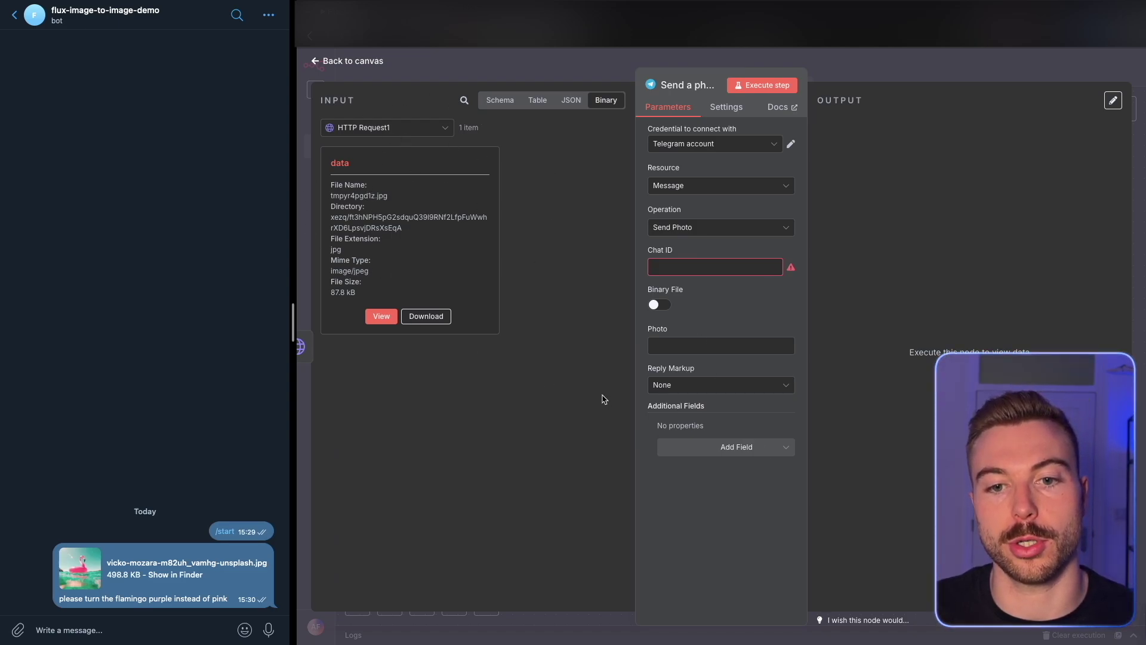
click(660, 305)
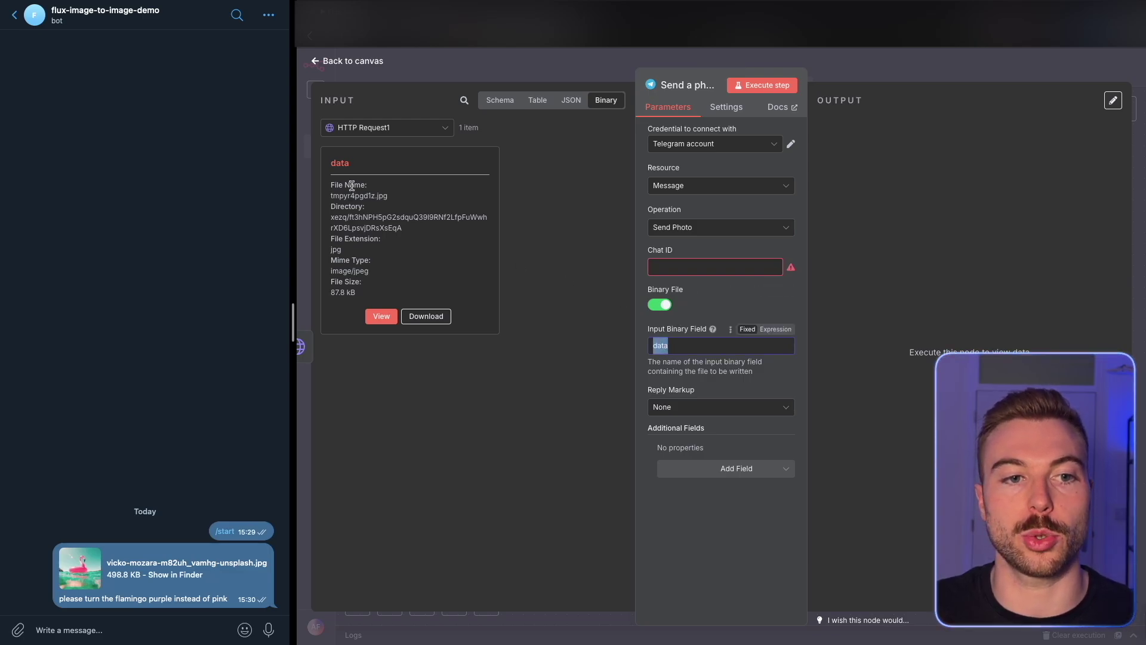
double_click(345, 163)
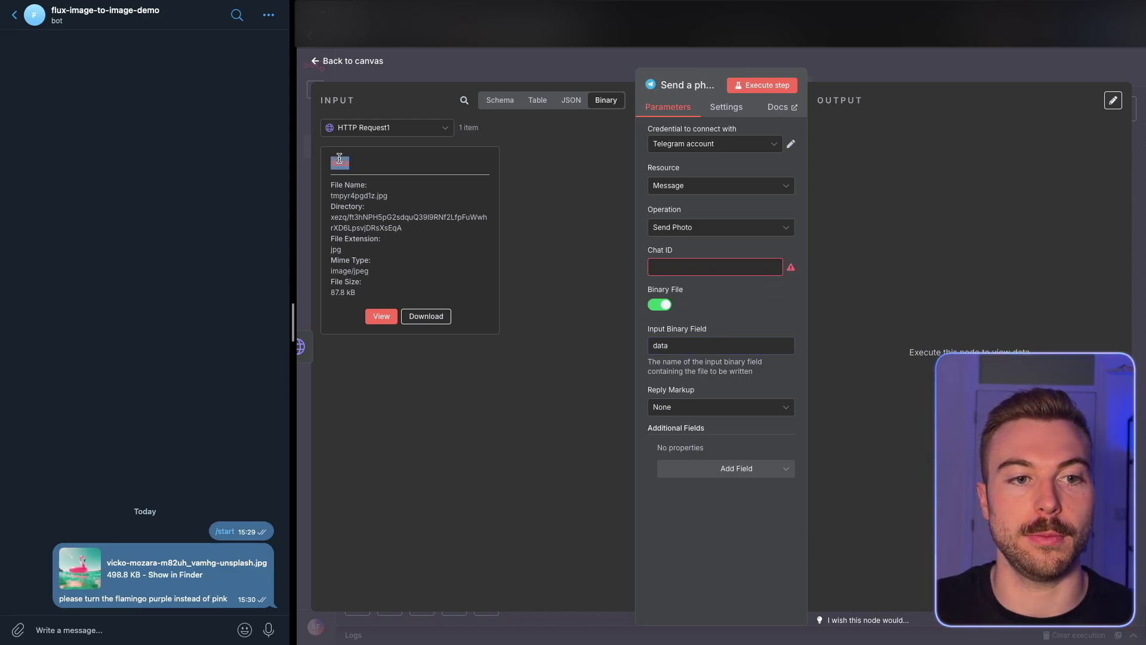
Step: Map the Chat ID of Send a photo message to the Telegram Trigger's message.chat.id from the input schema
click(501, 99)
click(383, 127)
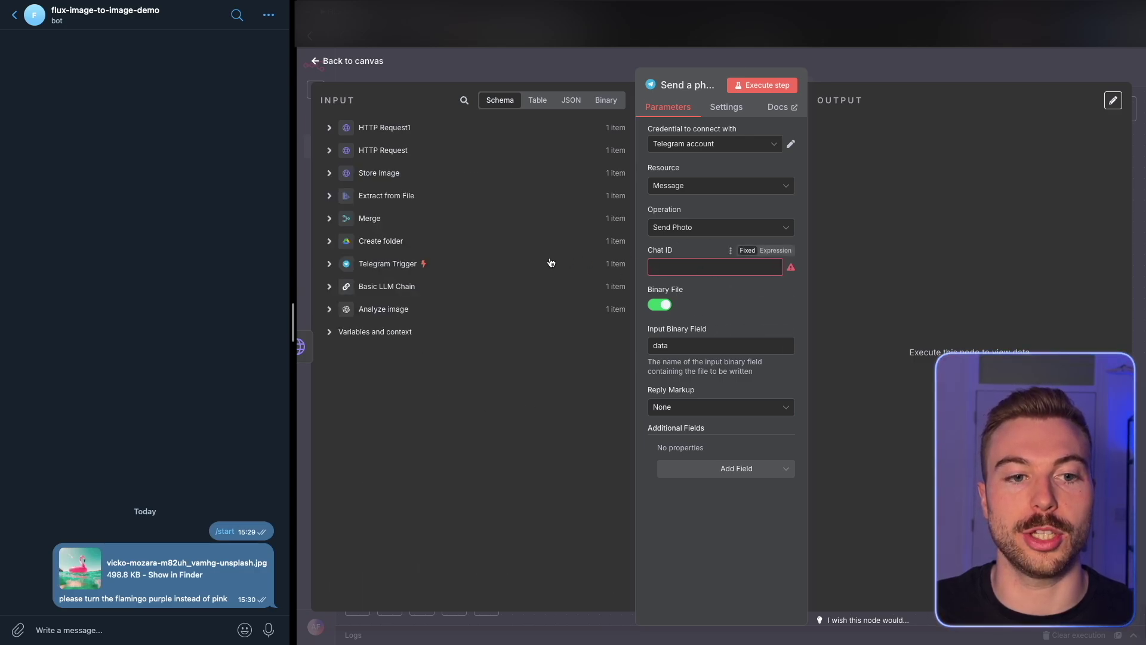
click(389, 264)
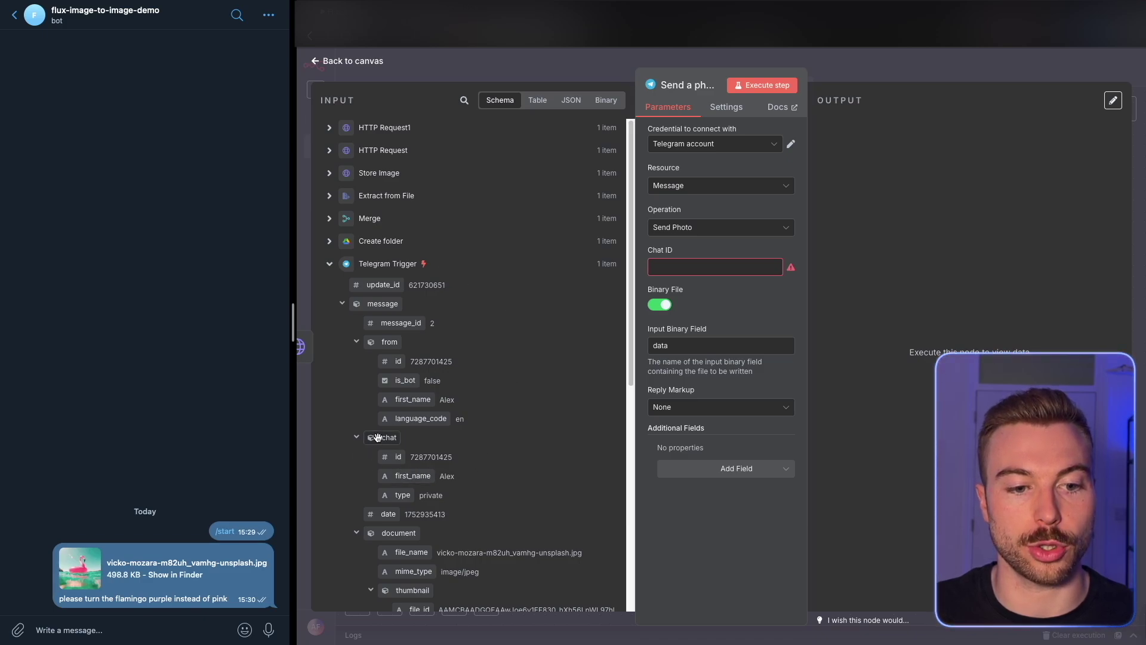
drag(394, 457, 743, 268)
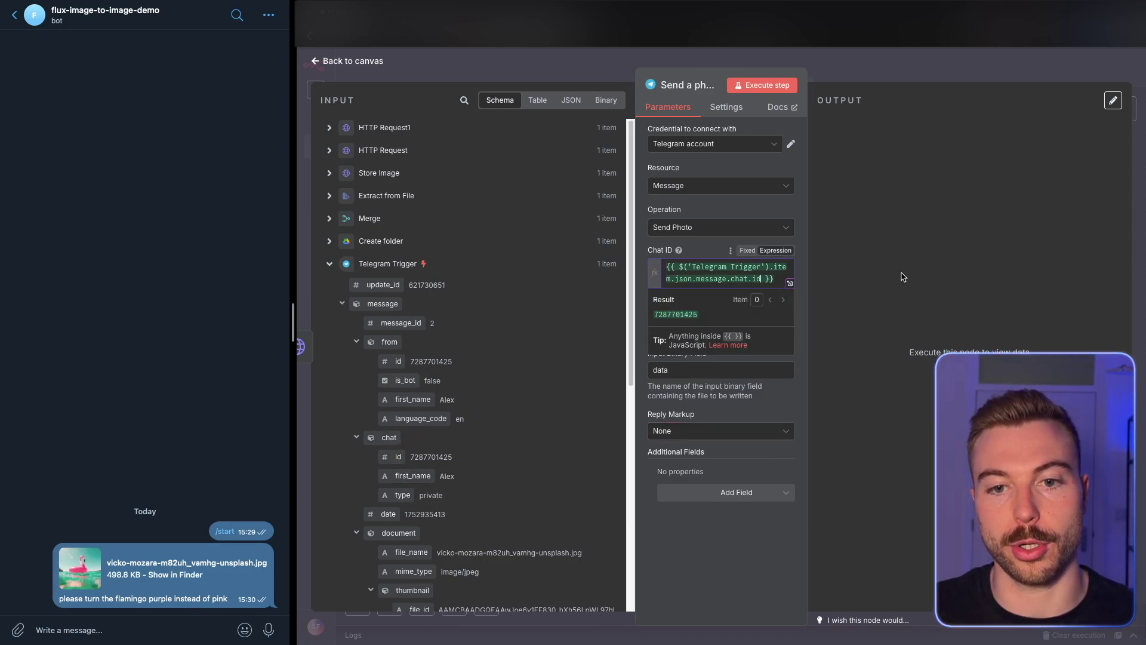
Step: Add a Reply To Message ID field and map it to the Telegram Trigger's message.message_id
click(740, 494)
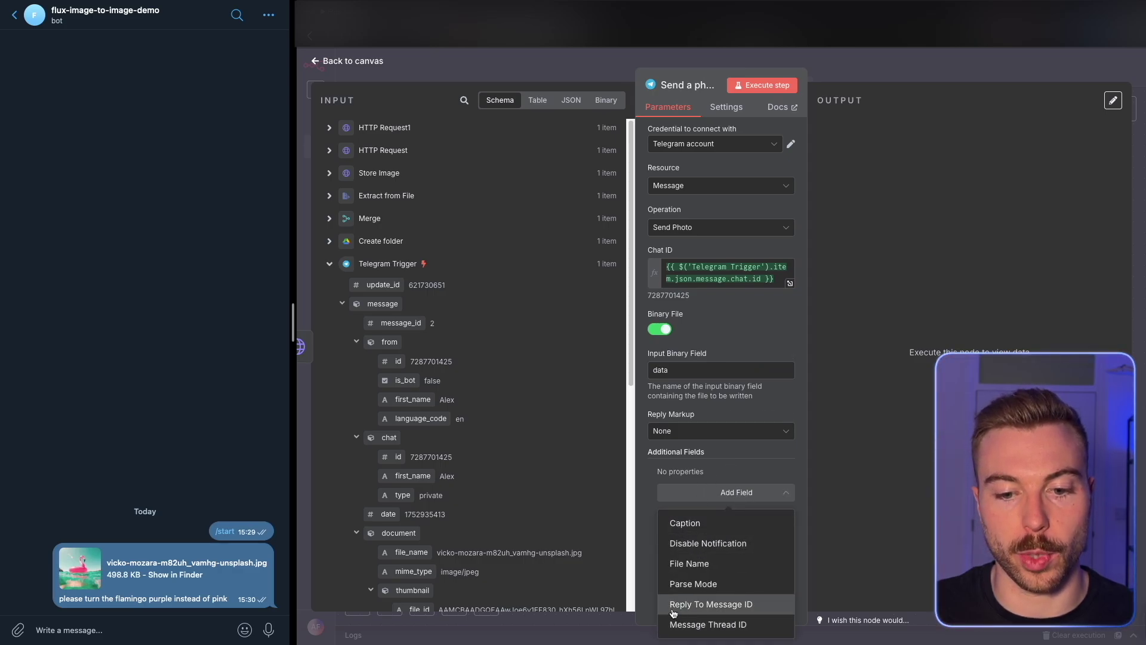
click(695, 609)
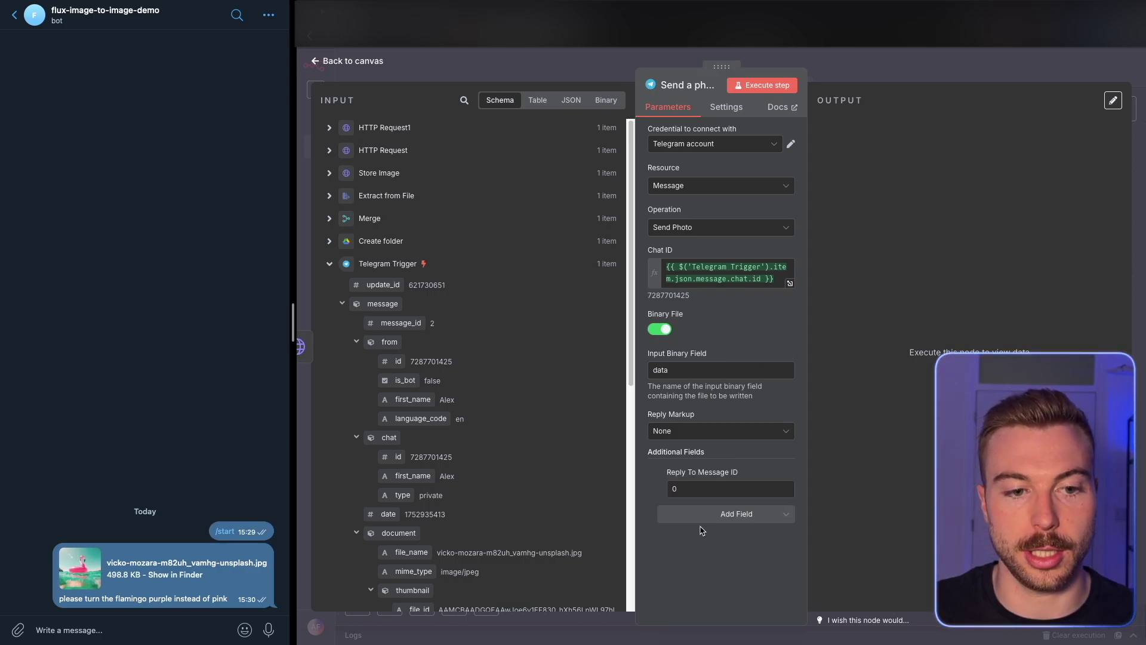
drag(402, 322, 714, 487)
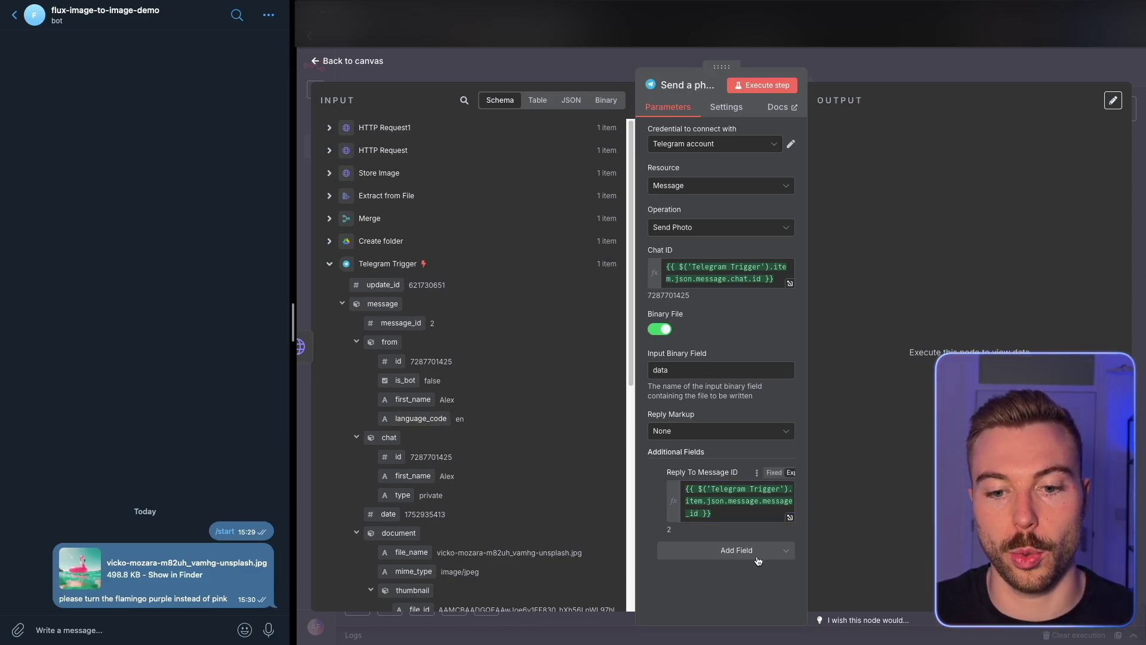
Step: Add the caption "Your Image is now generated! :)" to the photo message and execute the node
click(759, 559)
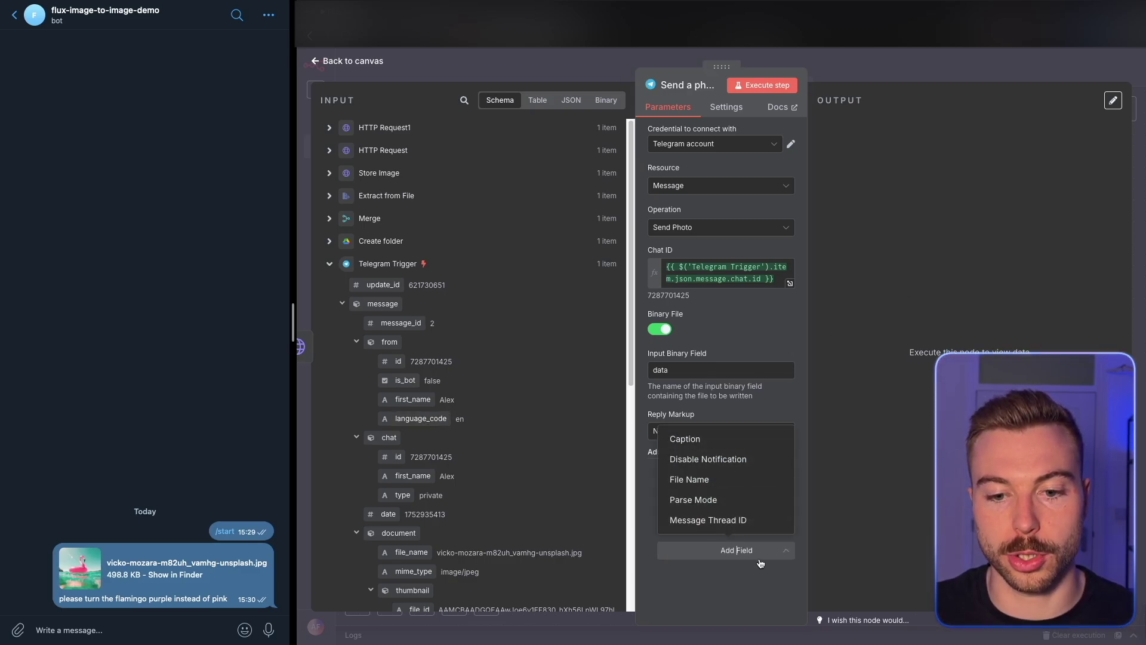
click(722, 439)
click(709, 487)
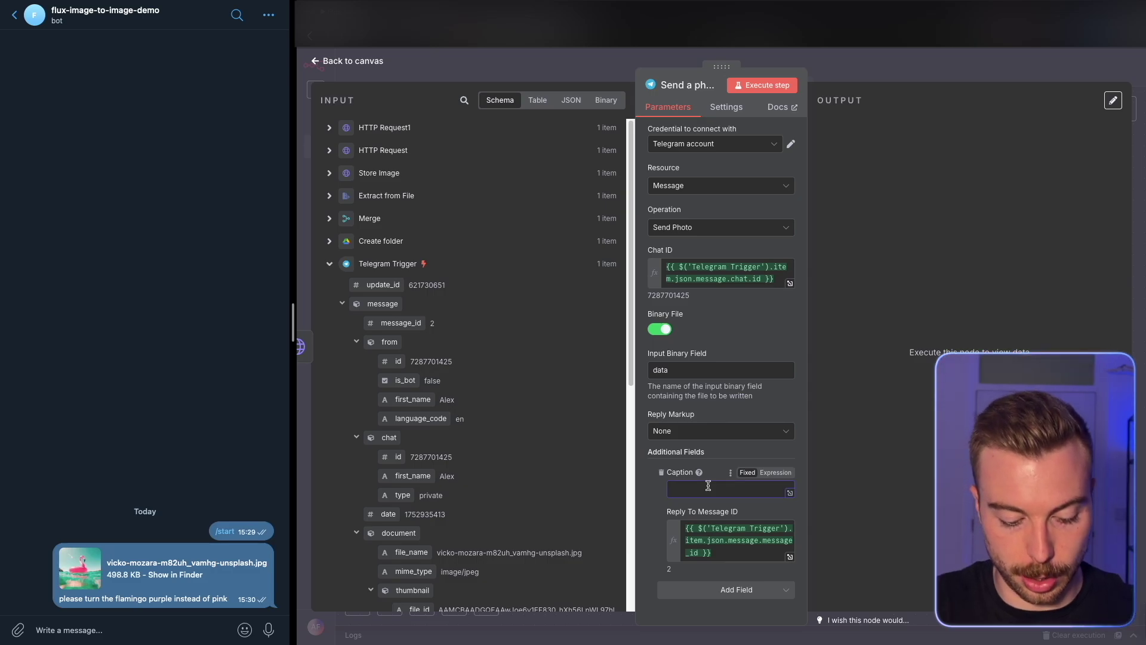
text(Your Image is)
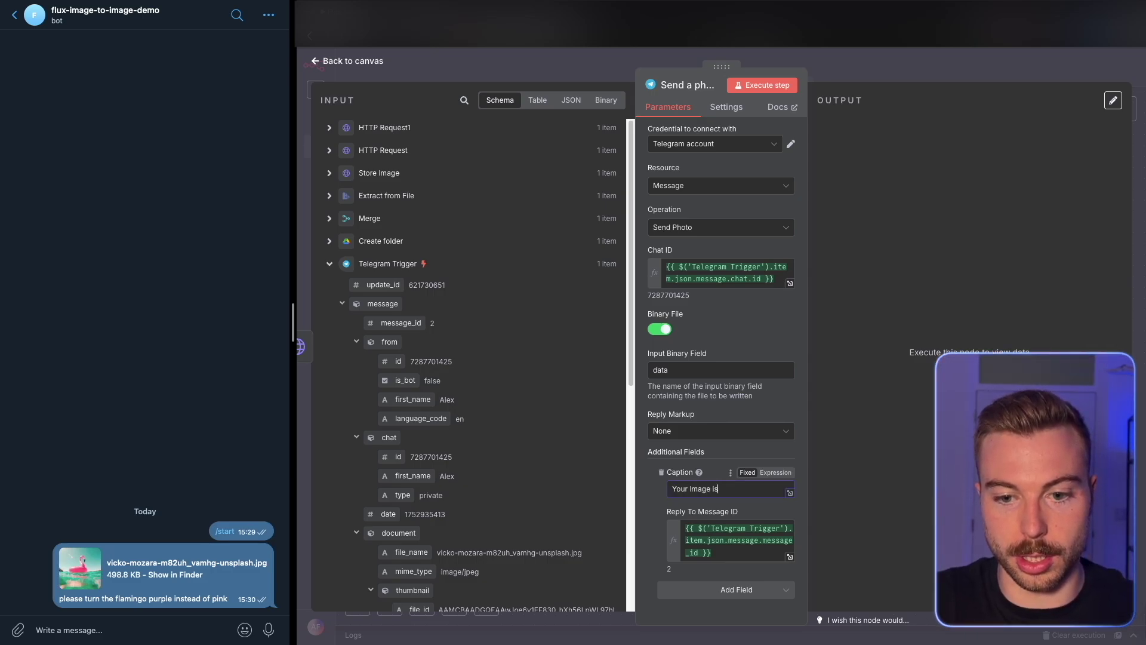
text( now generated! :))
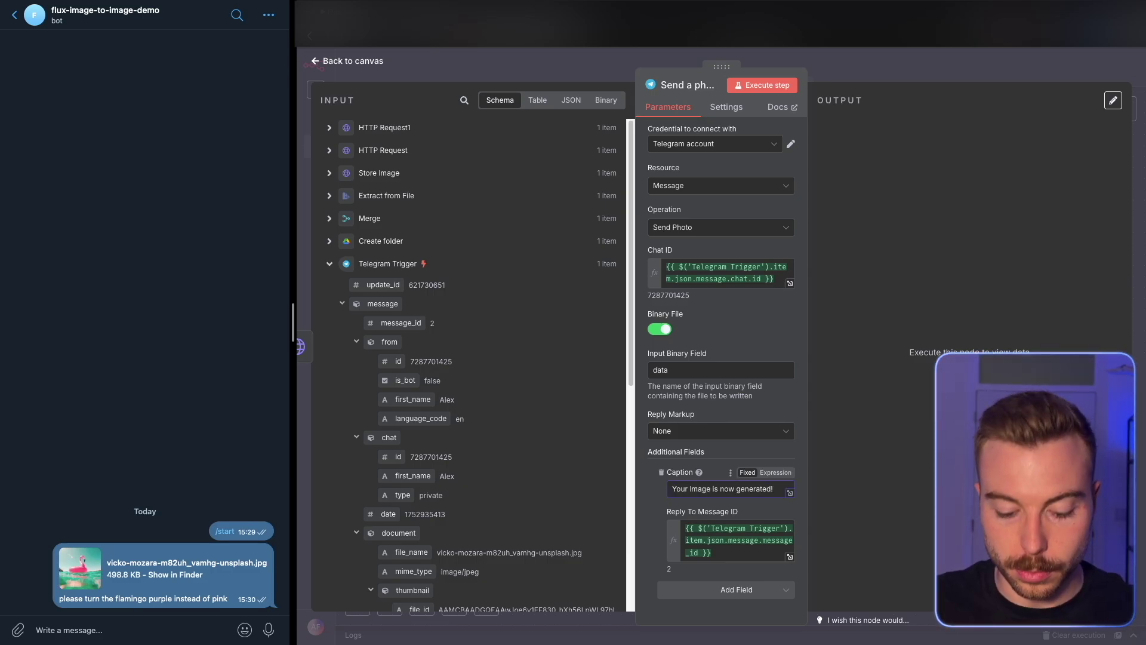
click(759, 86)
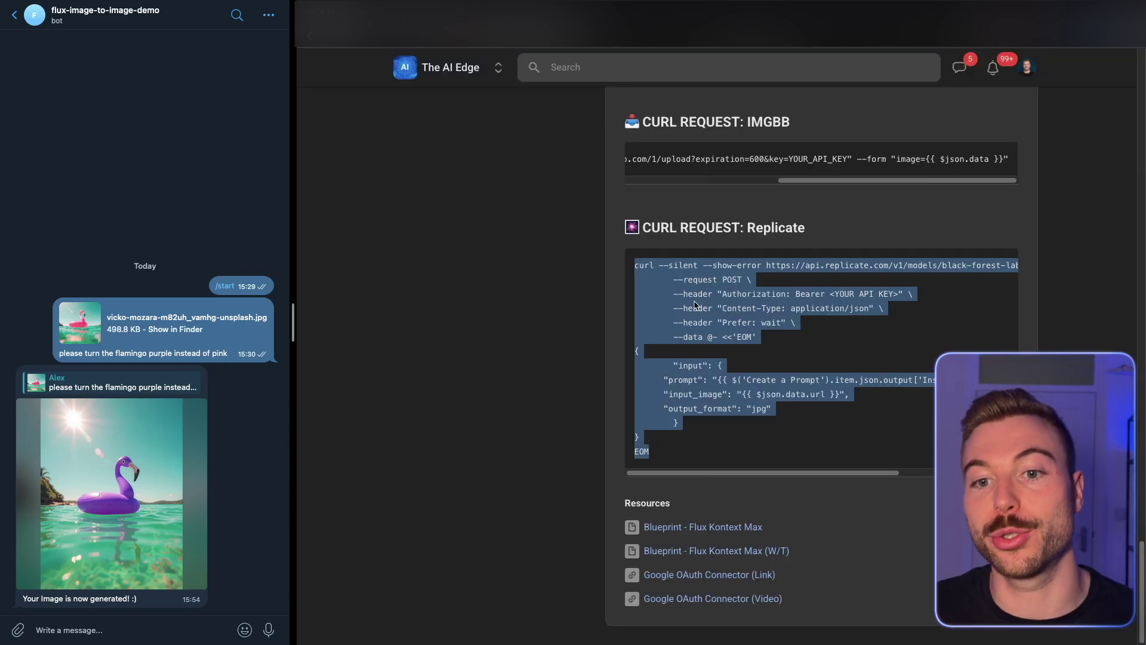
Step: Switch to The AI Edge community on Skool and look through the courses in its classroom
click(535, 351)
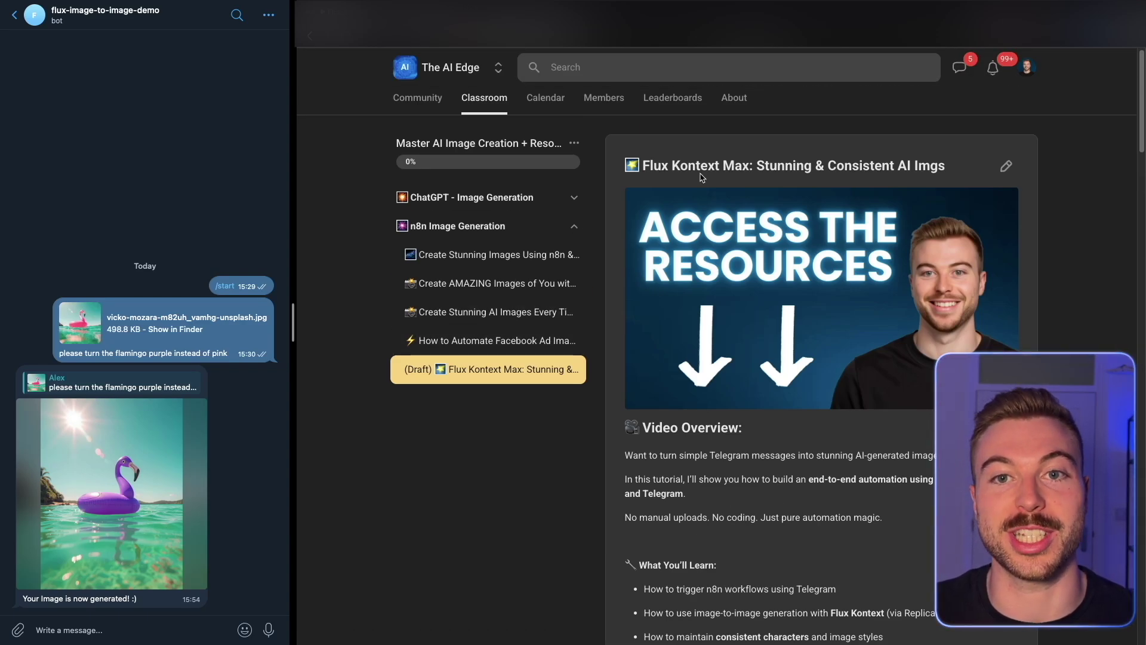
click(490, 105)
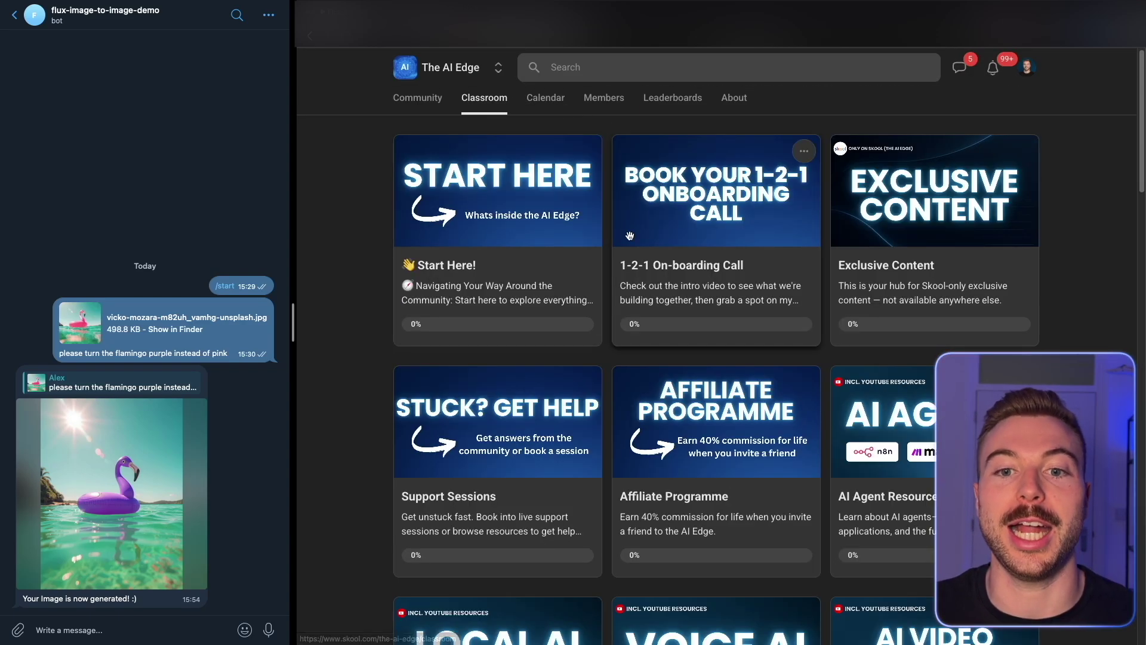
scroll(657, 370, down, 4)
scroll(676, 382, down, 9)
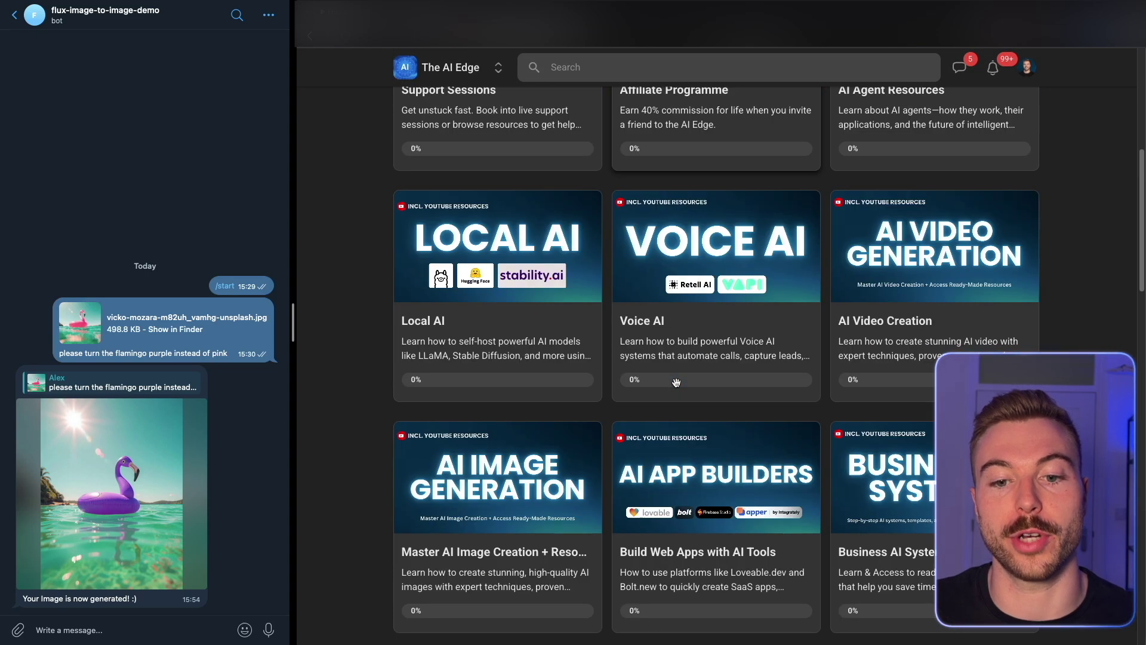
scroll(676, 383, down, 4)
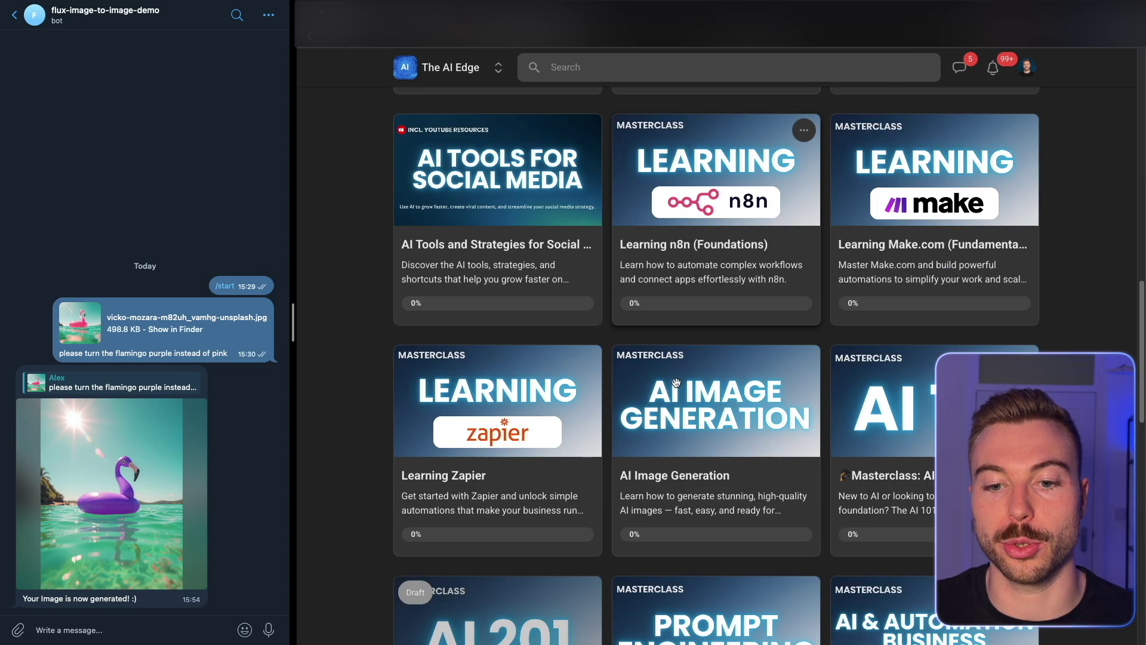
click(629, 449)
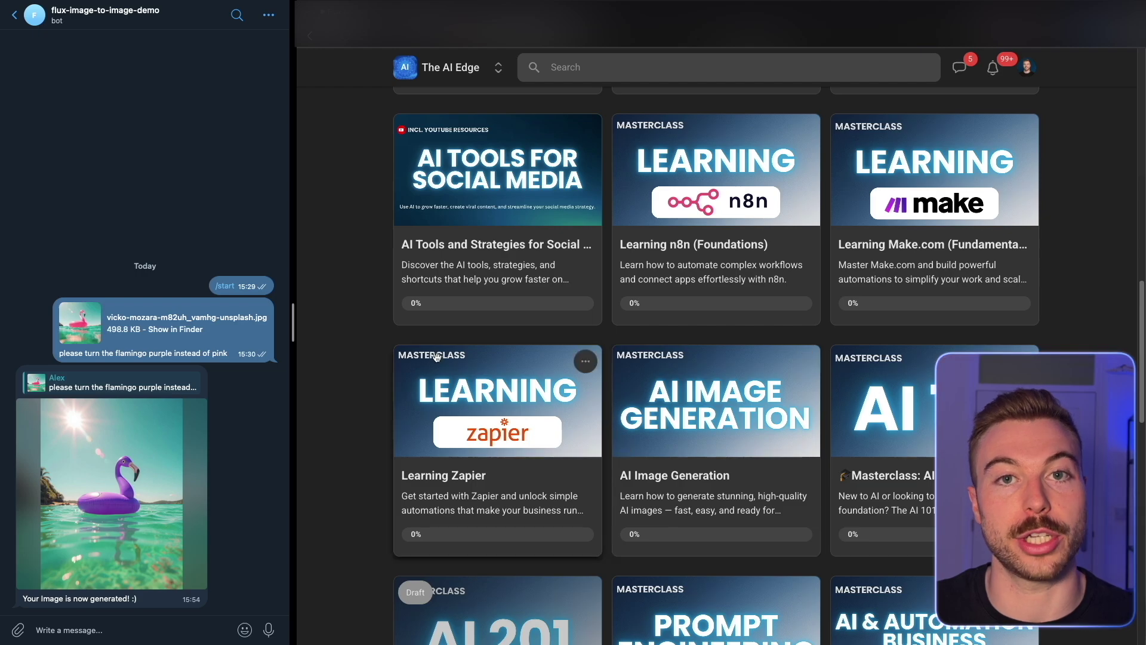